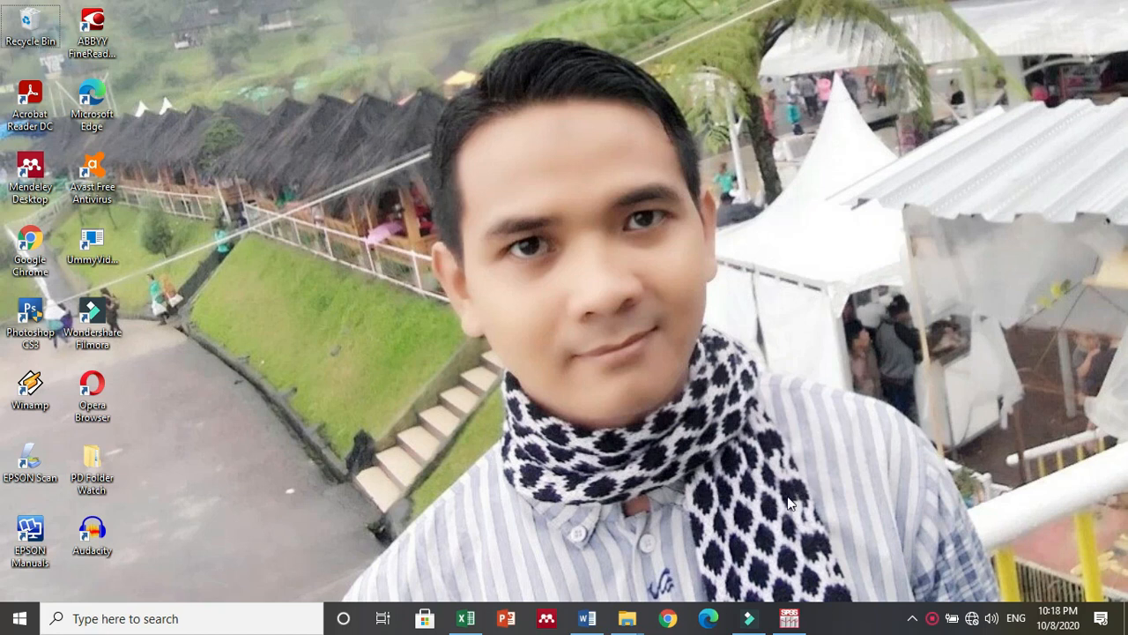
# - Switch to SPSS 16.0 and dismiss its startup and file-opening dialogs to get an empty data sheet
pyautogui.click(792, 617)
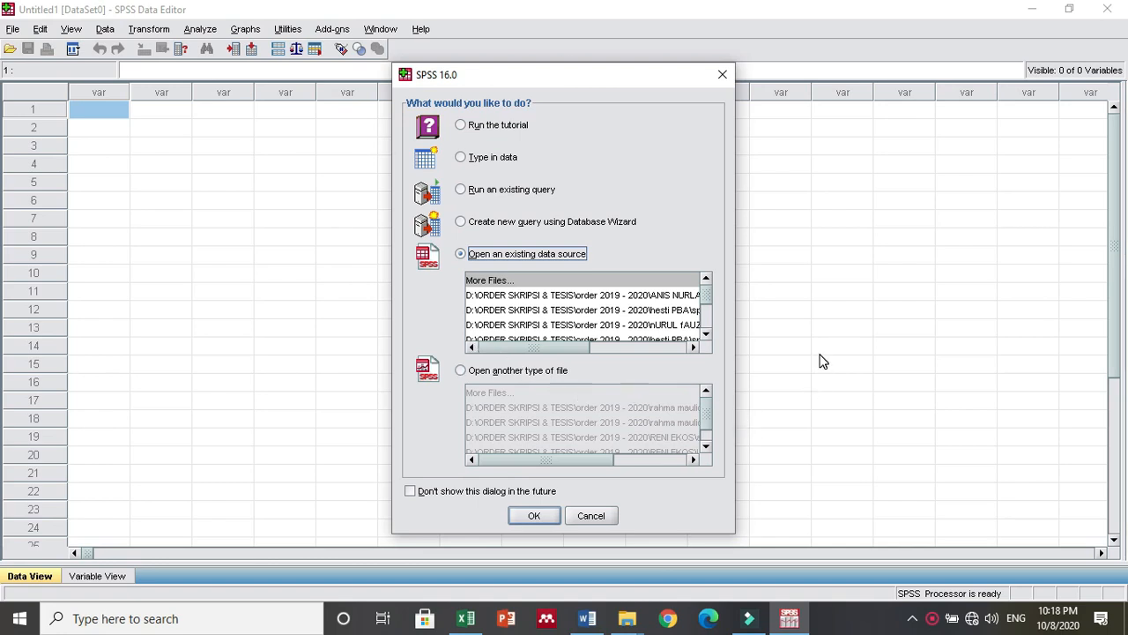
pyautogui.moveTo(636, 77); pyautogui.dragTo(706, 64)
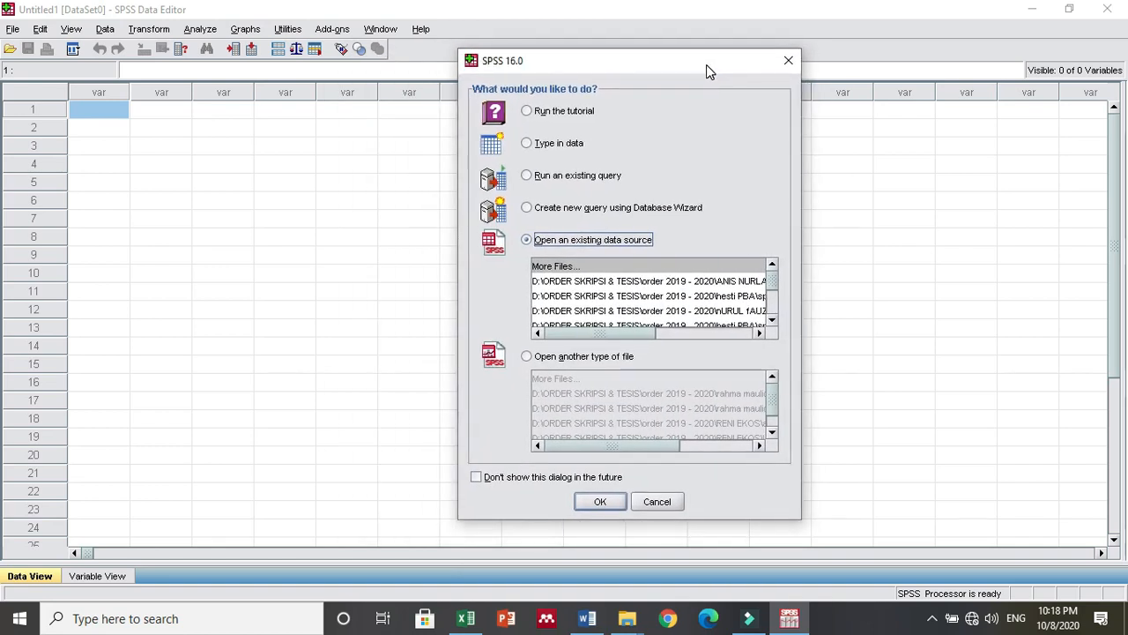
pyautogui.click(592, 505)
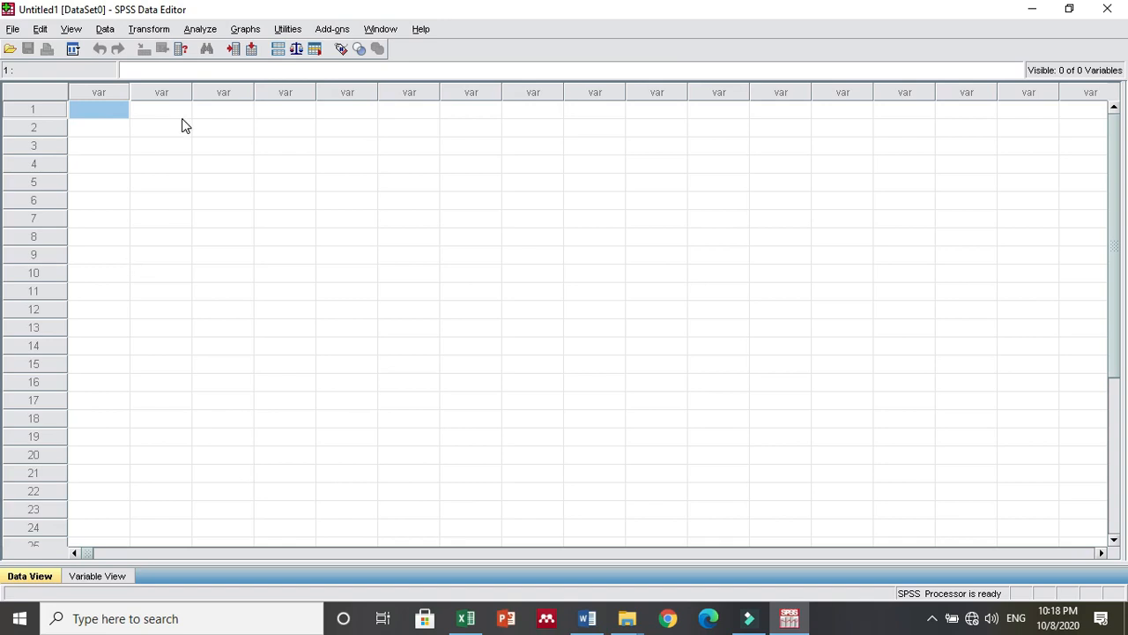
pyautogui.click(9, 48)
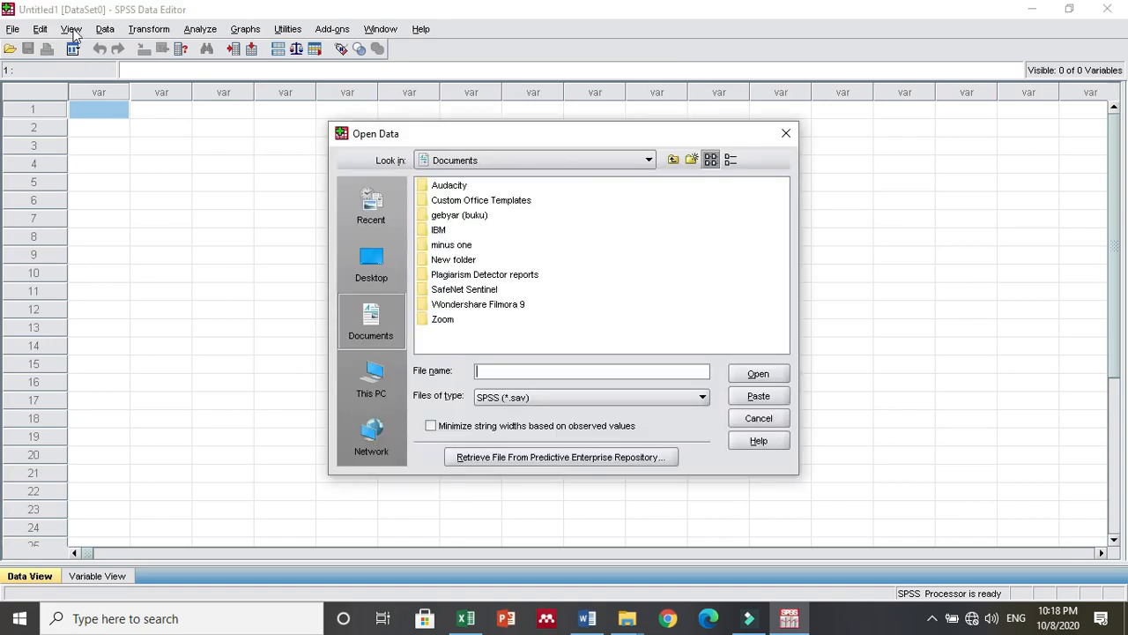
pyautogui.click(785, 133)
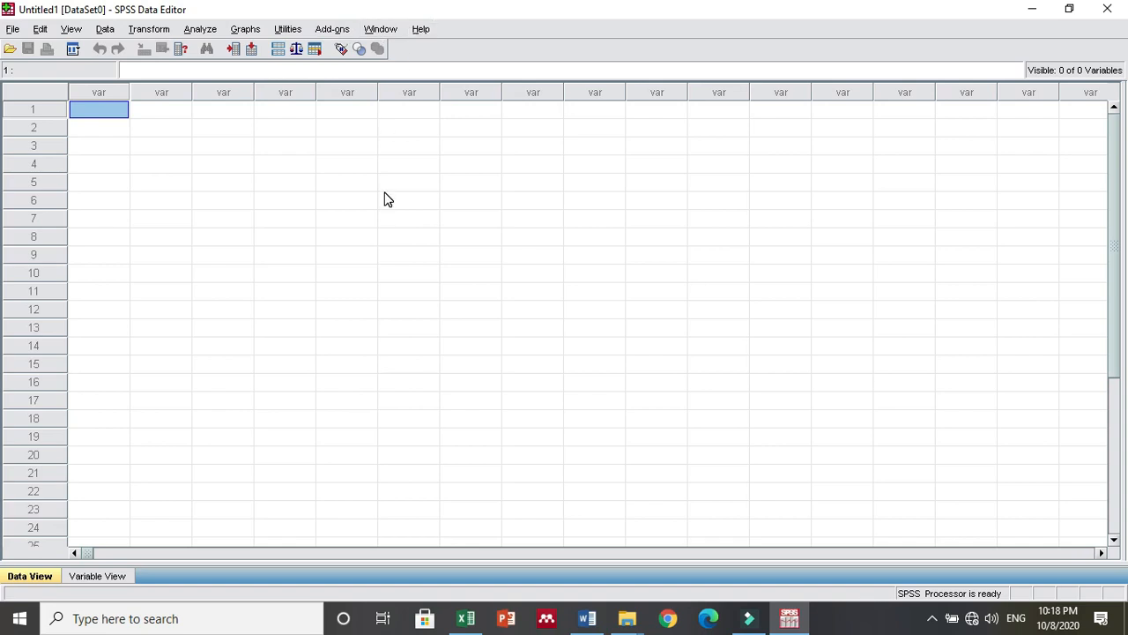
# - Show the variable definitions of the empty dataset in Variable View
pyautogui.click(34, 582)
pyautogui.click(34, 582)
pyautogui.click(86, 577)
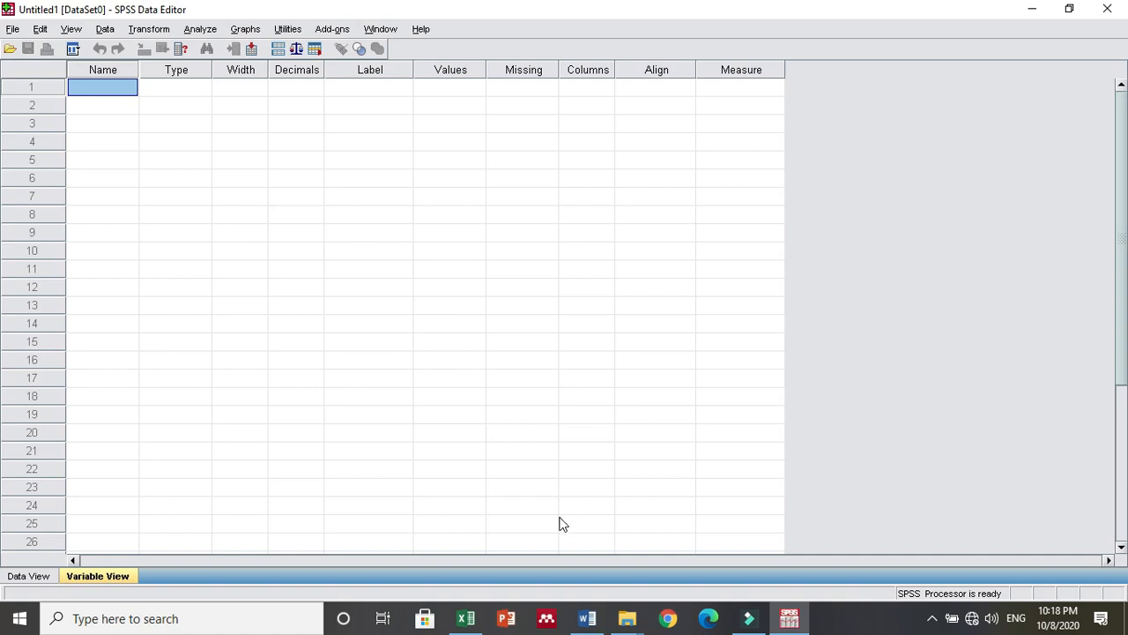
# - Switch to the bahan ajar statistika workbook in Excel and examine the CONTOH SOAL score table on the 1. DISTRIBUSI FREKUENSI sheet
pyautogui.click(467, 617)
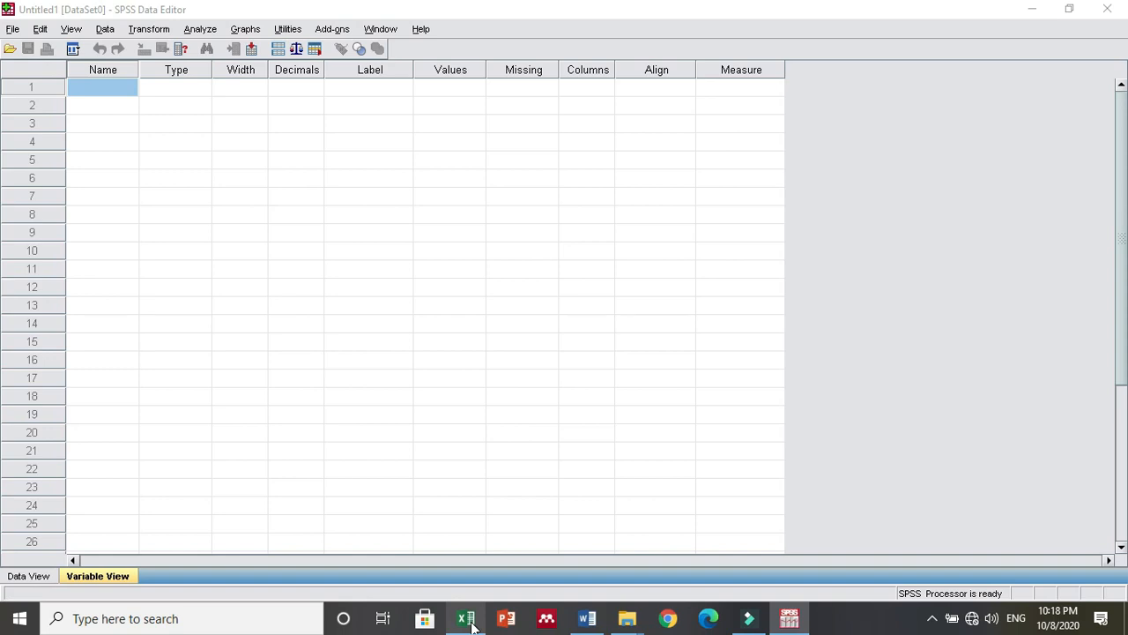
pyautogui.moveTo(472, 622)
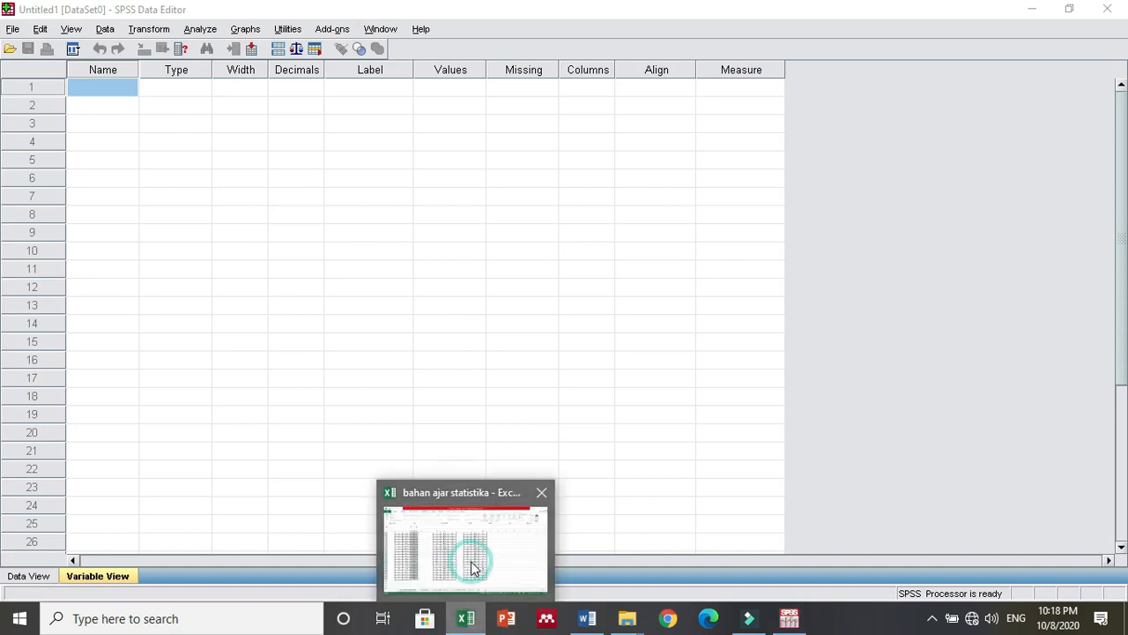
pyautogui.click(471, 568)
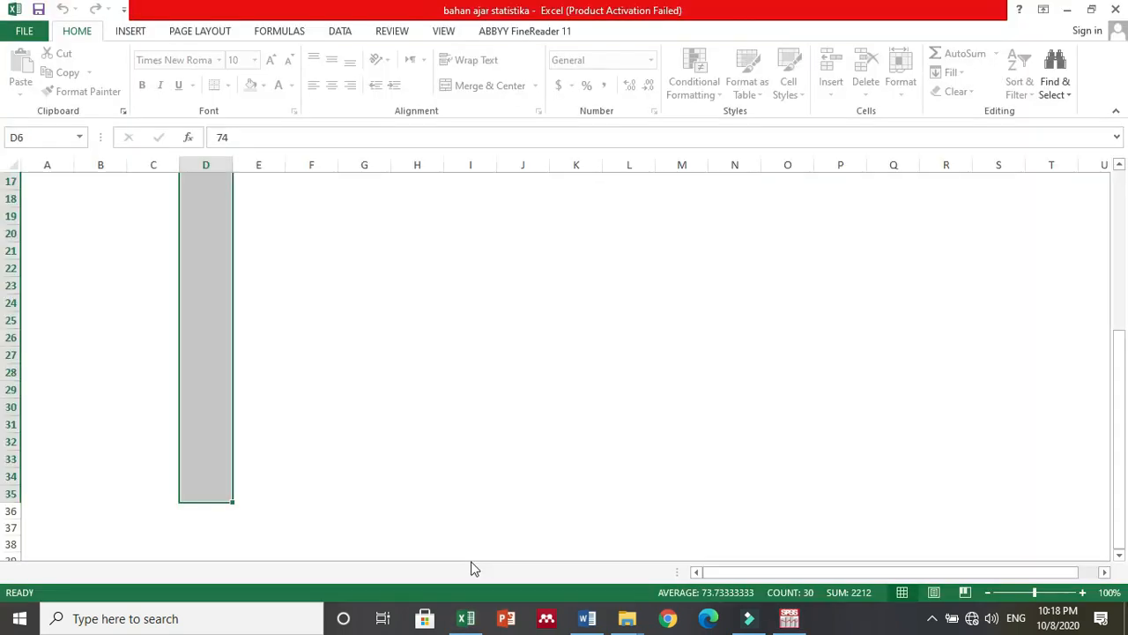
pyautogui.press('super+Down')
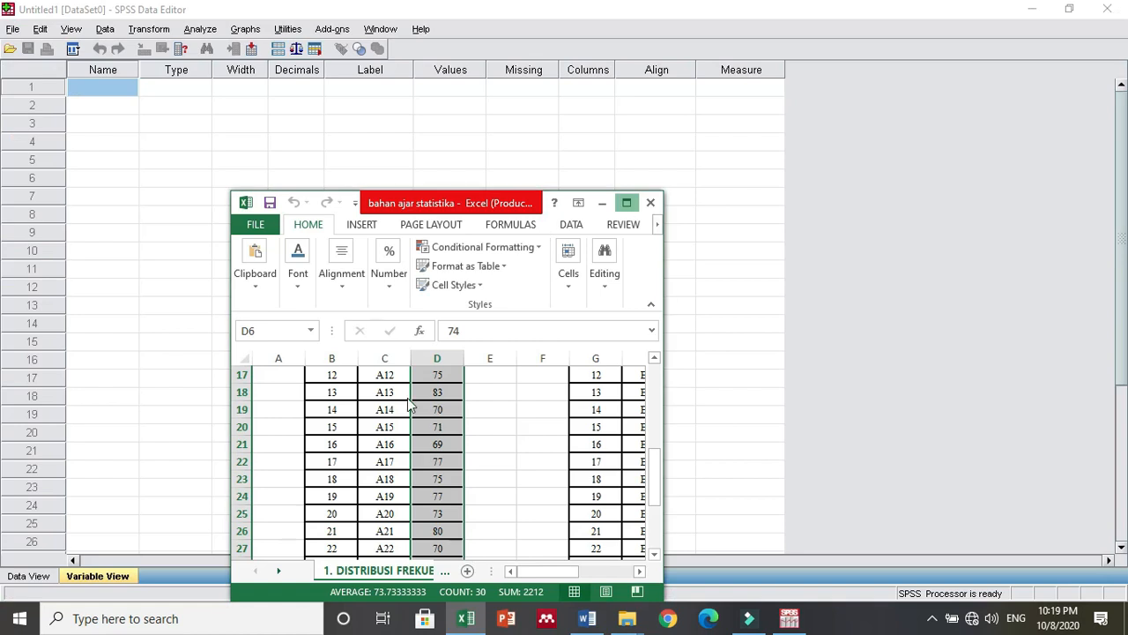
pyautogui.press('super+Up')
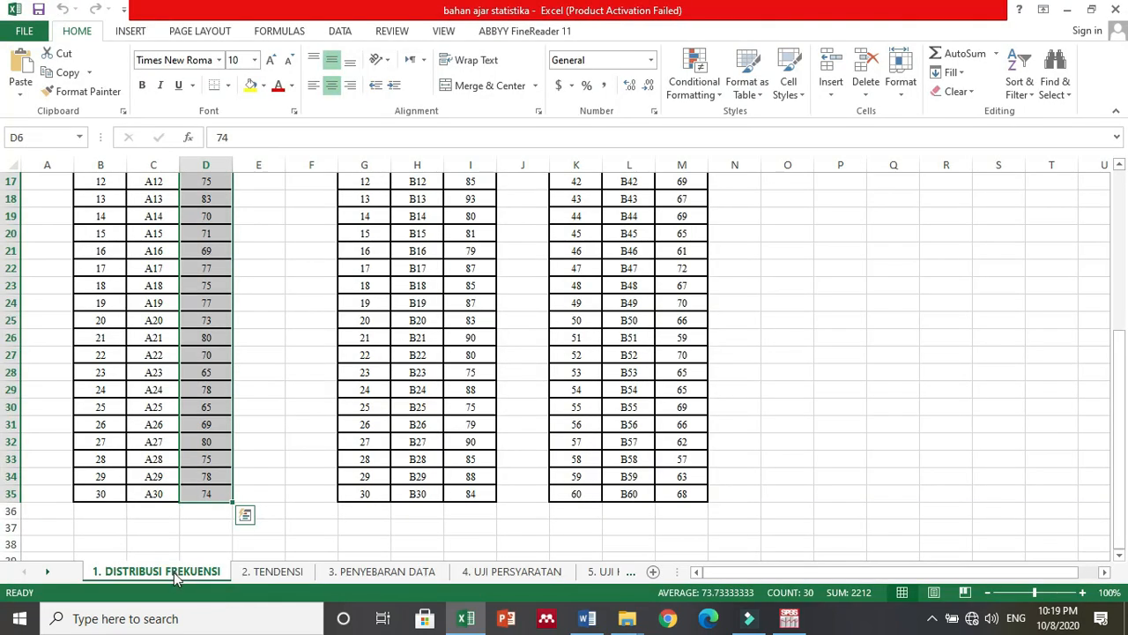
pyautogui.click(208, 478)
pyautogui.press('Up')
pyautogui.press('Up')
pyautogui.press('Up')
pyautogui.press('Up')
pyautogui.press('Up')
pyautogui.press('Up')
pyautogui.press('Up')
pyautogui.press('Up')
pyautogui.press('Up')
pyautogui.press('Up')
pyautogui.press('Up')
pyautogui.press('Up')
pyautogui.press('Up')
pyautogui.press('Up')
pyautogui.press('Up')
pyautogui.press('Up')
pyautogui.press('Up')
pyautogui.press('Up')
pyautogui.press('Up')
pyautogui.press('Up')
pyautogui.press('Up')
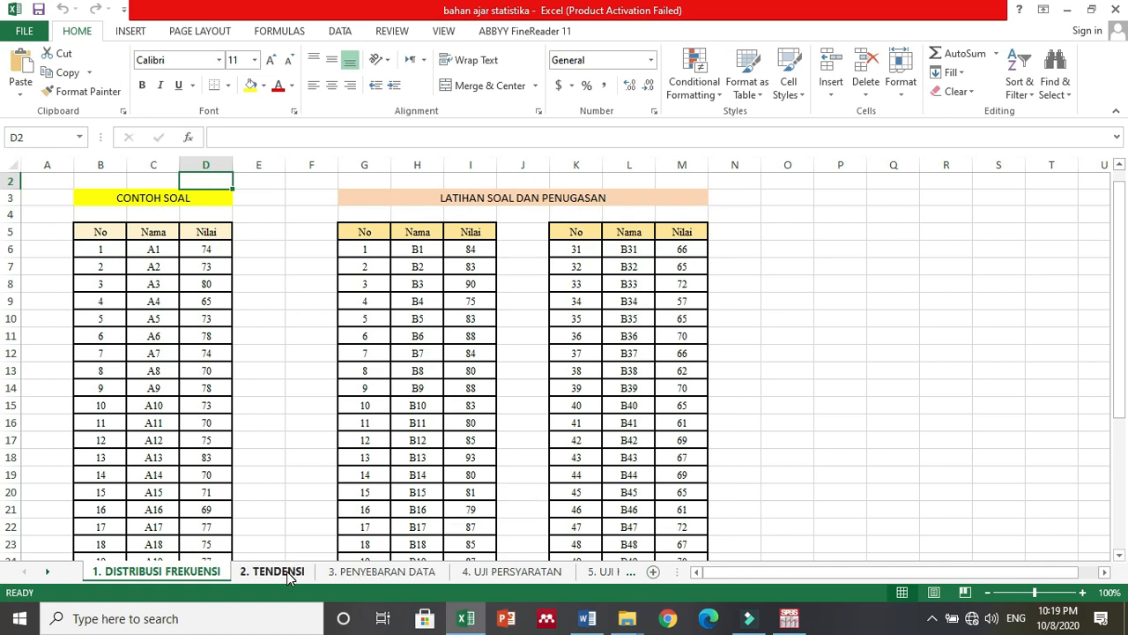
pyautogui.click(179, 575)
pyautogui.click(193, 200)
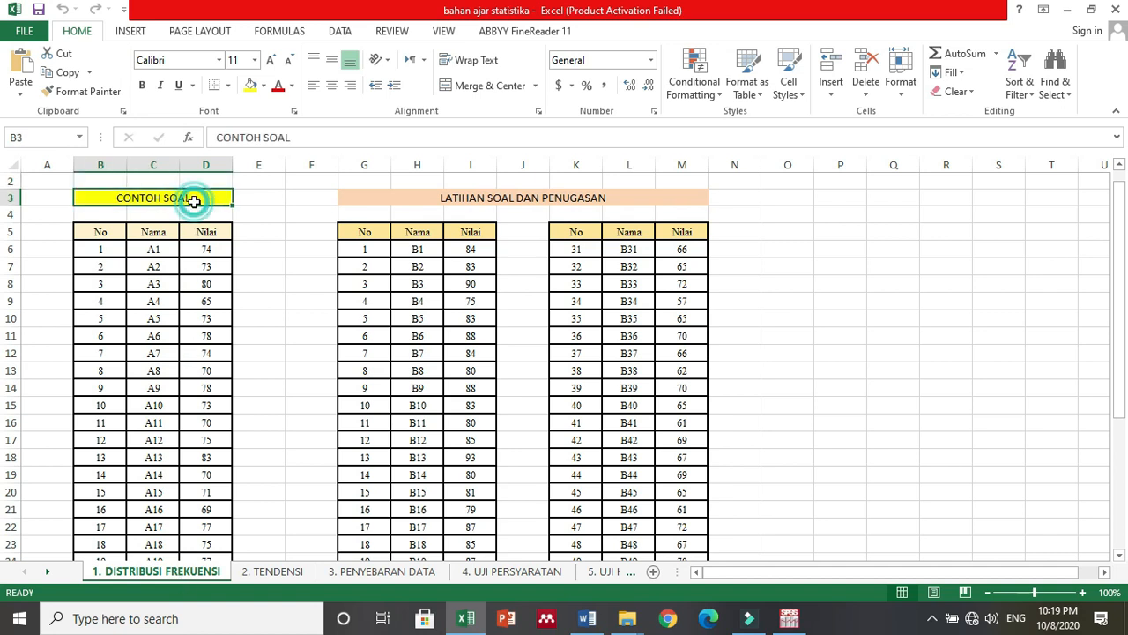
pyautogui.press('Down')
pyautogui.press('Down')
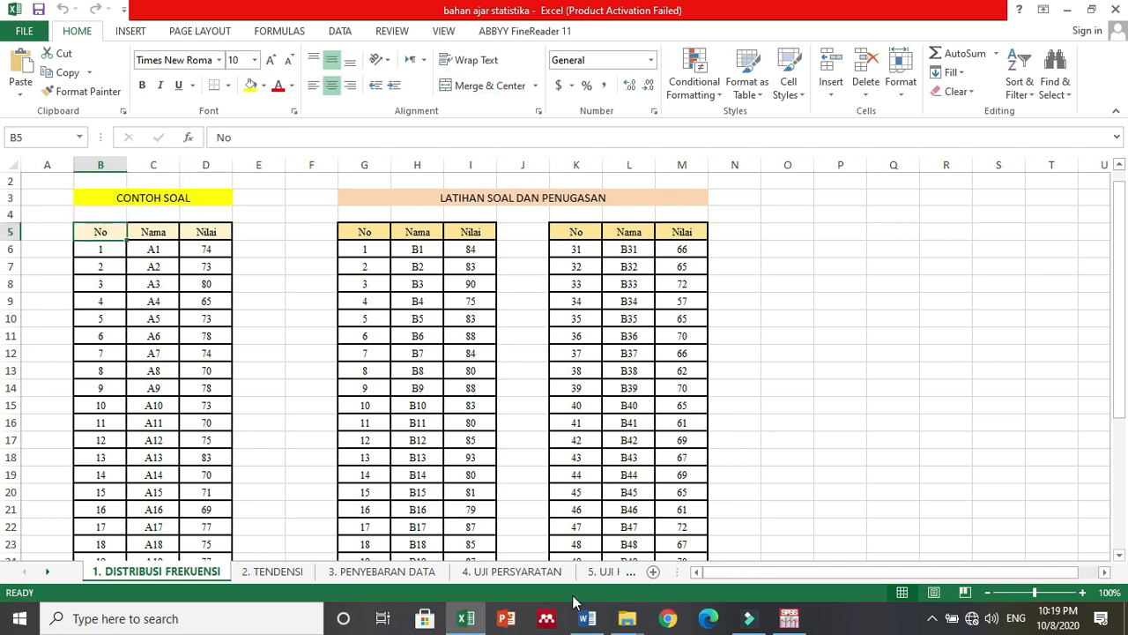
# - Switch back to SPSS, name the first variable Nilai_UTSfiqh, and select its empty column in Data View
pyautogui.click(790, 619)
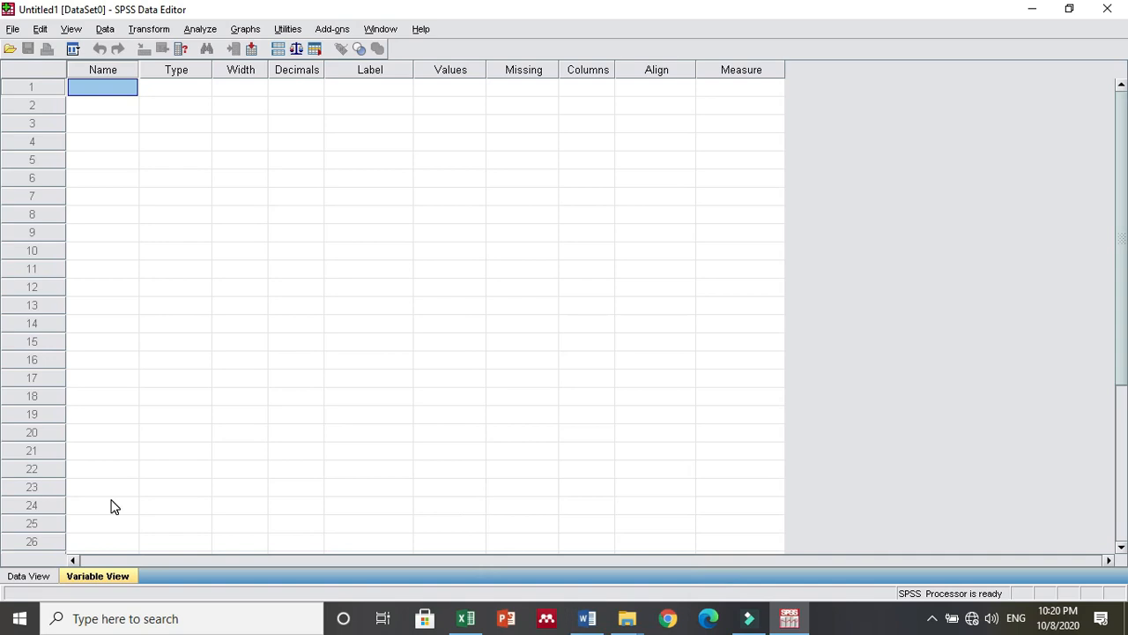
pyautogui.click(37, 578)
pyautogui.click(75, 578)
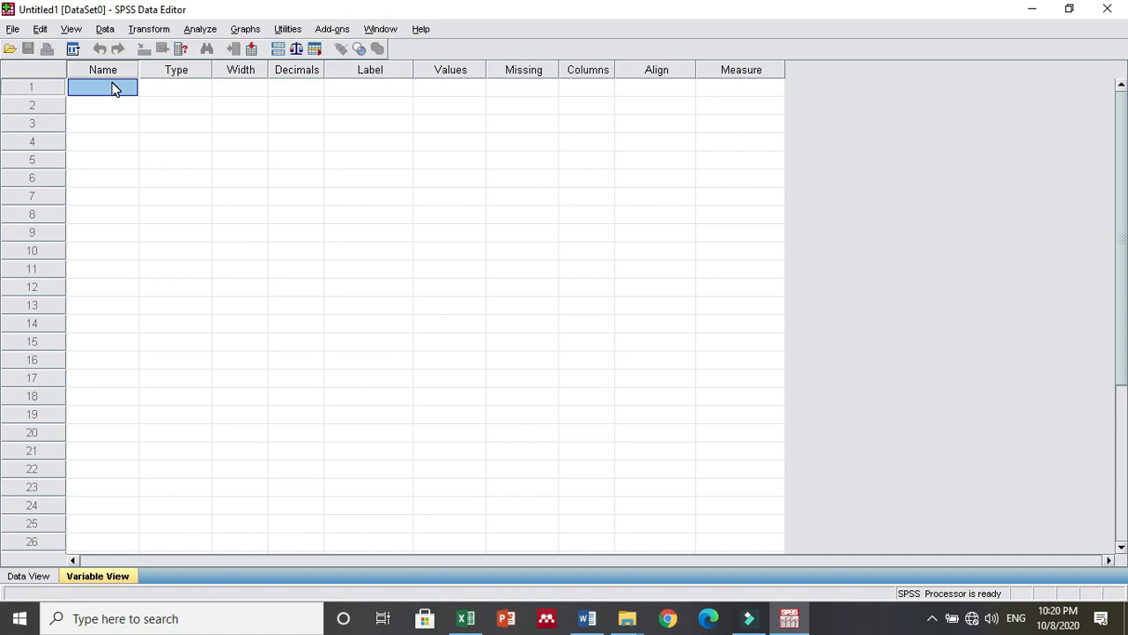
pyautogui.write('Nilai_')
pyautogui.write('UTSfiqh')
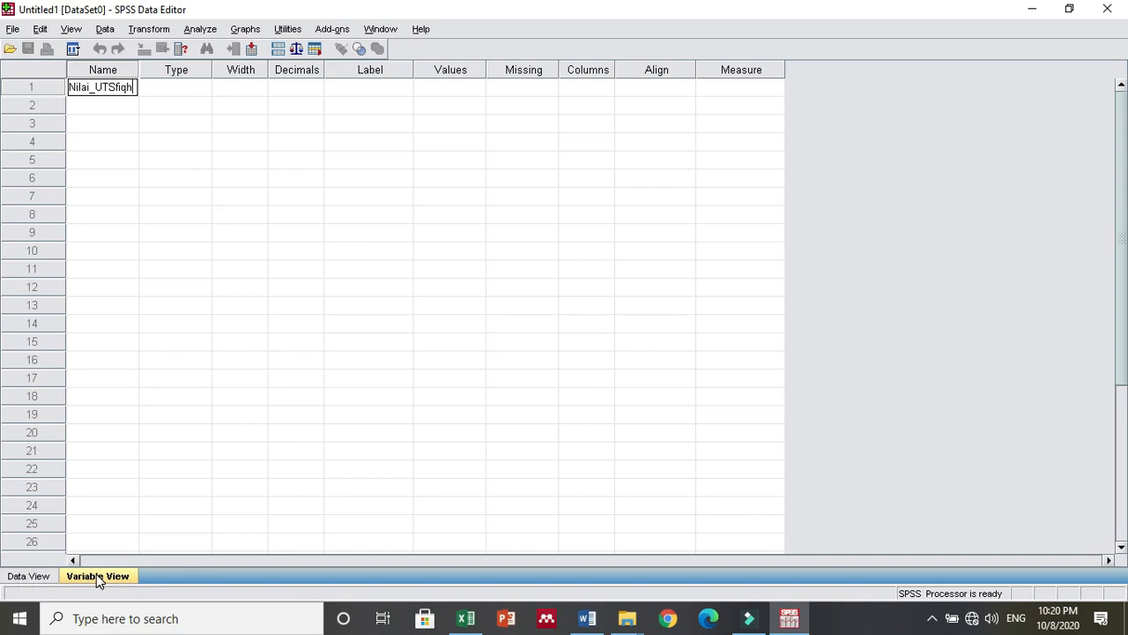
pyautogui.click(35, 579)
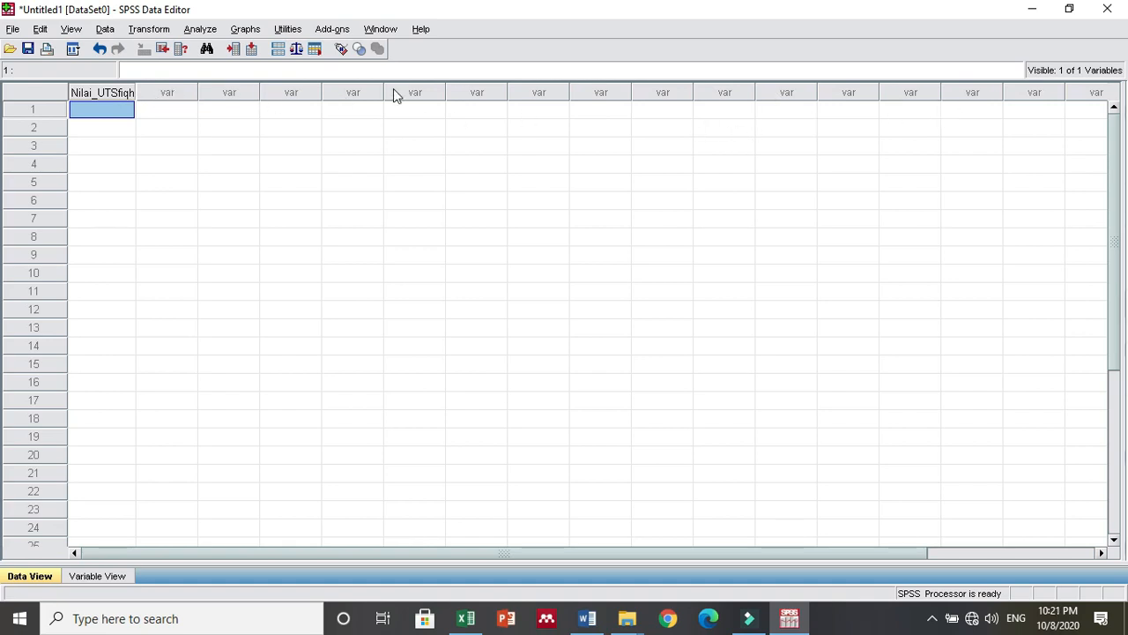
pyautogui.click(103, 93)
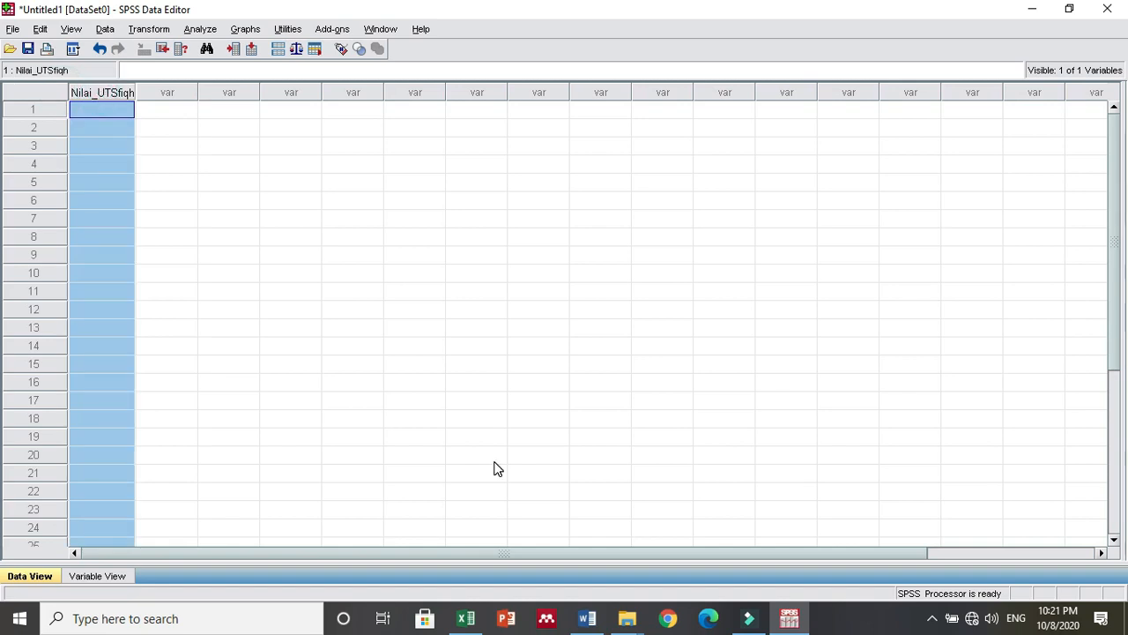
# - Switch to the Excel workbook and copy the CONTOH SOAL Nilai scores in cells D6 to D35
pyautogui.click(464, 620)
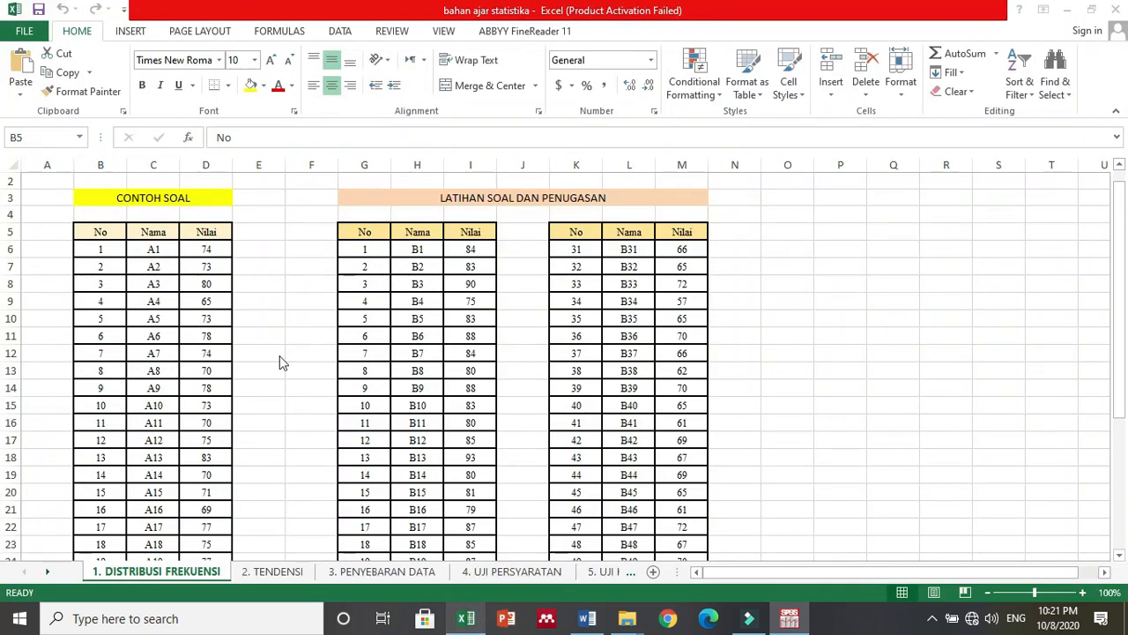
pyautogui.click(213, 252)
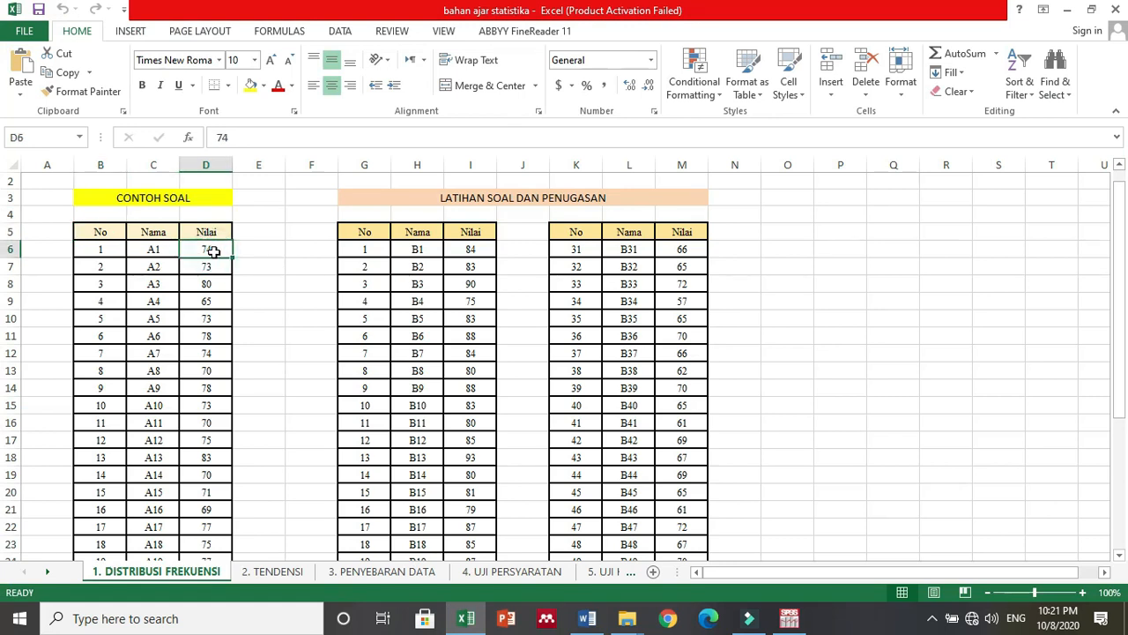
pyautogui.click(209, 250)
pyautogui.moveTo(209, 250); pyautogui.dragTo(231, 432)
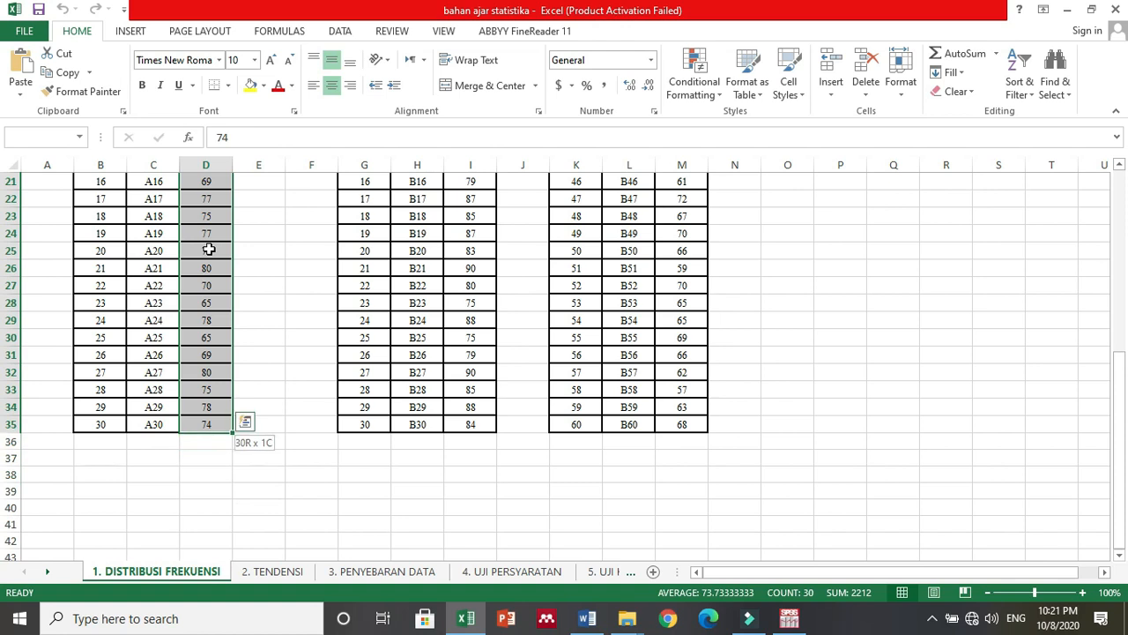
pyautogui.hotkey('ctrl', 'c')
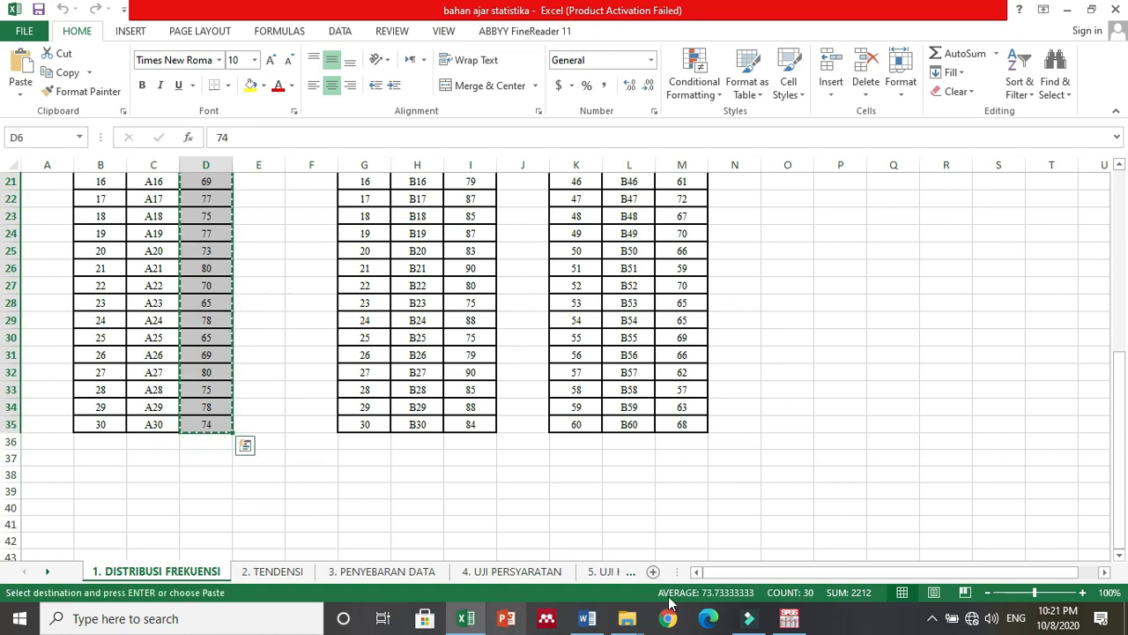
# - Switch to SPSS and paste the copied scores into the Nilai_UTSfiqh column starting at row 1
pyautogui.click(789, 618)
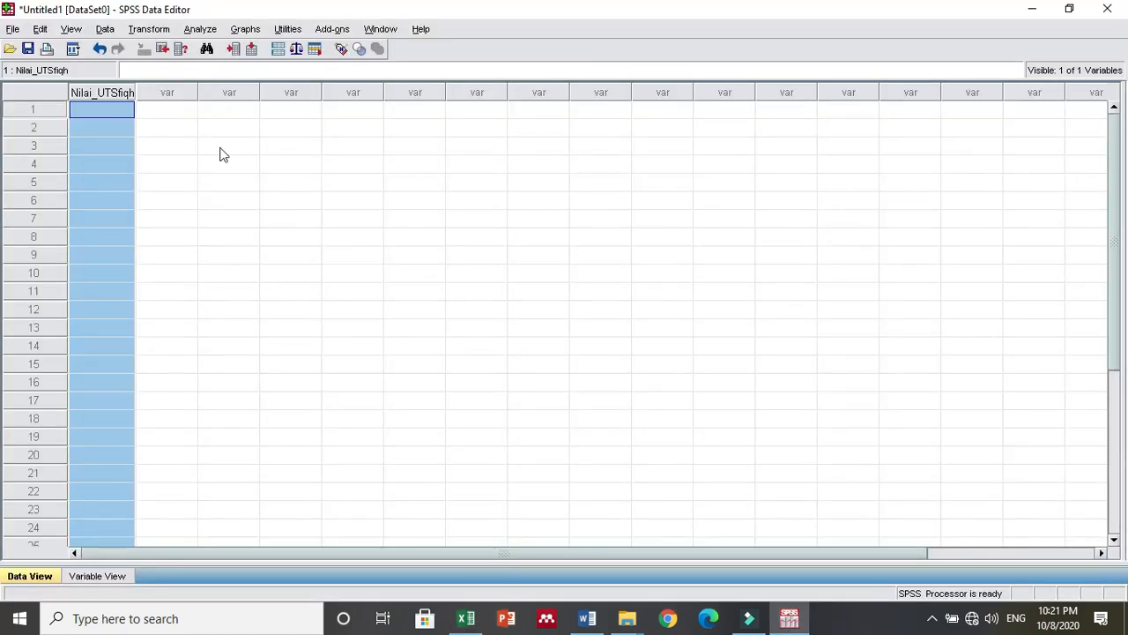
pyautogui.click(123, 114)
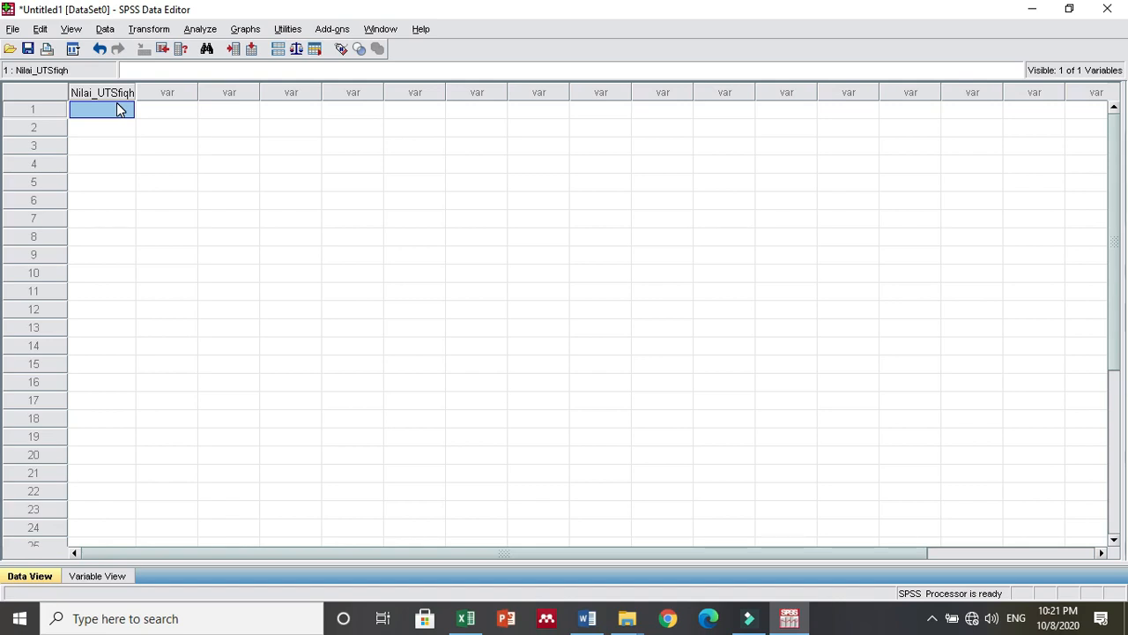
pyautogui.rightClick(118, 104)
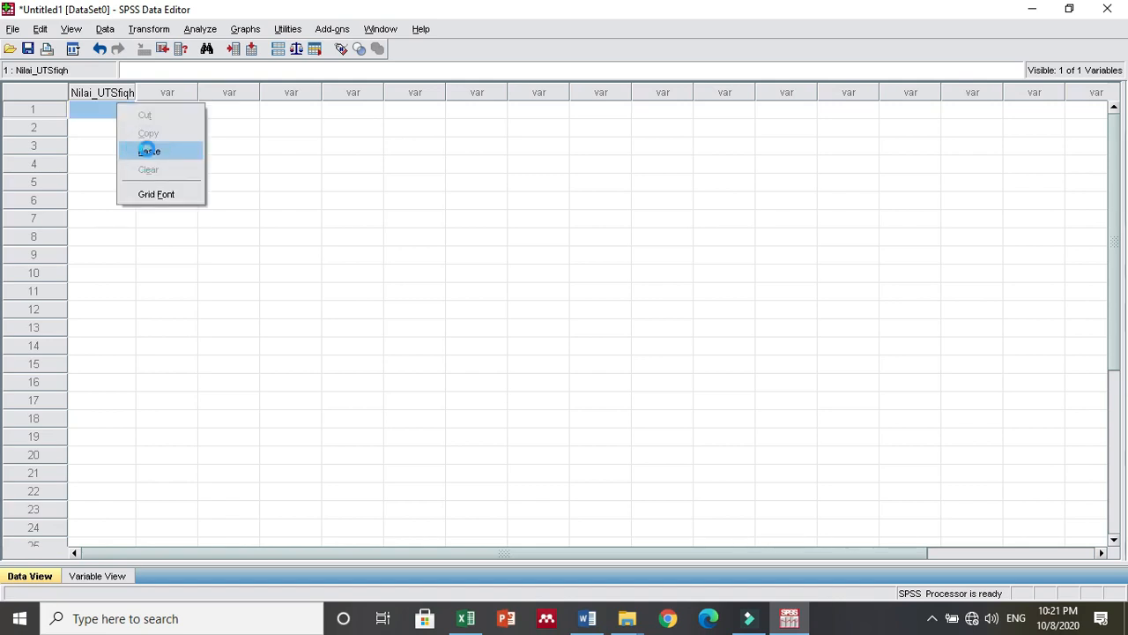
pyautogui.click(147, 155)
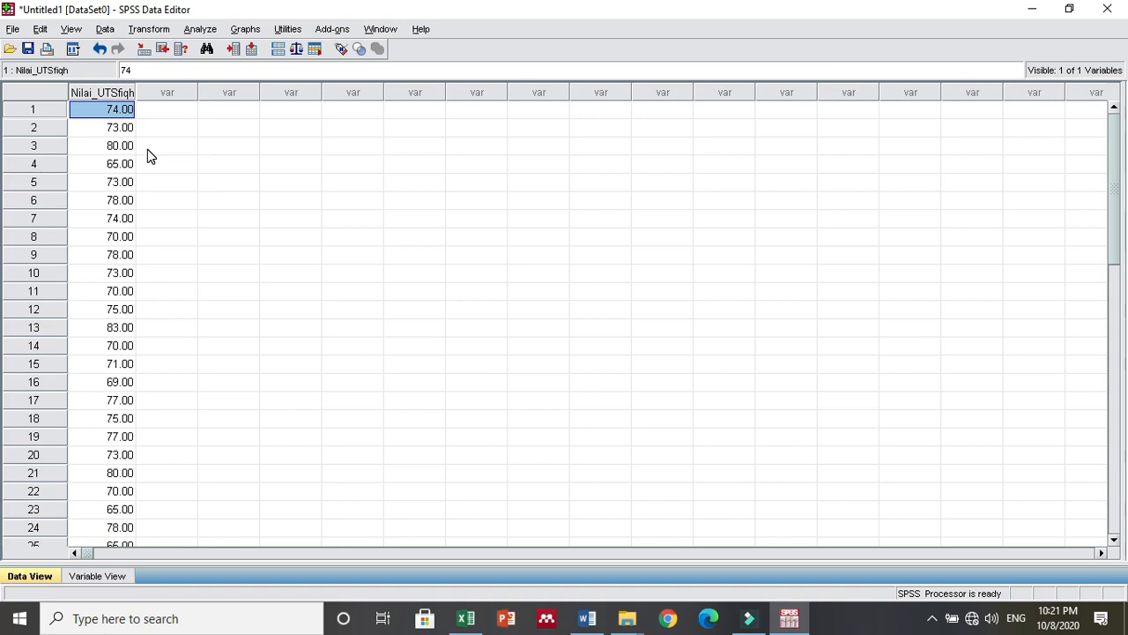
# - Check the pasted scores in the first rows of the Nilai_UTSfiqh column
pyautogui.click(120, 132)
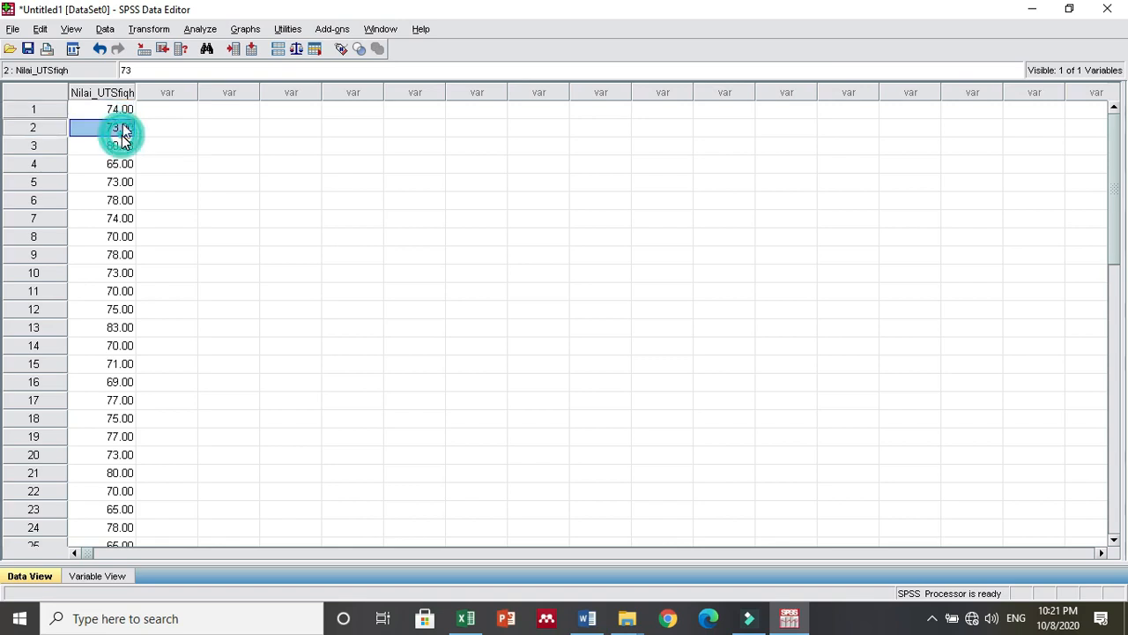
pyautogui.click(123, 110)
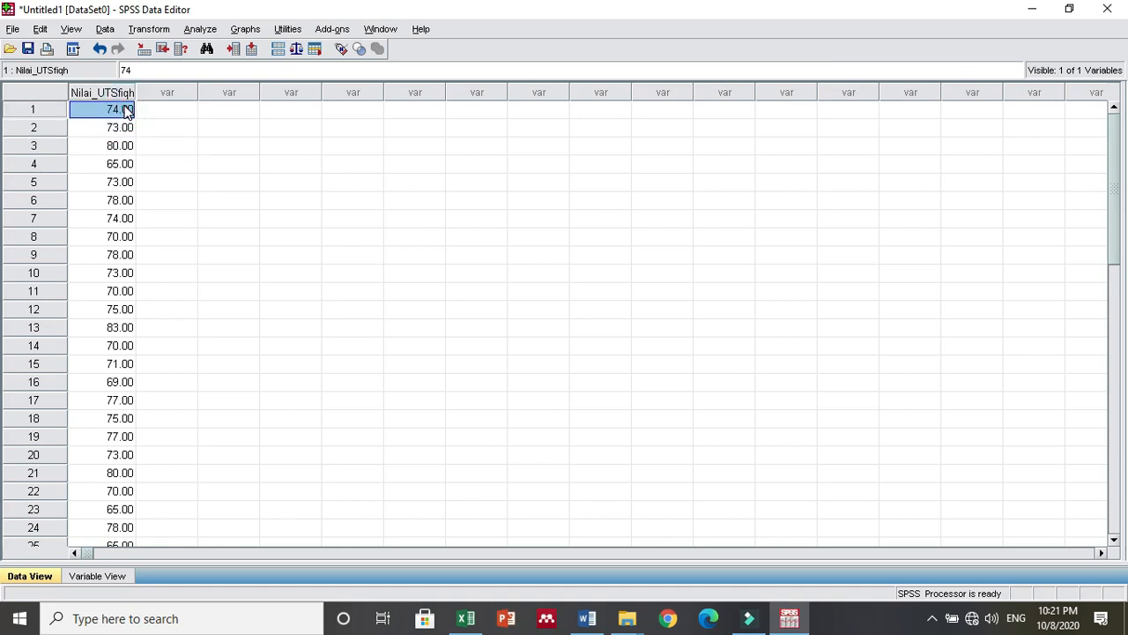
pyautogui.click(209, 167)
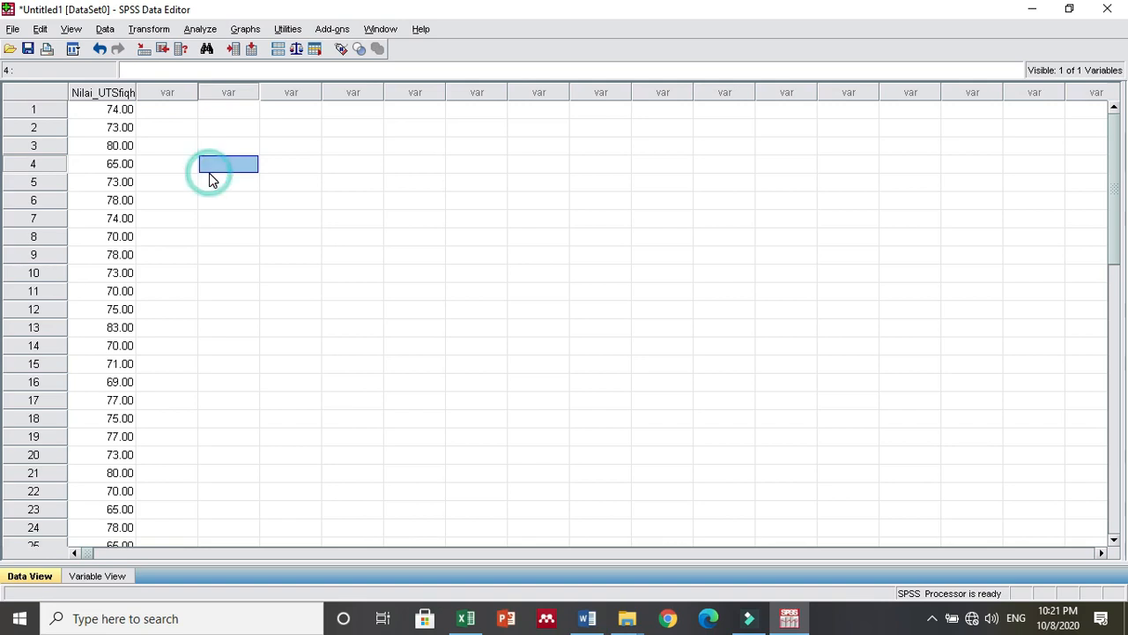
pyautogui.click(106, 109)
pyautogui.click(118, 129)
pyautogui.press('Down')
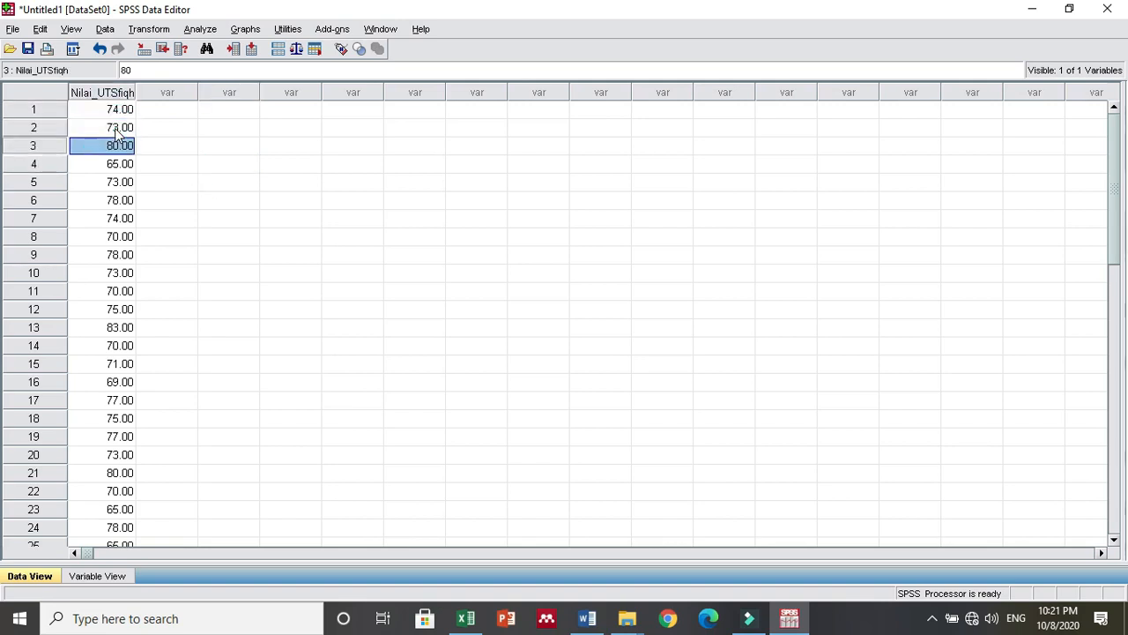
pyautogui.press('Down')
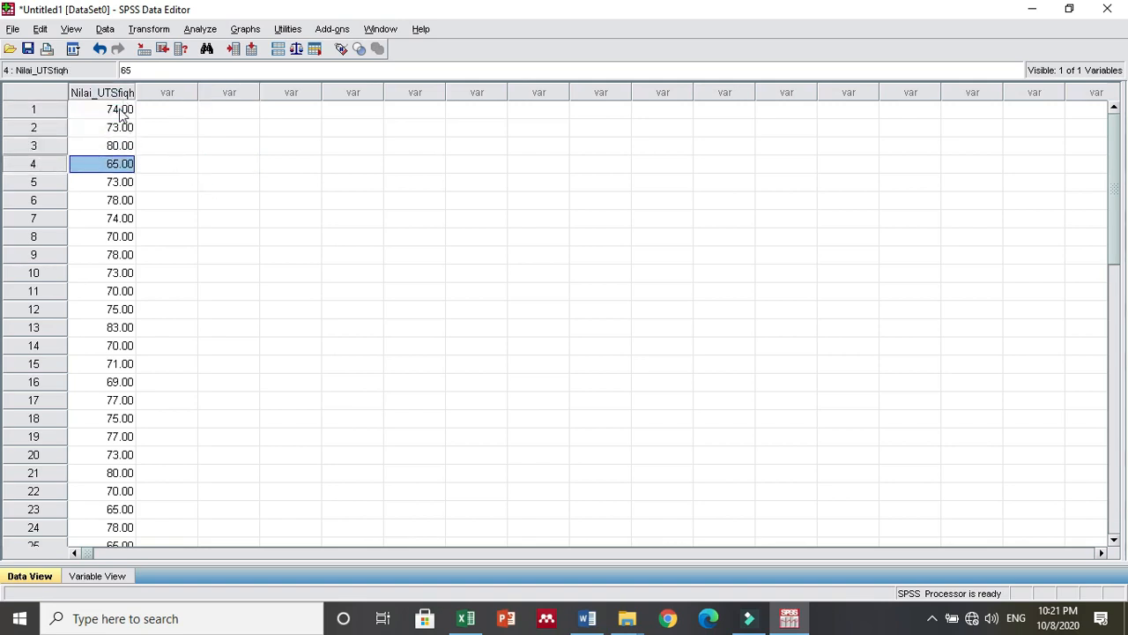
pyautogui.click(122, 111)
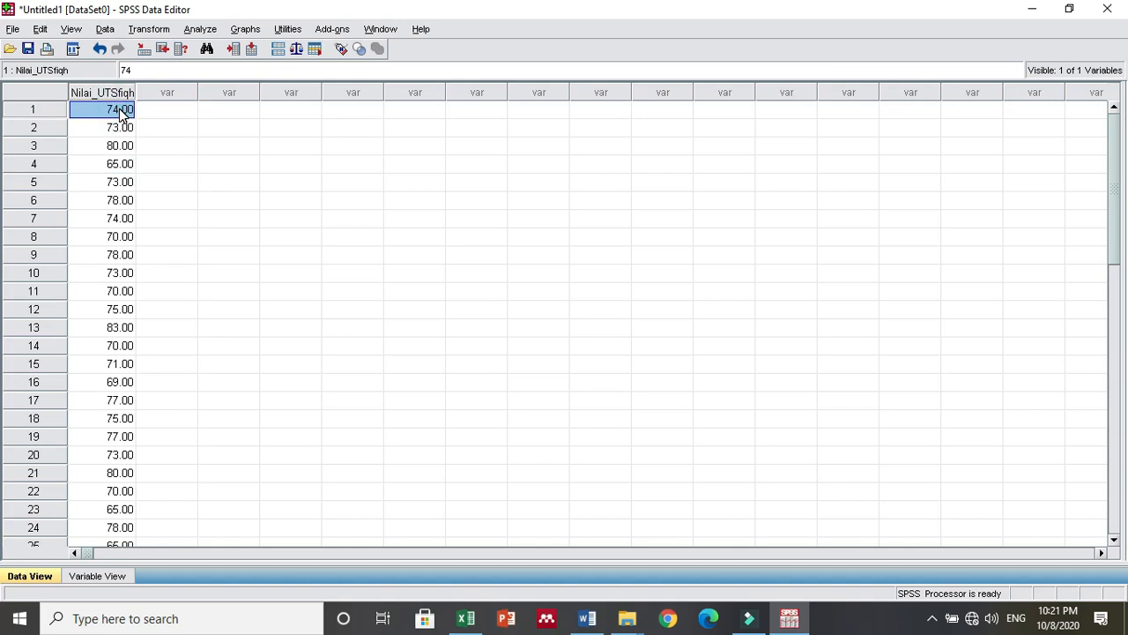
# - Set up a Frequencies analysis with Nilai_UTSfiqh as the variable to analyse
pyautogui.click(201, 32)
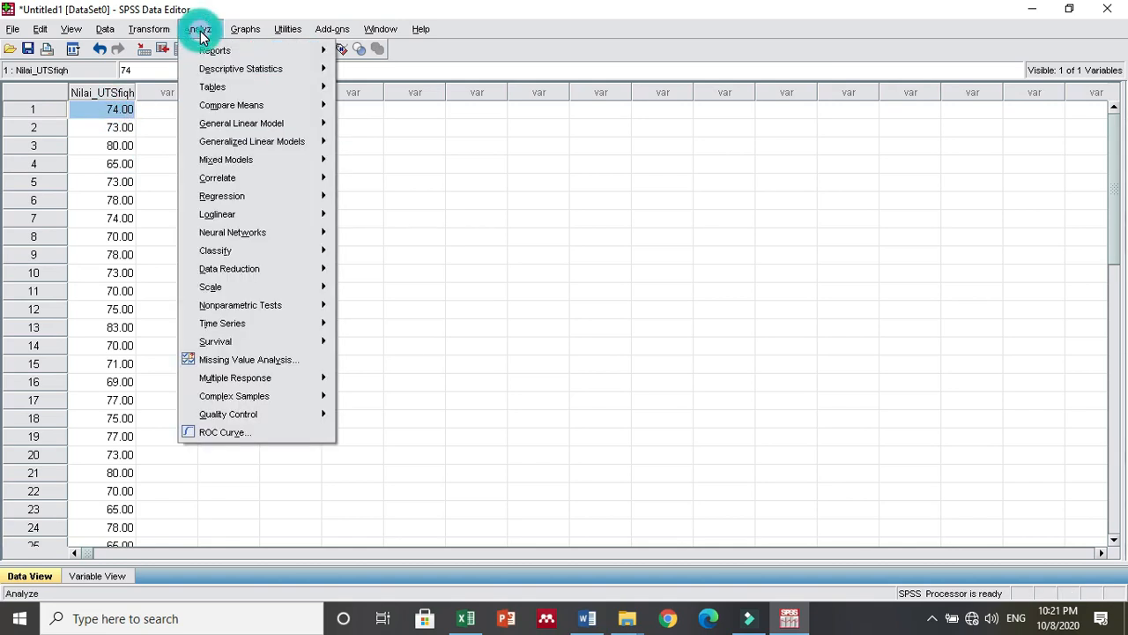
pyautogui.moveTo(216, 74)
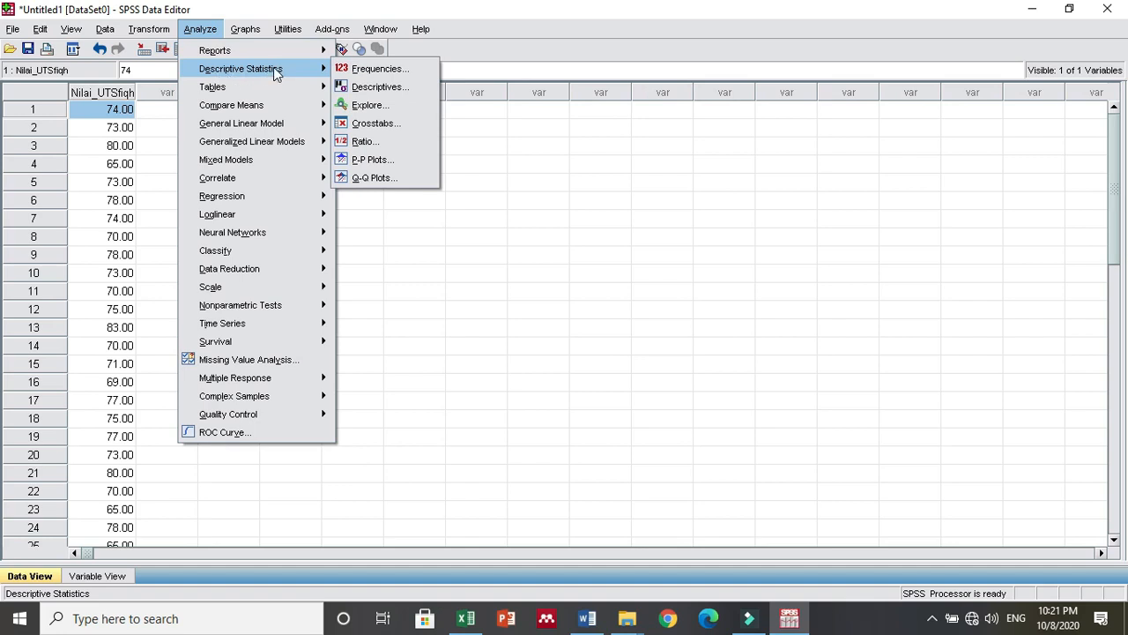
pyautogui.click(371, 69)
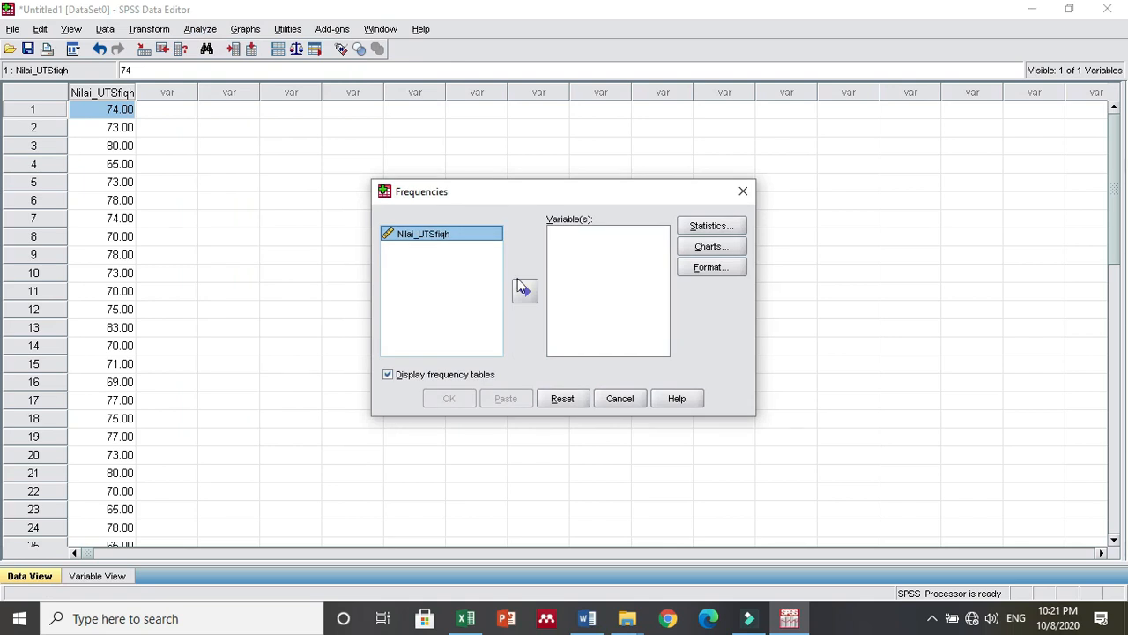
pyautogui.click(527, 295)
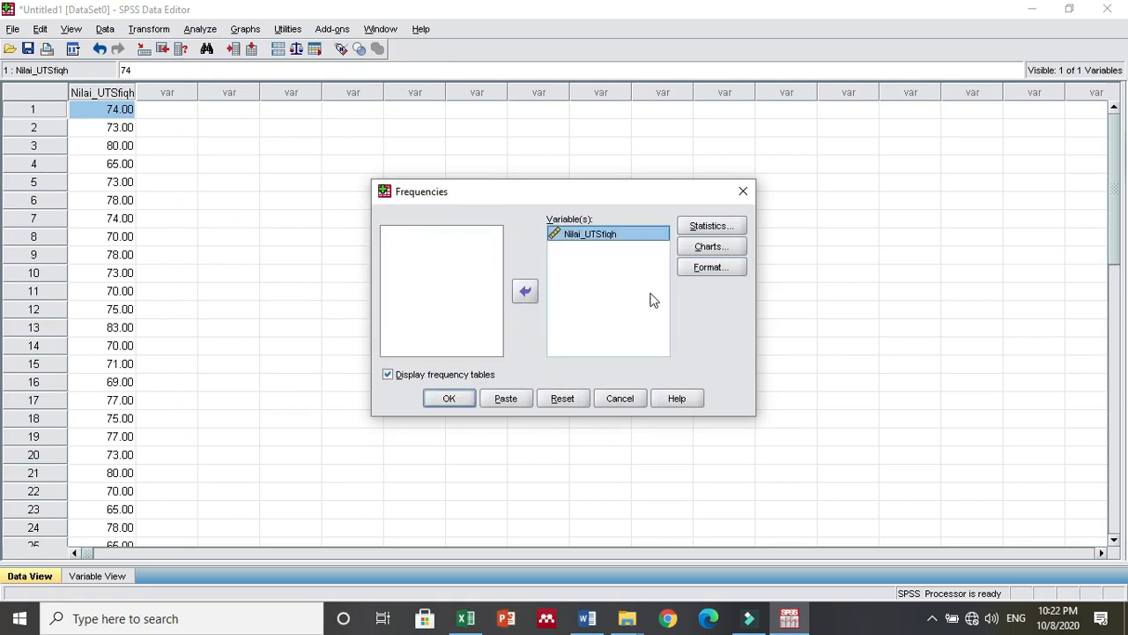
# - Add a histogram with normal curve to the Frequencies analysis and run it
pyautogui.click(693, 249)
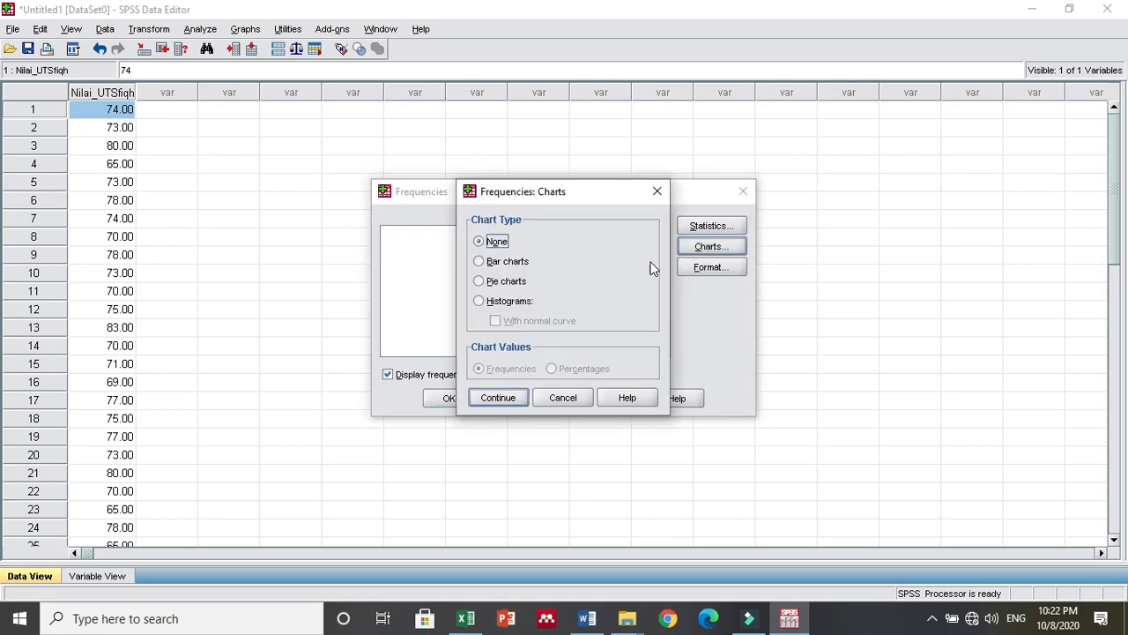
pyautogui.click(503, 301)
pyautogui.click(516, 321)
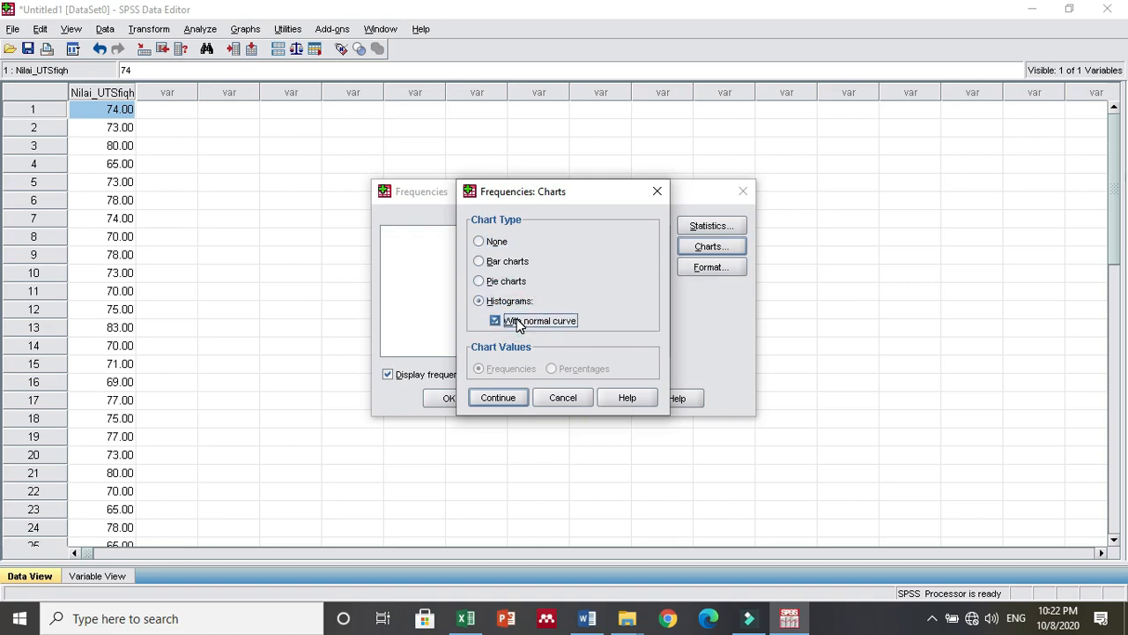
pyautogui.click(500, 398)
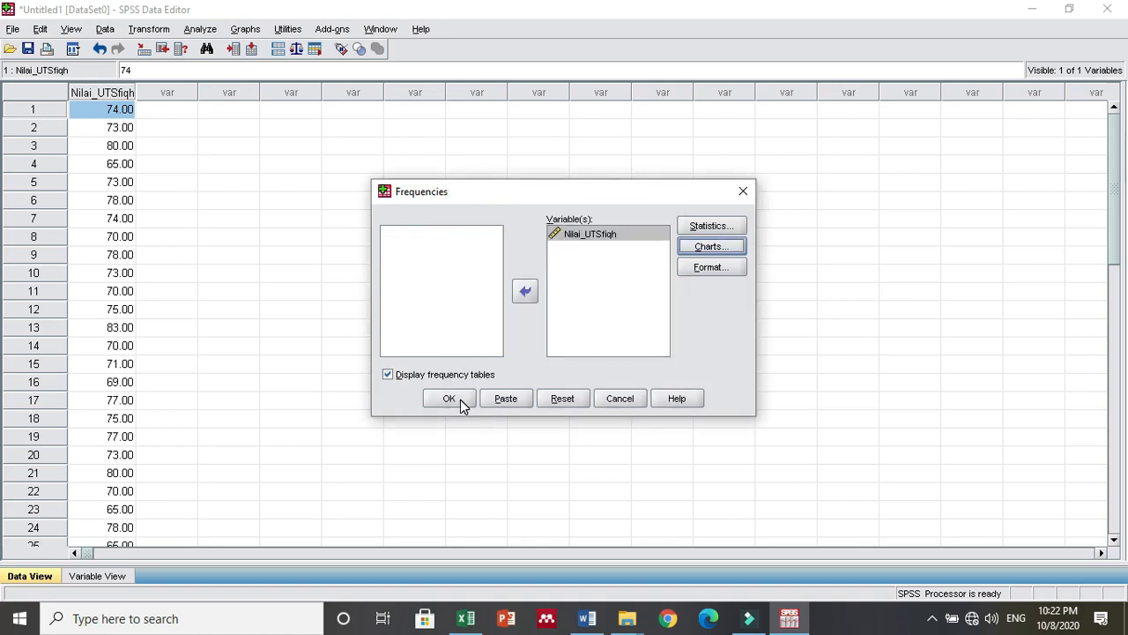
pyautogui.click(449, 399)
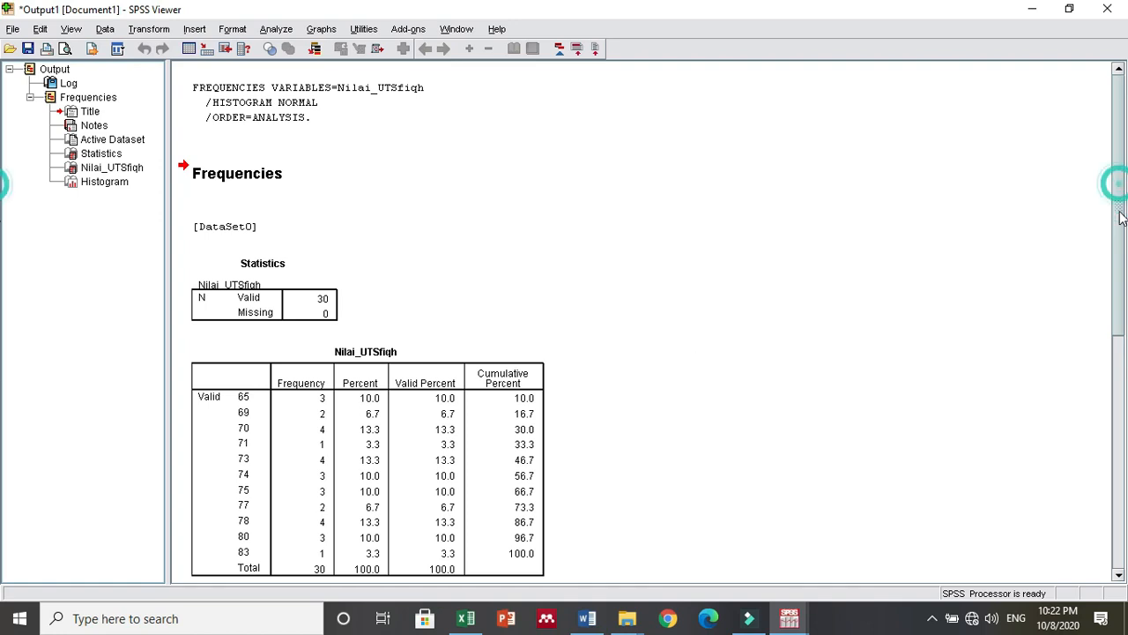
# - Review the Frequencies output, from the Nilai_UTSfiqh frequency table to the histogram with its normal curve
pyautogui.scroll(-3, 1124, 359)
pyautogui.scroll(-10, 1124, 360)
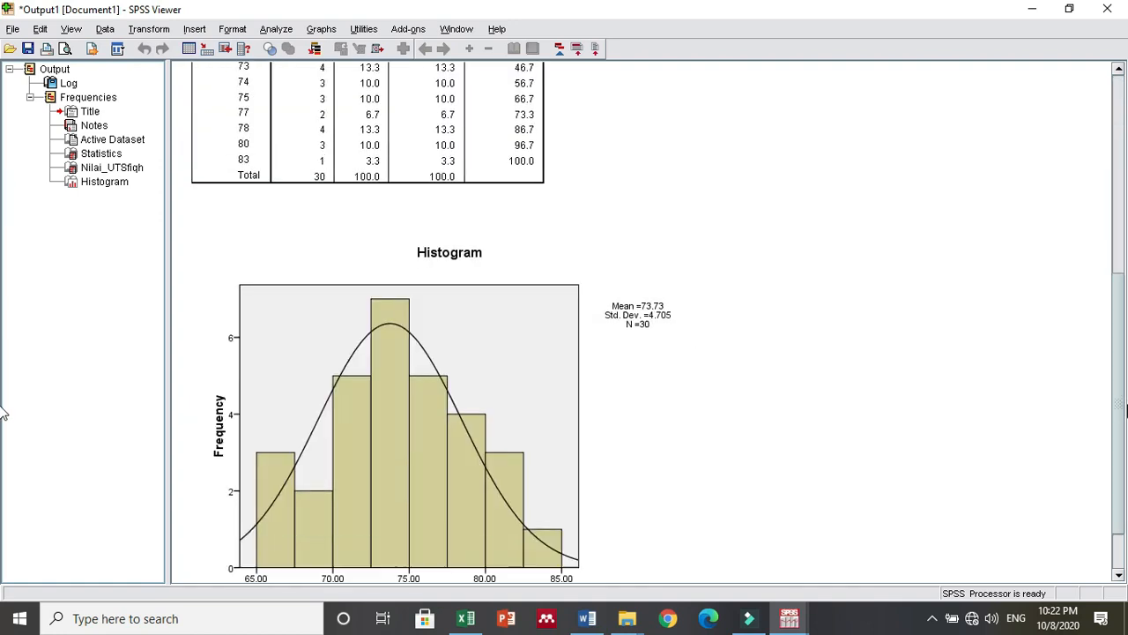
pyautogui.scroll(5, 1124, 423)
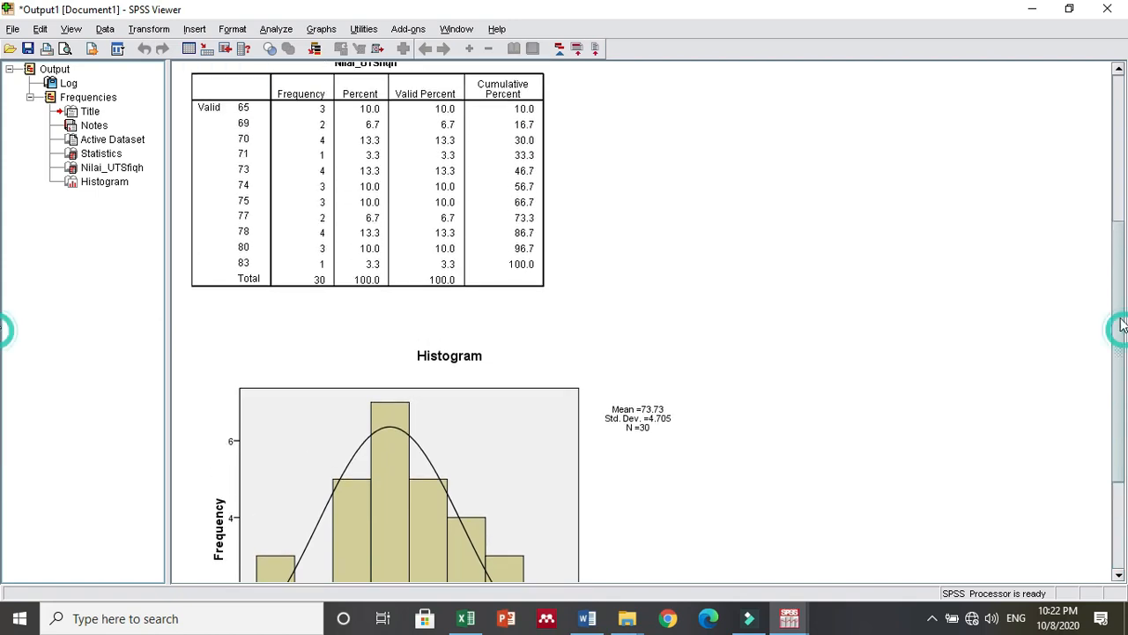
pyautogui.scroll(3, 1124, 317)
pyautogui.scroll(1, 1126, 282)
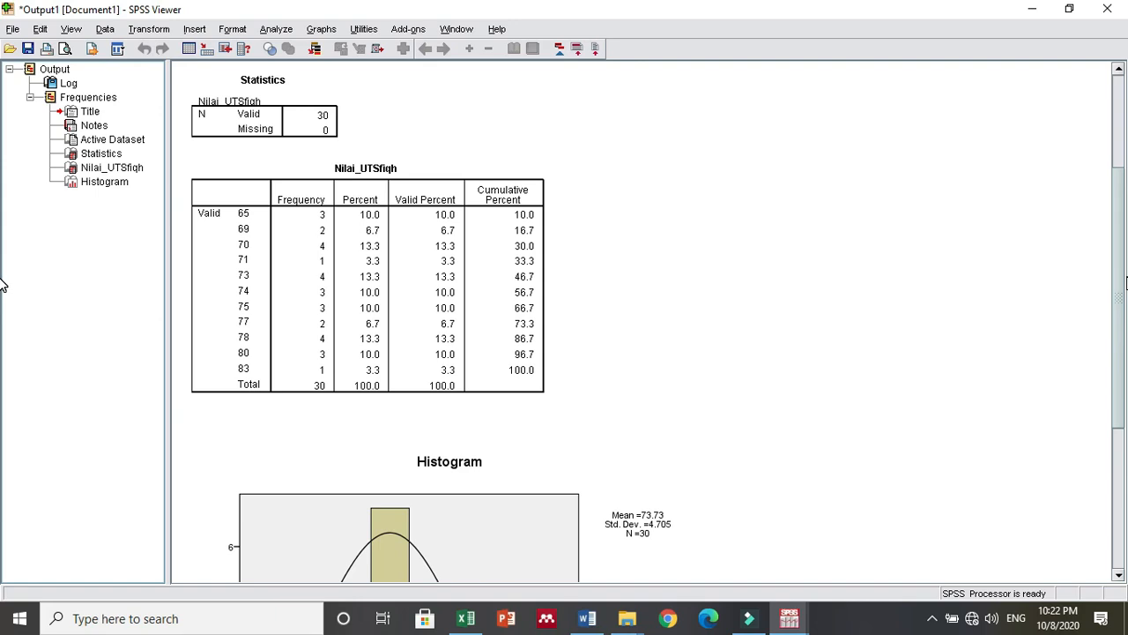
pyautogui.scroll(3, 1126, 282)
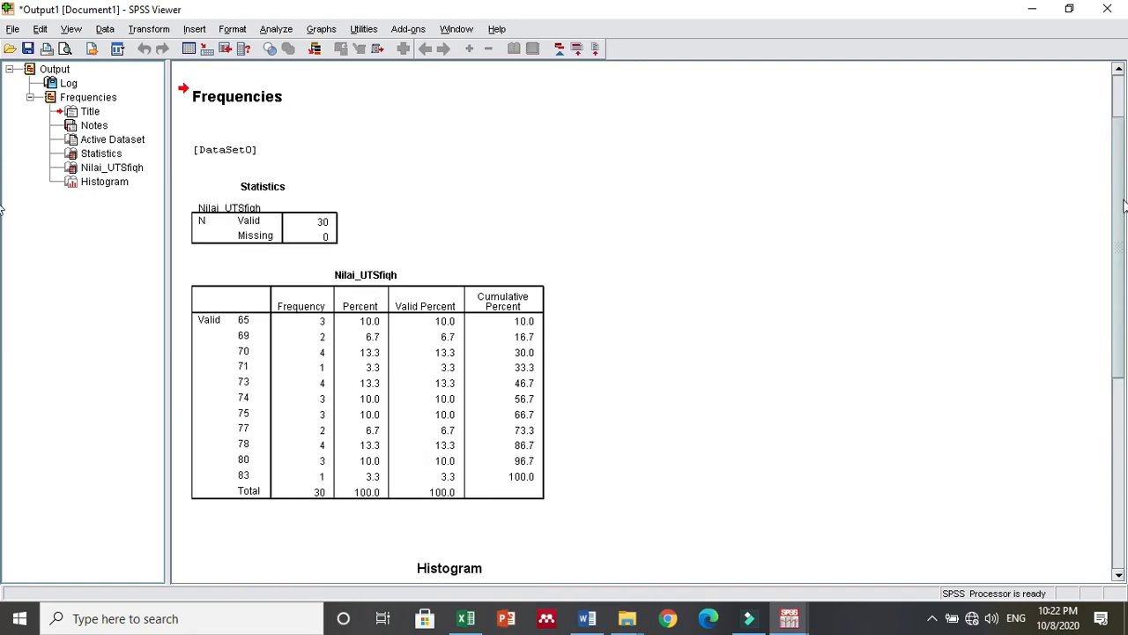
pyautogui.scroll(2, 1124, 206)
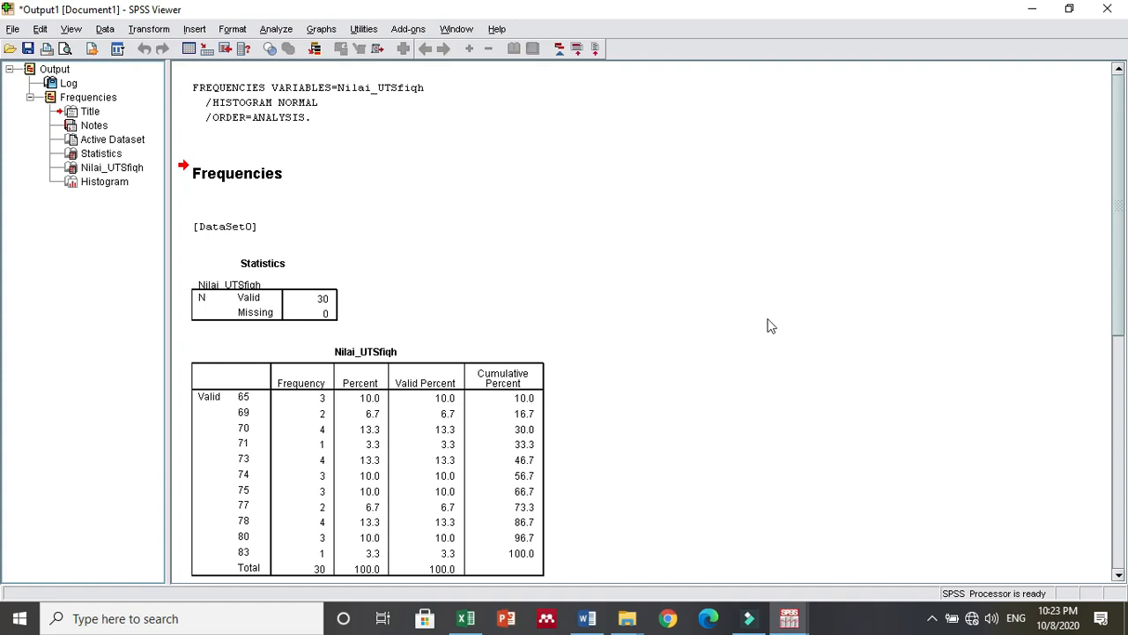
# - Copy the Nilai_UTSfiqh frequency table from the output, switch to the blank Word document and paste it there
pyautogui.click(452, 448)
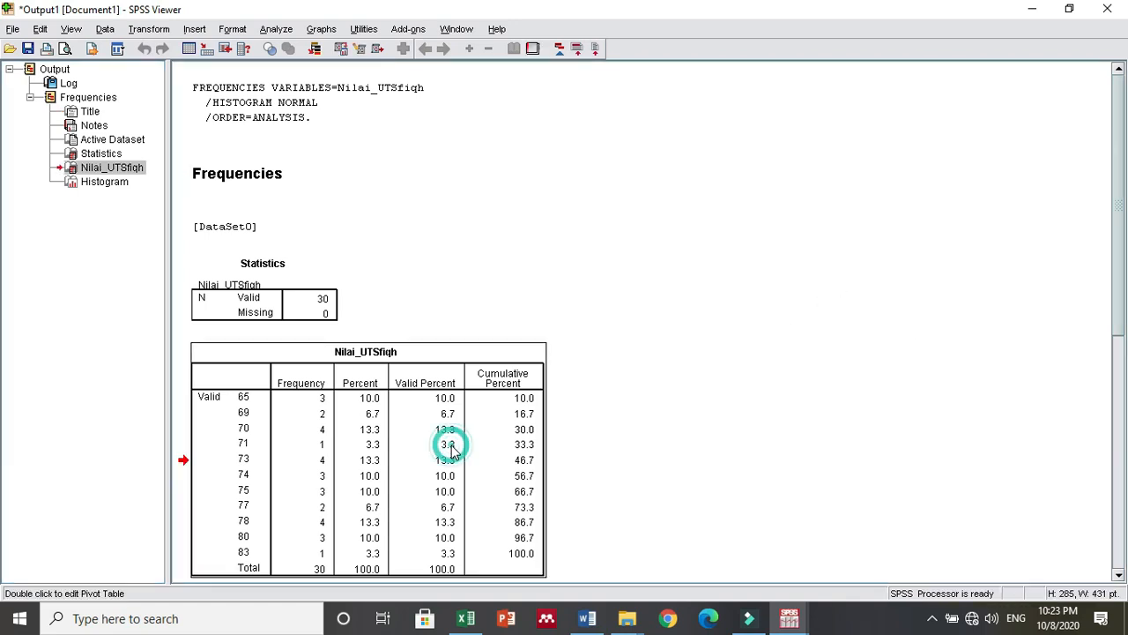
pyautogui.rightClick(451, 447)
pyautogui.click(482, 477)
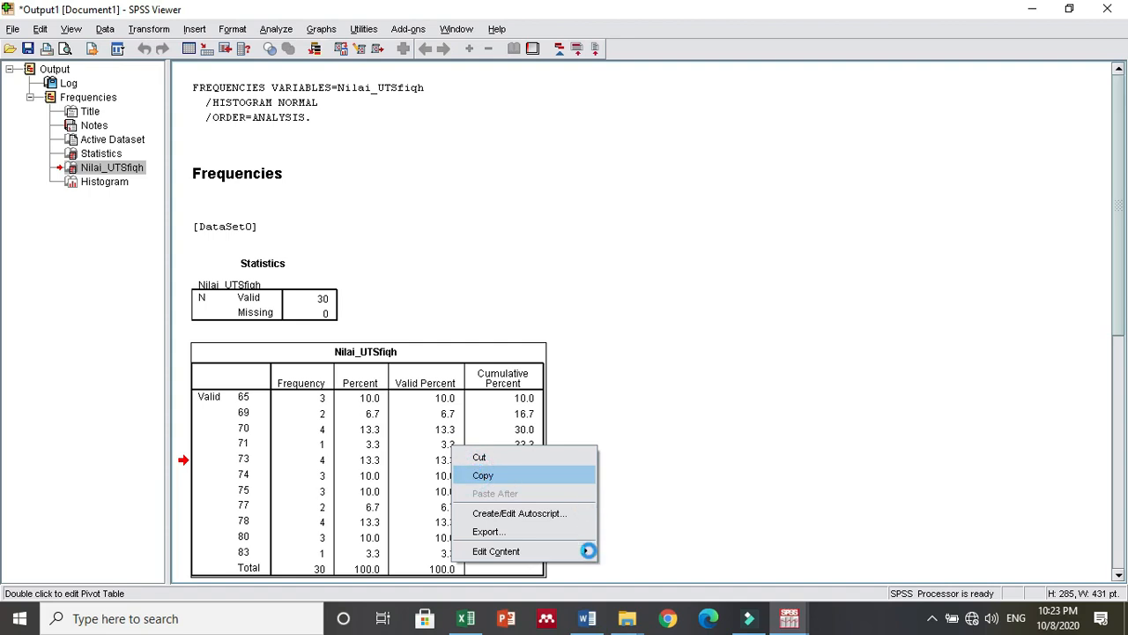
pyautogui.click(588, 618)
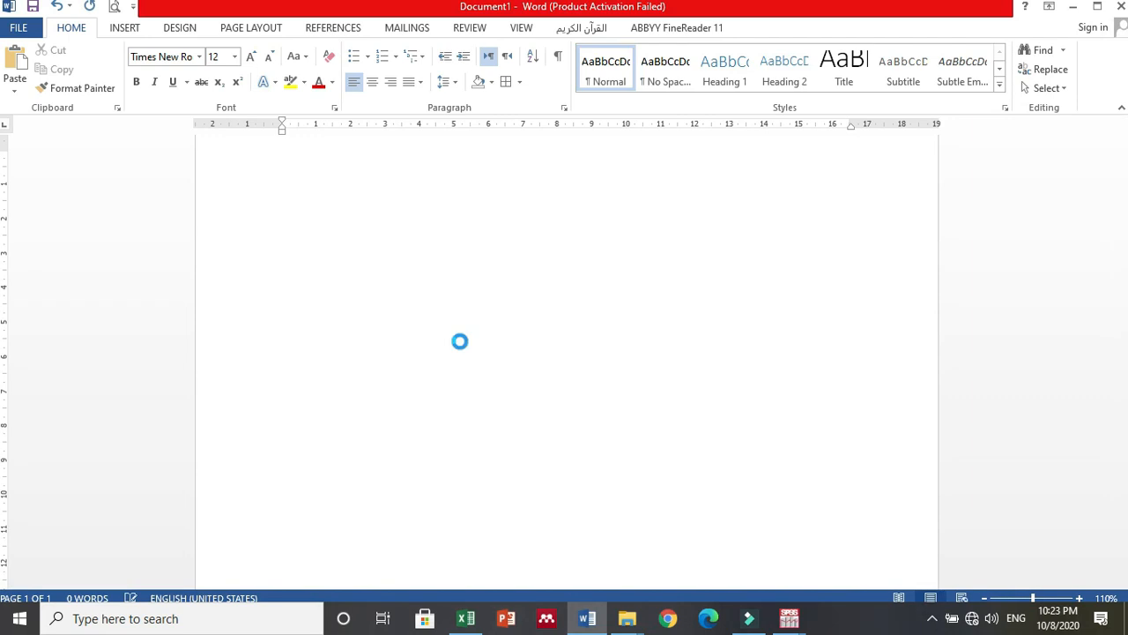
pyautogui.hotkey('ctrl', 'v')
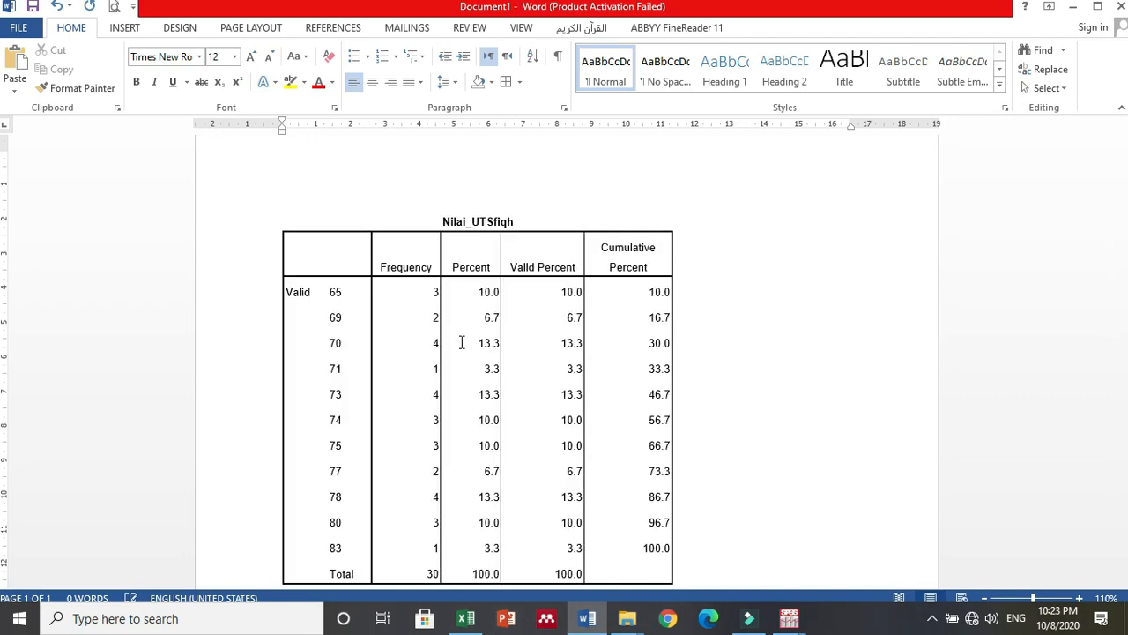
pyautogui.moveTo(1126, 243)
pyautogui.mouseDown()
pyautogui.moveTo(1127, 210)
pyautogui.moveTo(1126, 238)
pyautogui.mouseUp()
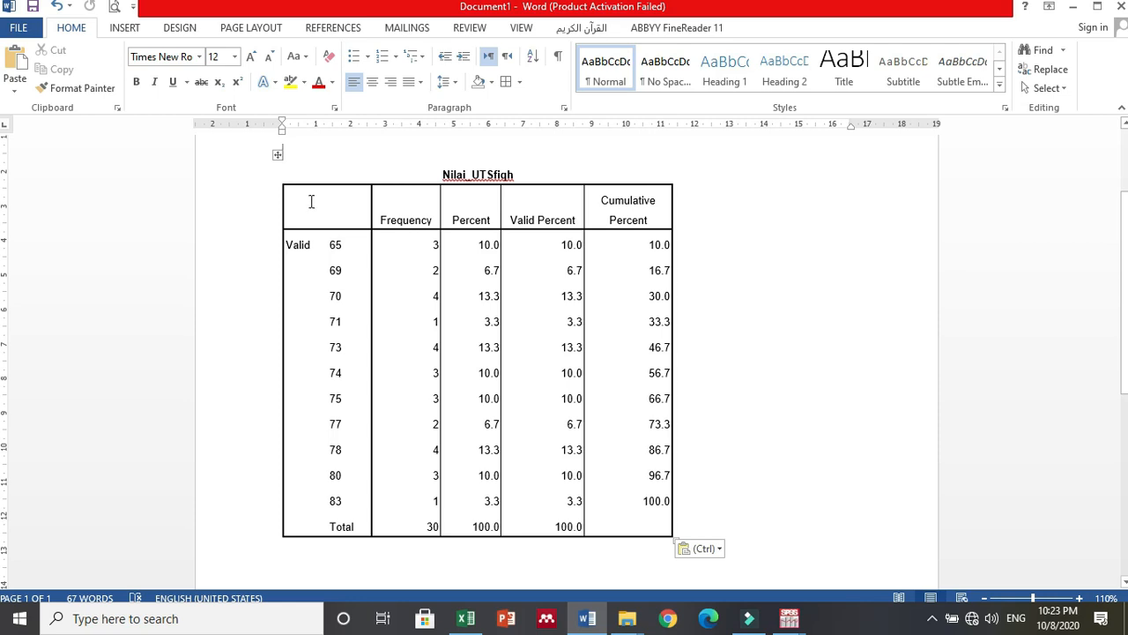
# - Apply borders to all cells of the pasted frequency table
pyautogui.click(278, 156)
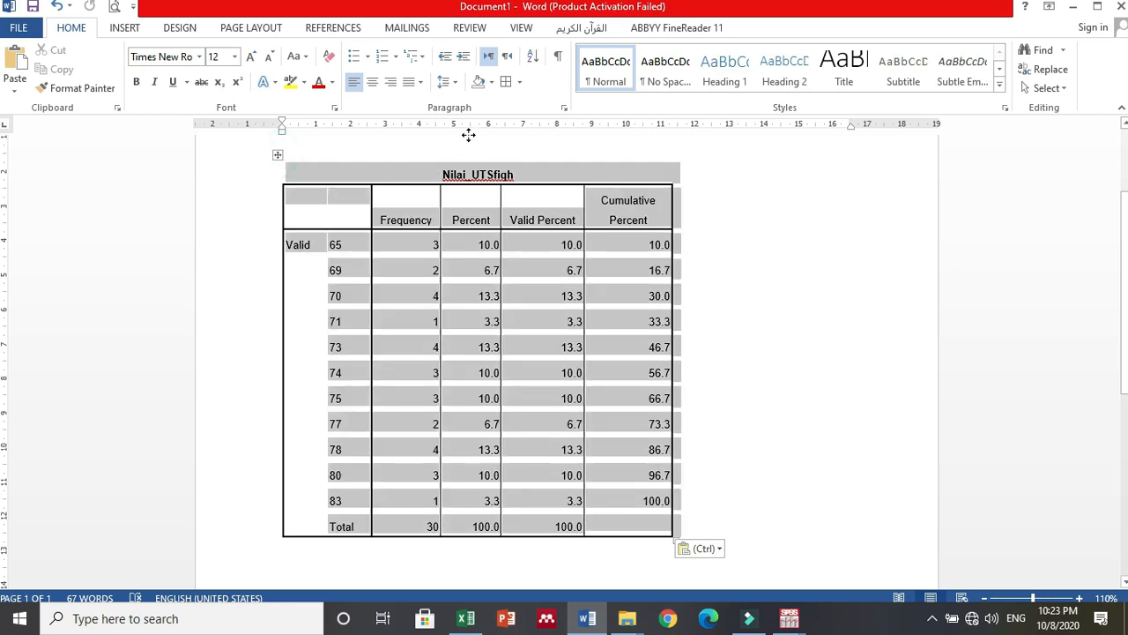
pyautogui.click(509, 84)
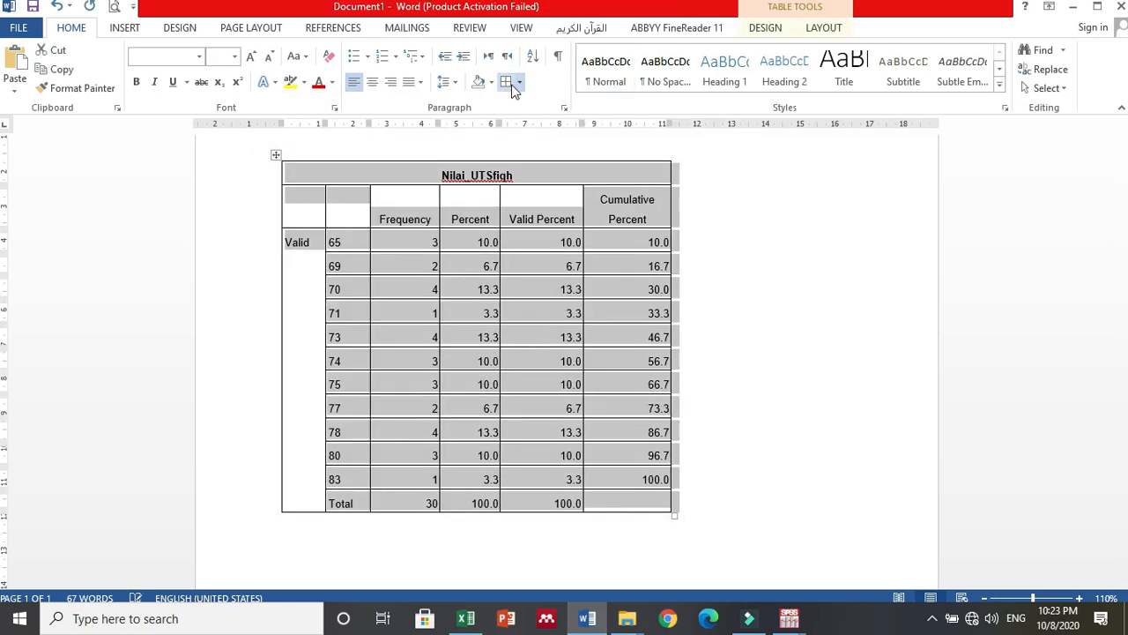
pyautogui.click(716, 291)
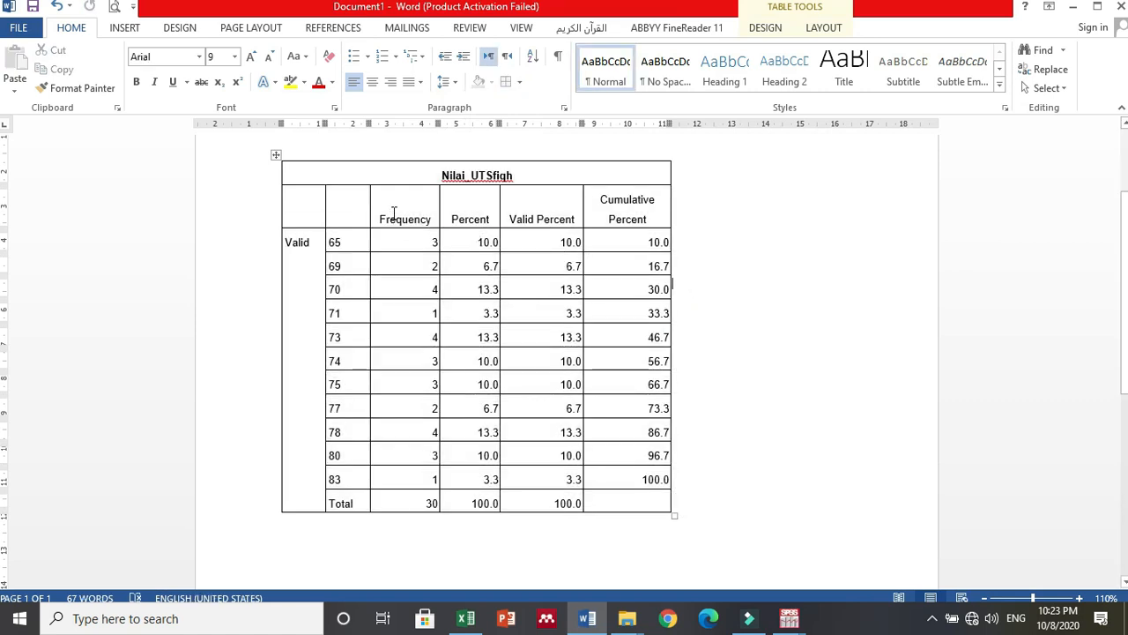
# - Enter nilai in the empty header cell above the scores and remove the Nilai_UTSfiqh title row
pyautogui.click(359, 215)
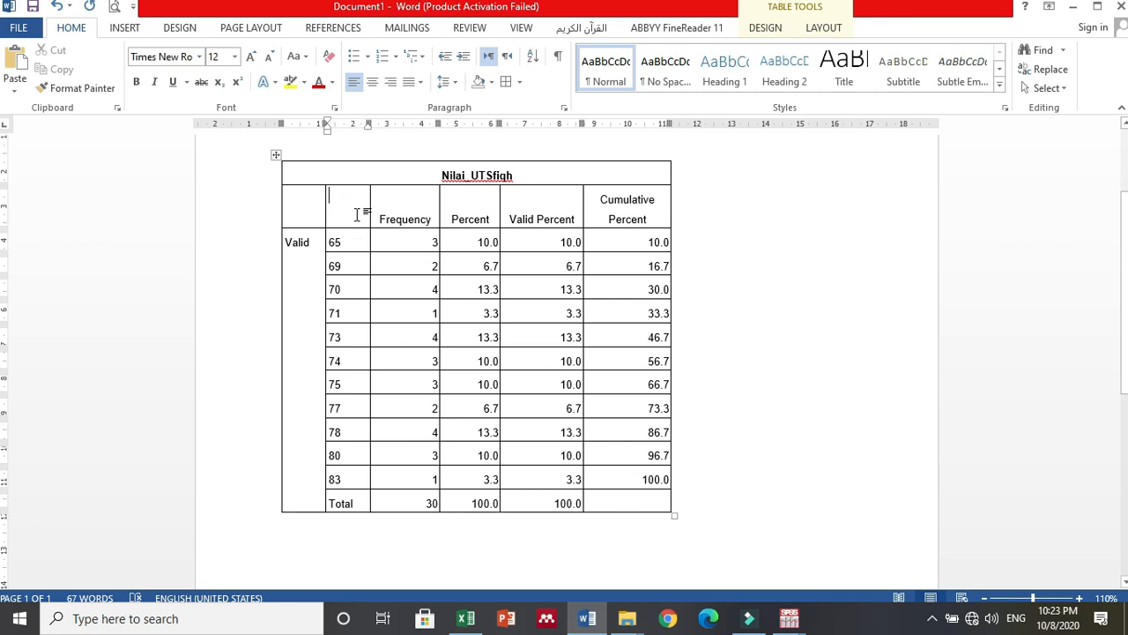
pyautogui.write('nilai')
pyautogui.click(281, 173)
pyautogui.hotkey('ctrl', 'x')
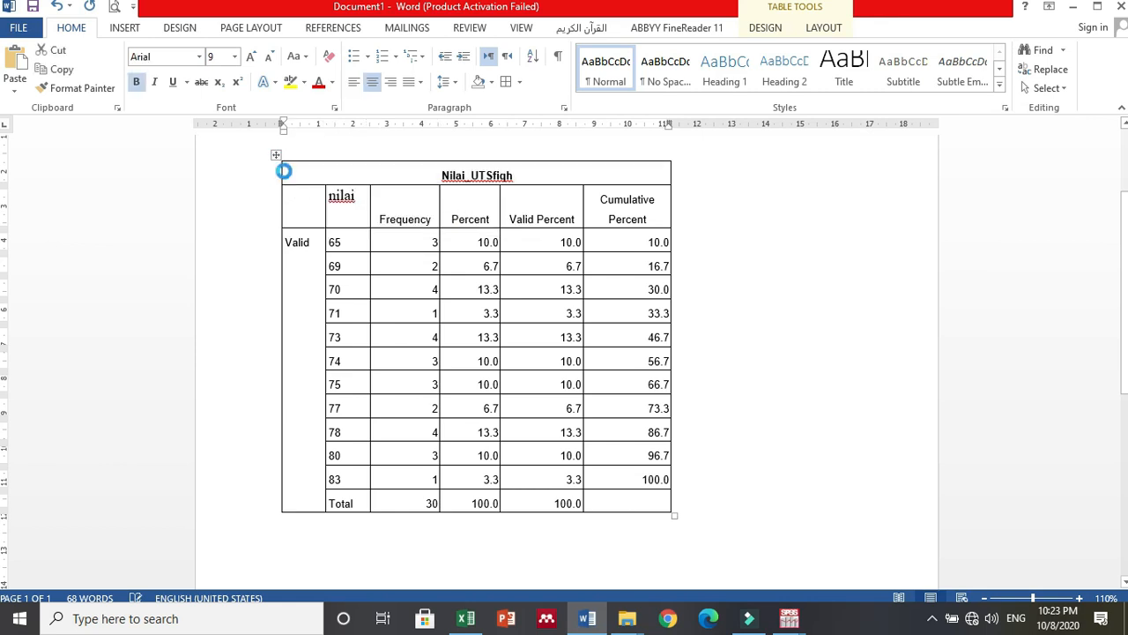
# - Delete the Percent, Valid Percent, Cumulative Percent and Valid columns, keeping only the nilai and Frequency columns
pyautogui.moveTo(465, 191); pyautogui.dragTo(692, 496)
pyautogui.press('BackSpace')
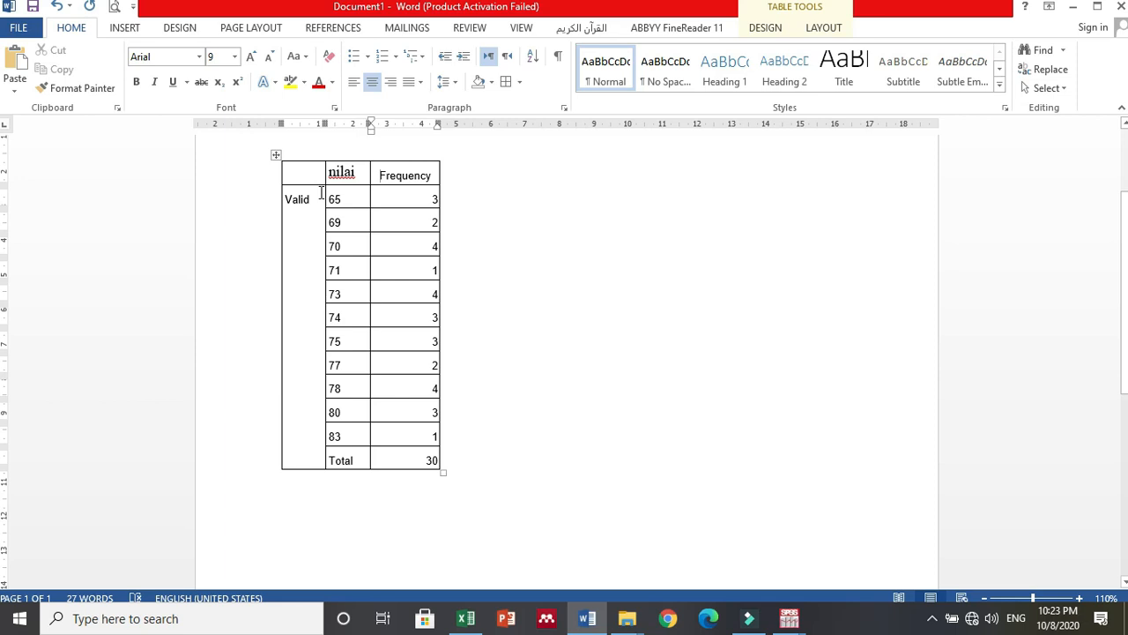
pyautogui.click(304, 159)
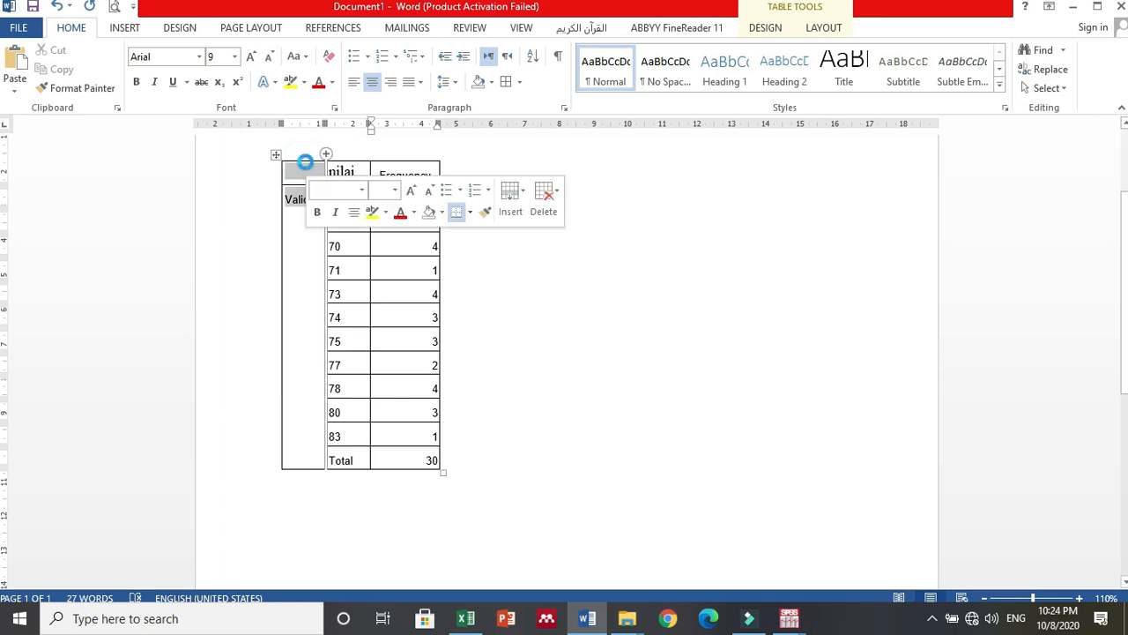
pyautogui.press('BackSpace')
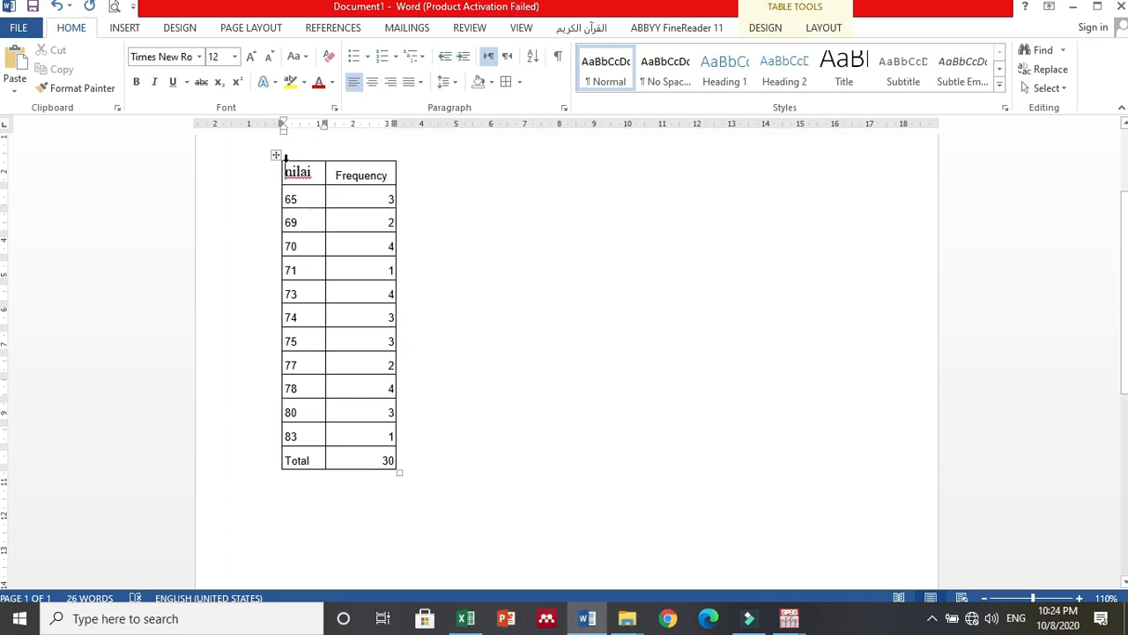
# - Widen the nilai column to about 5 cm and the Frequency column to about 6 cm
pyautogui.click(285, 157)
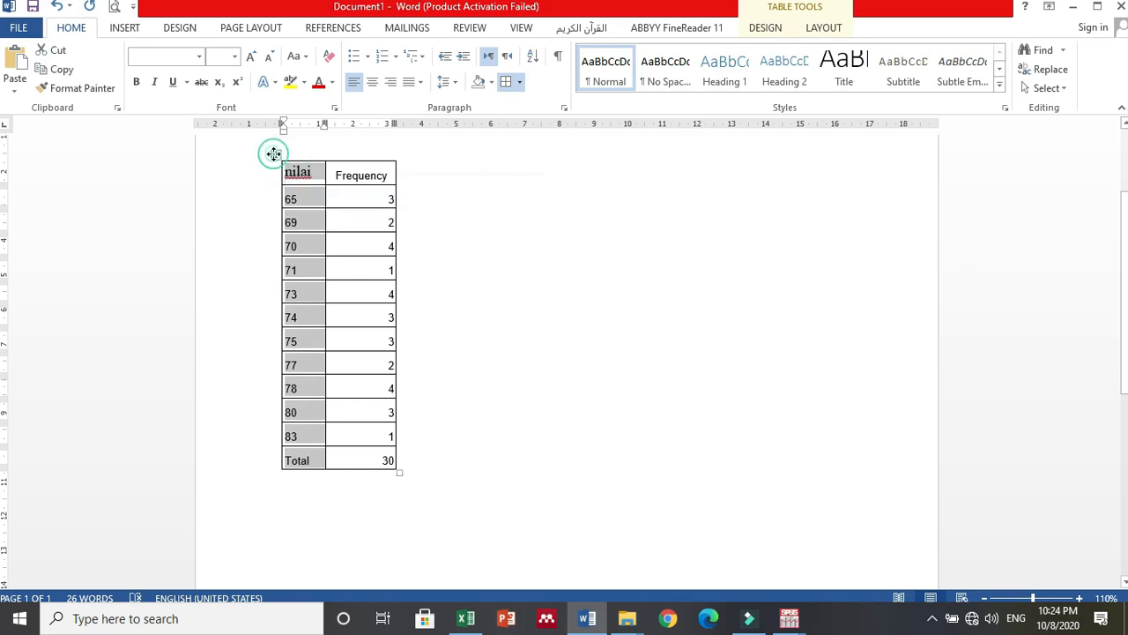
pyautogui.click(276, 154)
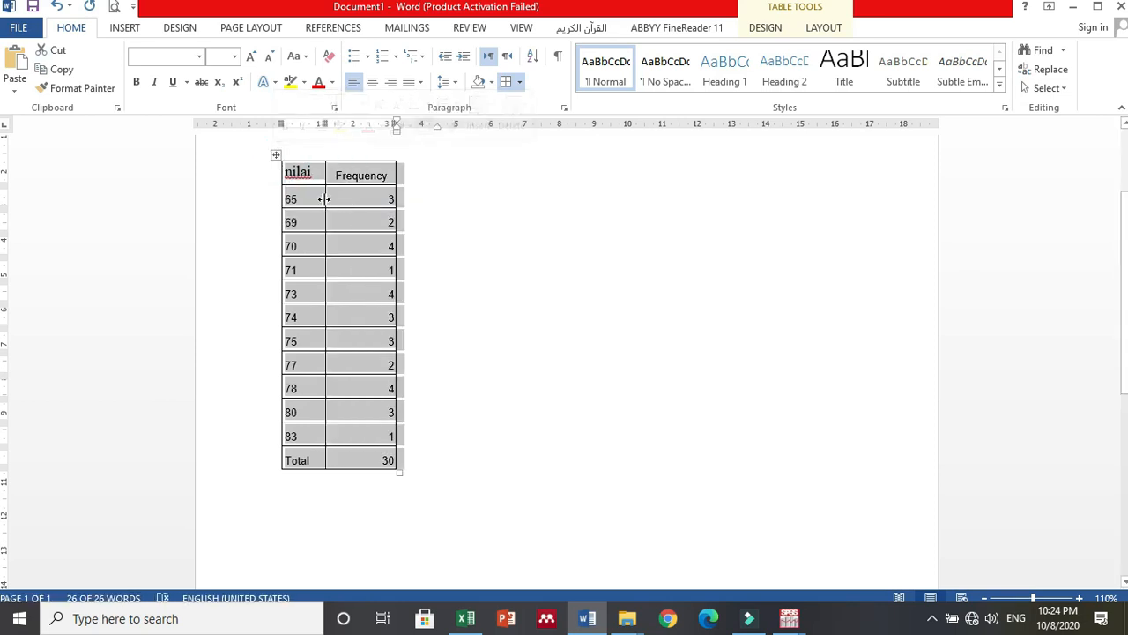
pyautogui.moveTo(327, 199); pyautogui.dragTo(395, 201)
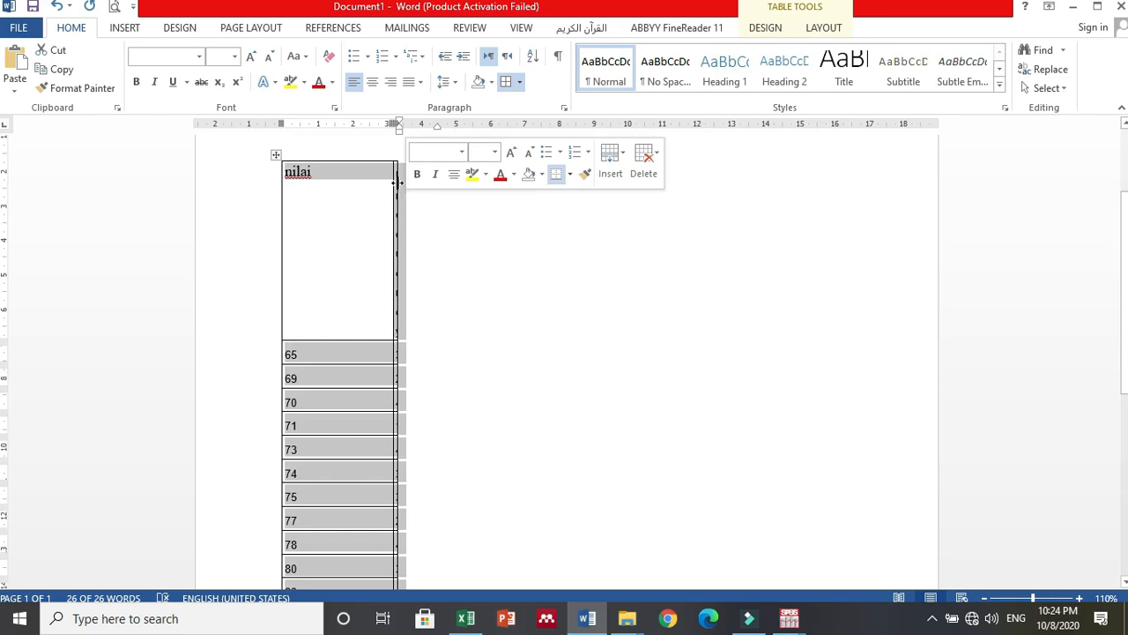
pyautogui.hotkey('ctrl', 'z')
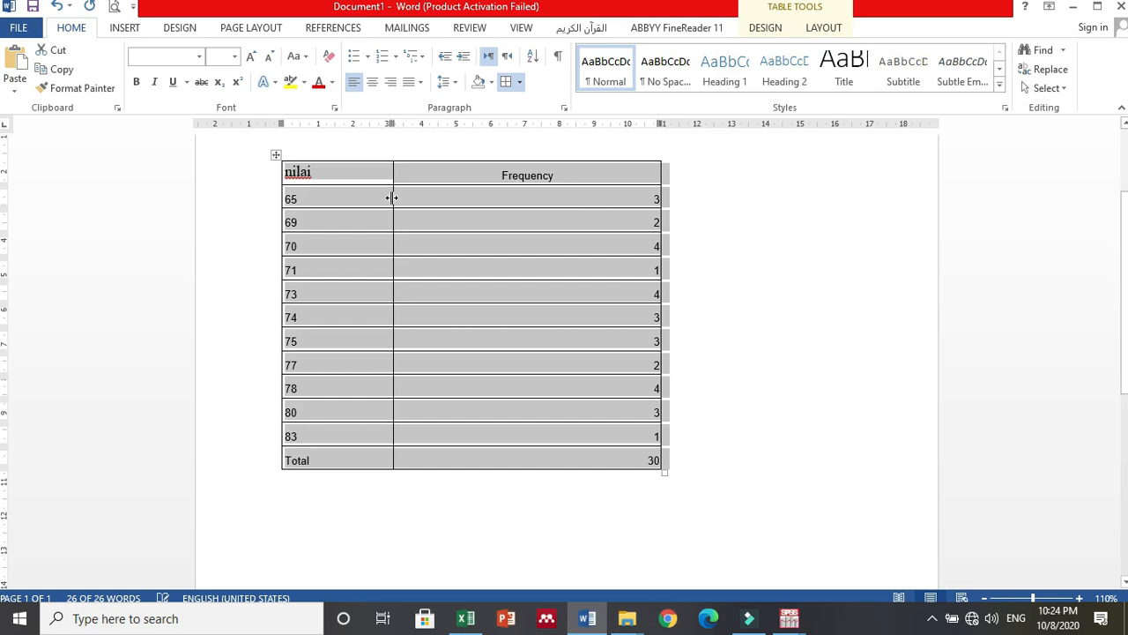
pyautogui.moveTo(461, 203); pyautogui.dragTo(463, 203)
# - Select the whole table and centre it horizontally on the page
pyautogui.click(312, 171)
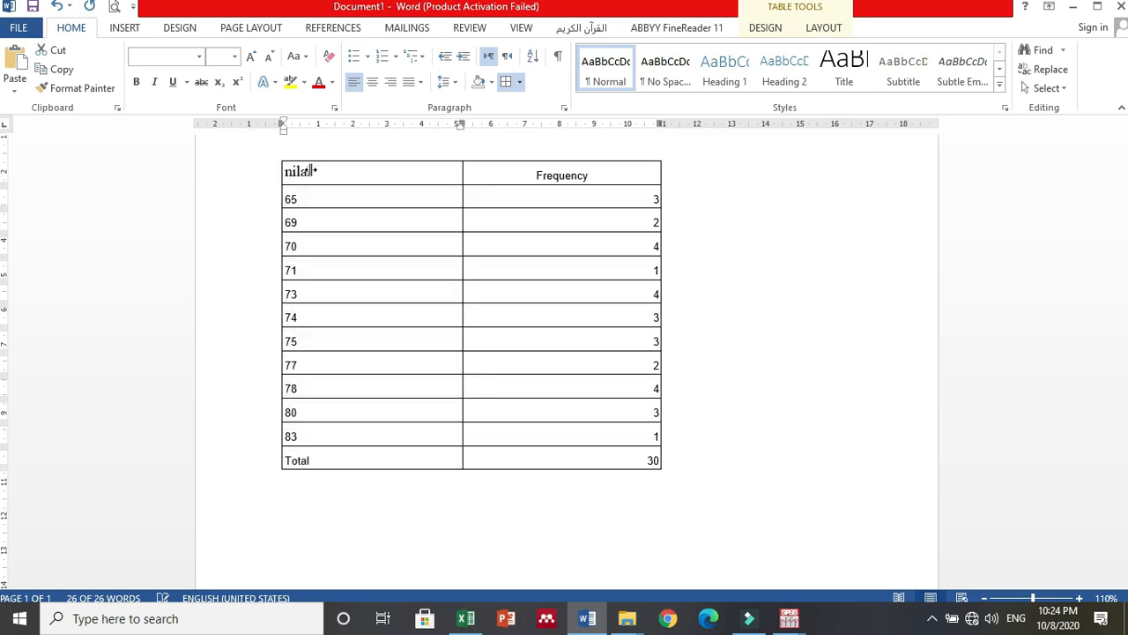
pyautogui.click(275, 155)
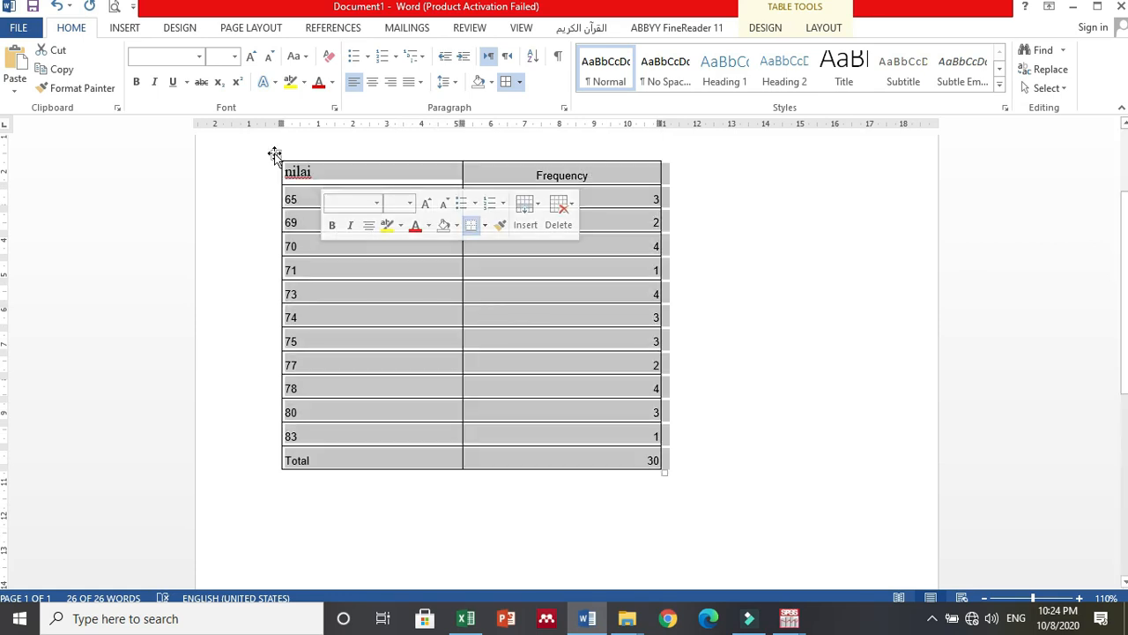
pyautogui.rightClick(275, 155)
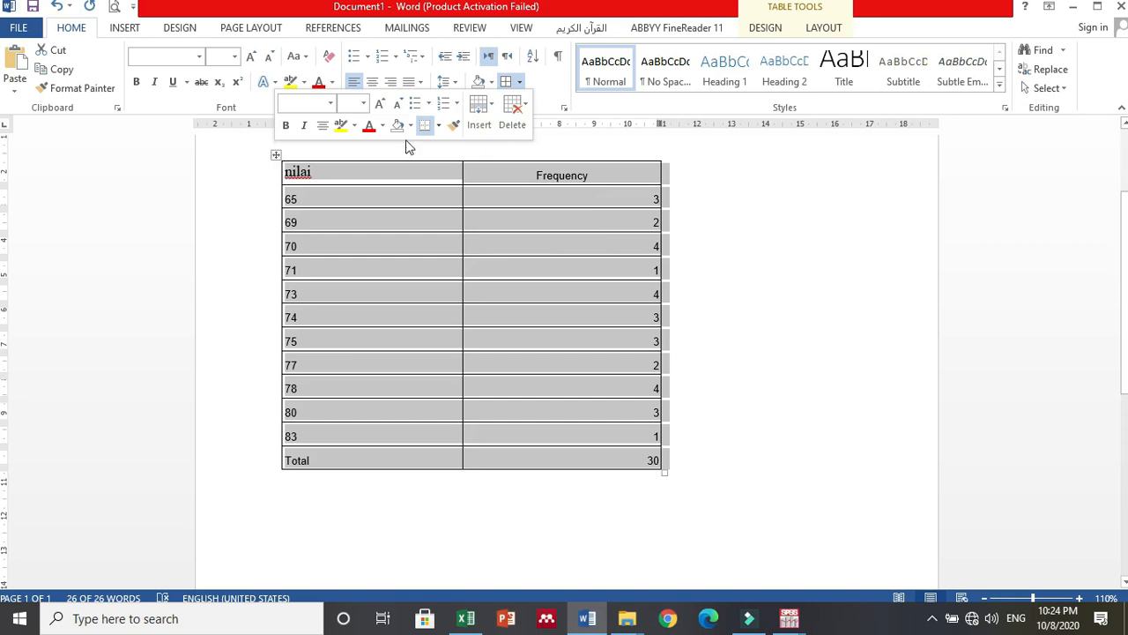
pyautogui.click(375, 88)
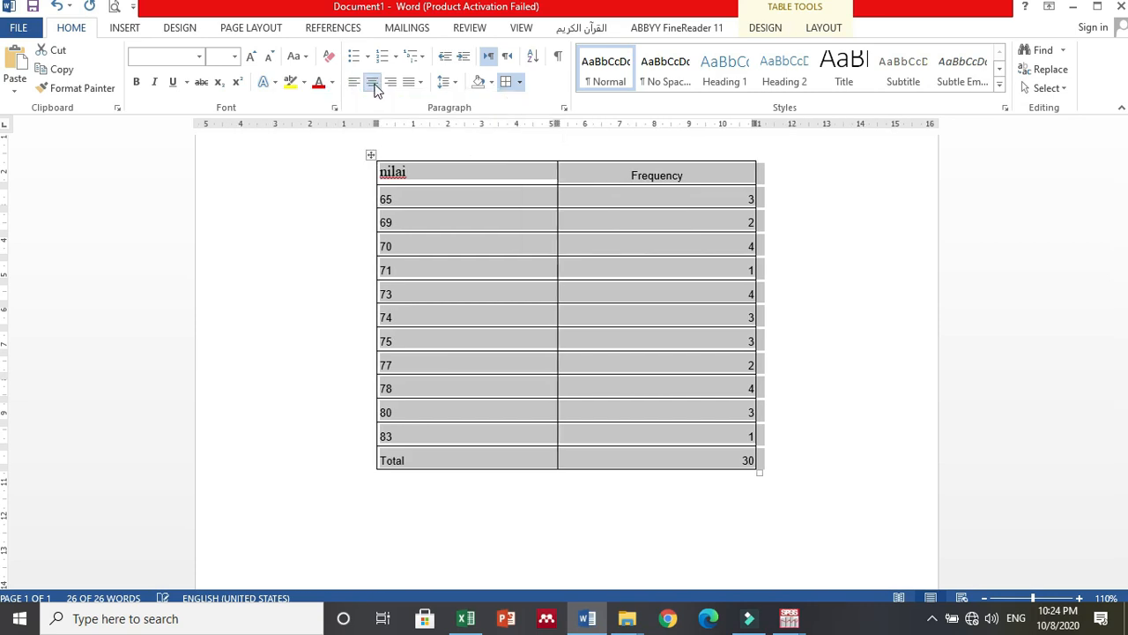
# - Centre the contents of all table cells and set their text to 12 pt Times New Roman
pyautogui.click(826, 32)
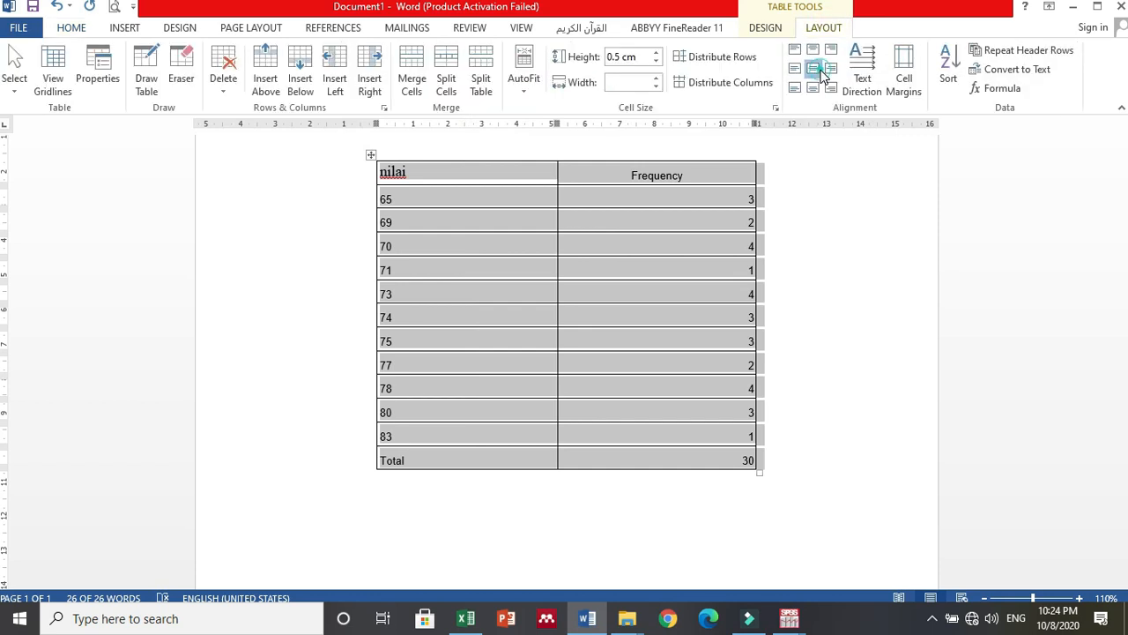
pyautogui.click(817, 70)
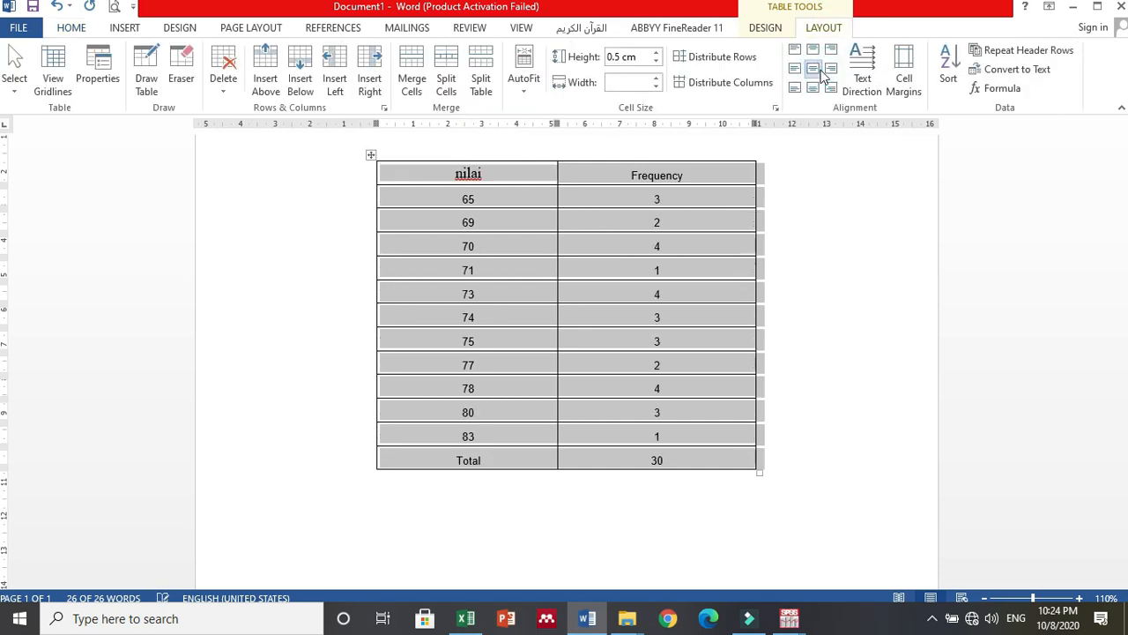
pyautogui.click(60, 30)
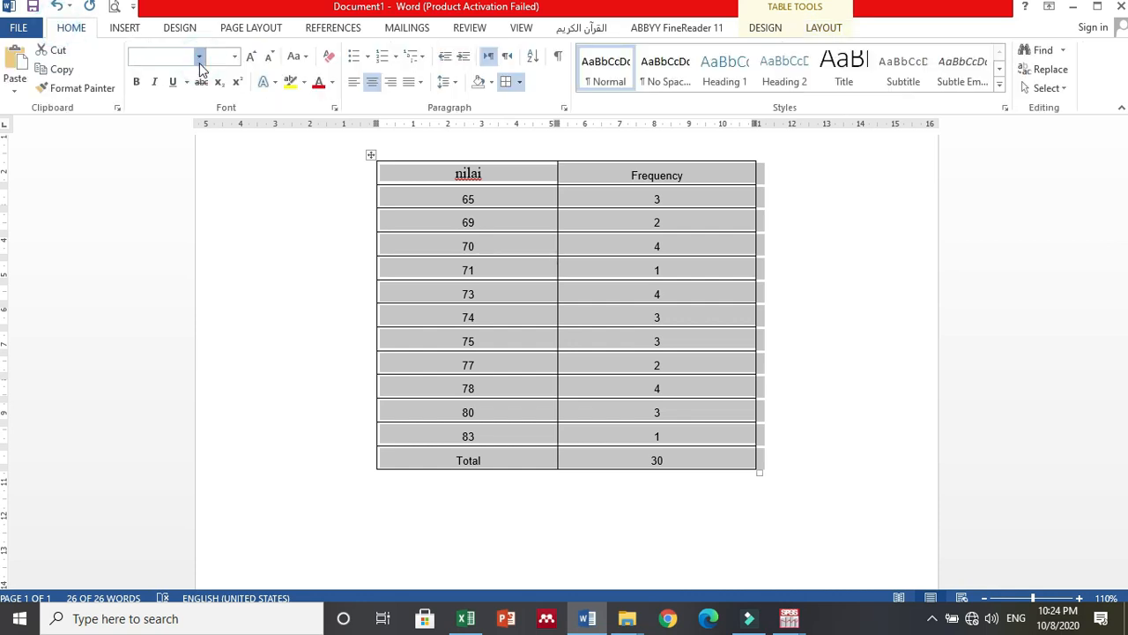
pyautogui.click(200, 139)
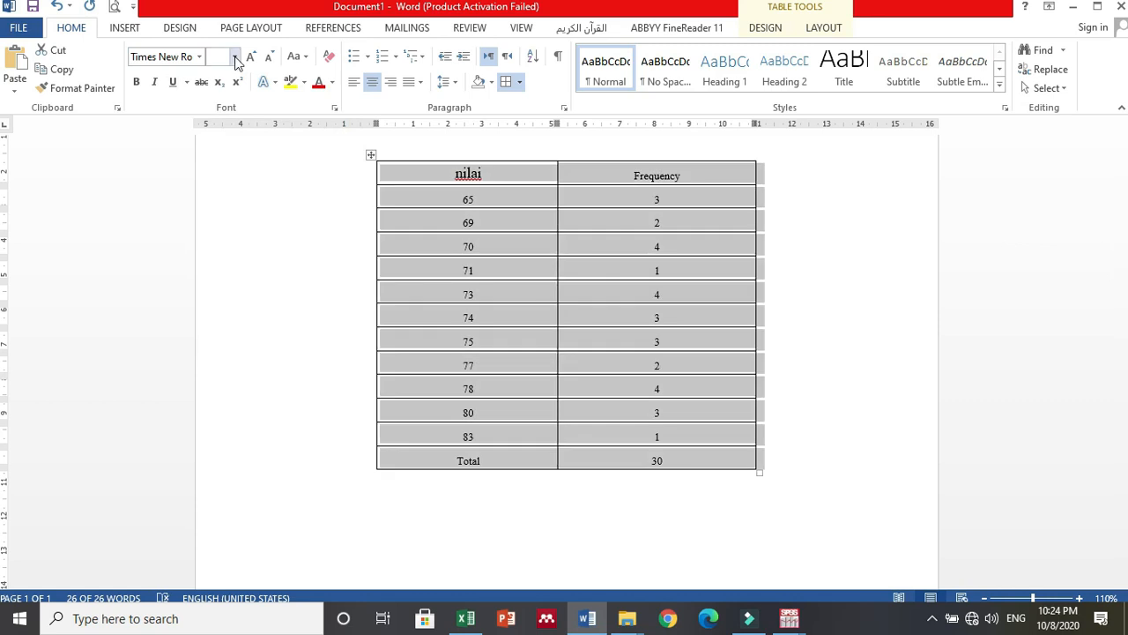
pyautogui.click(234, 56)
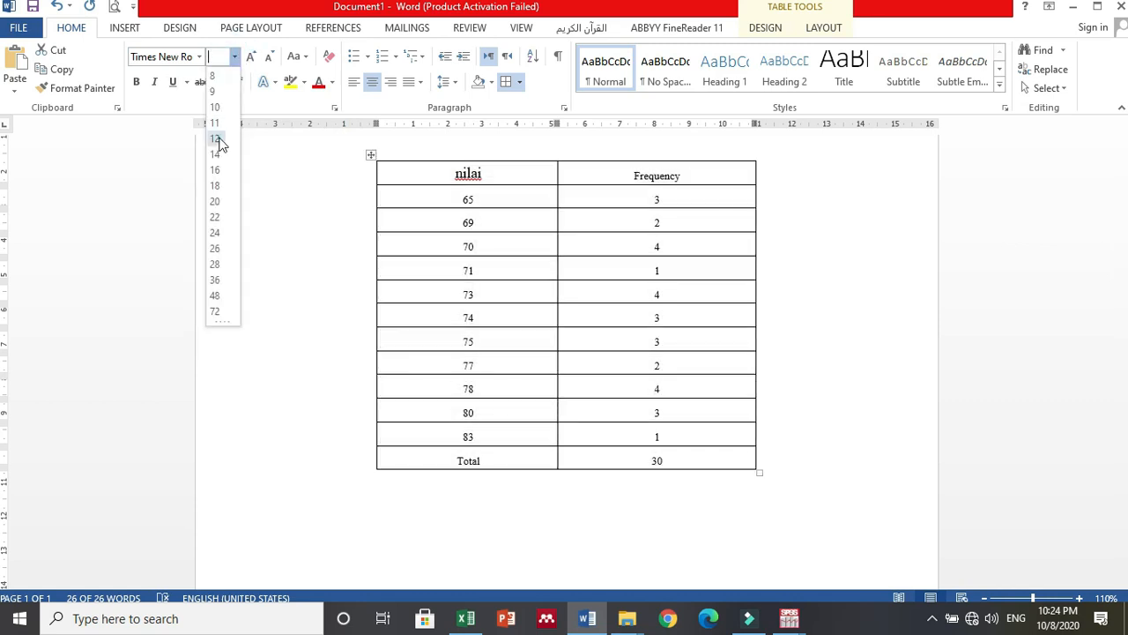
pyautogui.click(215, 140)
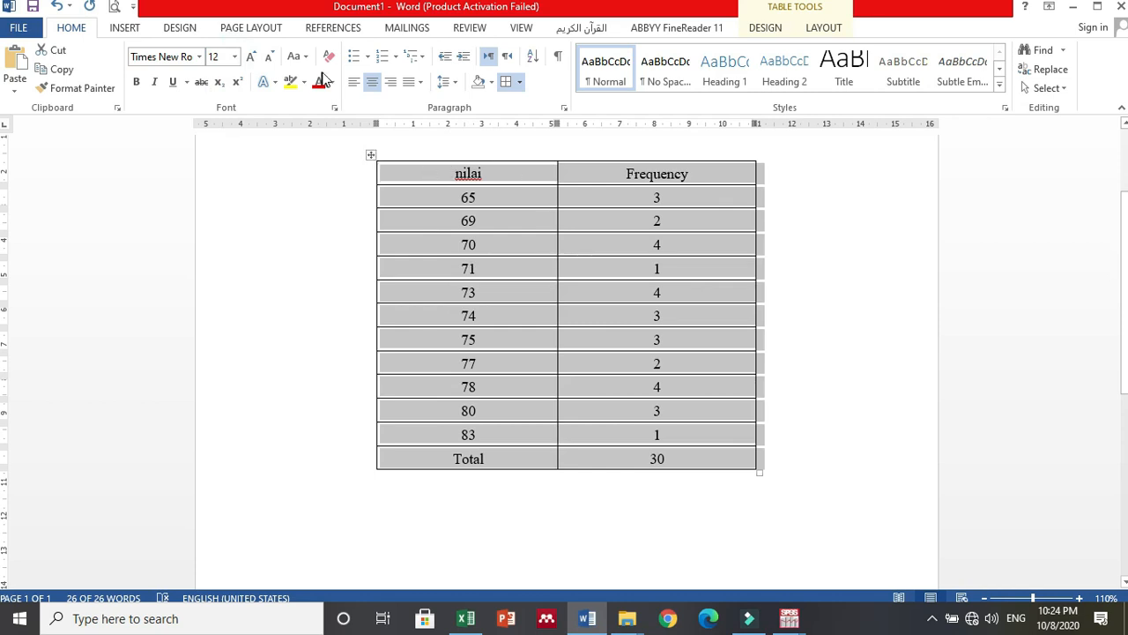
# - Capitalise the first letter of the nilai heading and tighten the line spacing of the whole table
pyautogui.click(323, 138)
pyautogui.click(813, 447)
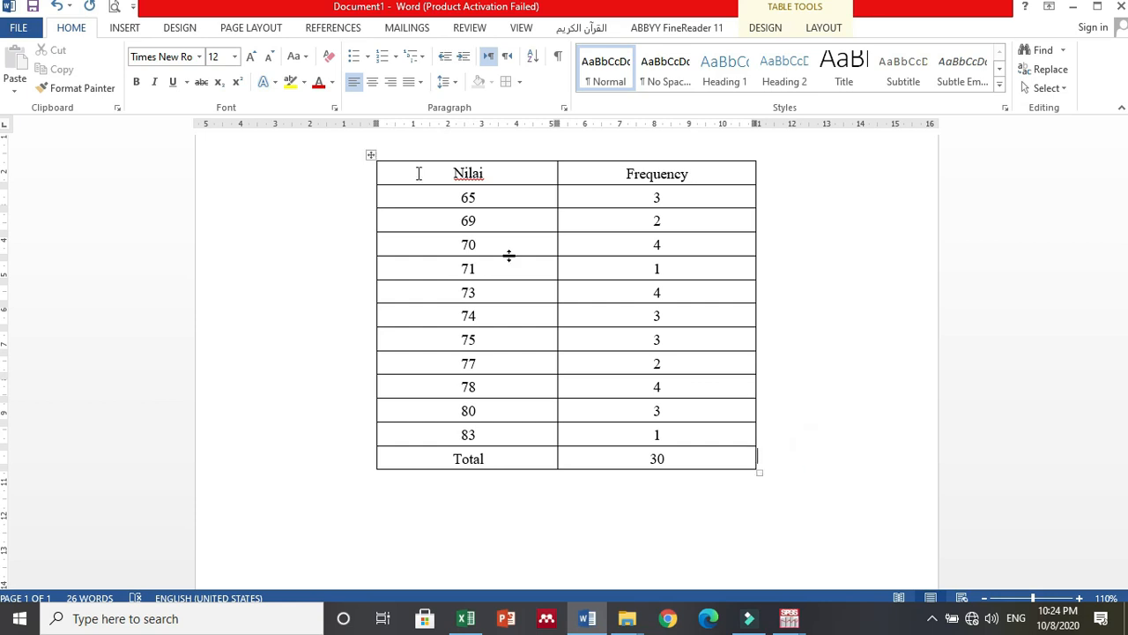
pyautogui.click(373, 156)
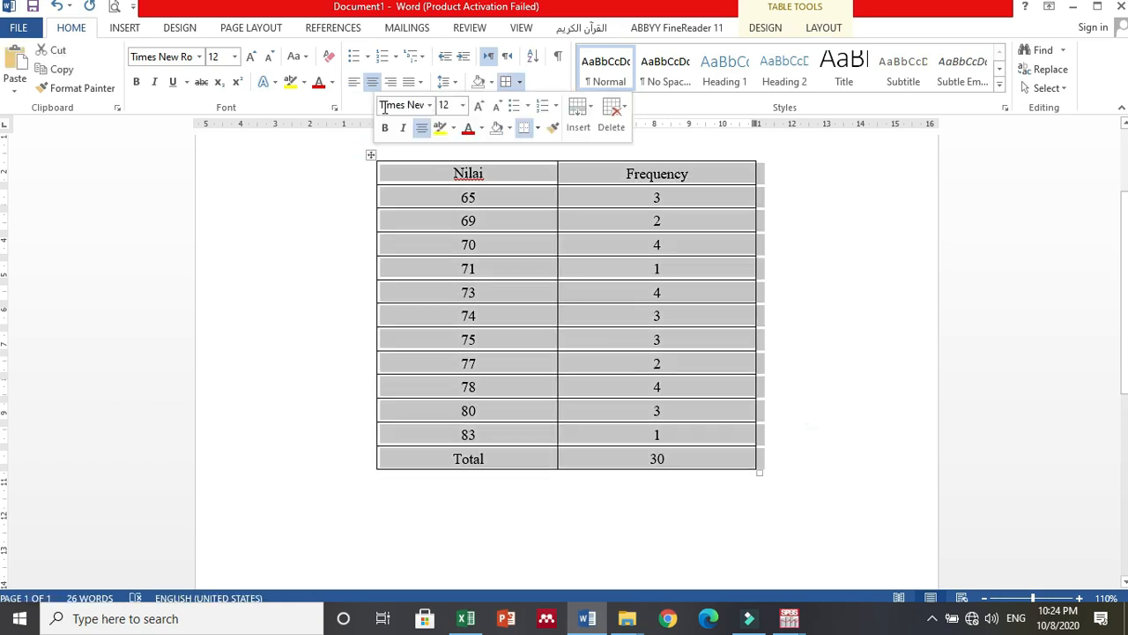
pyautogui.click(449, 86)
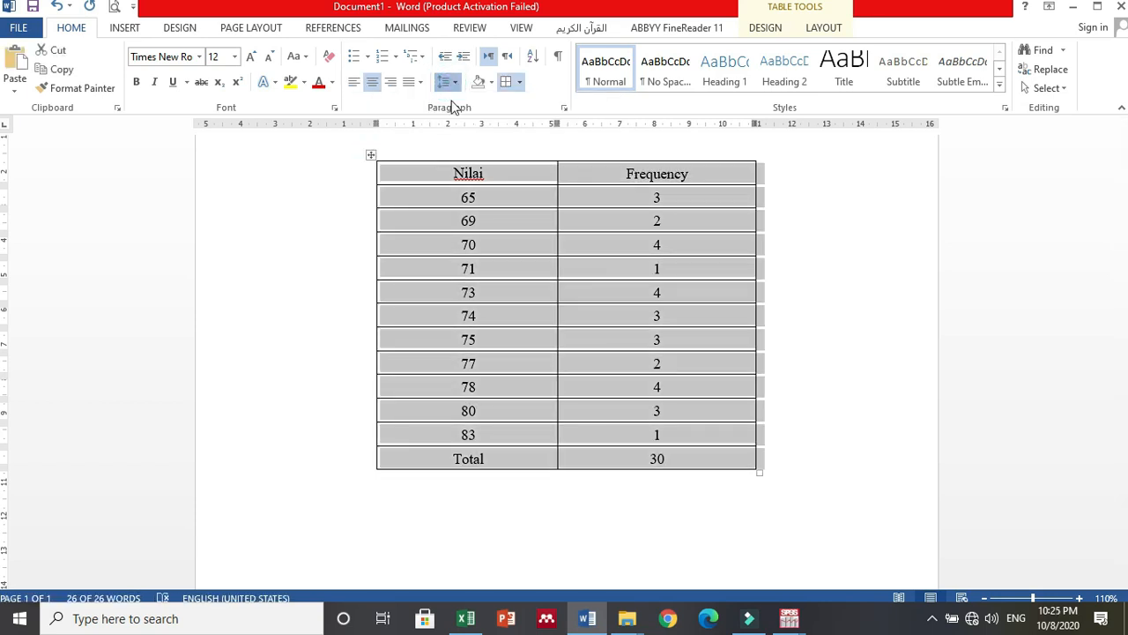
pyautogui.click(455, 104)
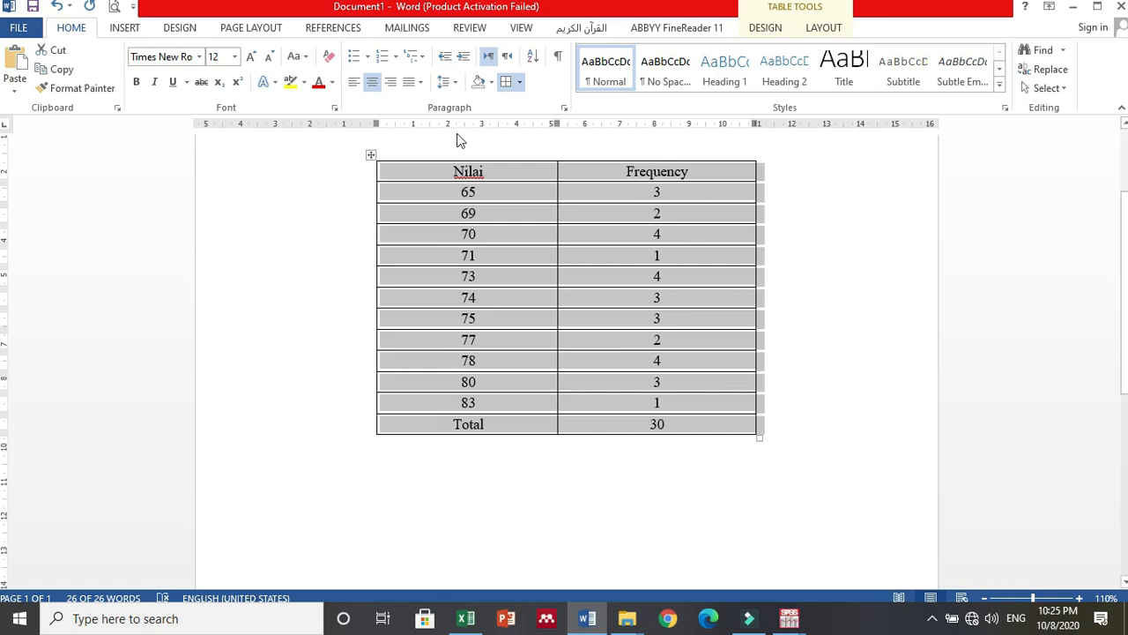
# - Add the title "Tabel 3.2. Distribusi frekuensi Data Nilai Fiqh" on a line above the table
pyautogui.click(459, 139)
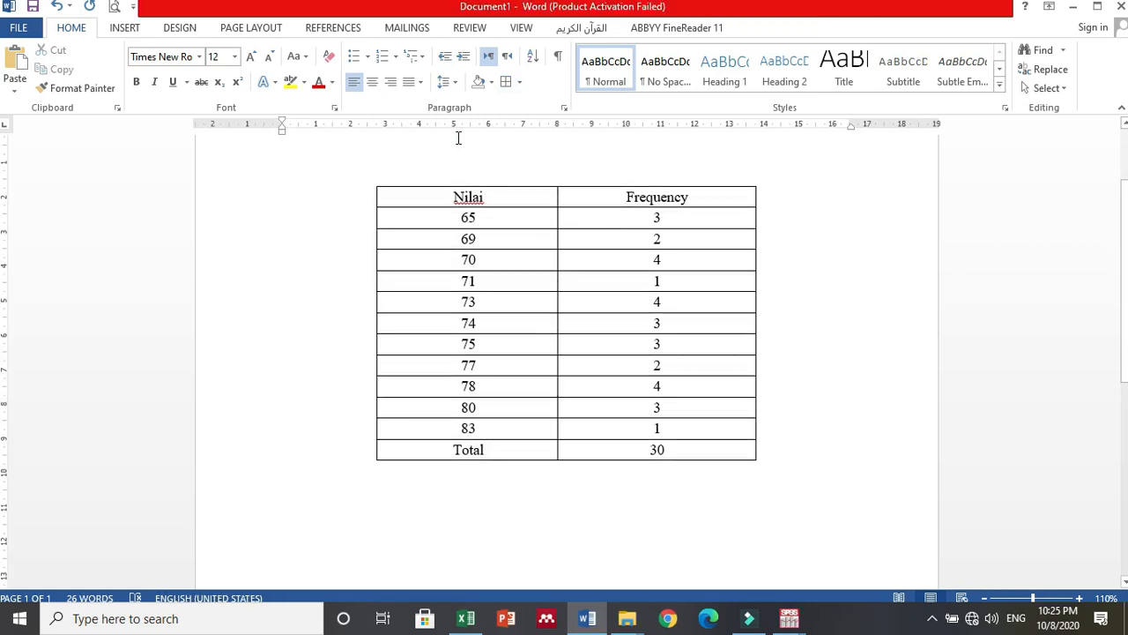
pyautogui.write('Tabel')
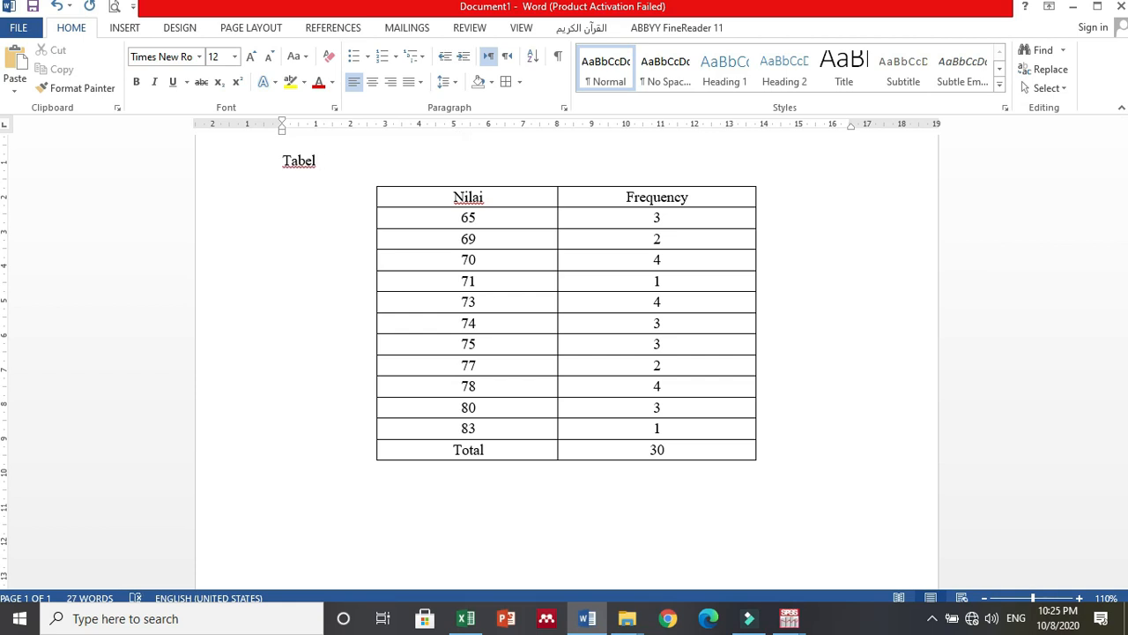
pyautogui.write('3.2.')
pyautogui.write('Distribusi frekuensi')
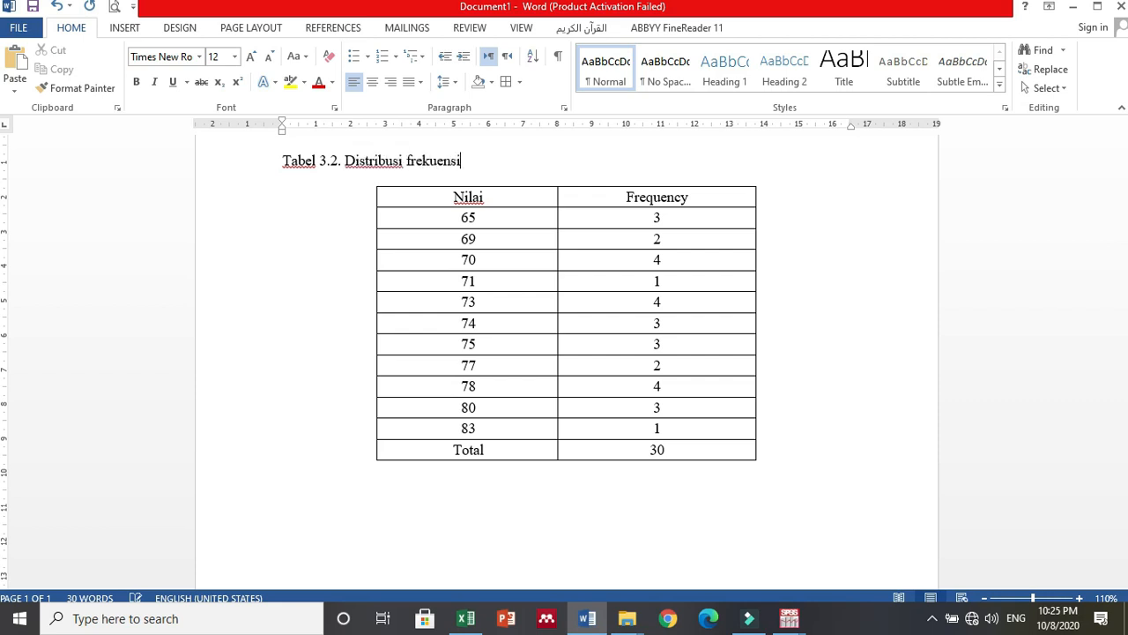
pyautogui.write(' Data Nilai Fiqh')
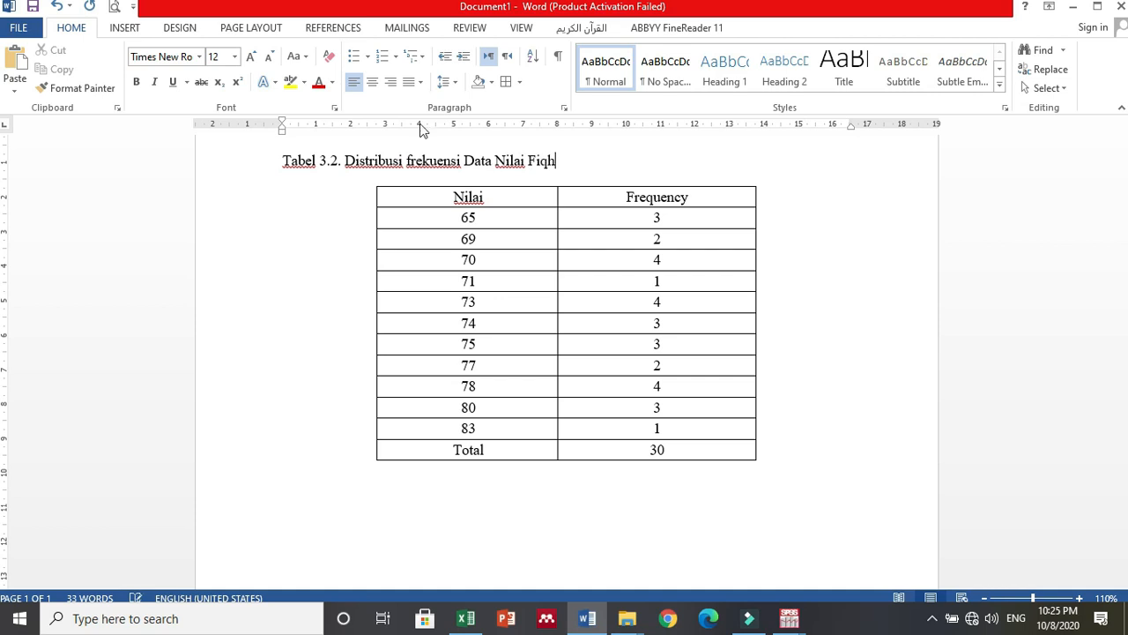
# - Make the whole table title bold and centre it above the table
pyautogui.doubleClick(562, 159)
pyautogui.moveTo(384, 159); pyautogui.dragTo(276, 162)
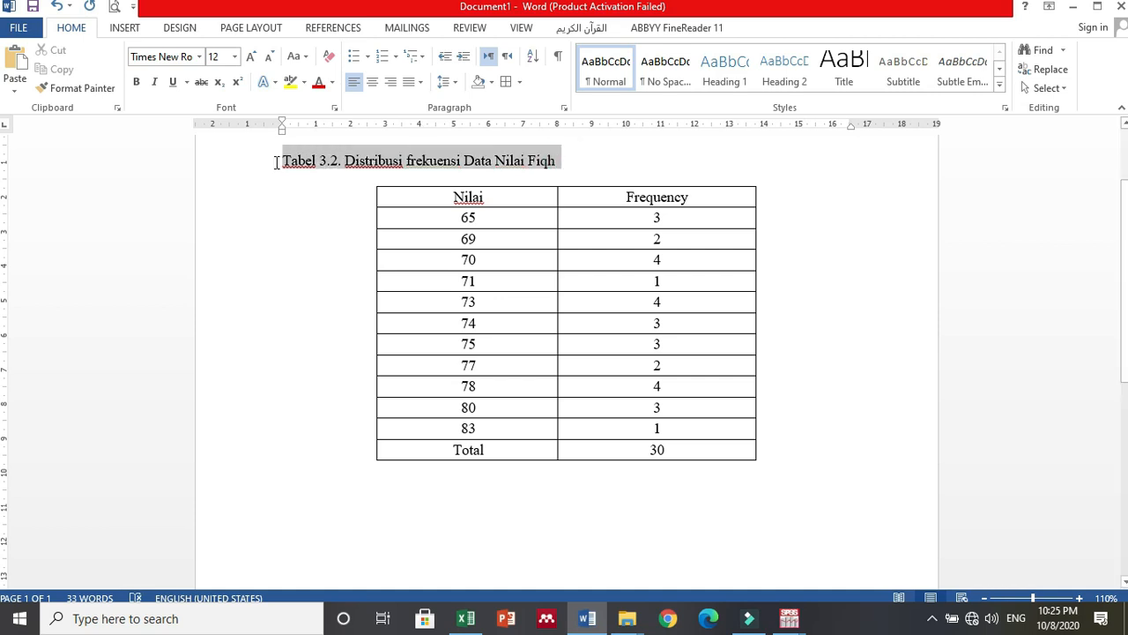
pyautogui.hotkey('ctrl', 'b')
pyautogui.click(372, 81)
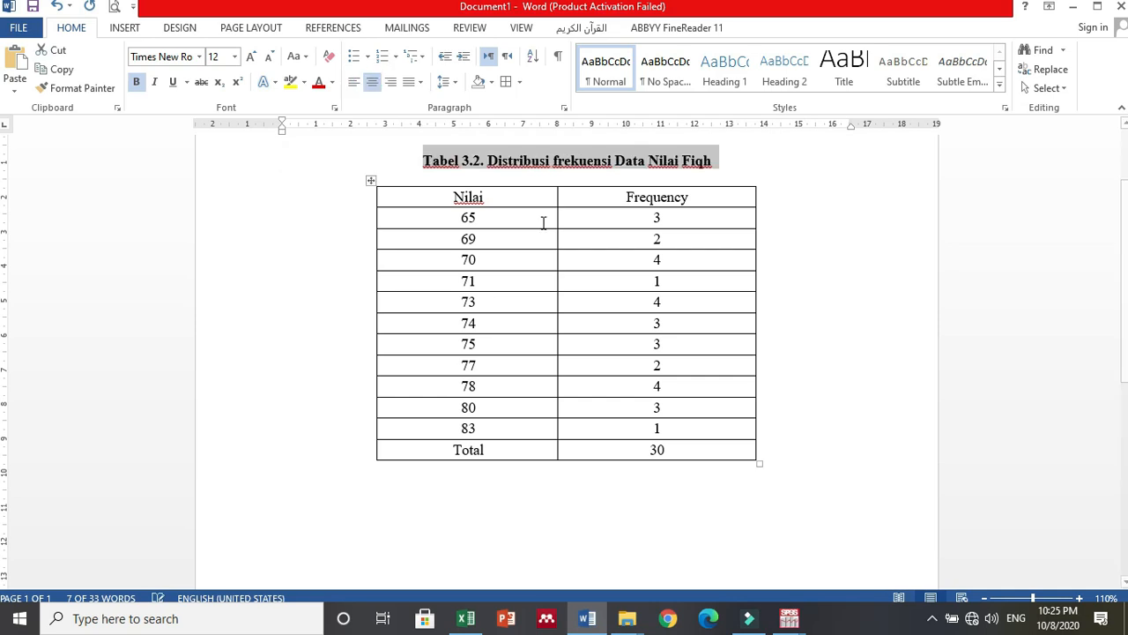
pyautogui.click(558, 176)
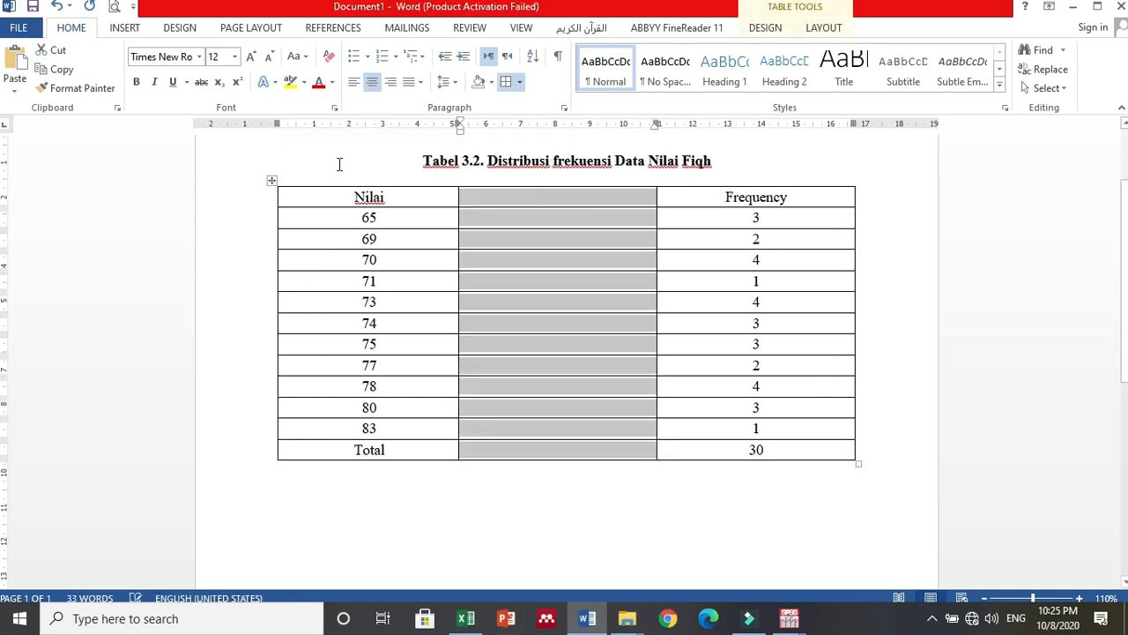
pyautogui.hotkey('ctrl', 'z')
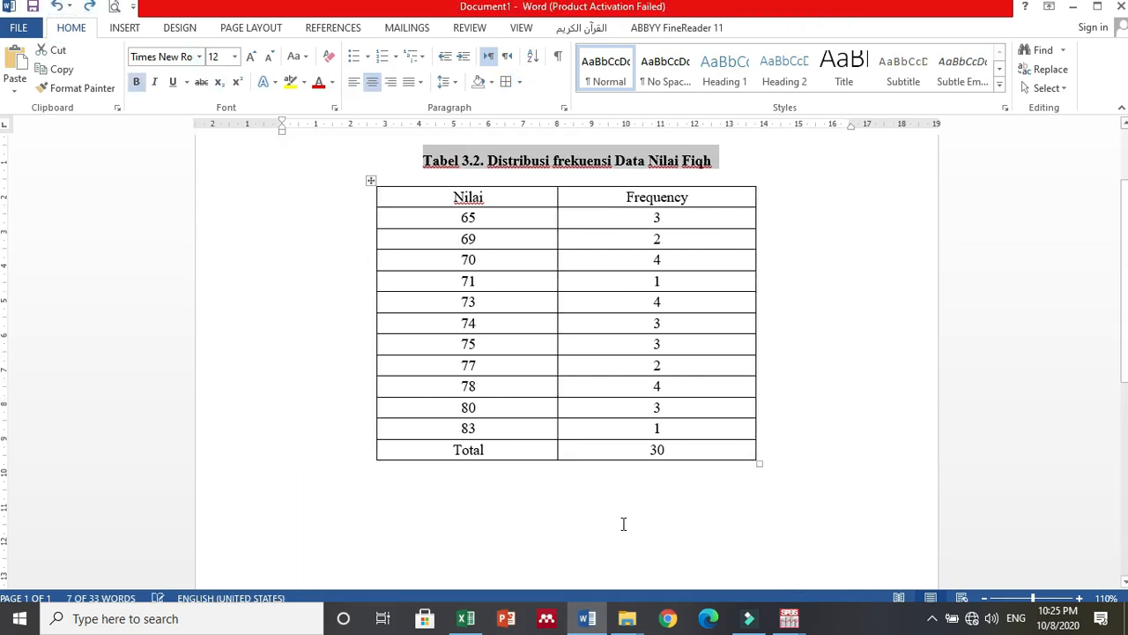
# - Place the insertion point below the frequency table and switch to the SPSS Viewer output window
pyautogui.click(622, 523)
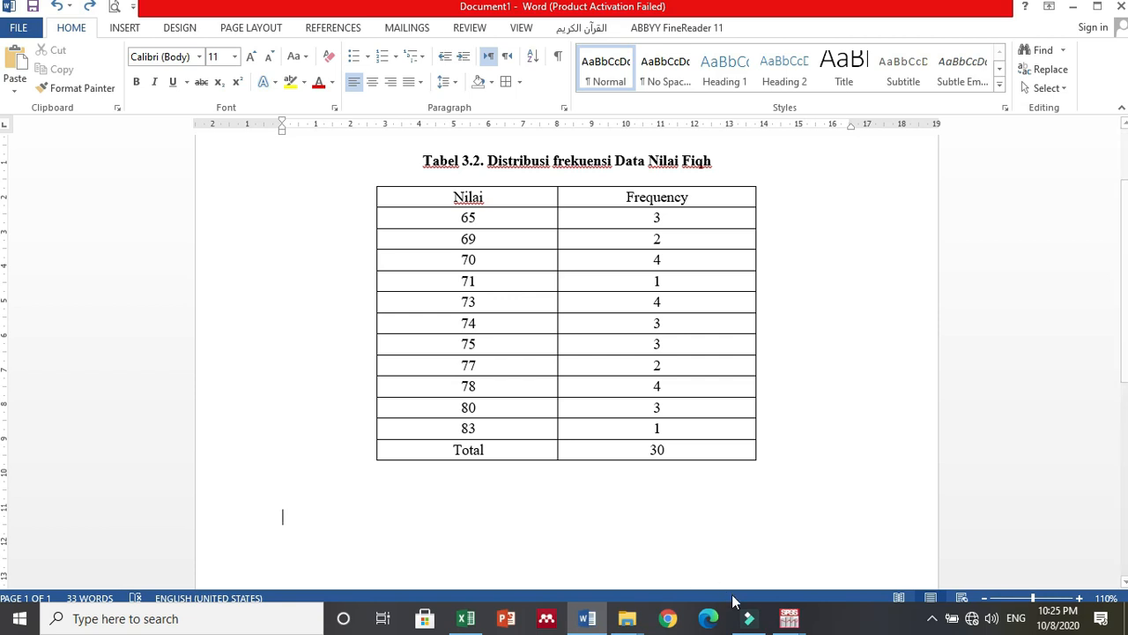
pyautogui.click(790, 620)
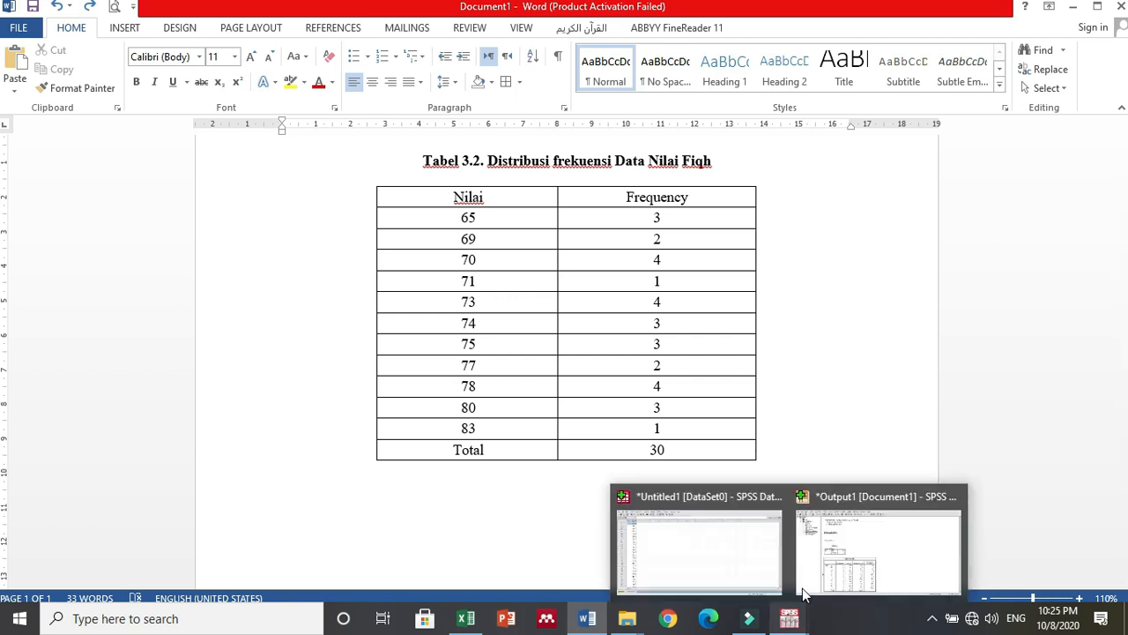
pyautogui.click(510, 499)
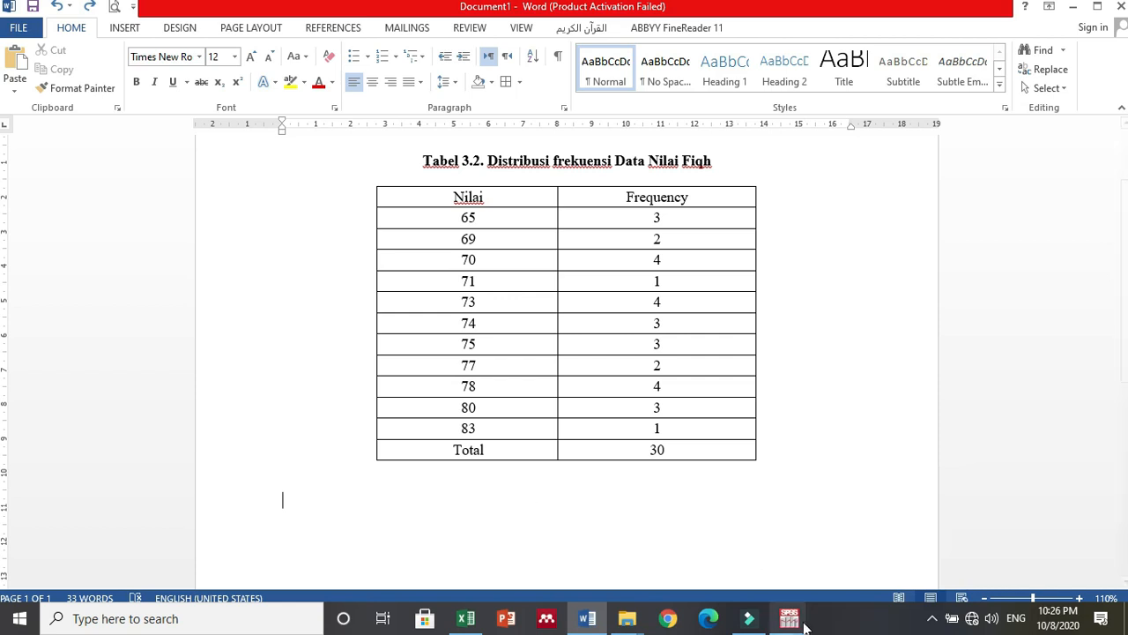
pyautogui.click(743, 551)
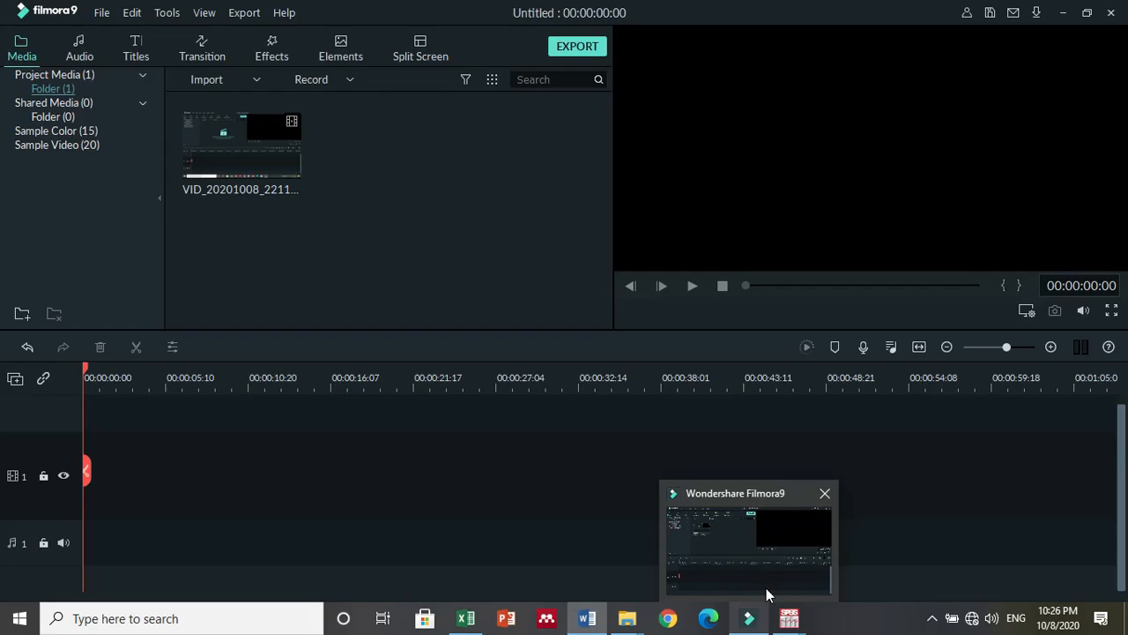
pyautogui.moveTo(789, 618)
pyautogui.click(830, 577)
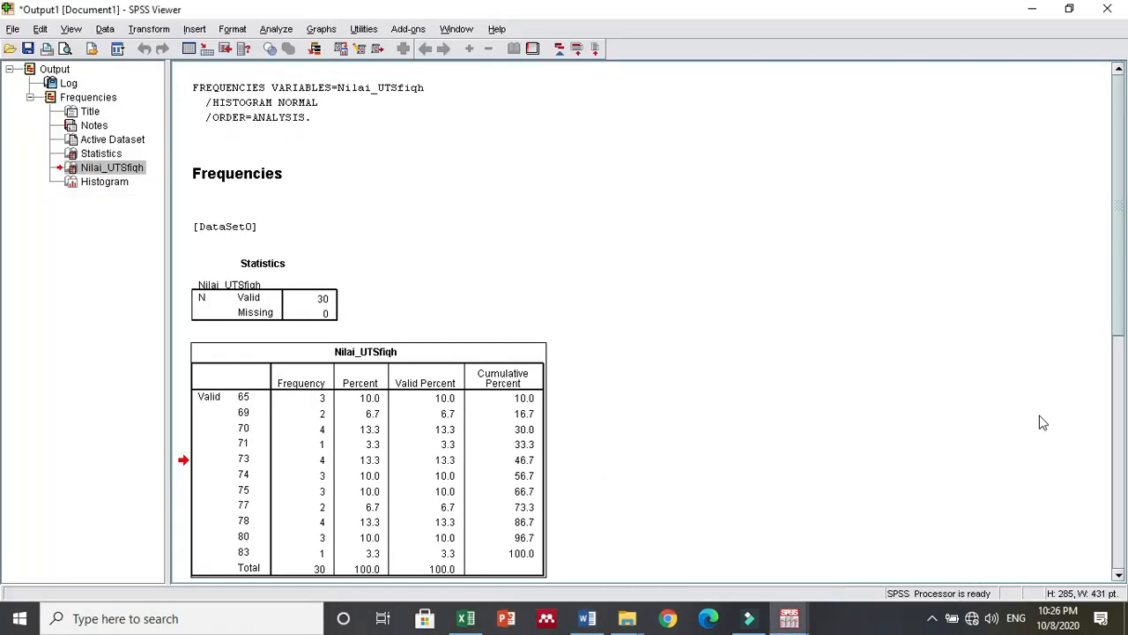
# - Copy the Nilai_UTSfiqh histogram from the output and paste it below the frequency table in the Word document
pyautogui.moveTo(1121, 296); pyautogui.dragTo(1123, 535)
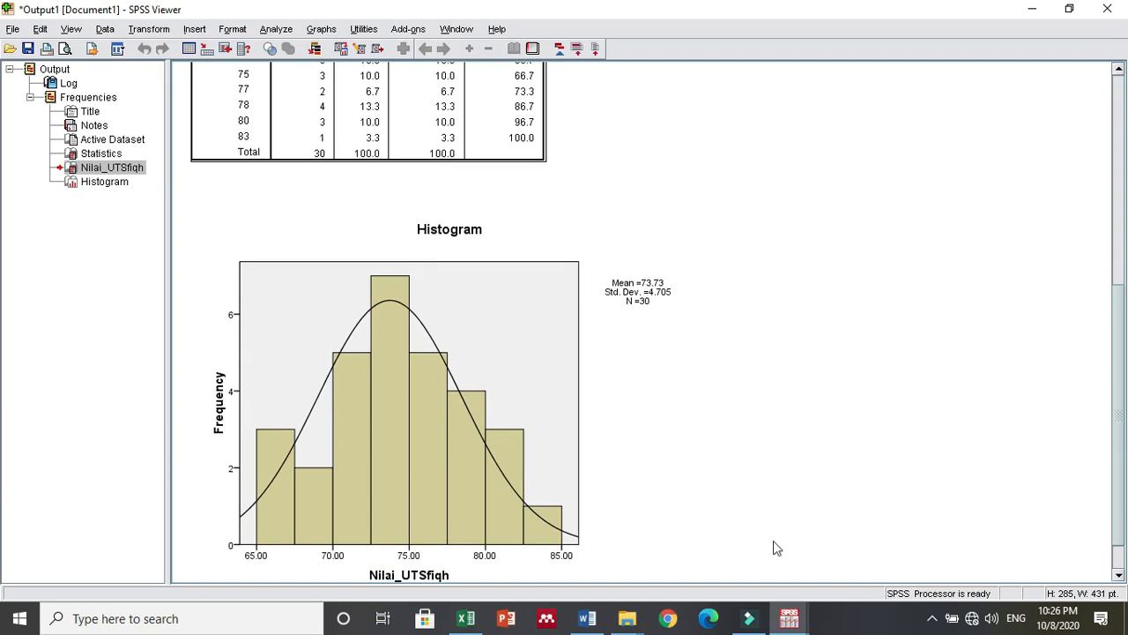
pyautogui.click(506, 468)
pyautogui.rightClick(508, 469)
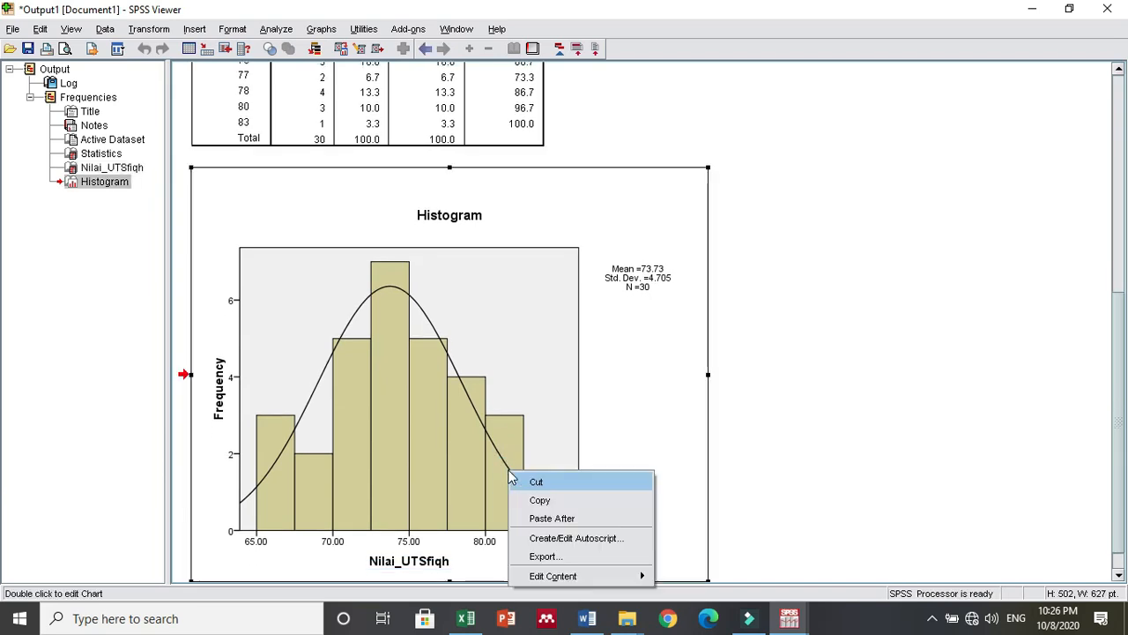
pyautogui.click(538, 501)
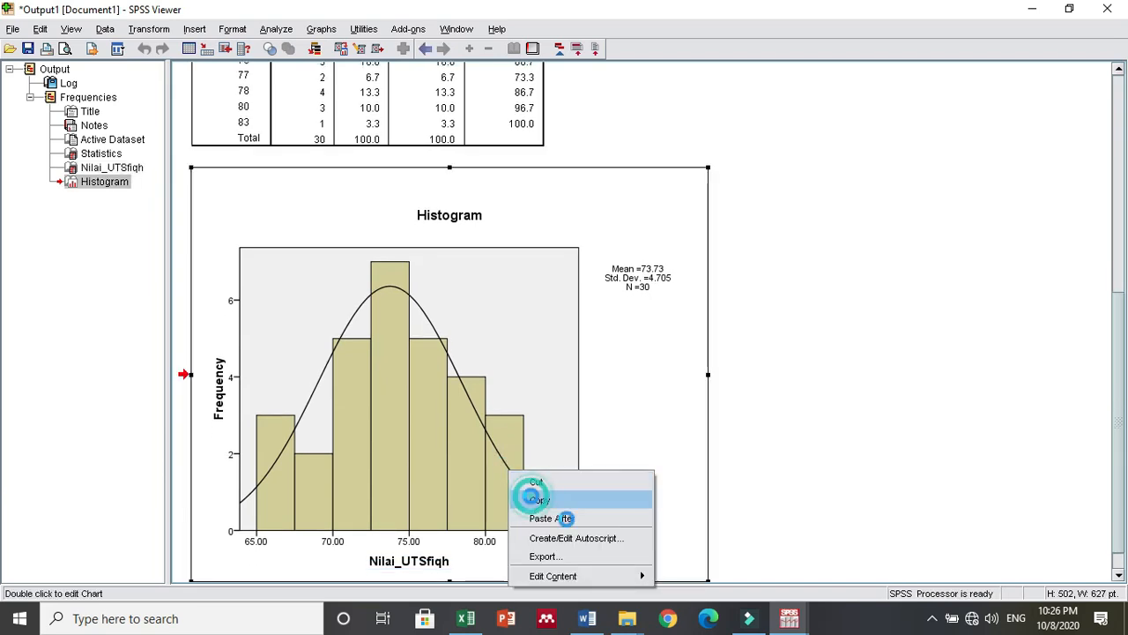
pyautogui.click(596, 618)
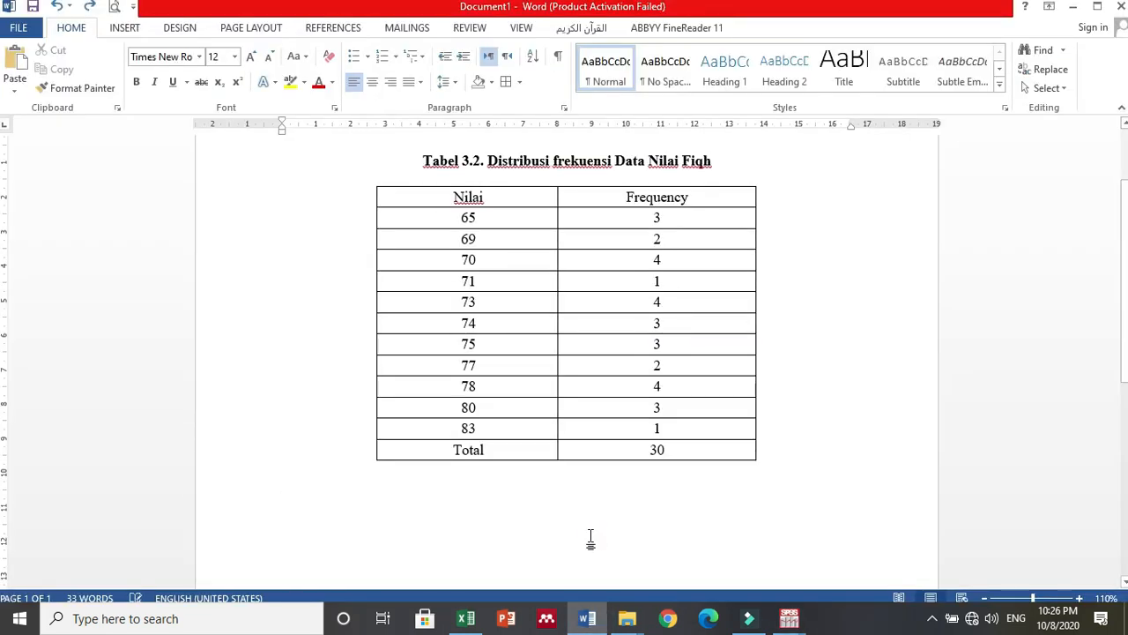
pyautogui.hotkey('ctrl', 'v')
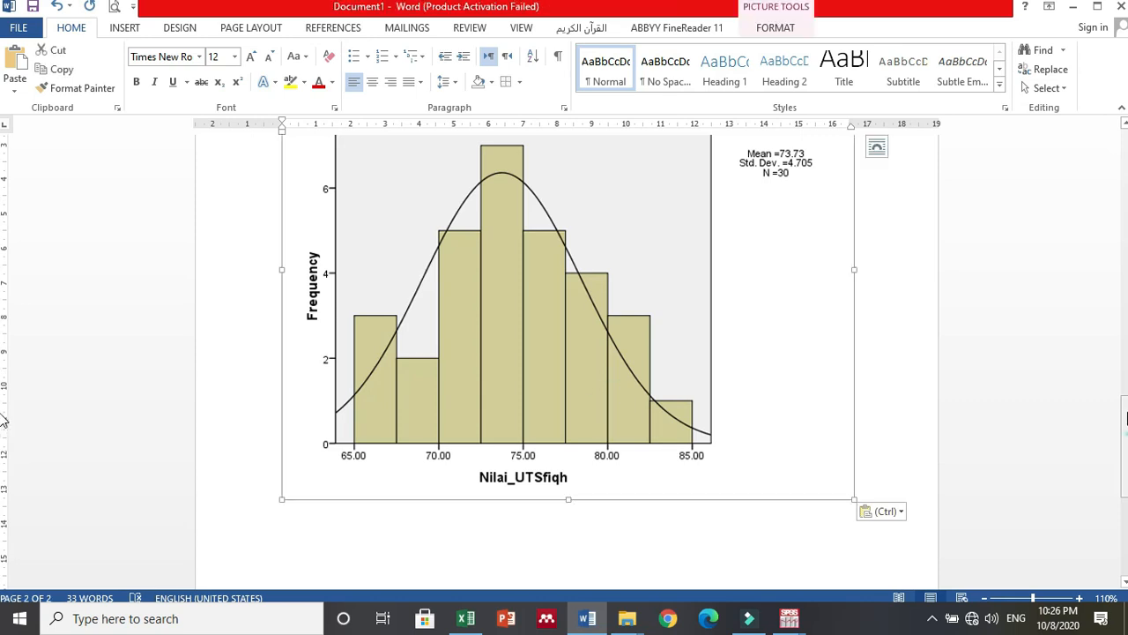
# - Shrink the pasted histogram to about 9.3 cm wide and centre it on the page
pyautogui.scroll(3, 1124, 432)
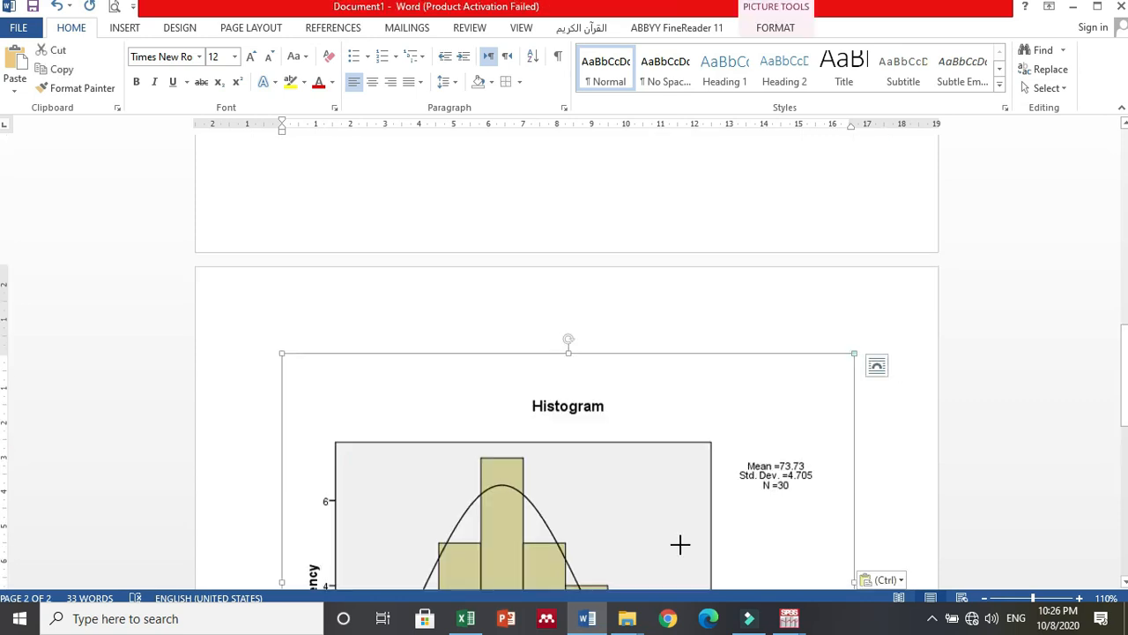
pyautogui.moveTo(679, 543); pyautogui.dragTo(604, 555)
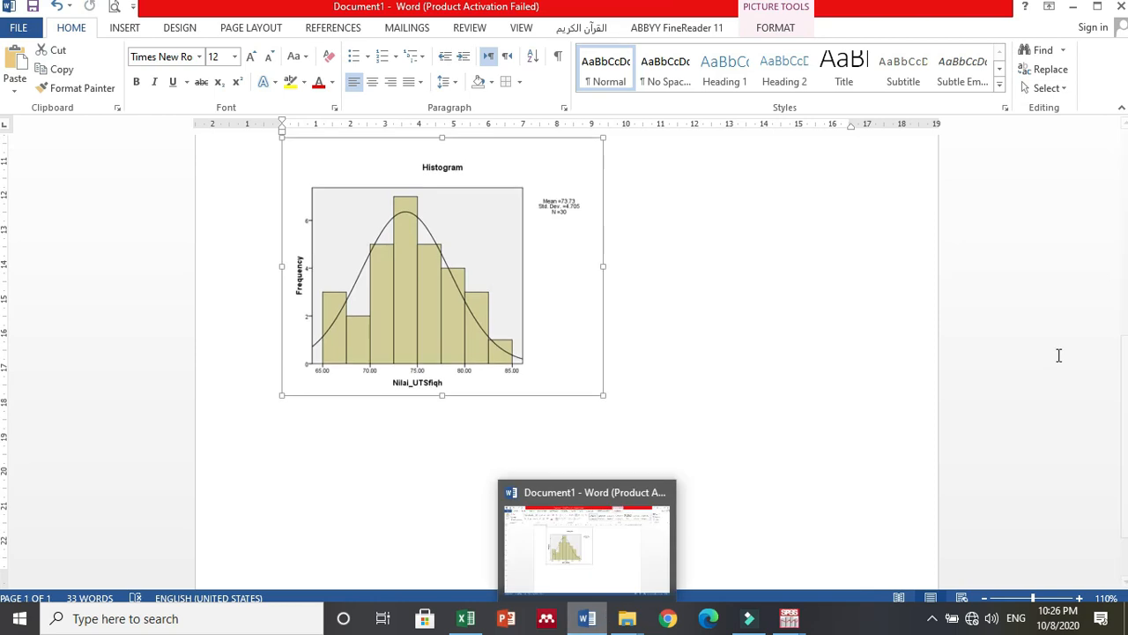
pyautogui.scroll(1, 649, 310)
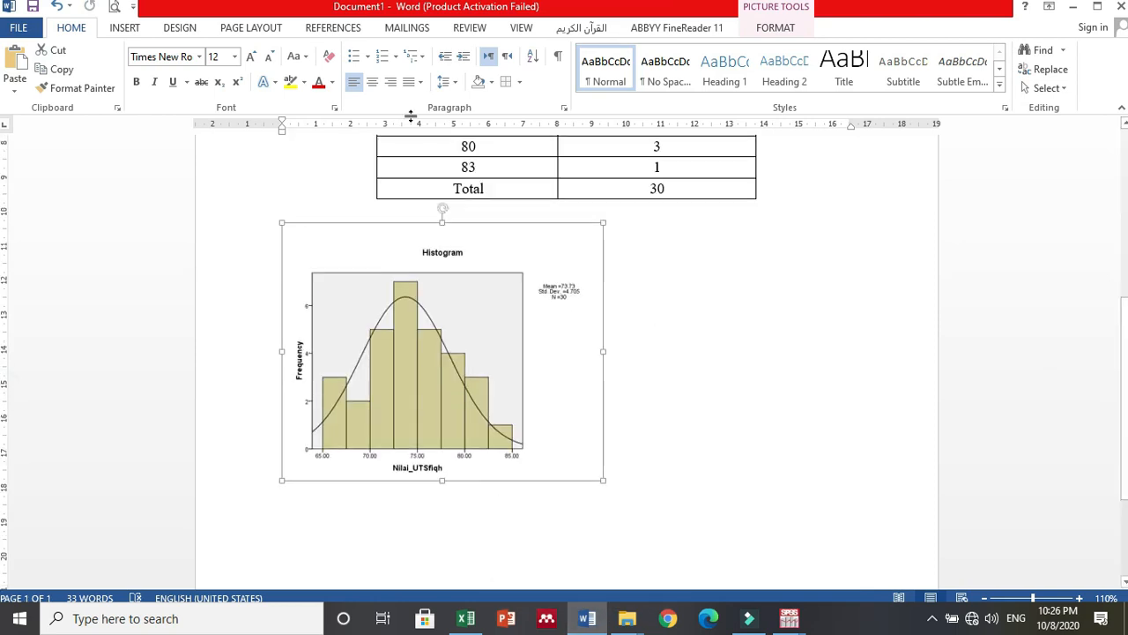
pyautogui.click(374, 82)
pyautogui.click(762, 299)
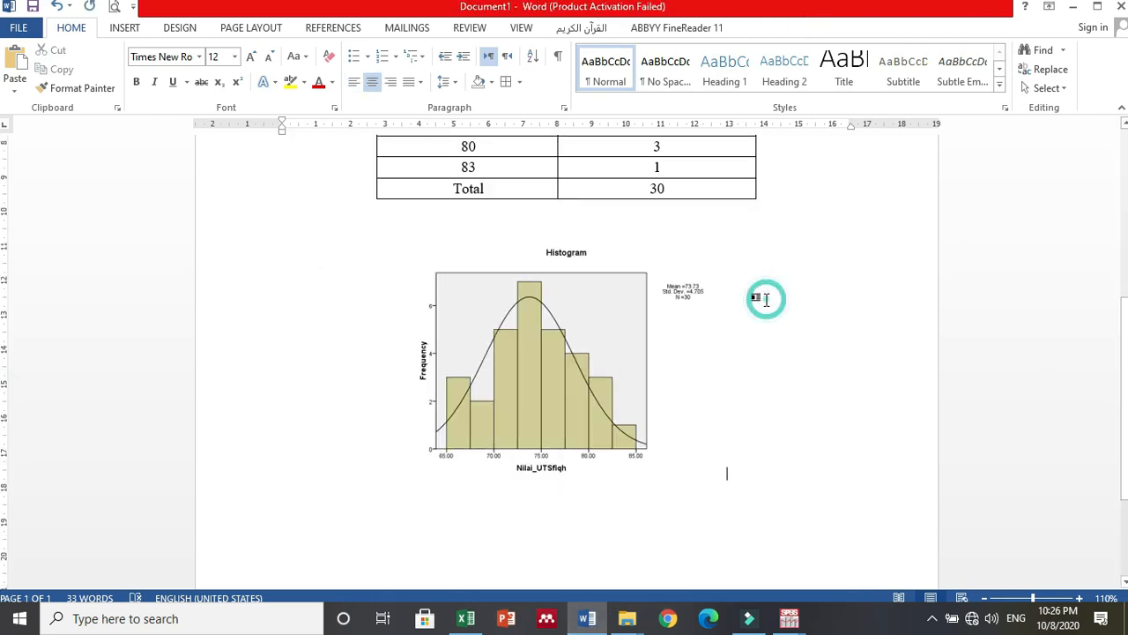
# - Insert a clustered column chart into the document below the histogram
pyautogui.doubleClick(607, 542)
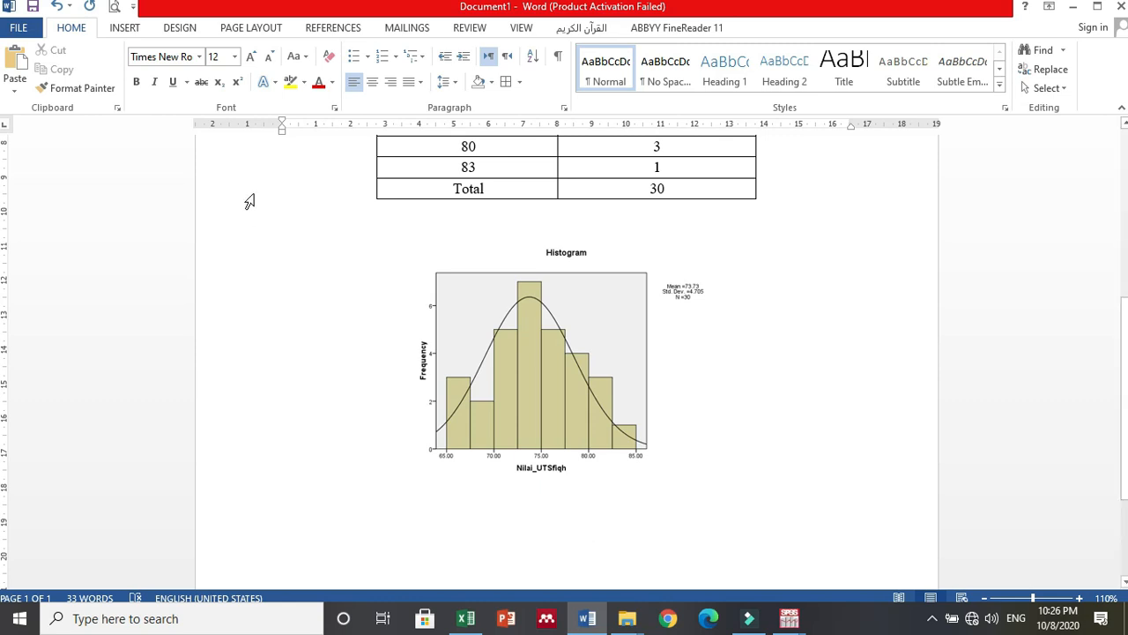
pyautogui.click(132, 31)
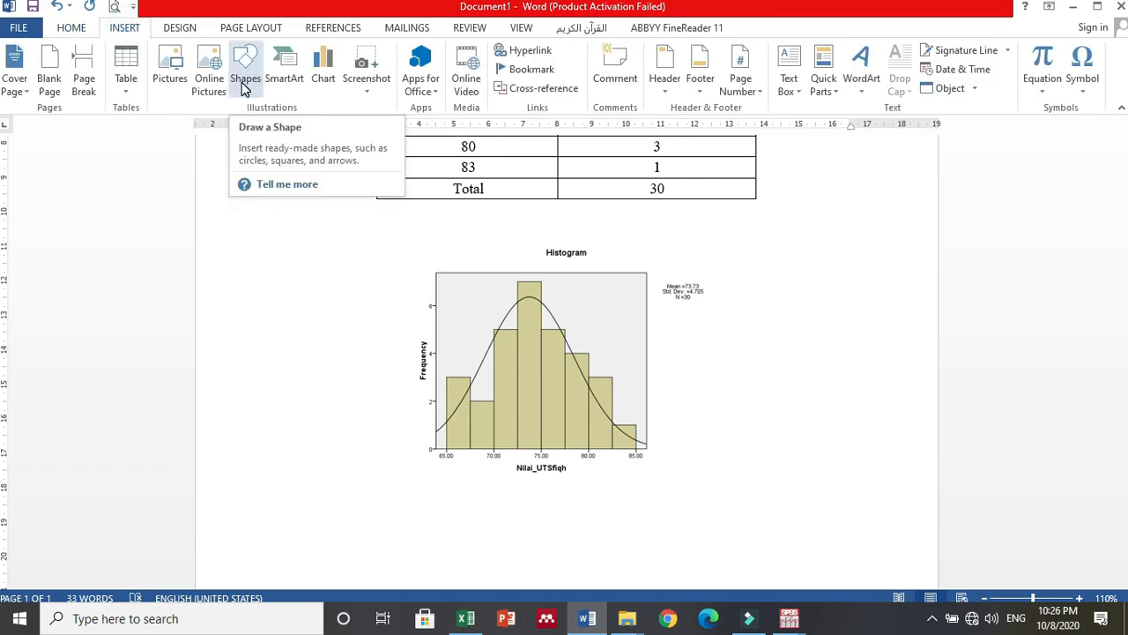
pyautogui.click(321, 82)
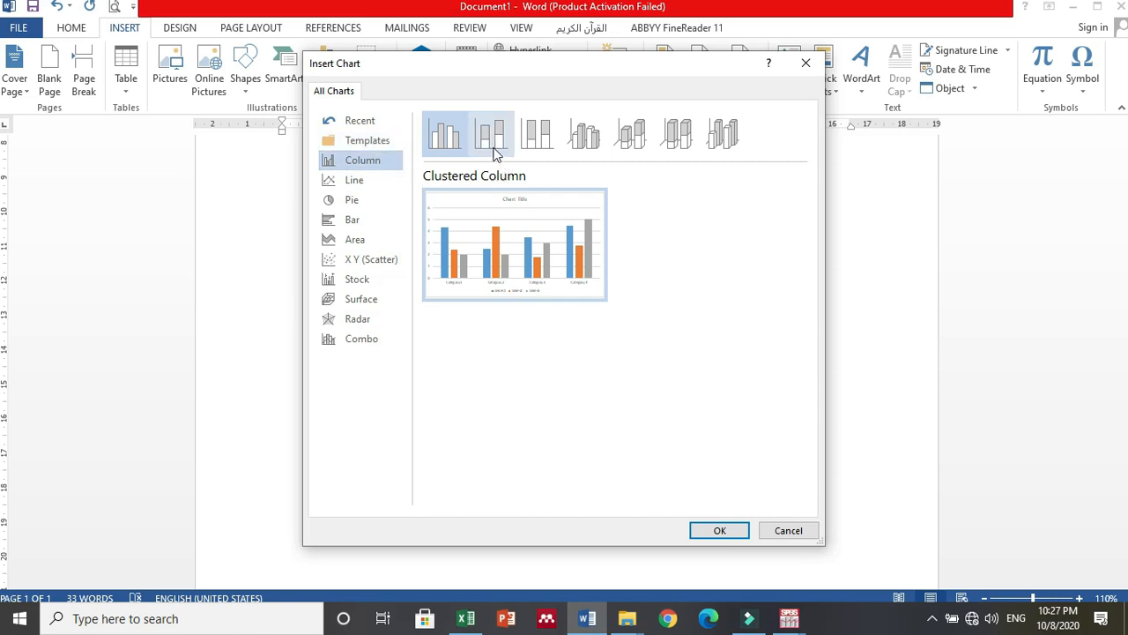
pyautogui.moveTo(498, 236)
pyautogui.click(481, 137)
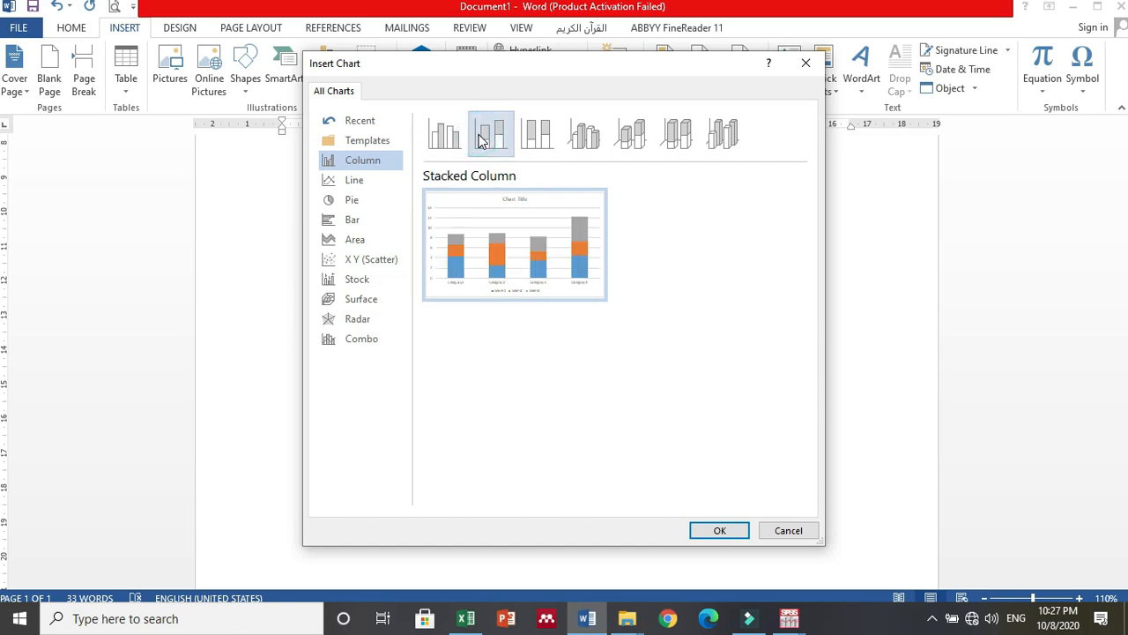
pyautogui.click(532, 134)
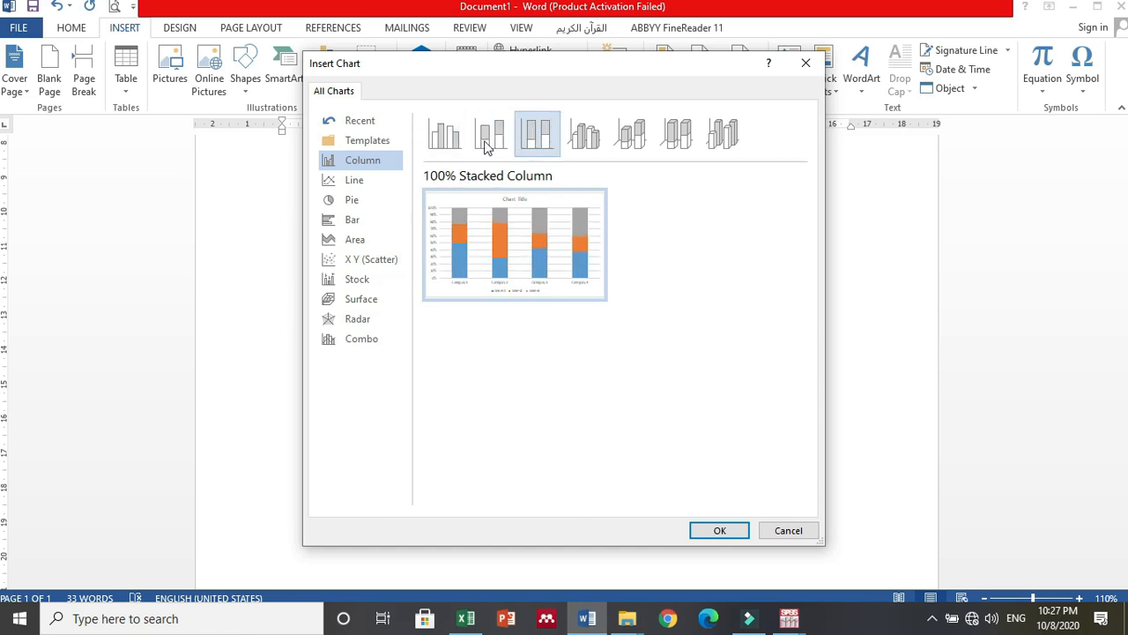
pyautogui.click(456, 142)
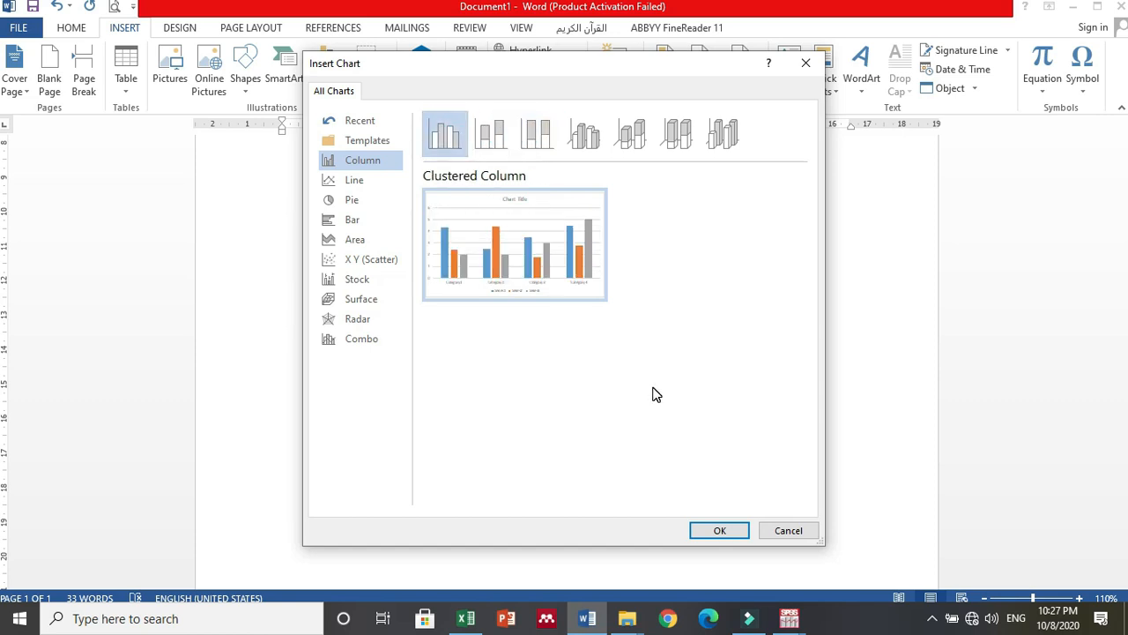
pyautogui.click(721, 530)
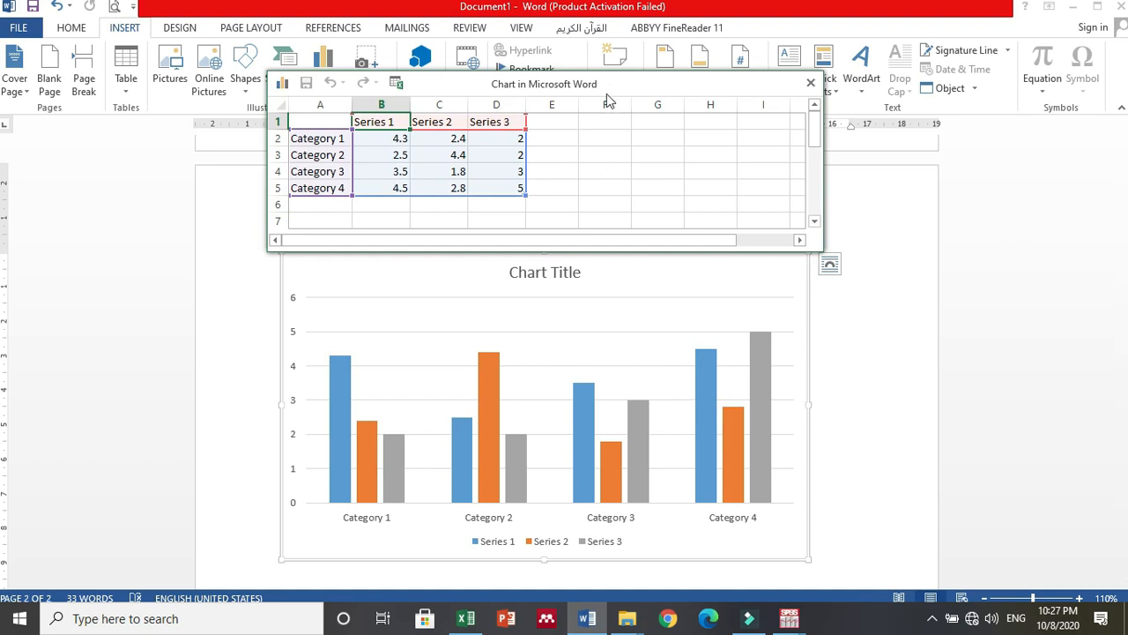
# - Move the chart's small data sheet aside and close it
pyautogui.moveTo(608, 91); pyautogui.dragTo(509, 240)
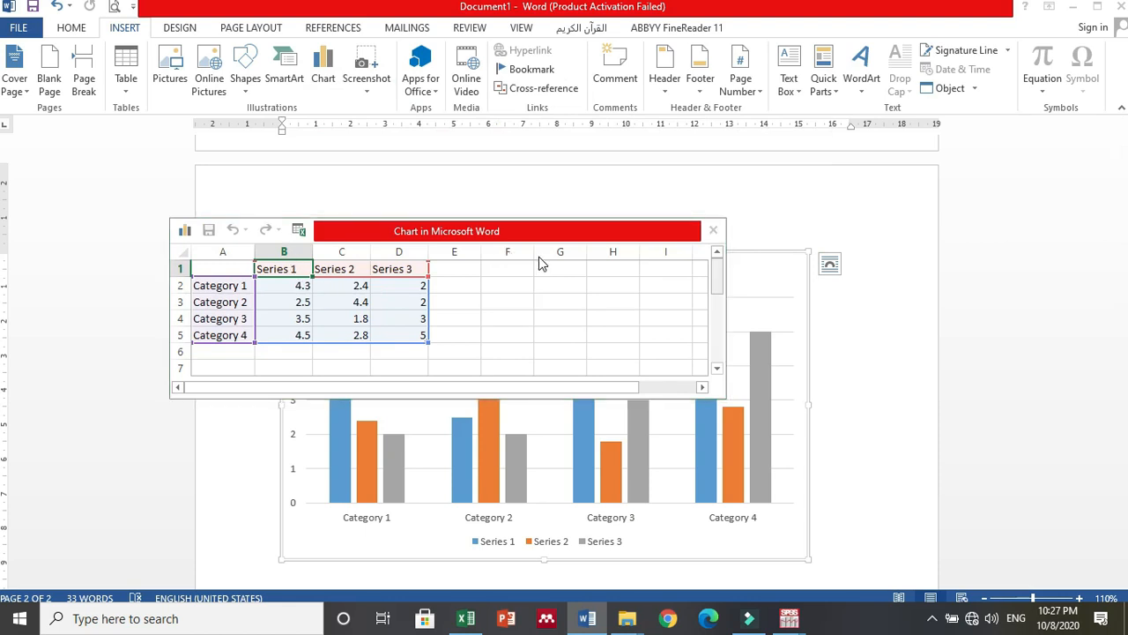
pyautogui.click(641, 141)
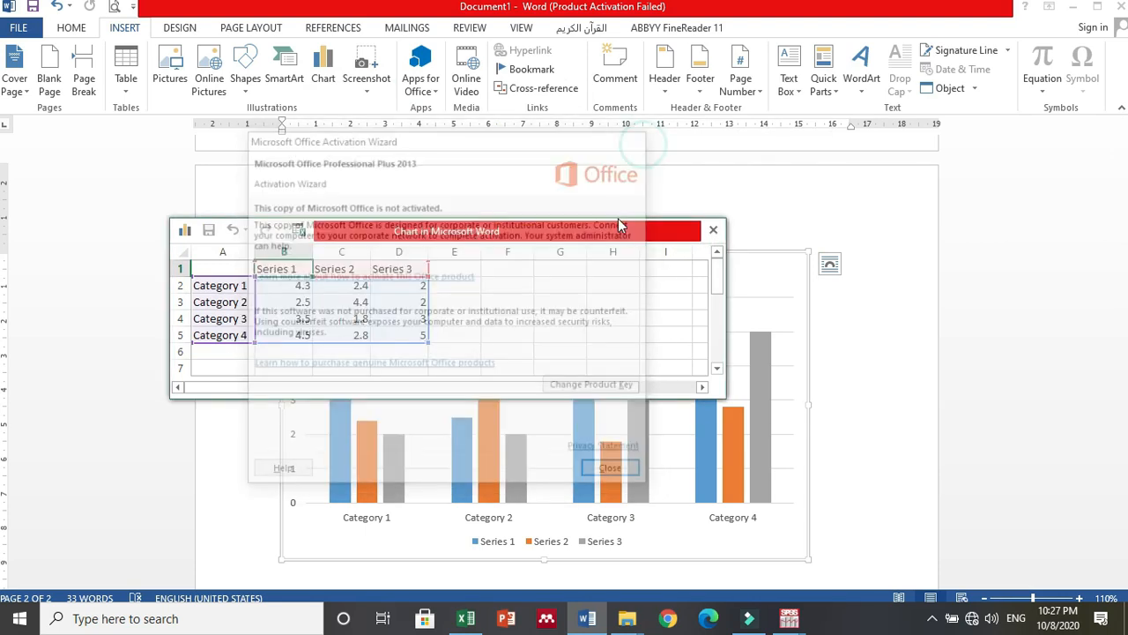
pyautogui.click(714, 232)
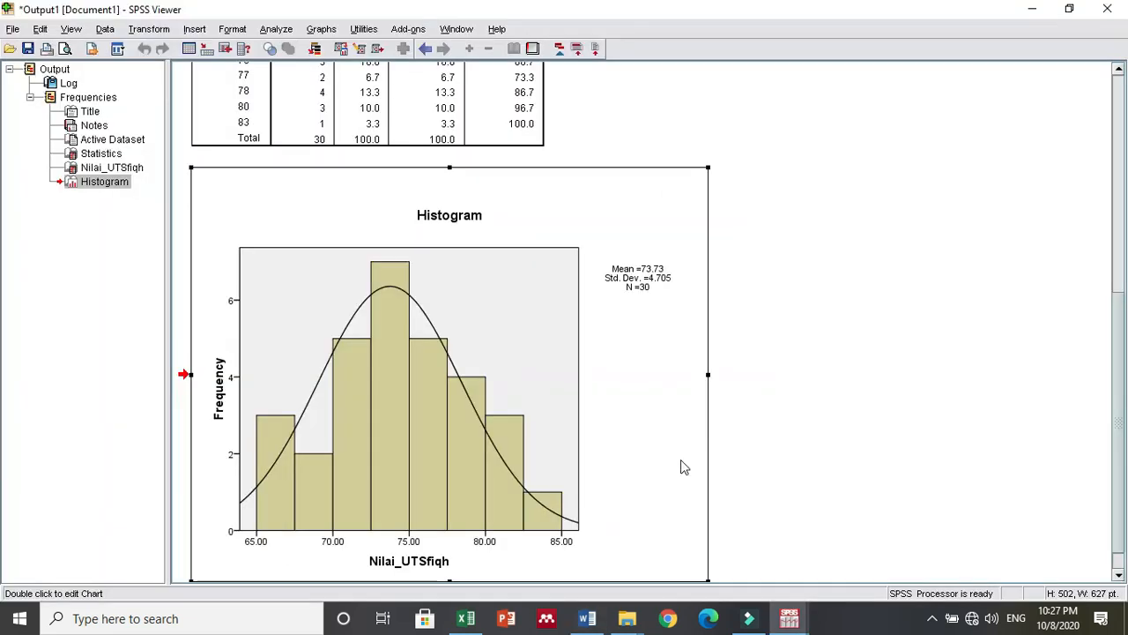
# - Return to the Word document, select the new column chart and open its data for editing in Excel
pyautogui.click(589, 619)
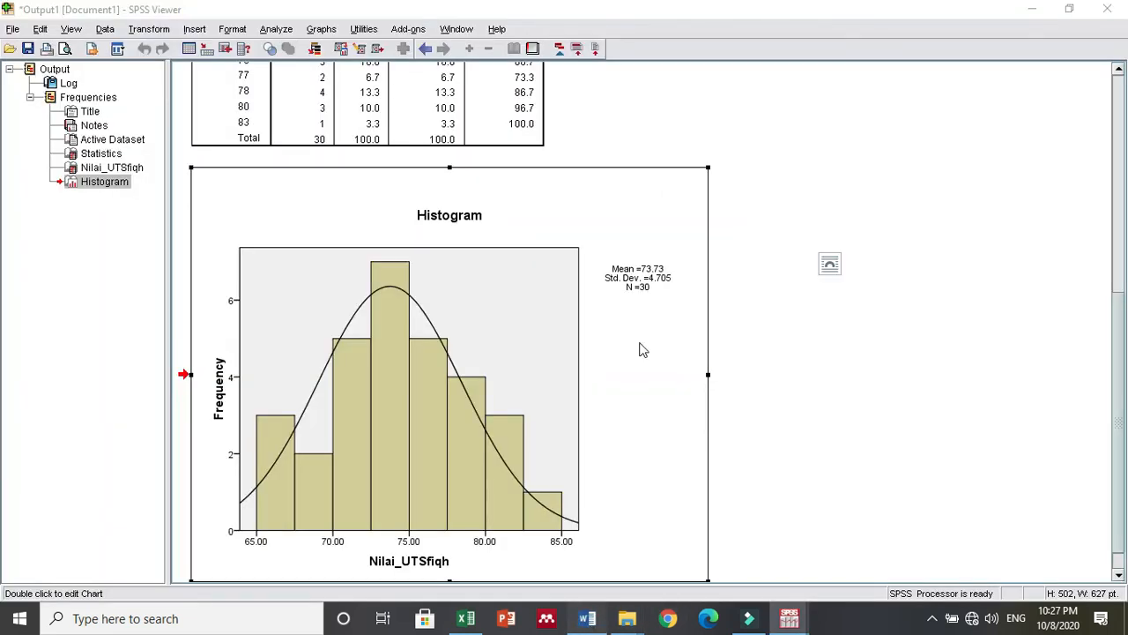
pyautogui.click(685, 269)
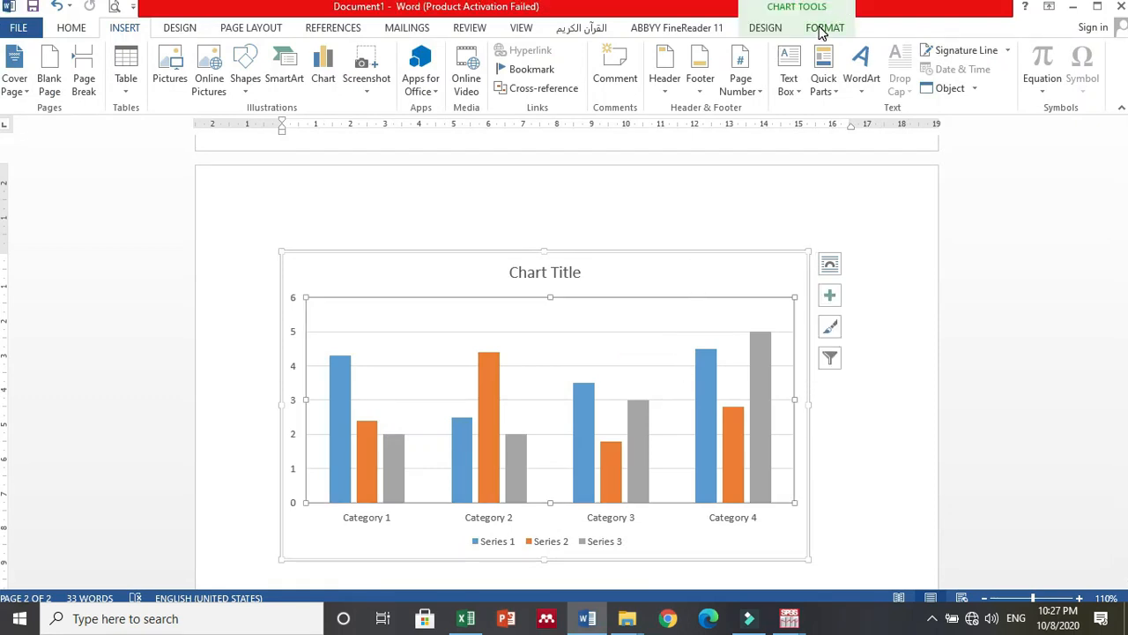
pyautogui.click(770, 30)
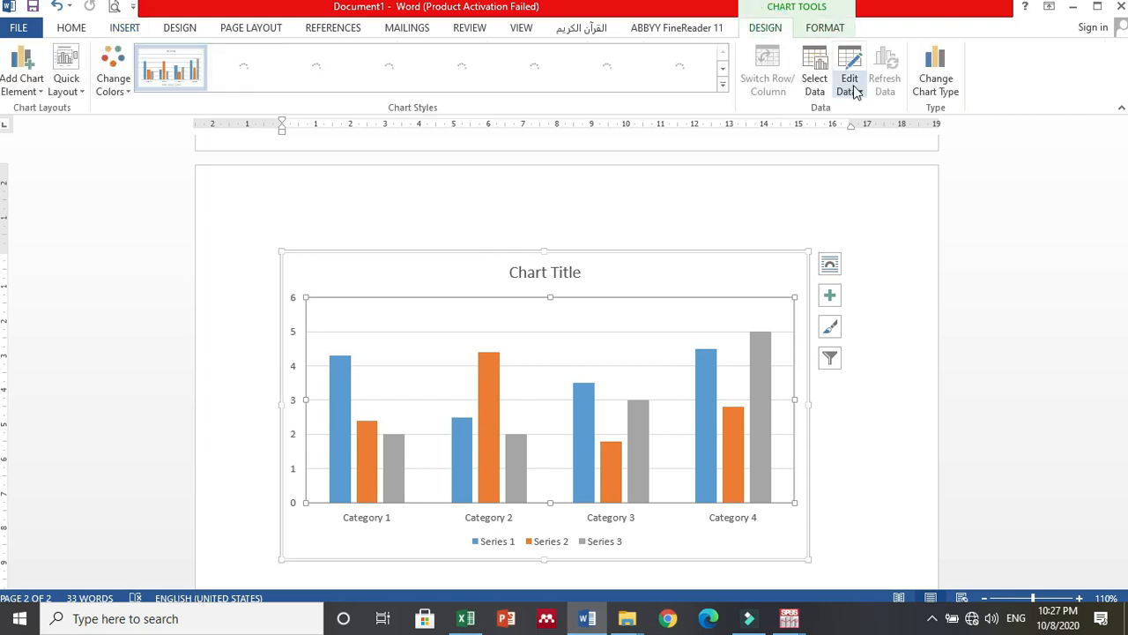
pyautogui.click(855, 91)
pyautogui.click(868, 134)
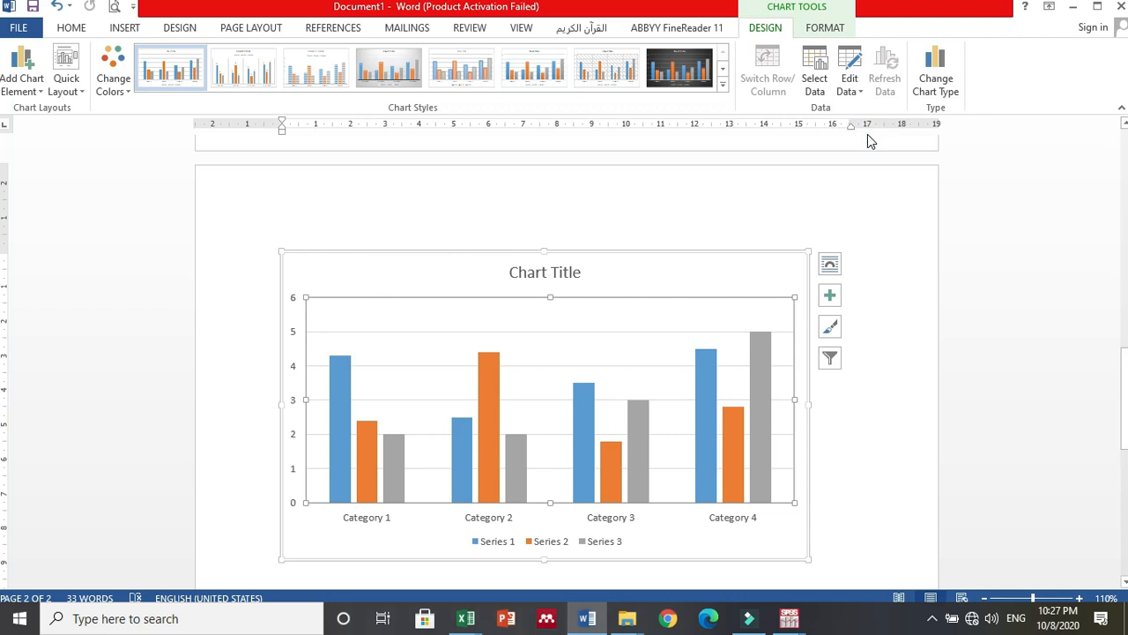
pyautogui.click(853, 92)
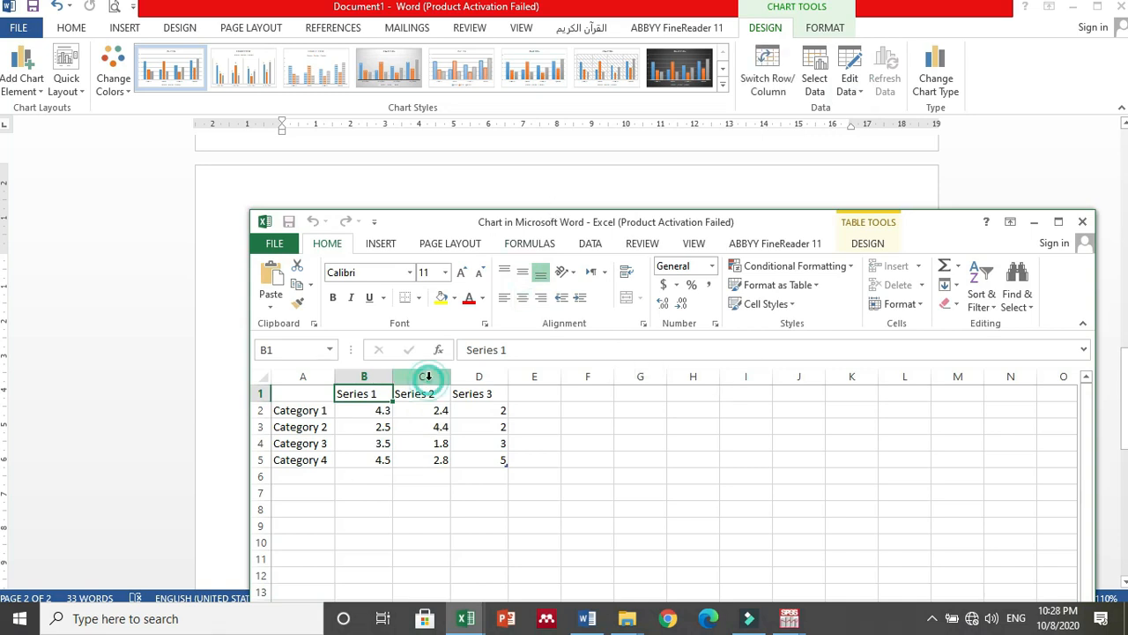
# - Delete the Series 2 and Series 3 columns from the chart data and return to the Word document
pyautogui.click(426, 377)
pyautogui.moveTo(465, 376); pyautogui.dragTo(480, 377)
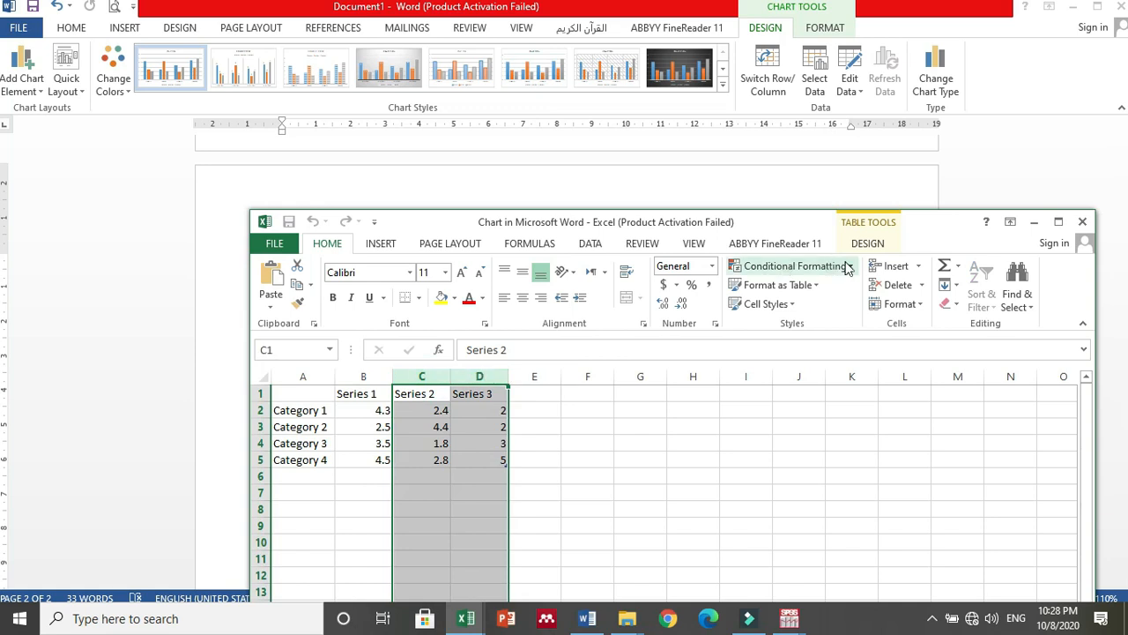
pyautogui.click(892, 285)
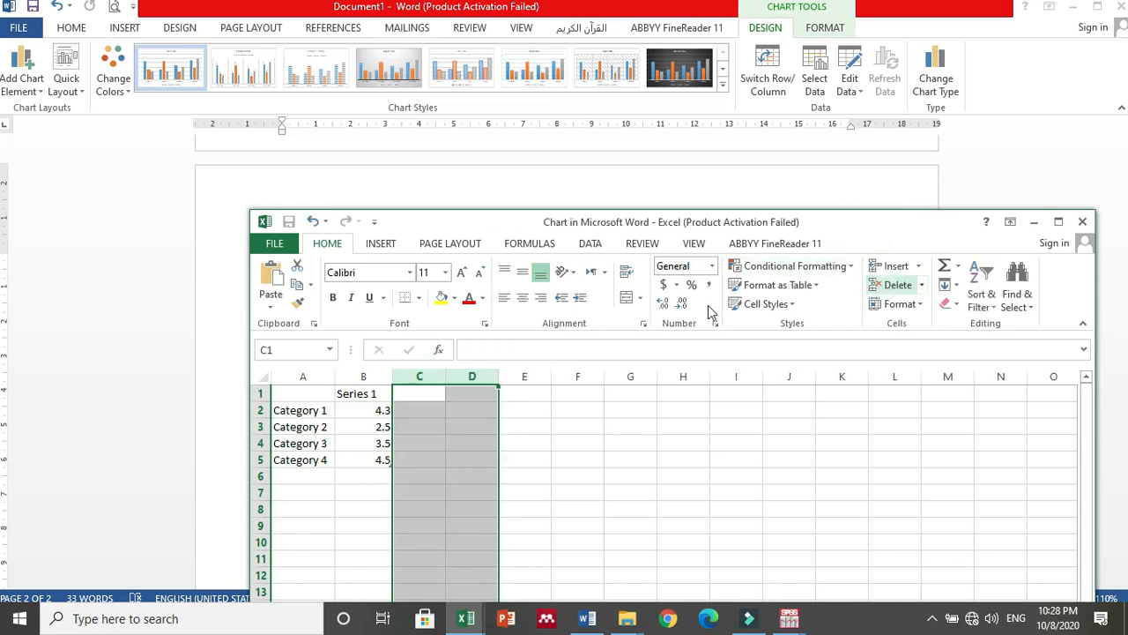
pyautogui.click(853, 202)
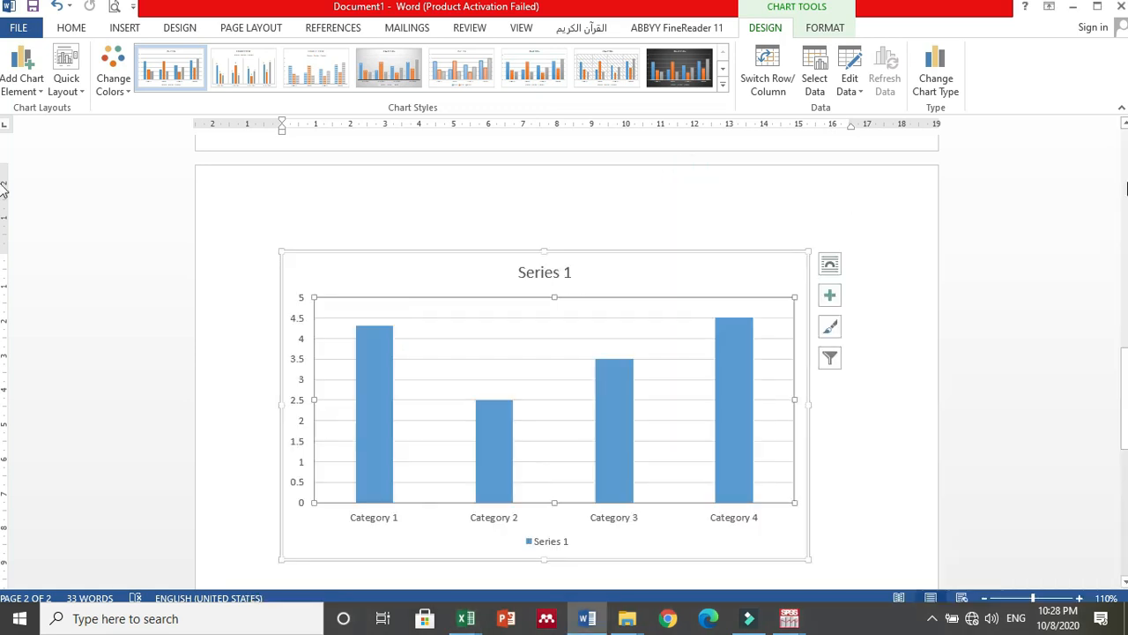
# - Copy the score and frequency rows from 65 to 83 in Tabel 3.2, leaving out the header and Total rows
pyautogui.scroll(10, 4, 203)
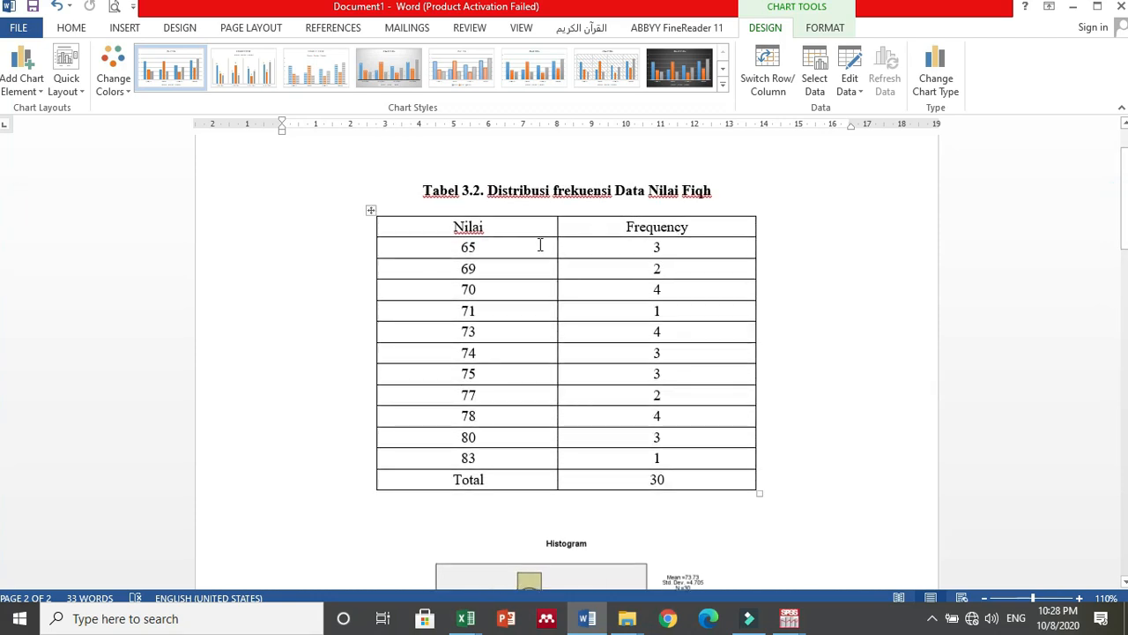
pyautogui.click(385, 247)
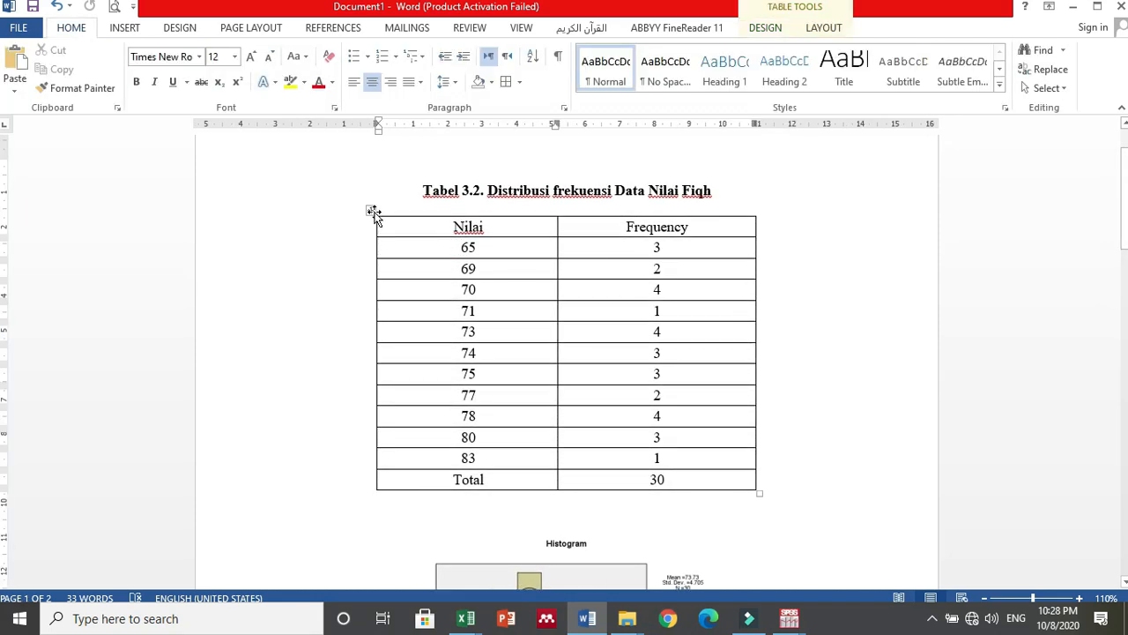
pyautogui.click(371, 211)
pyautogui.click(379, 246)
pyautogui.click(374, 247)
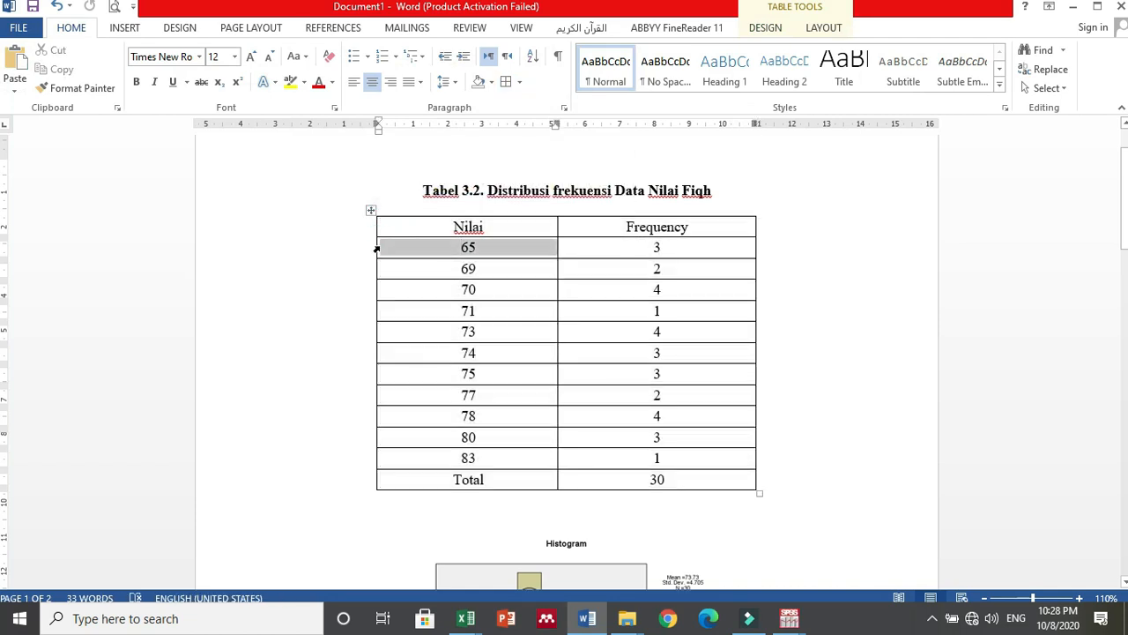
pyautogui.hotkey('shift', 'Down')
pyautogui.hotkey('shift', 'Down')
pyautogui.hotkey('shift', 'Down')
pyautogui.hotkey('shift', 'Down')
pyautogui.hotkey('shift', 'Down')
pyautogui.hotkey('shift', 'Down')
pyautogui.hotkey('shift', 'Down')
pyautogui.hotkey('shift', 'Down')
pyautogui.hotkey('shift', 'Down')
pyautogui.hotkey('shift', 'Down')
pyautogui.hotkey('ctrl', 'c')
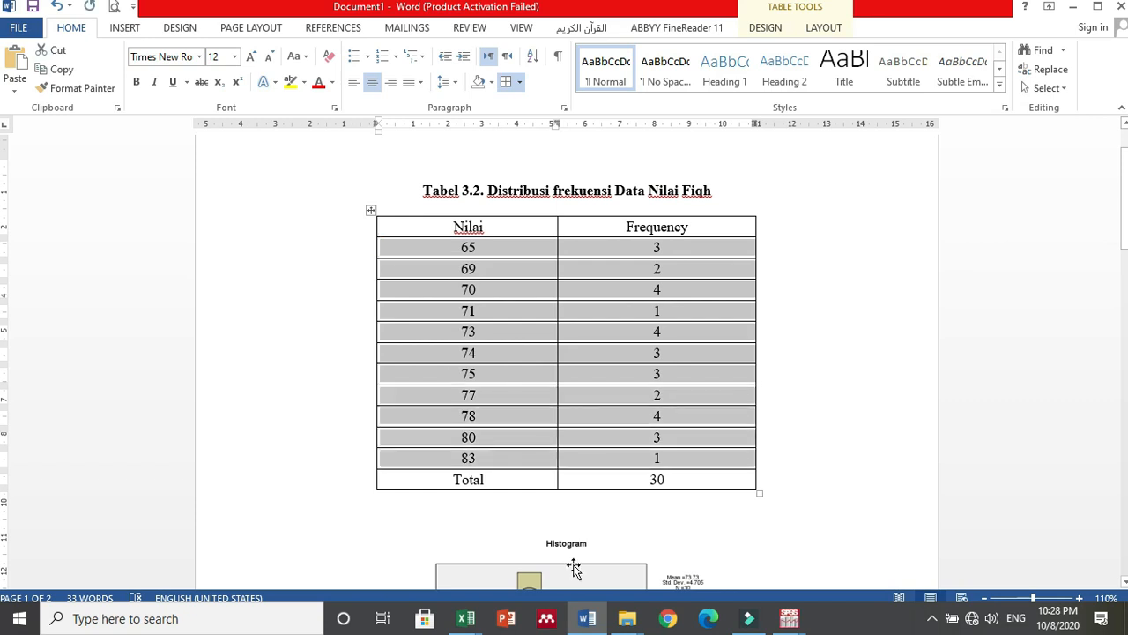
# - Switch to the chart's Excel workbook and paste the copied scores and frequencies over the sample data from cell A2
pyautogui.moveTo(481, 624)
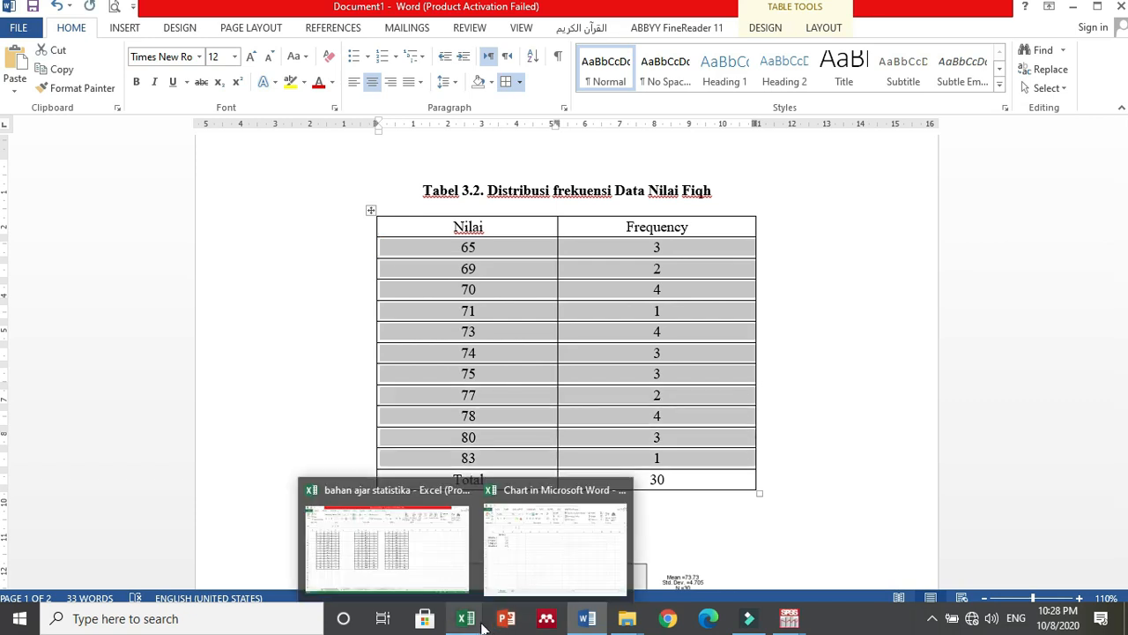
pyautogui.click(510, 567)
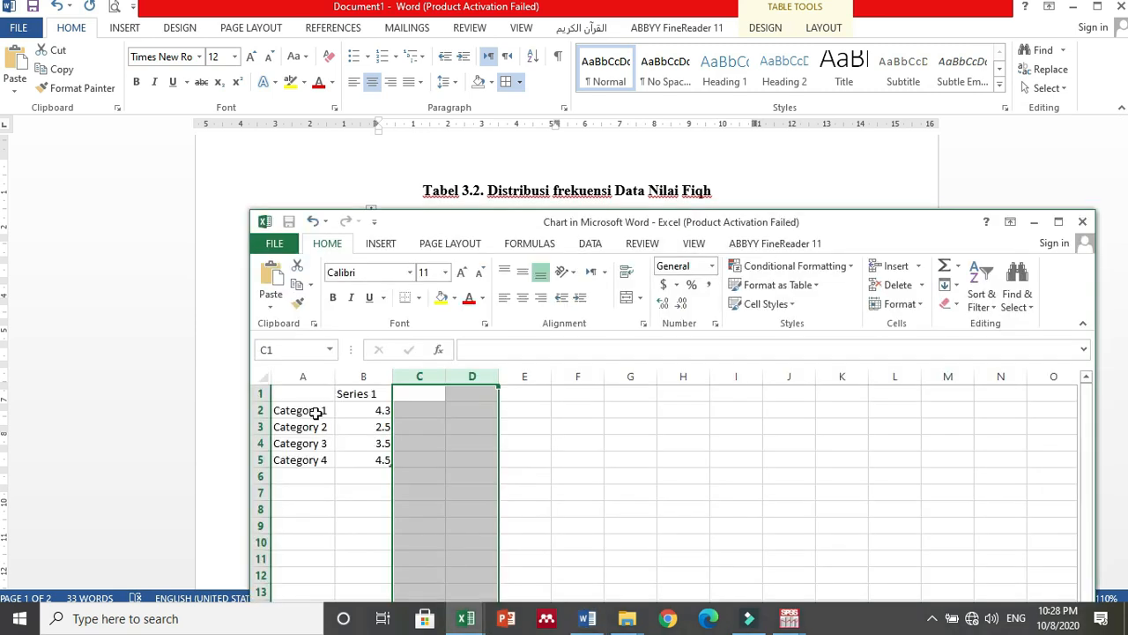
pyautogui.click(316, 410)
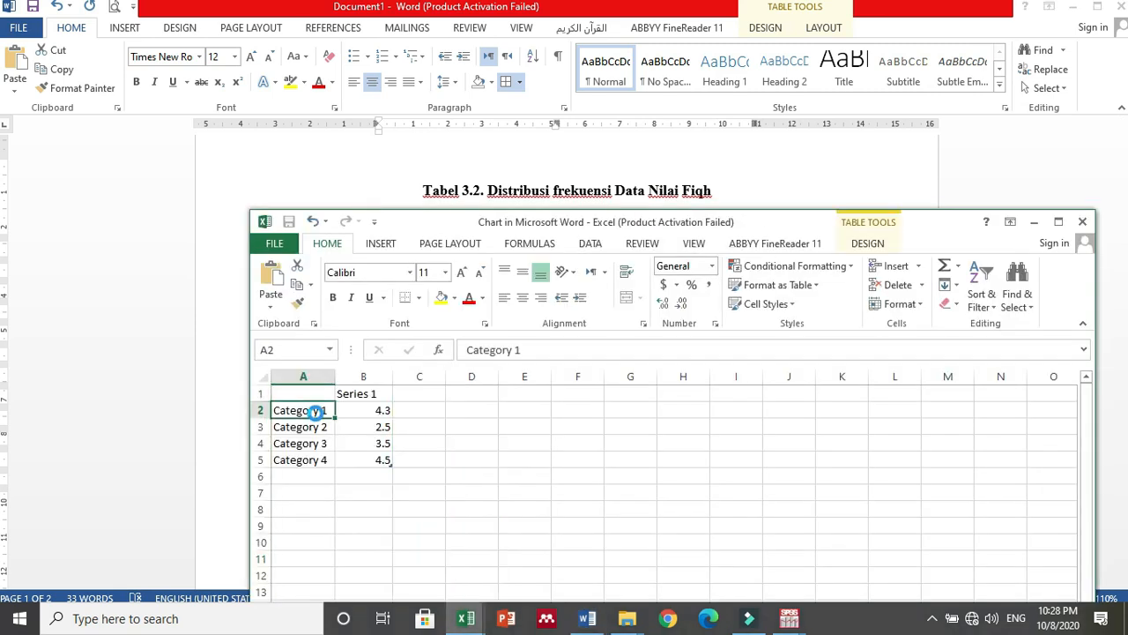
pyautogui.hotkey('ctrl', 'v')
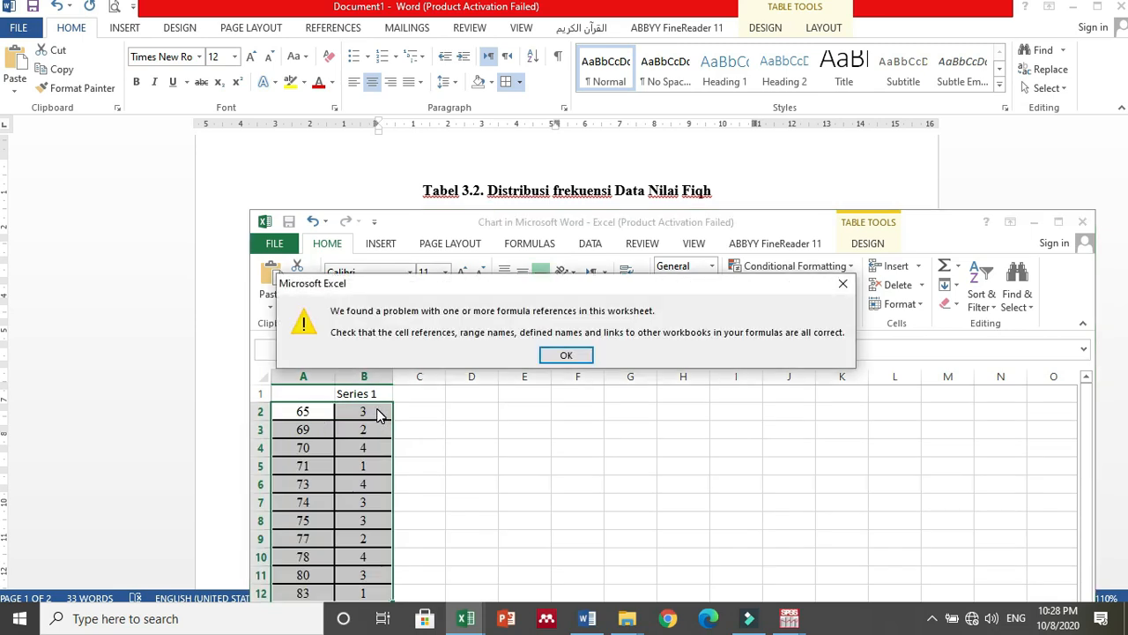
pyautogui.click(564, 355)
pyautogui.click(471, 419)
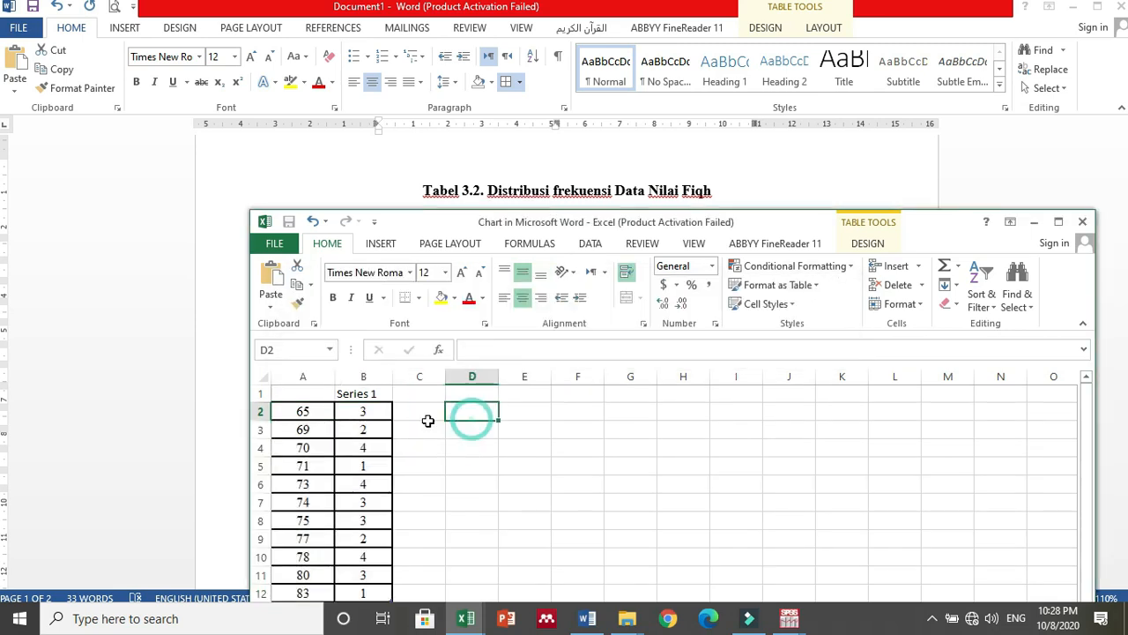
# - Label the chart data columns Nilai in cell A1 and Frekuensi in cell B1
pyautogui.click(311, 393)
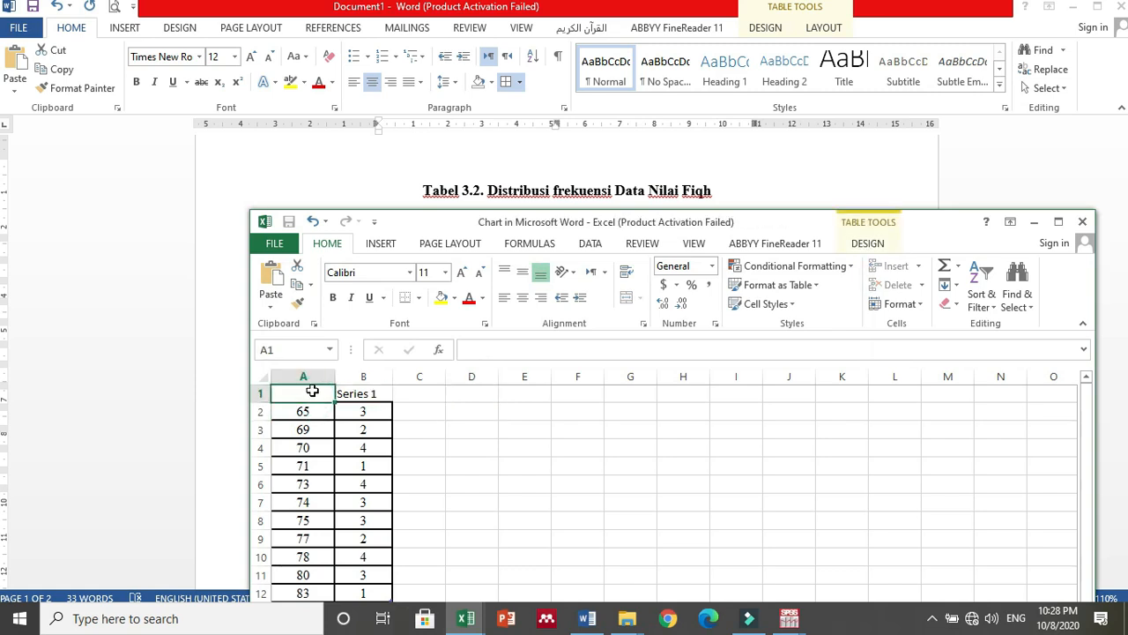
pyautogui.write('Nilai')
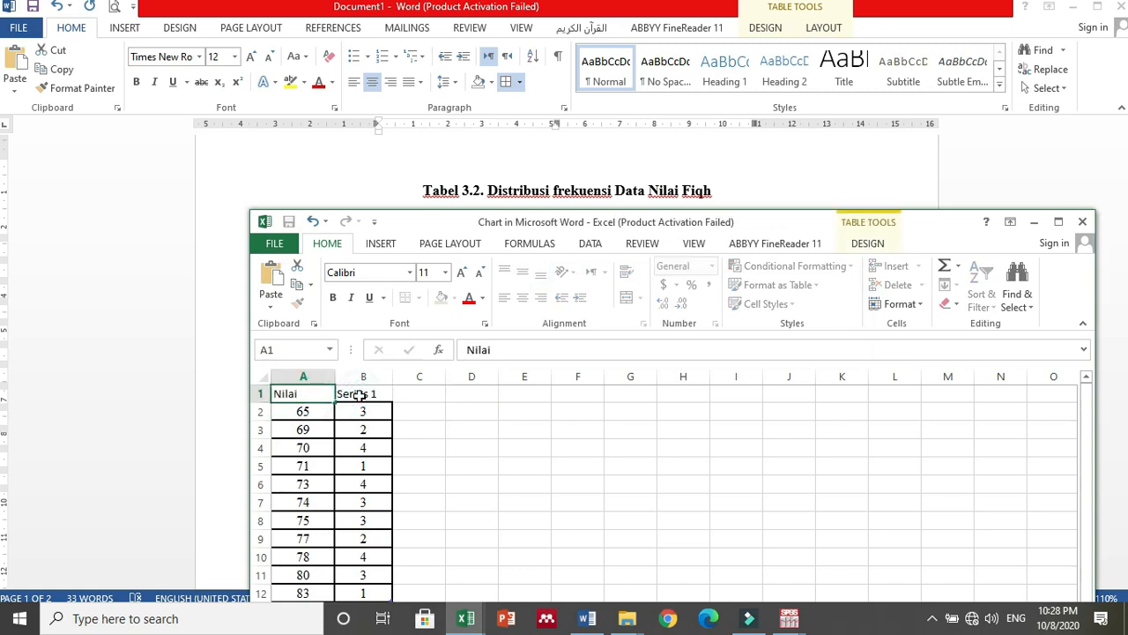
pyautogui.click(359, 395)
pyautogui.write('Frekuensi')
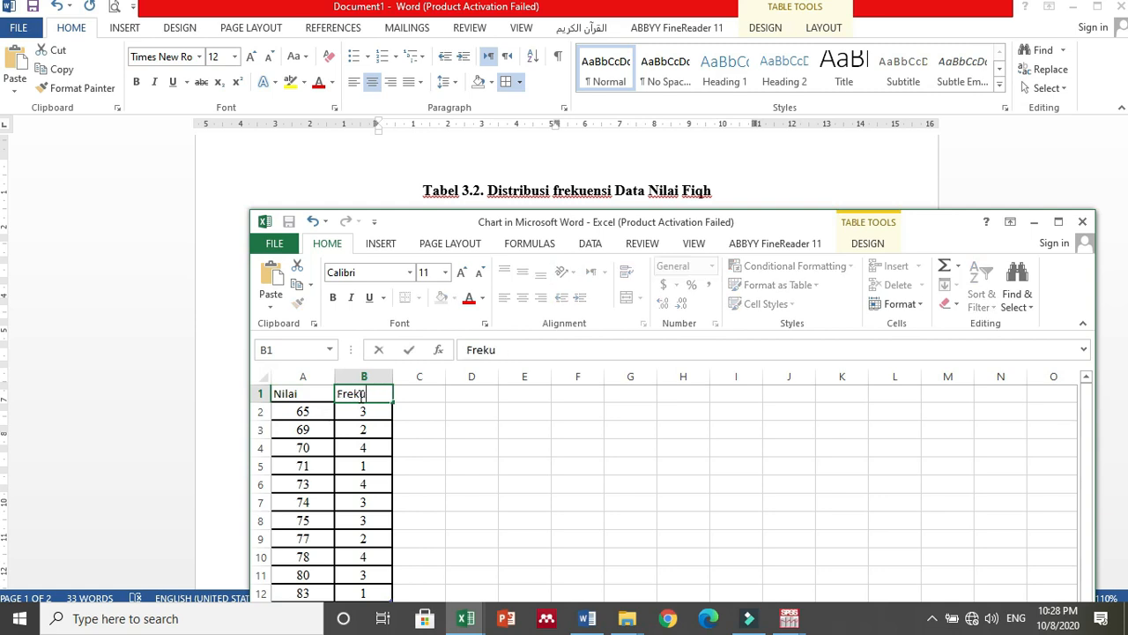
pyautogui.click(489, 433)
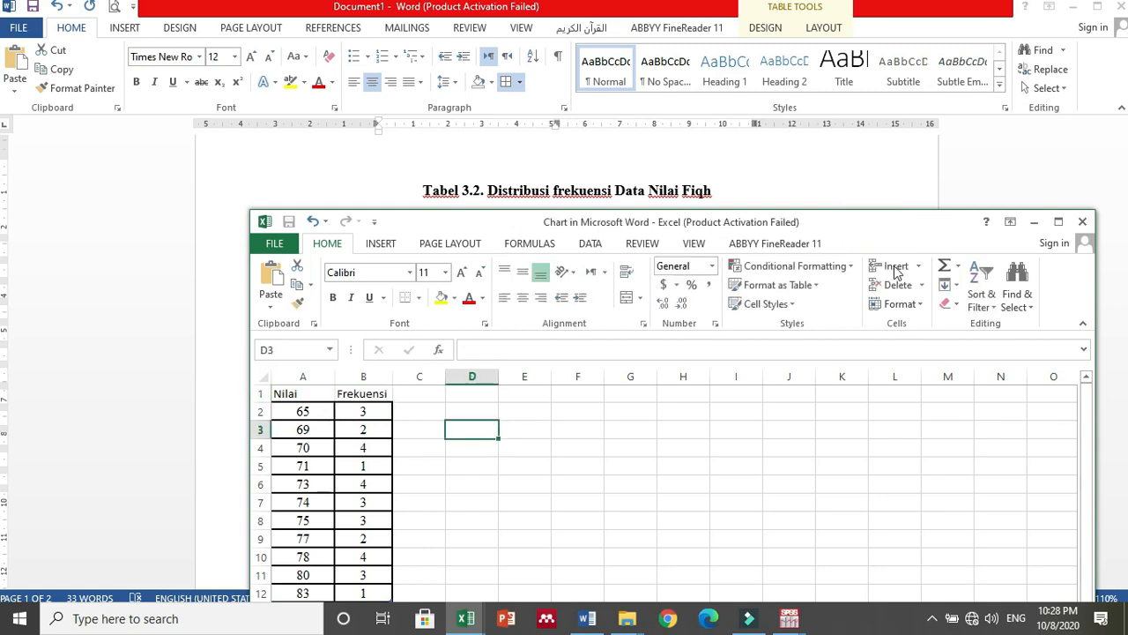
# - Close the chart data workbook and go back to the column chart in the Word document
pyautogui.click(1083, 221)
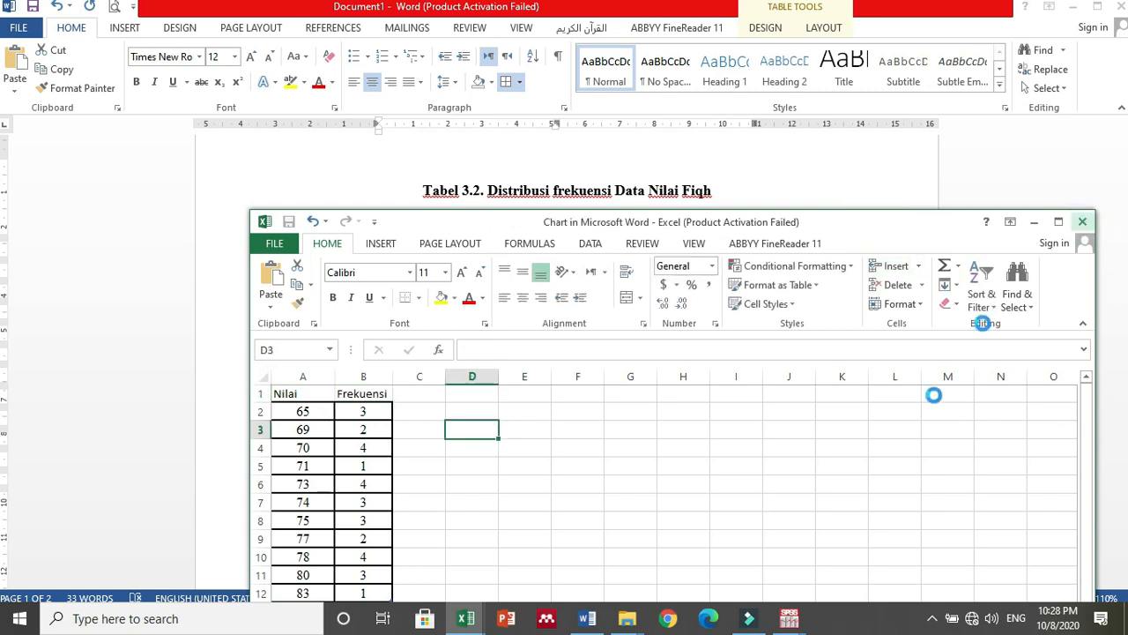
pyautogui.hotkey('alt', 'Tab')
pyautogui.click(588, 621)
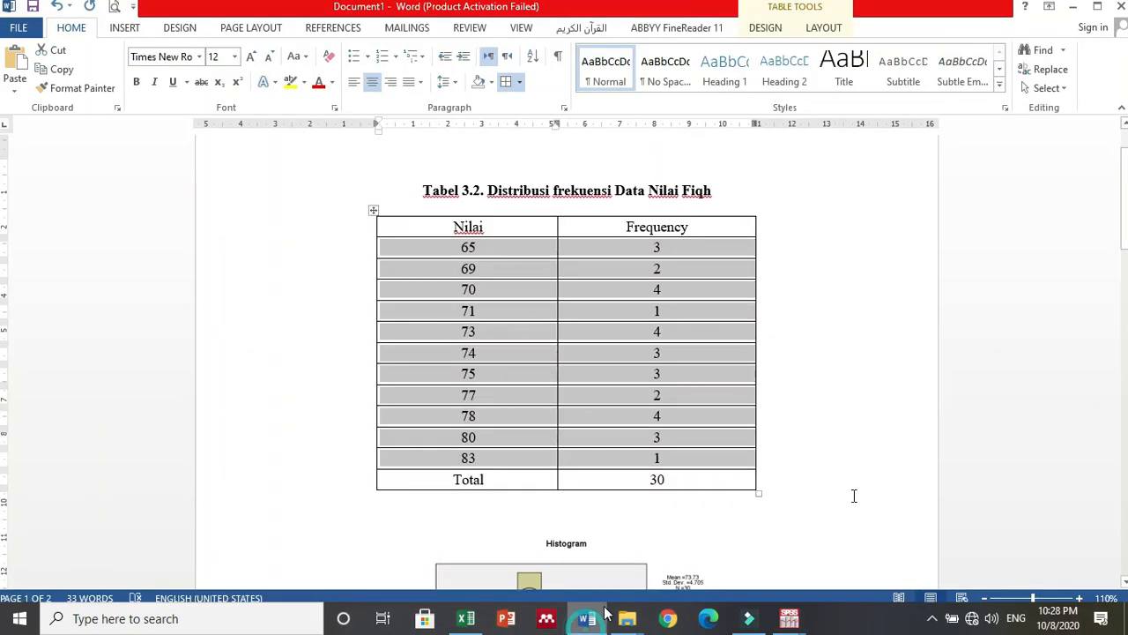
pyautogui.moveTo(1127, 231); pyautogui.dragTo(1126, 464)
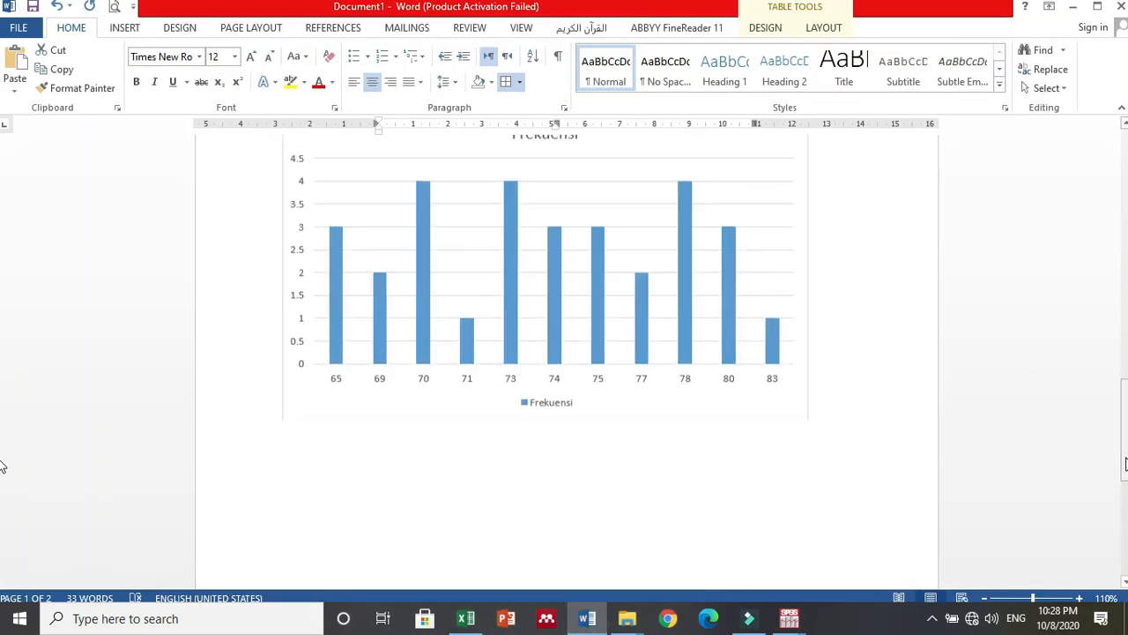
pyautogui.click(1125, 447)
pyautogui.moveTo(1125, 447); pyautogui.dragTo(1125, 430)
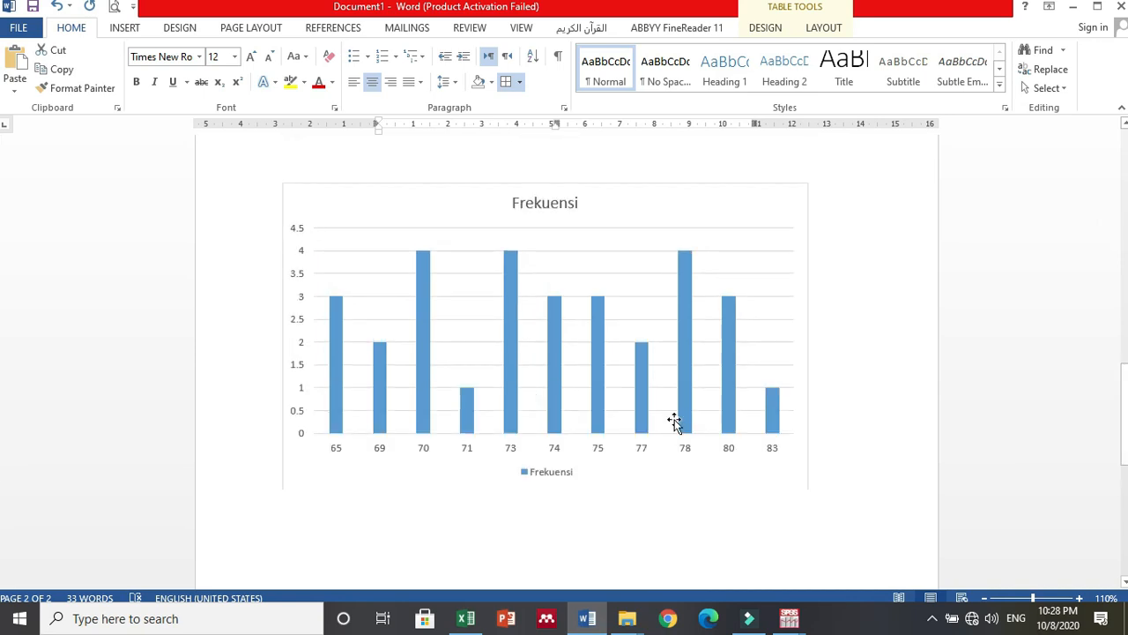
# - Open the axis formatting options for the column chart's vertical value axis
pyautogui.click(300, 336)
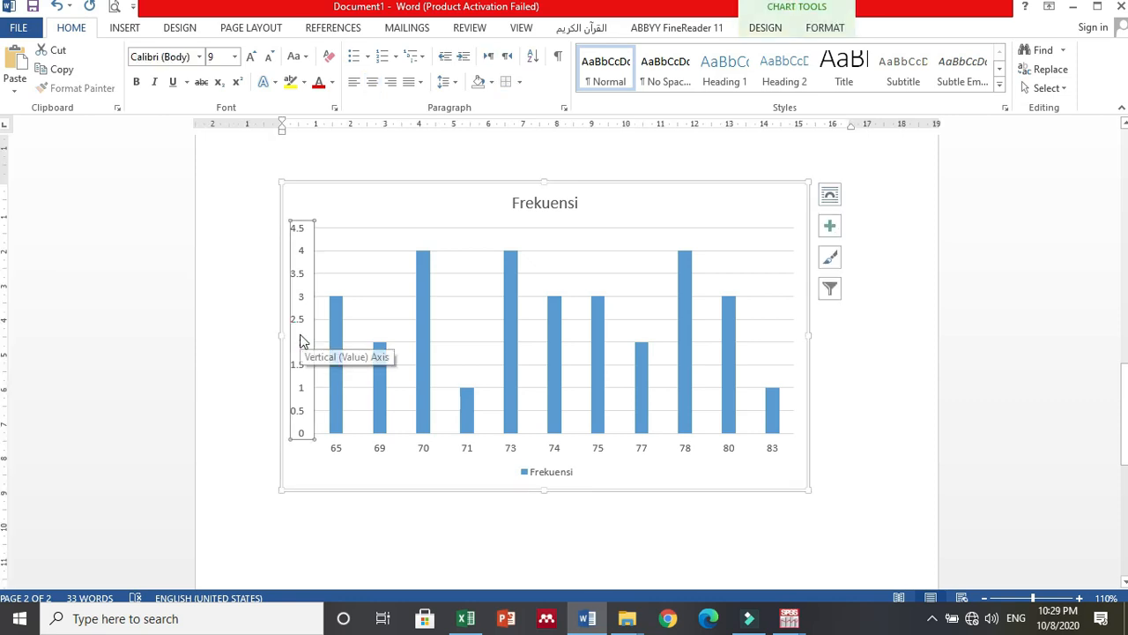
pyautogui.rightClick(301, 342)
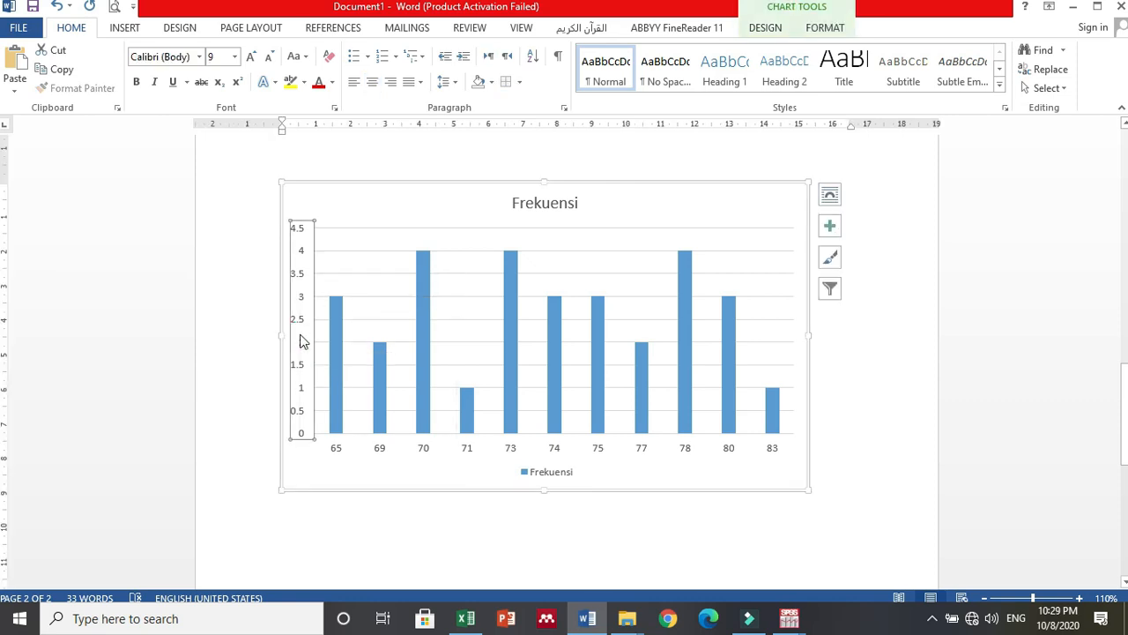
pyautogui.rightClick(301, 341)
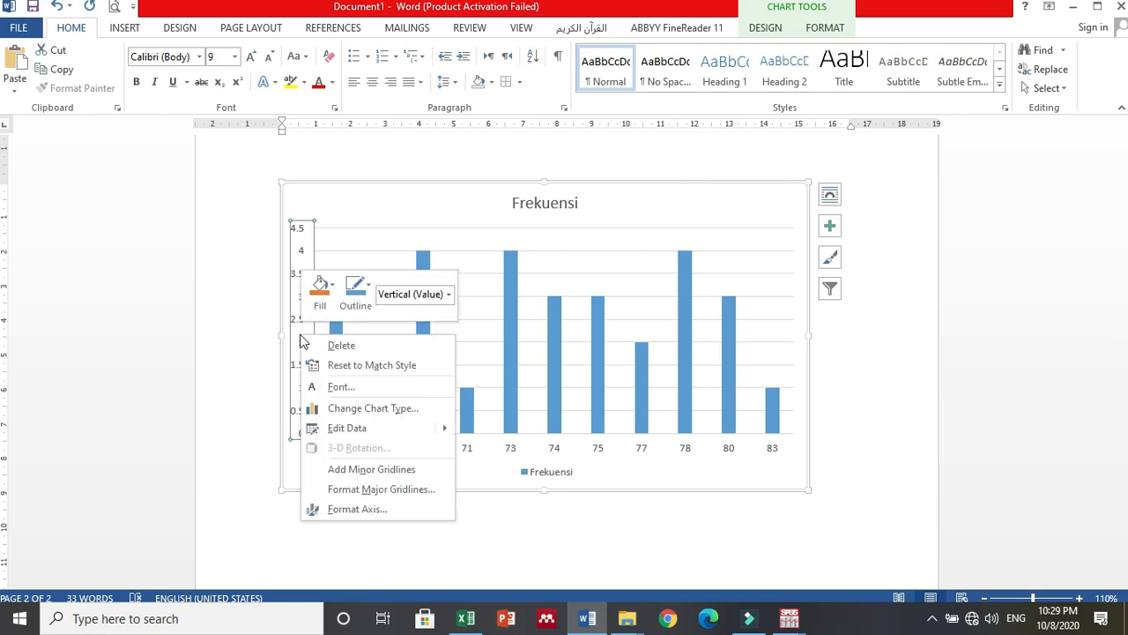
pyautogui.click(342, 512)
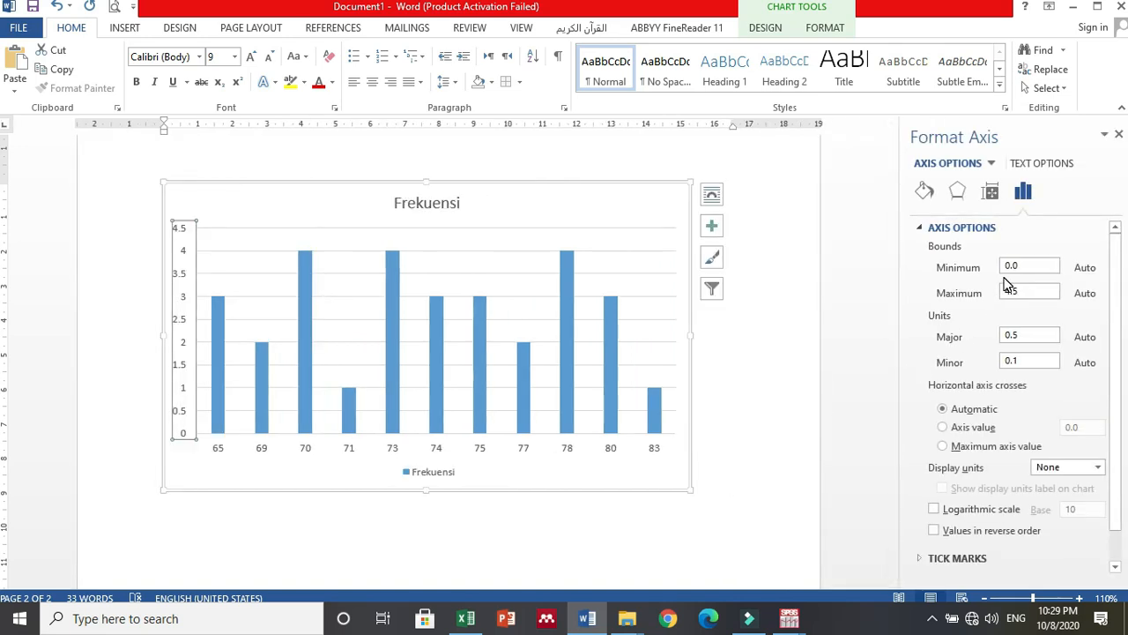
# - Set the vertical axis bounds to a minimum of 10, trying a maximum of 20 and then 100
pyautogui.moveTo(1024, 267); pyautogui.dragTo(997, 267)
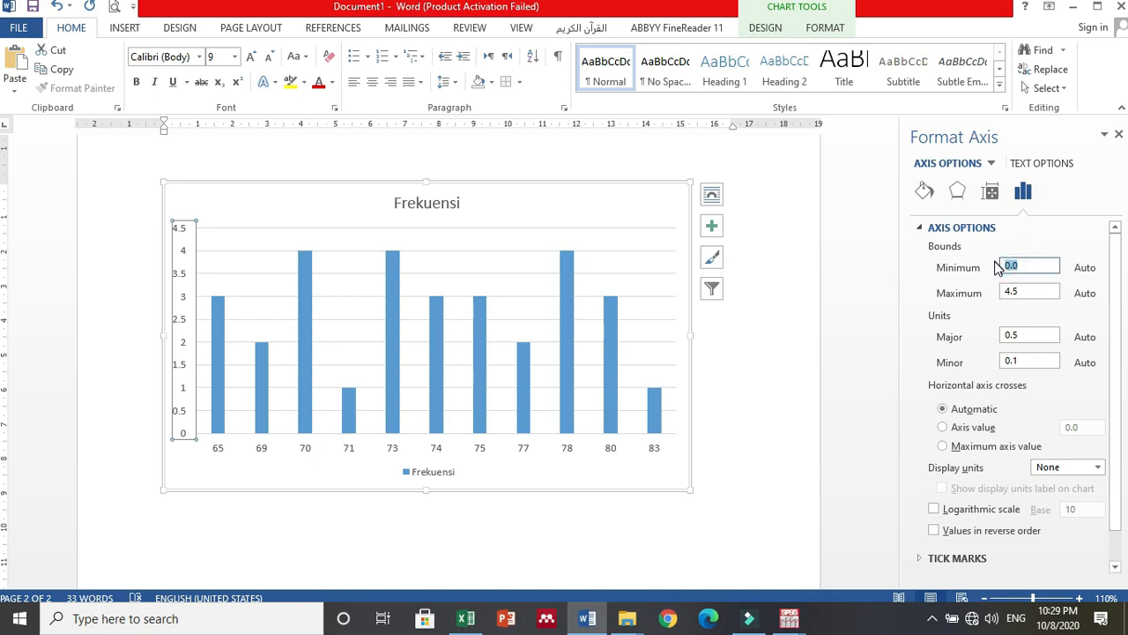
pyautogui.write('10')
pyautogui.moveTo(1027, 292); pyautogui.dragTo(1002, 292)
pyautogui.write('20')
pyautogui.press('Return')
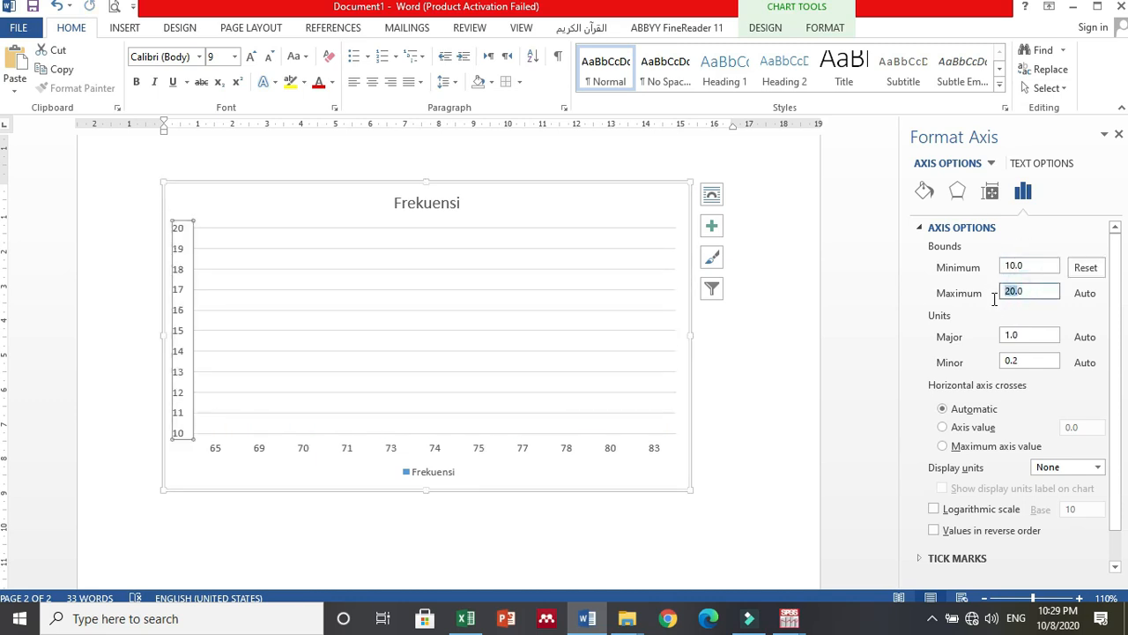
pyautogui.write('100')
pyautogui.click(1031, 335)
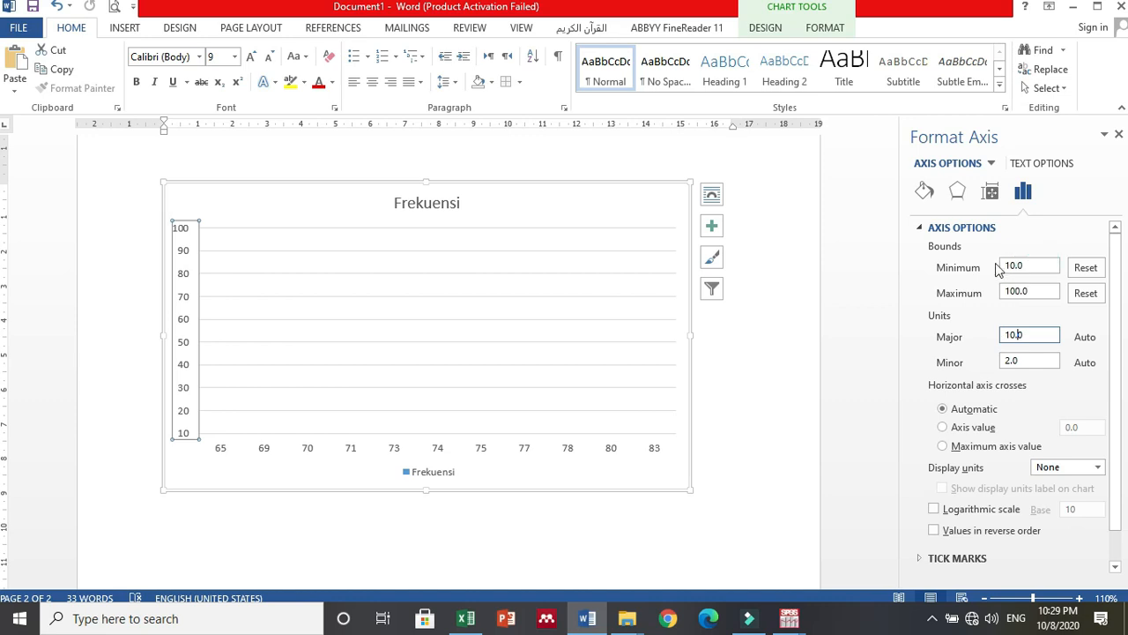
# - Set the vertical axis bounds to a minimum of 0 and a maximum of 5
pyautogui.moveTo(1027, 264); pyautogui.dragTo(1000, 264)
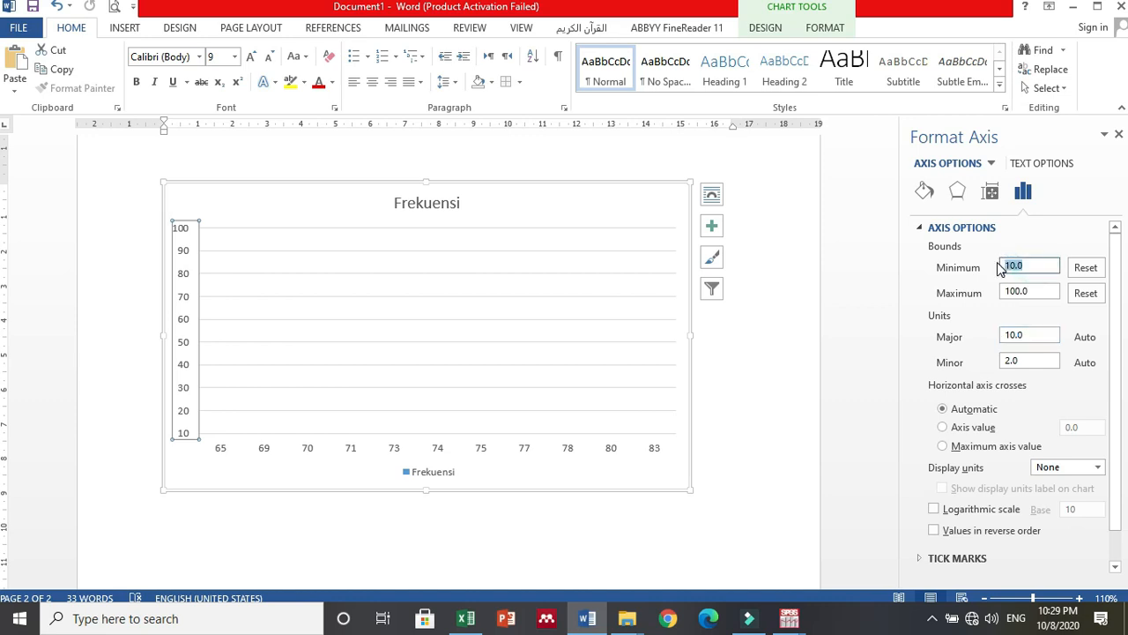
pyautogui.write('0')
pyautogui.click(1032, 291)
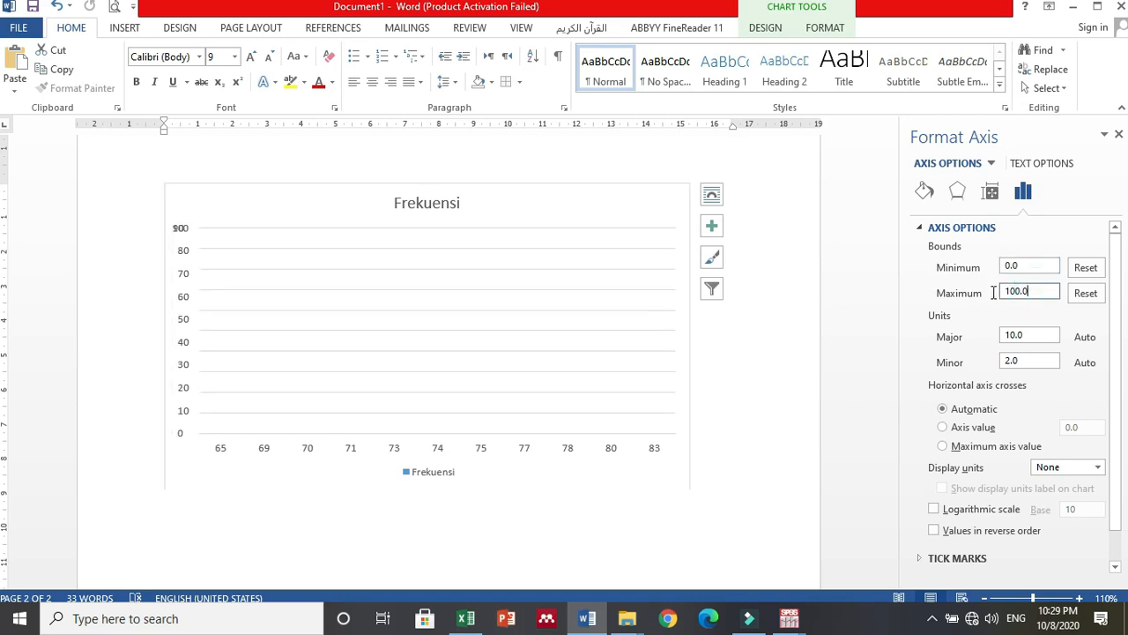
pyautogui.moveTo(993, 292); pyautogui.dragTo(1002, 291)
pyautogui.write('5')
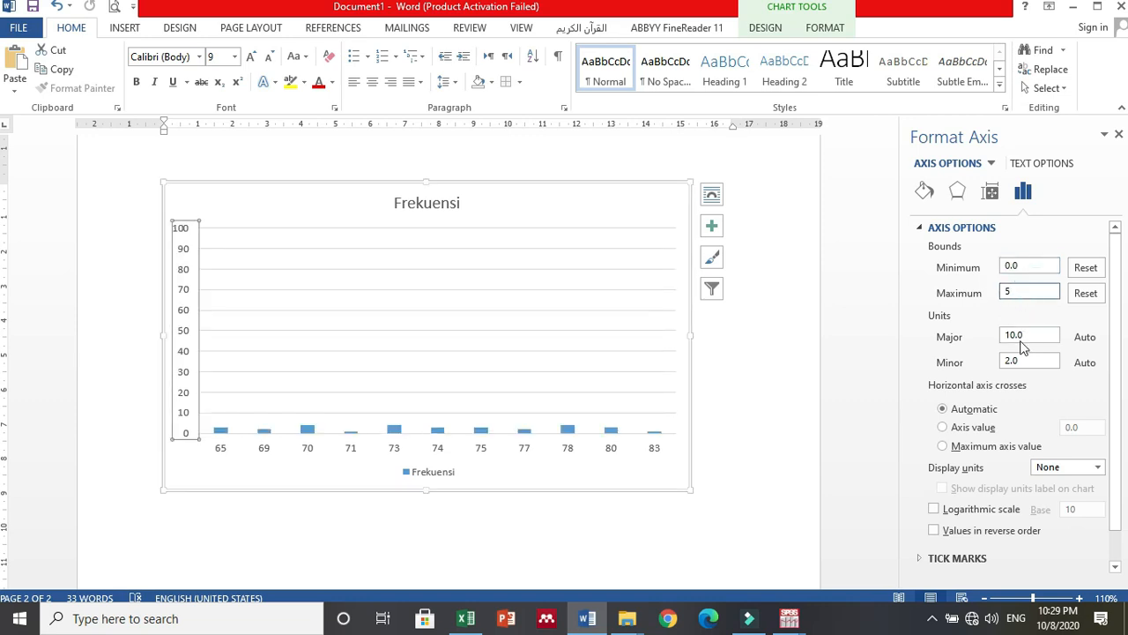
pyautogui.click(1030, 335)
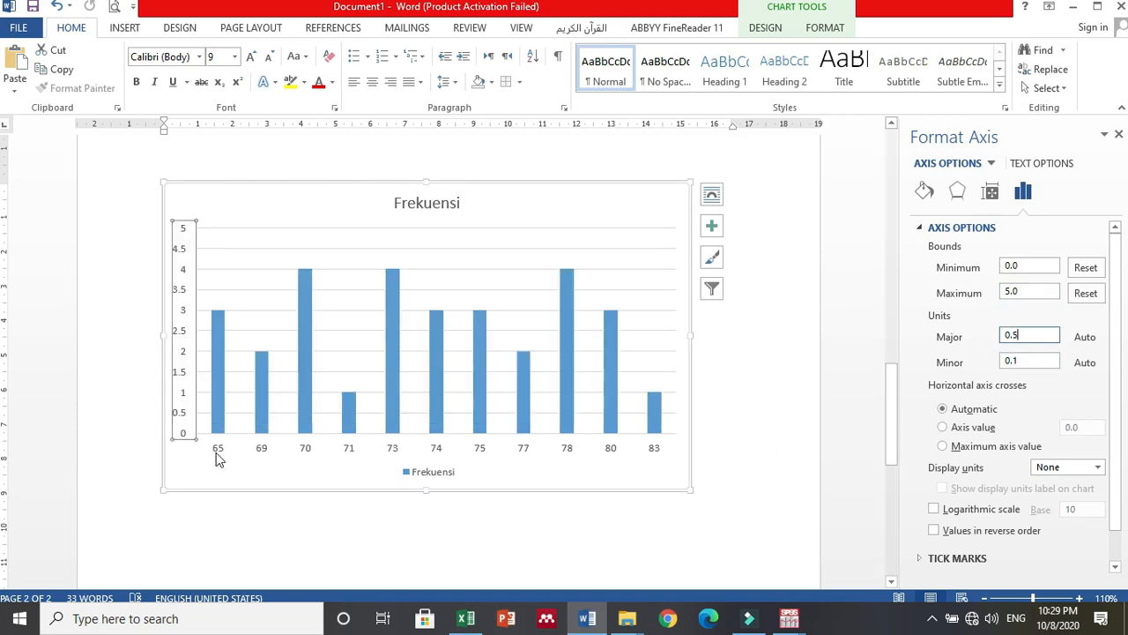
# - Widen the column chart by about 1 cm so it nearly spans the text width
pyautogui.click(420, 472)
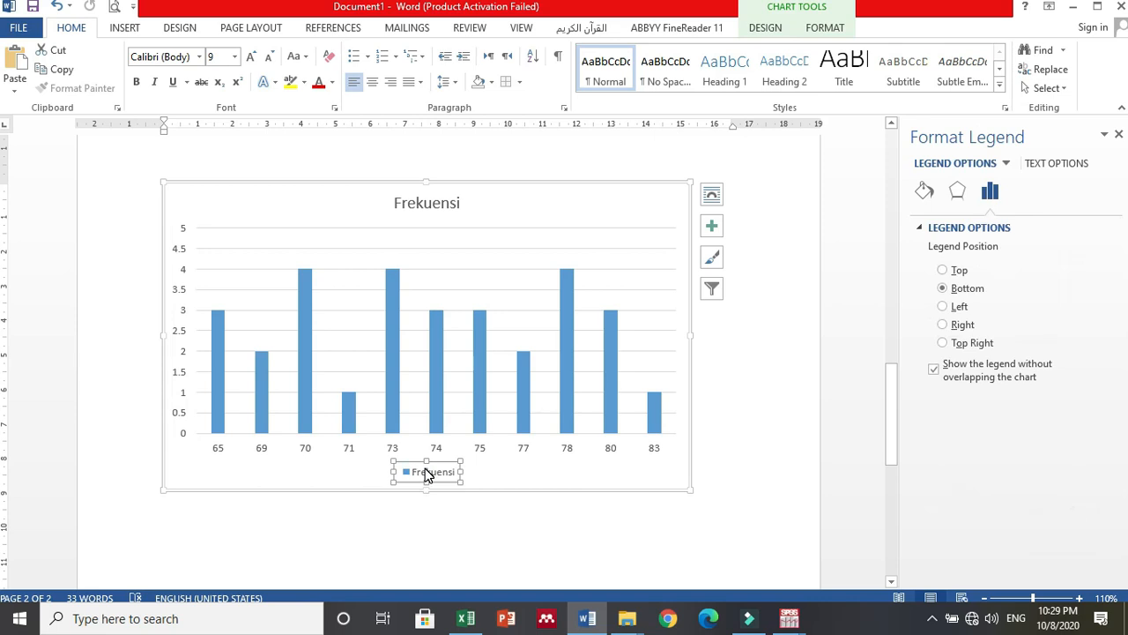
pyautogui.click(184, 356)
pyautogui.moveTo(162, 333); pyautogui.dragTo(126, 332)
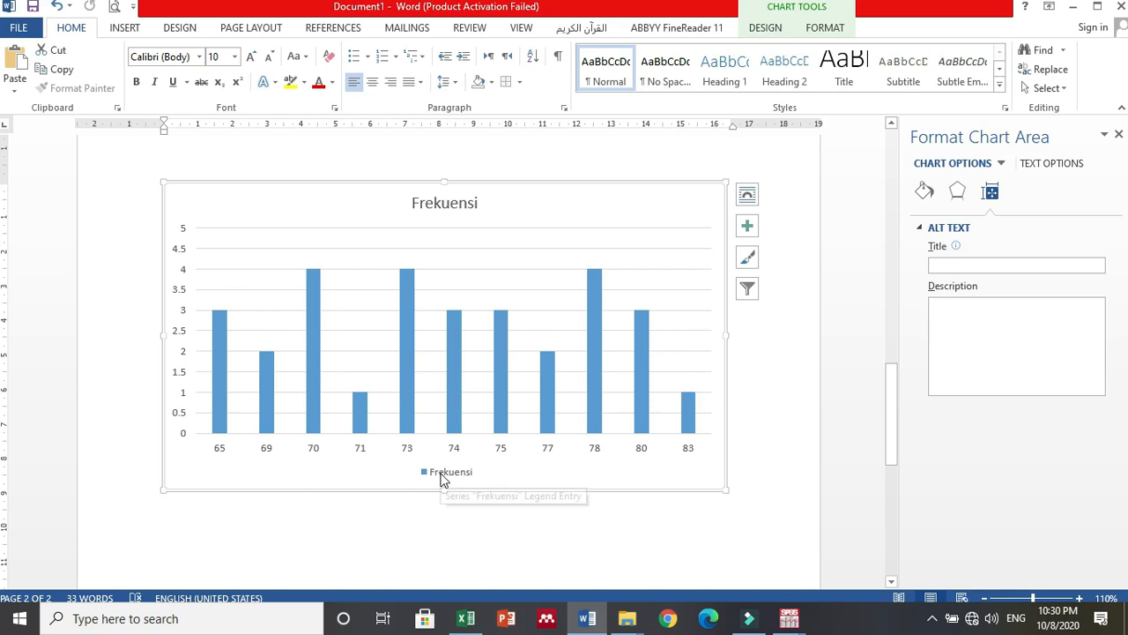
# - Replace the chart title with "Distribusi frekuensi Data Nilai Fiqh"
pyautogui.click(451, 202)
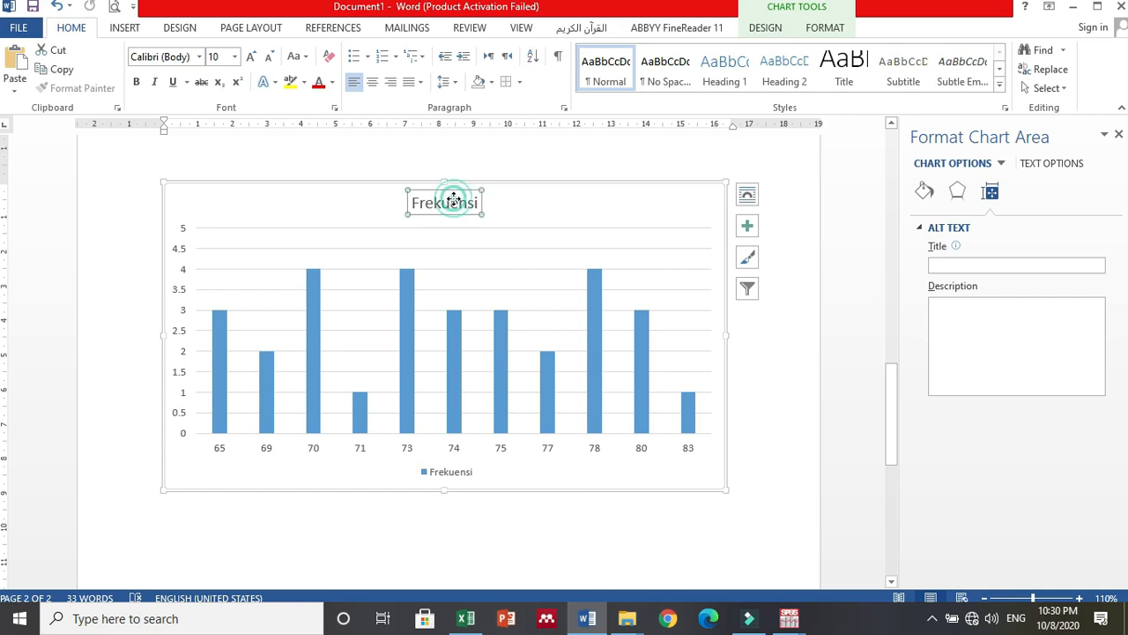
pyautogui.click(412, 200)
pyautogui.moveTo(486, 190); pyautogui.dragTo(492, 191)
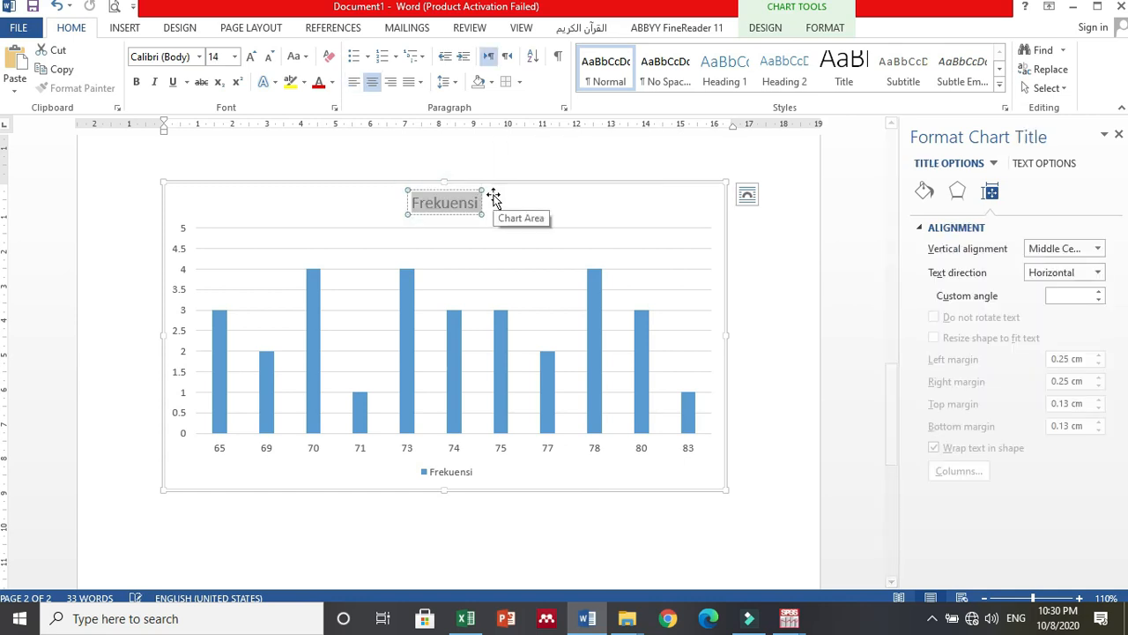
pyautogui.write('F')
pyautogui.press('BackSpace')
pyautogui.write('D')
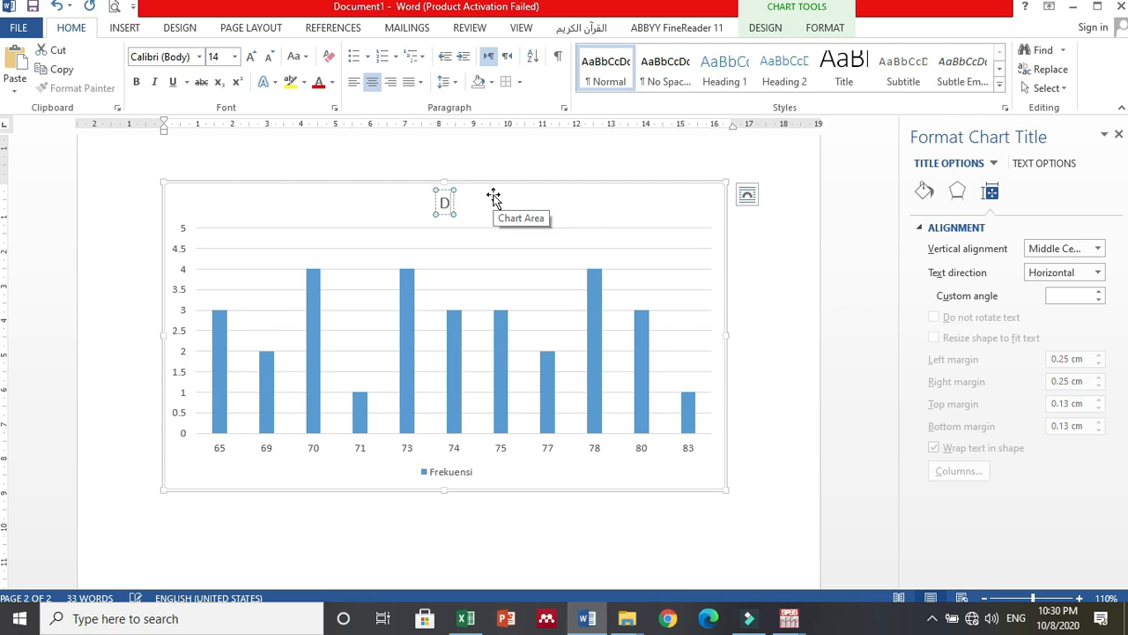
pyautogui.write('istribusi fre')
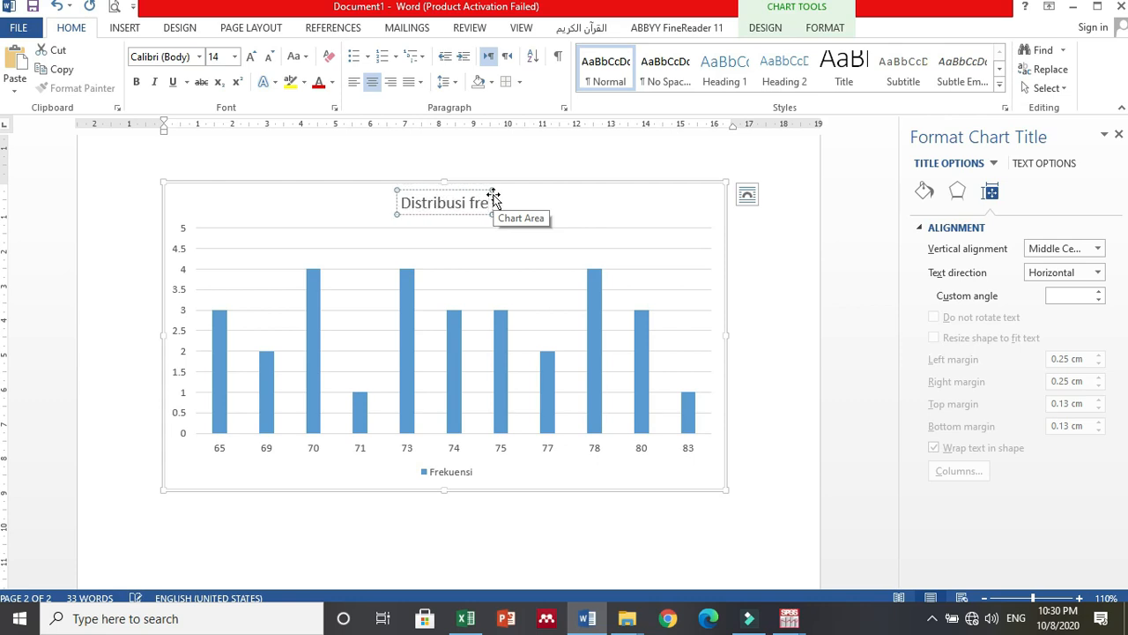
pyautogui.write('kuensi data')
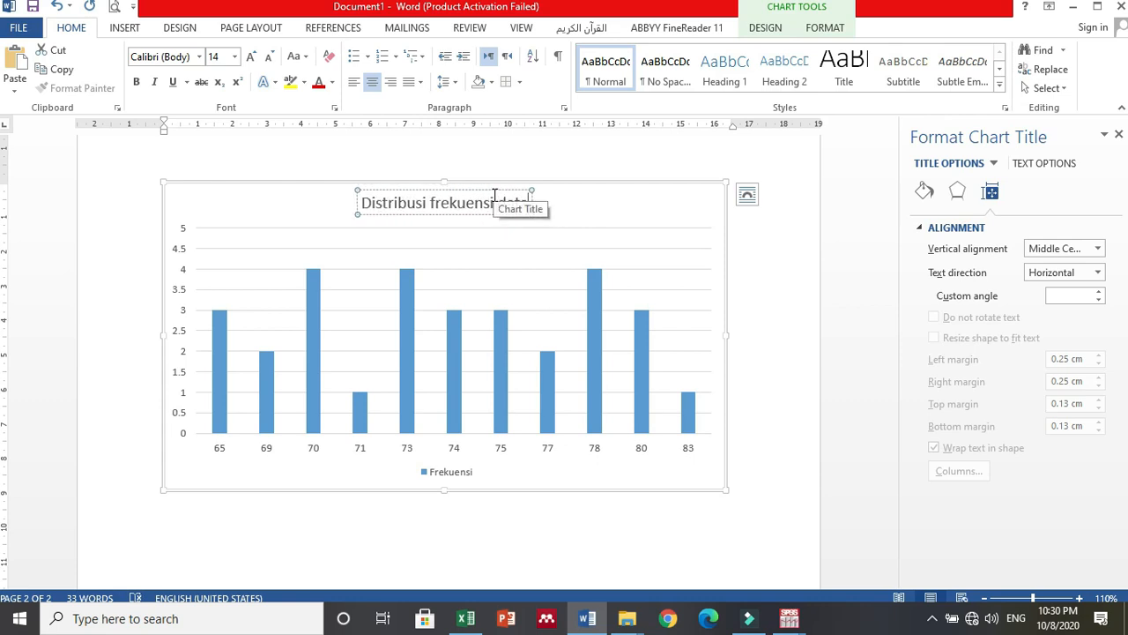
pyautogui.press('BackSpace')
pyautogui.press('BackSpace')
pyautogui.press('BackSpace')
pyautogui.press('BackSpace')
pyautogui.press('BackSpace')
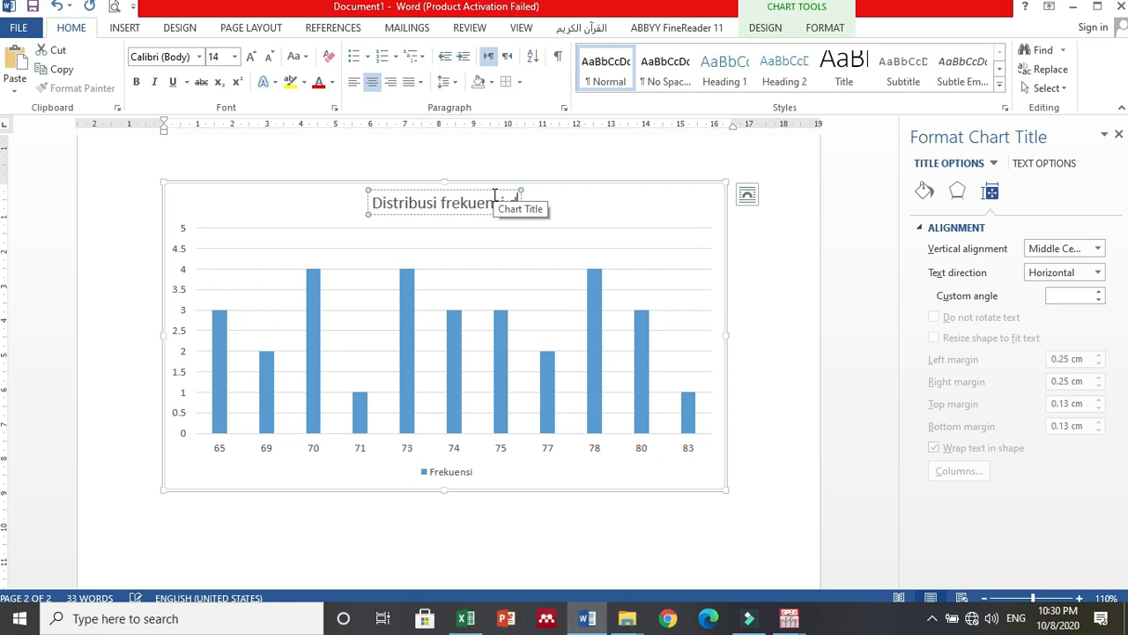
pyautogui.write('iData Nilai Fiqh')
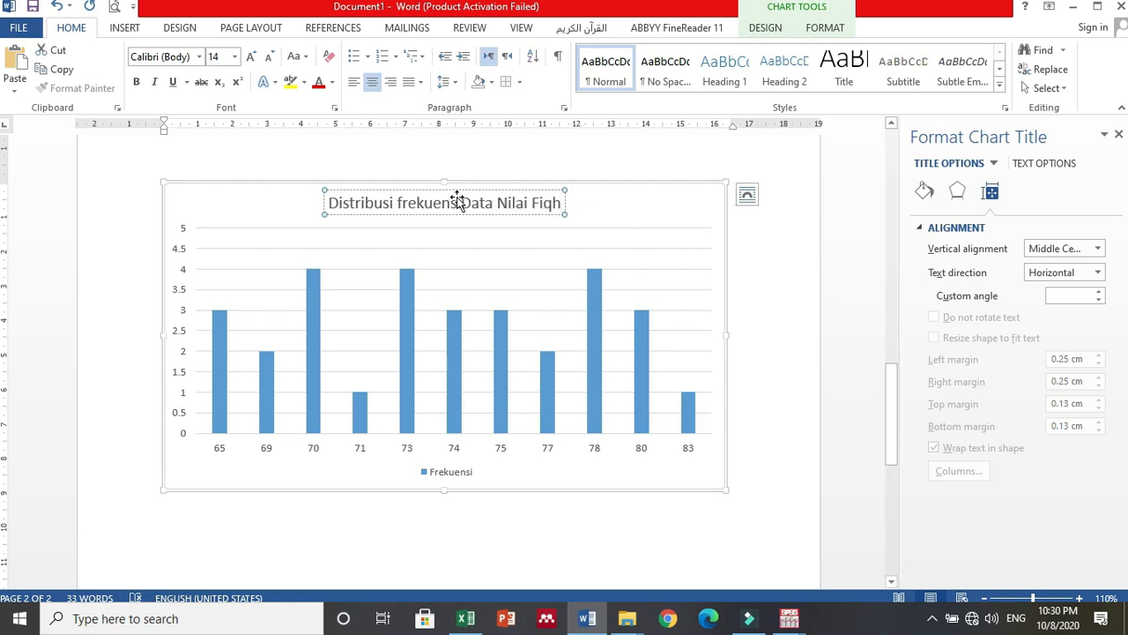
pyautogui.click(461, 200)
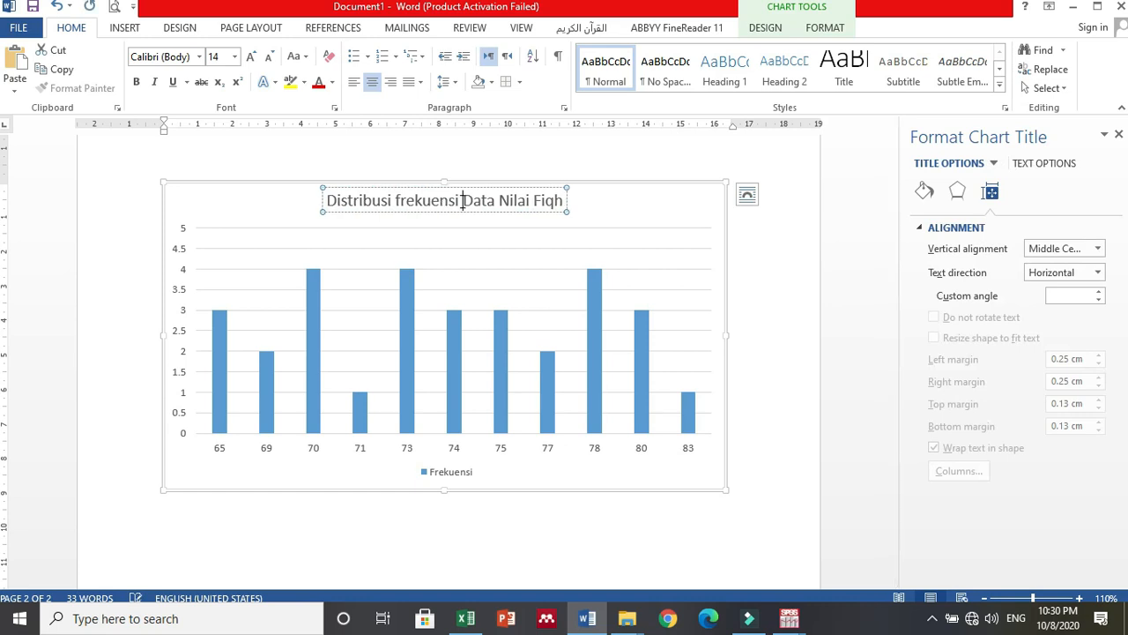
pyautogui.click(695, 549)
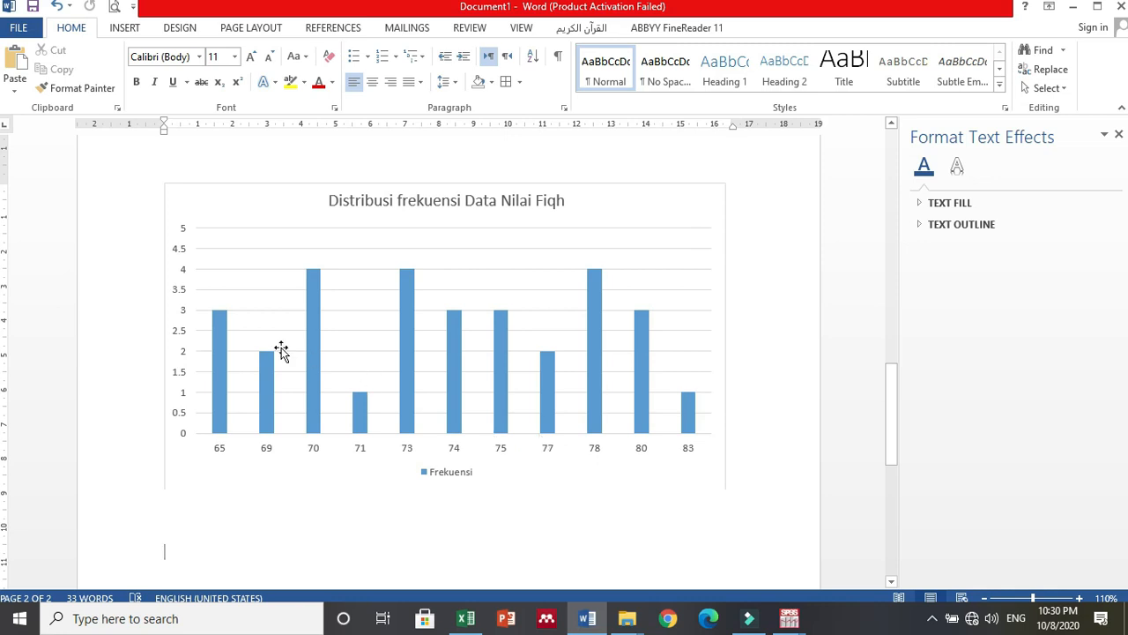
# - Apply the quick layout with a vertical axis title and a data table beneath the columns to the chart
pyautogui.click(220, 320)
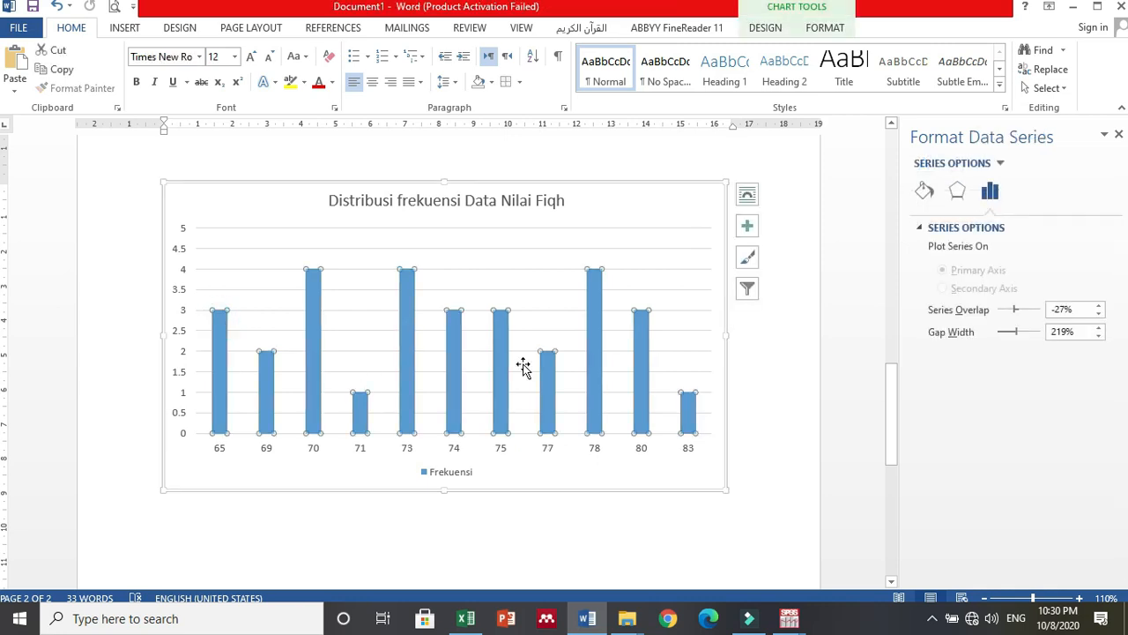
pyautogui.click(766, 31)
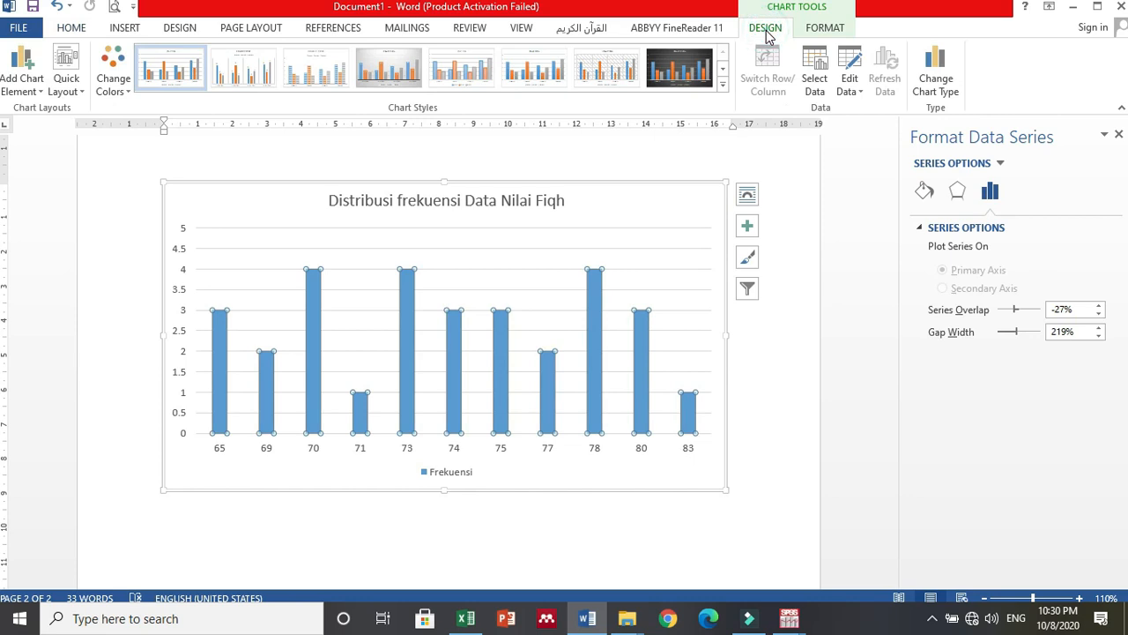
pyautogui.click(63, 94)
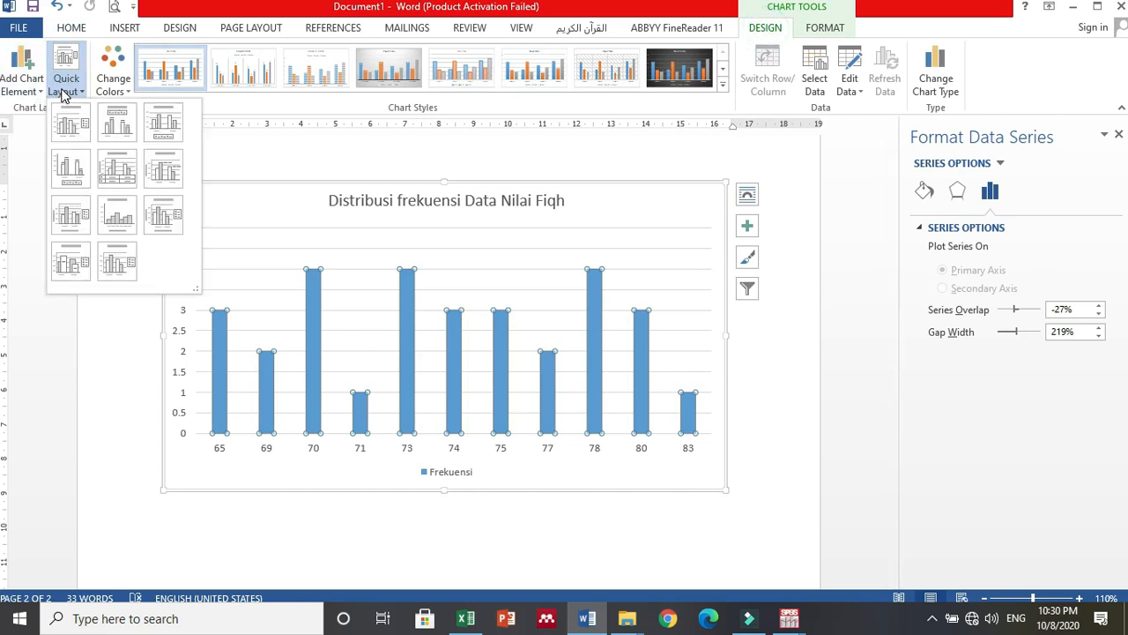
pyautogui.click(116, 170)
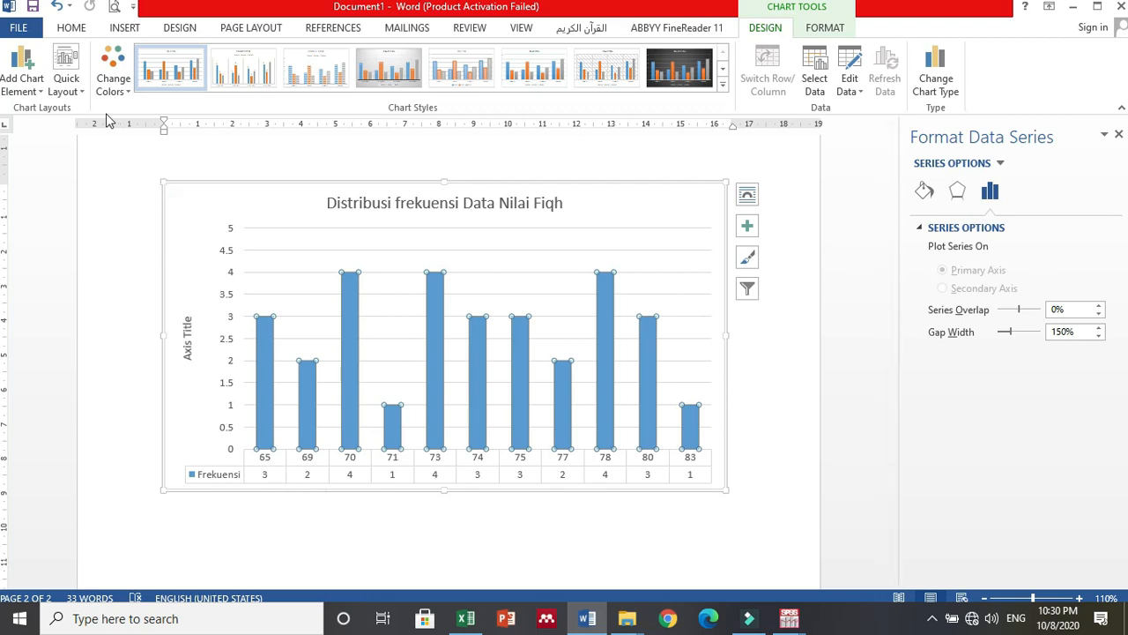
# - Add data labels to the Frekuensi columns at the Outside End position, then deselect the chart
pyautogui.click(67, 85)
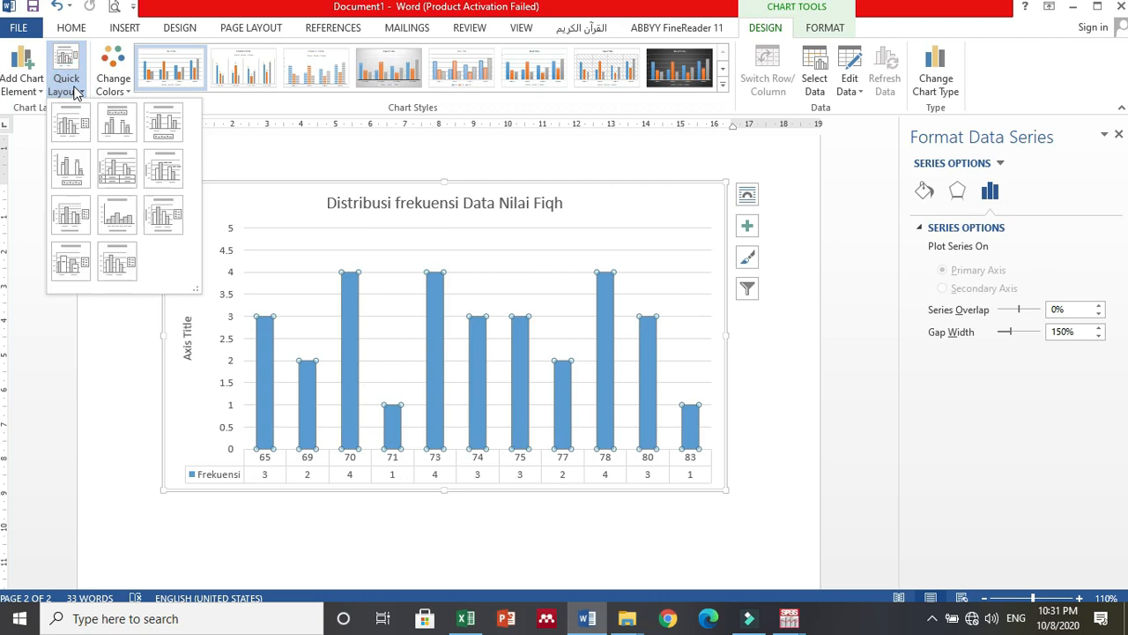
pyautogui.click(34, 92)
pyautogui.click(33, 93)
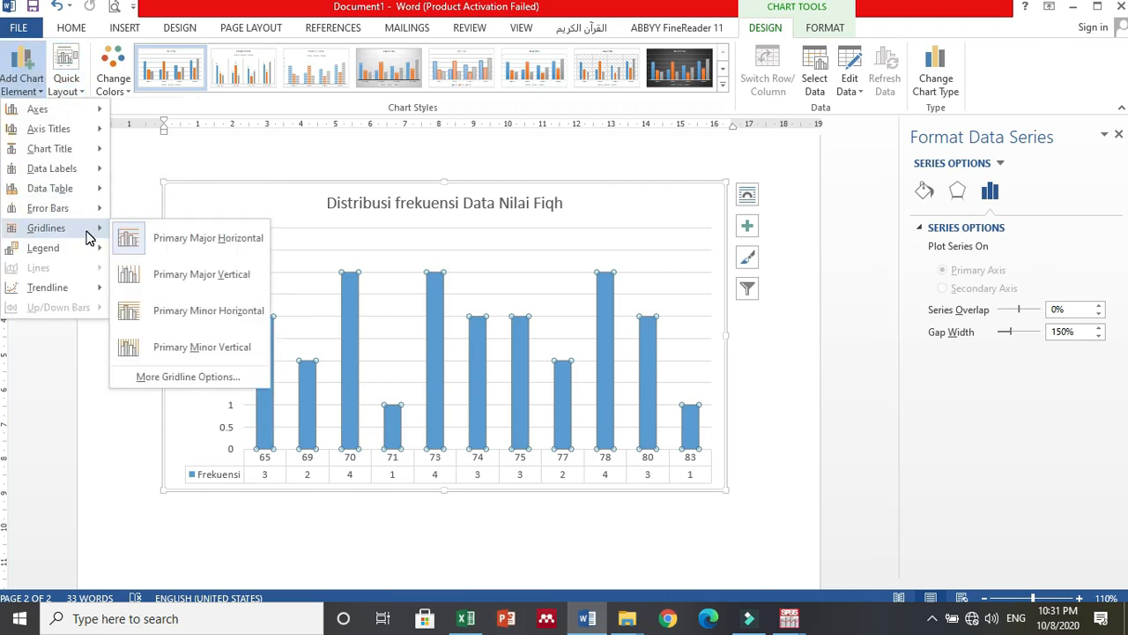
pyautogui.moveTo(87, 253)
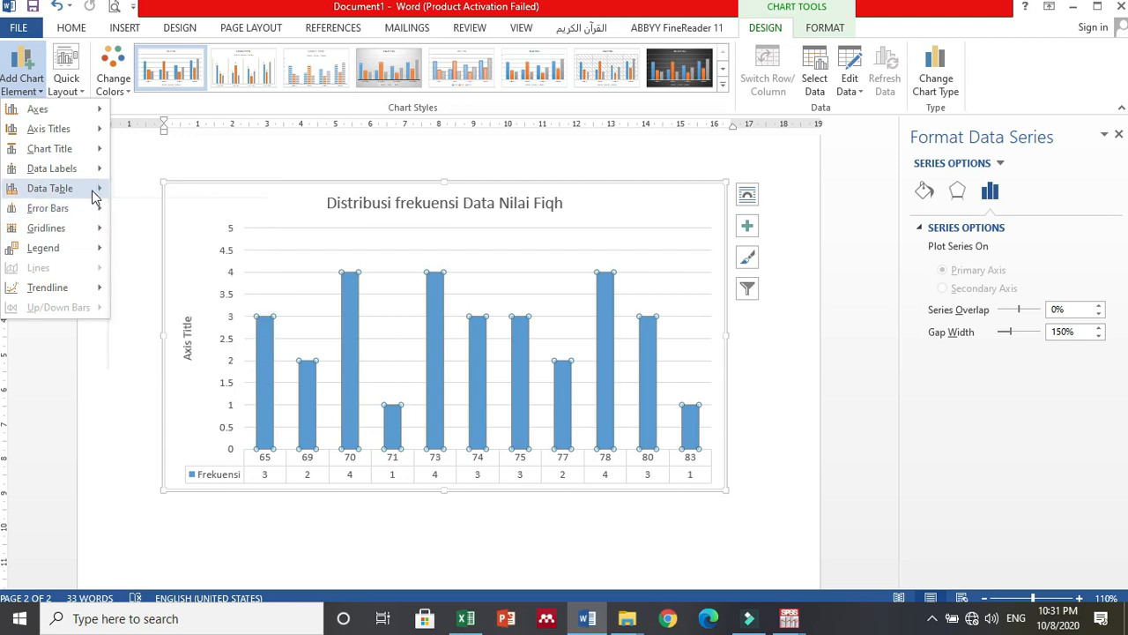
pyautogui.moveTo(94, 192)
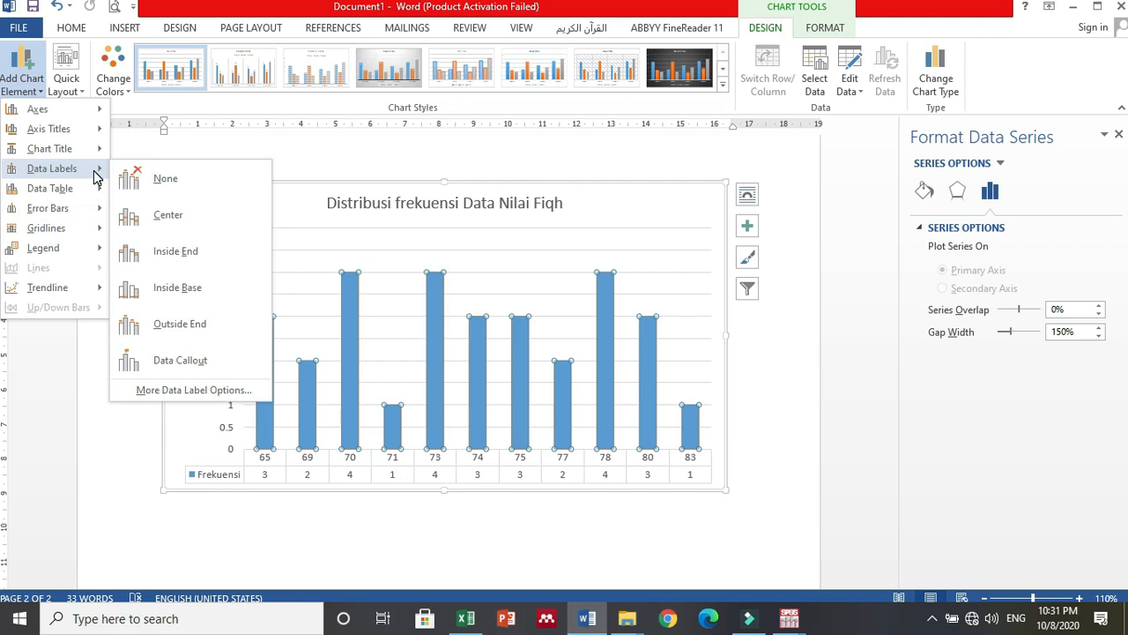
pyautogui.click(155, 328)
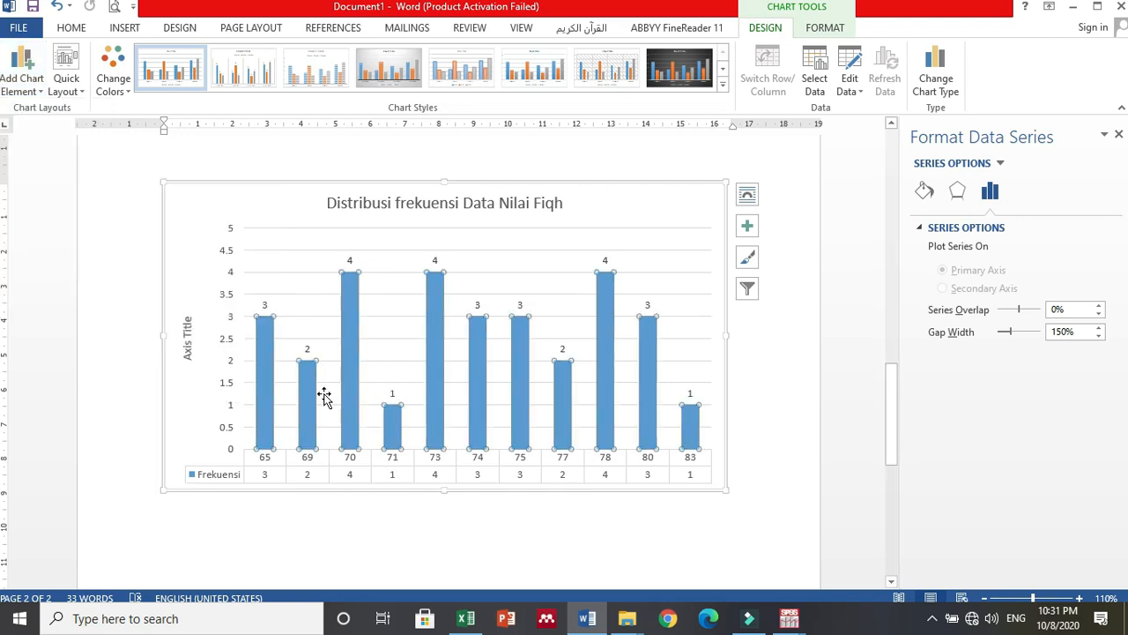
pyautogui.click(755, 464)
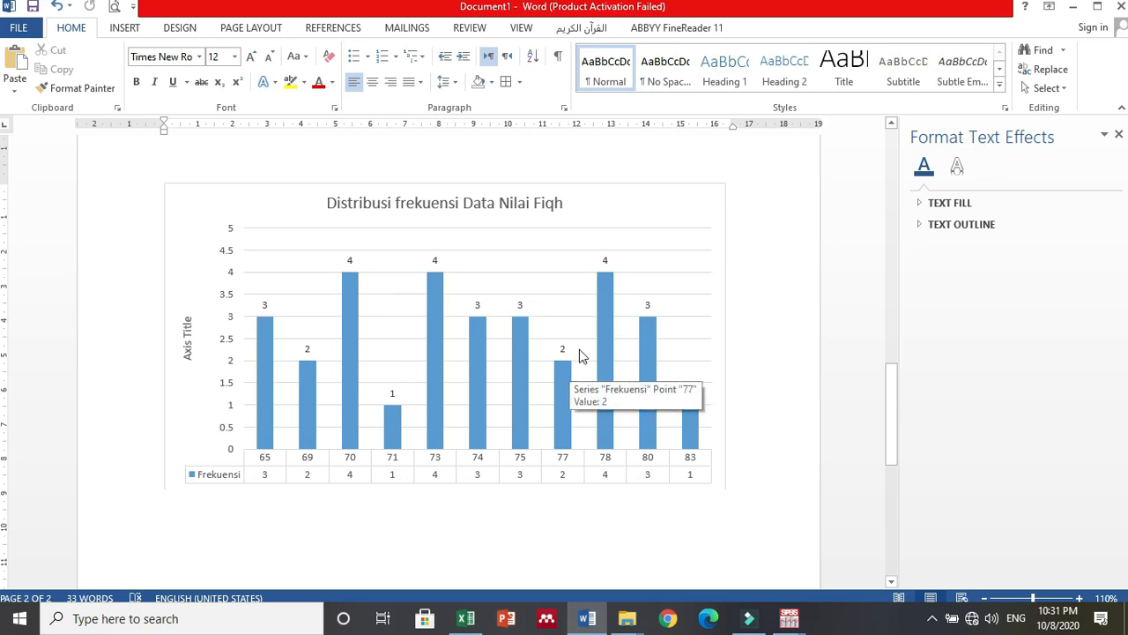
pyautogui.click(730, 412)
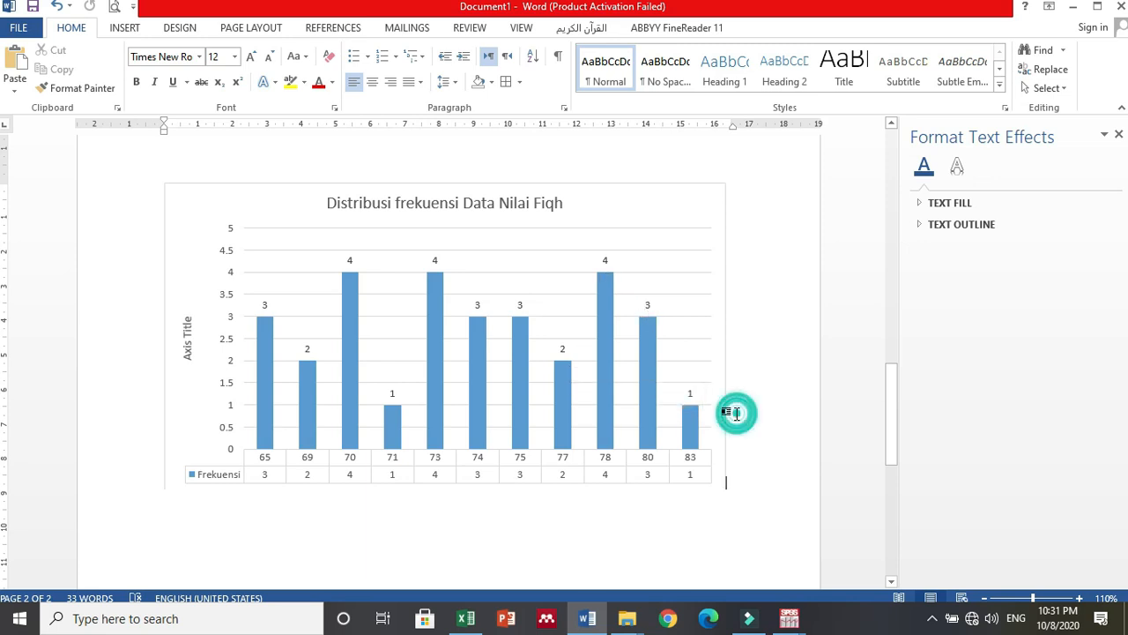
# - Place the insertion point on the empty line below the column chart
pyautogui.click(901, 403)
pyautogui.moveTo(889, 408); pyautogui.dragTo(889, 401)
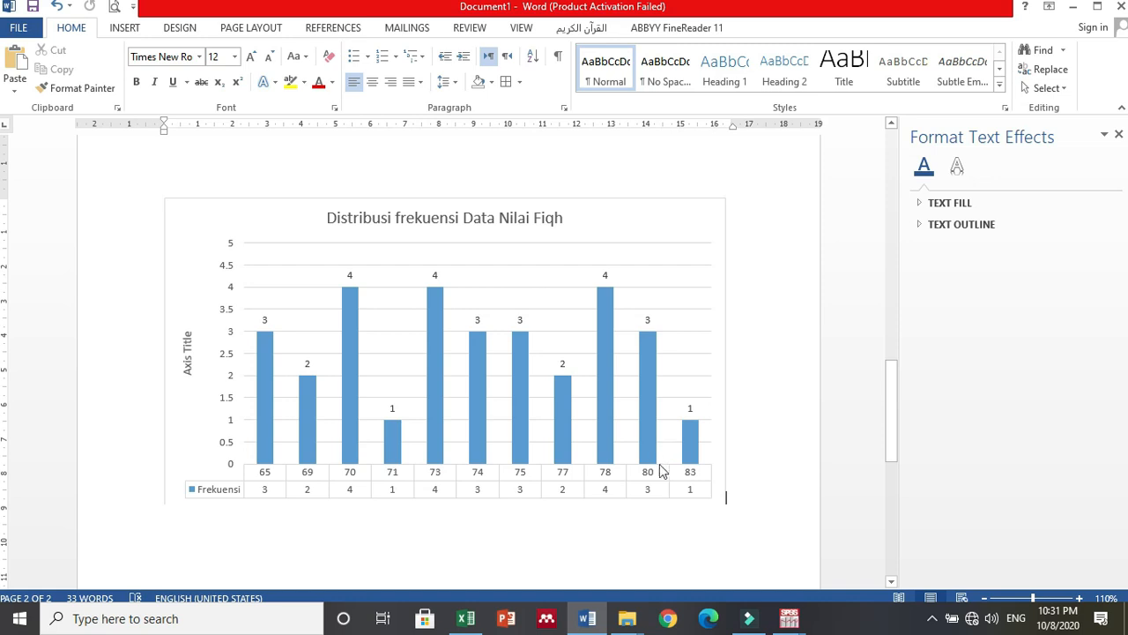
pyautogui.moveTo(657, 365)
pyautogui.moveTo(893, 392); pyautogui.dragTo(926, 445)
pyautogui.click(539, 294)
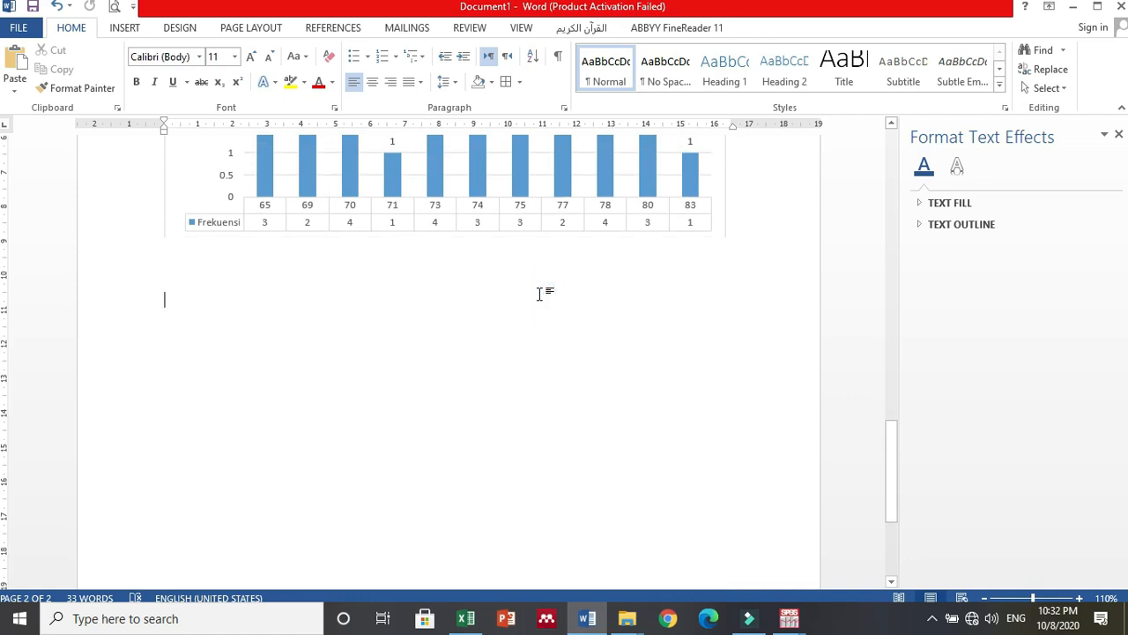
# - Enter "KKM = 70" on the empty line below the column chart and highlight it in yellow
pyautogui.write('KKM = 70')
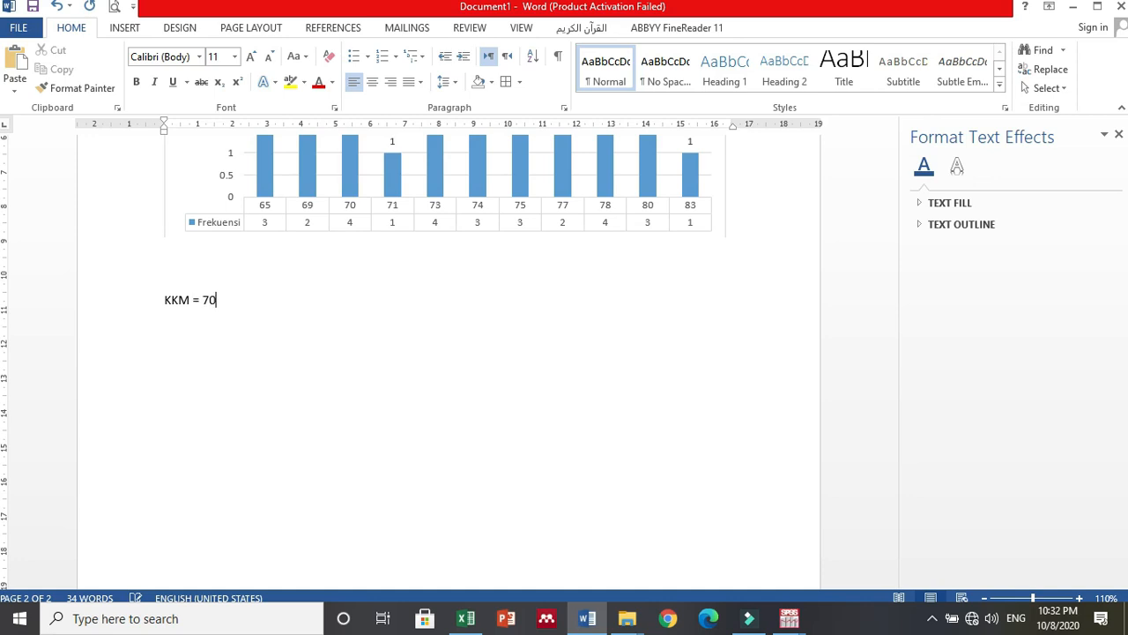
pyautogui.moveTo(160, 300); pyautogui.dragTo(272, 293)
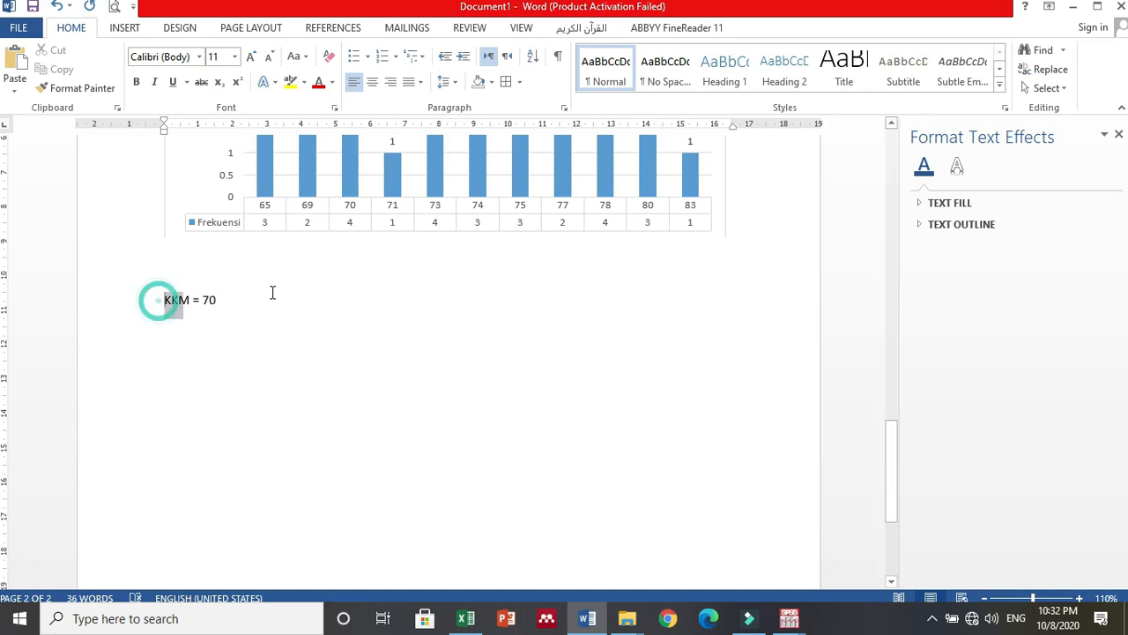
pyautogui.click(291, 82)
pyautogui.click(302, 304)
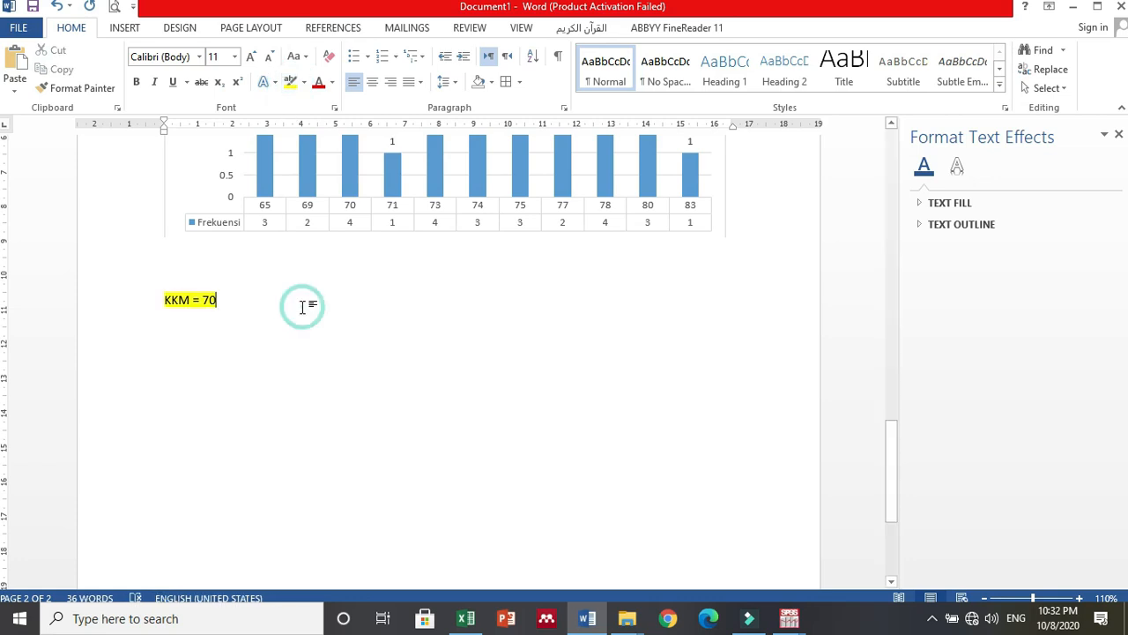
# - Insert a table of three columns and three rows on a new line below "KKM = 70"
pyautogui.press('Return')
pyautogui.click(126, 28)
pyautogui.click(126, 79)
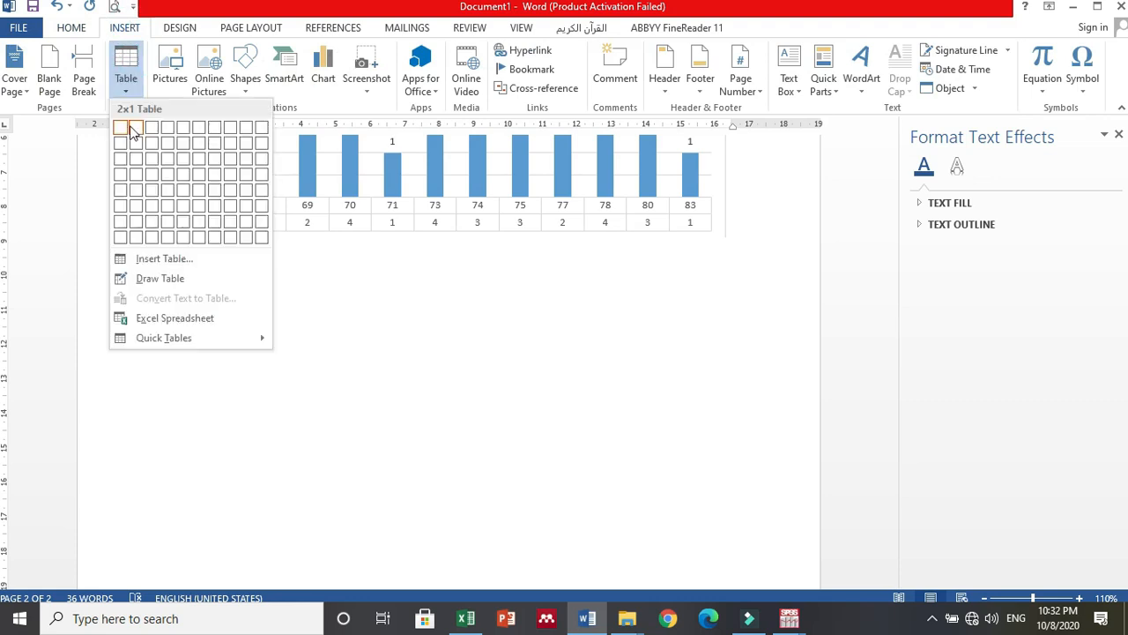
pyautogui.click(151, 158)
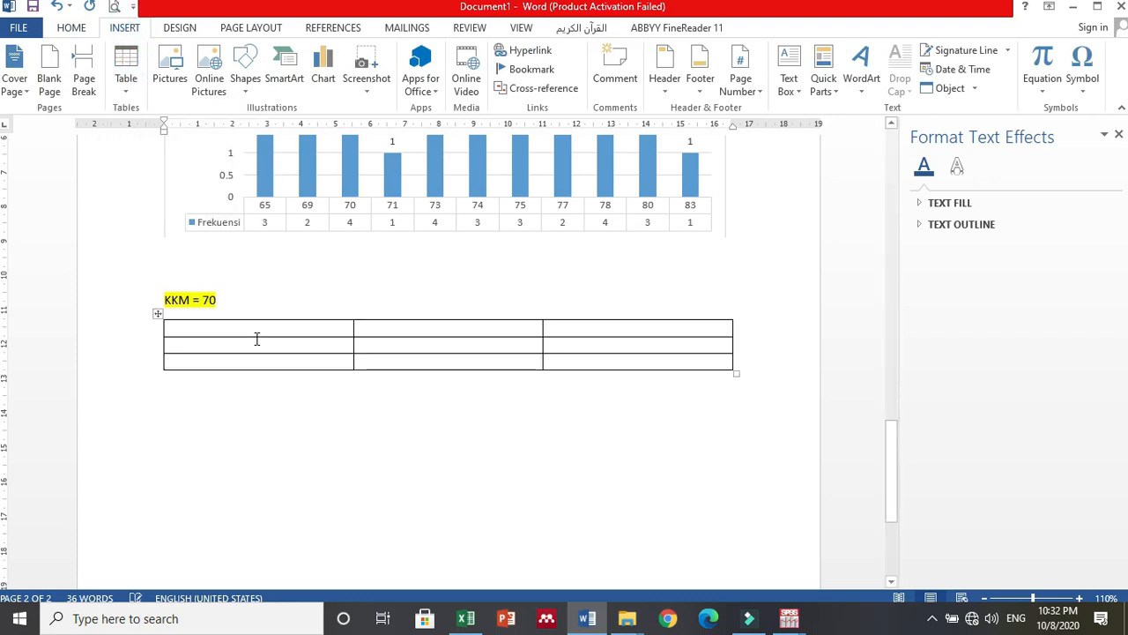
# - Fill the table's header row with NO, INTERVAL and INTERPRESTASI
pyautogui.click(270, 319)
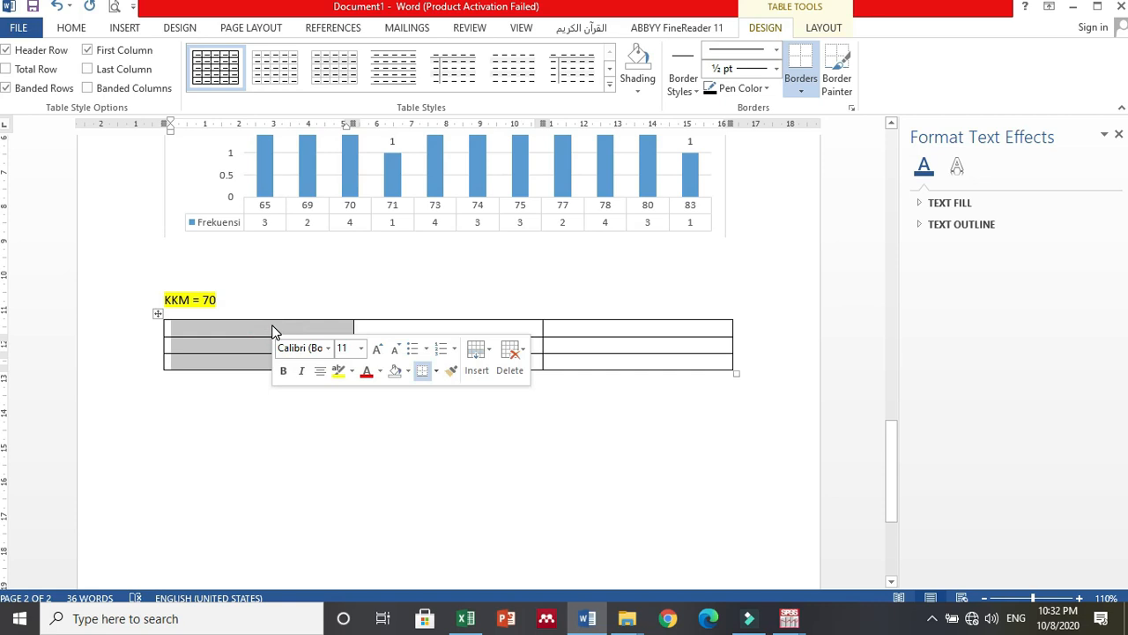
pyautogui.click(272, 327)
pyautogui.write('NO')
pyautogui.press('Tab')
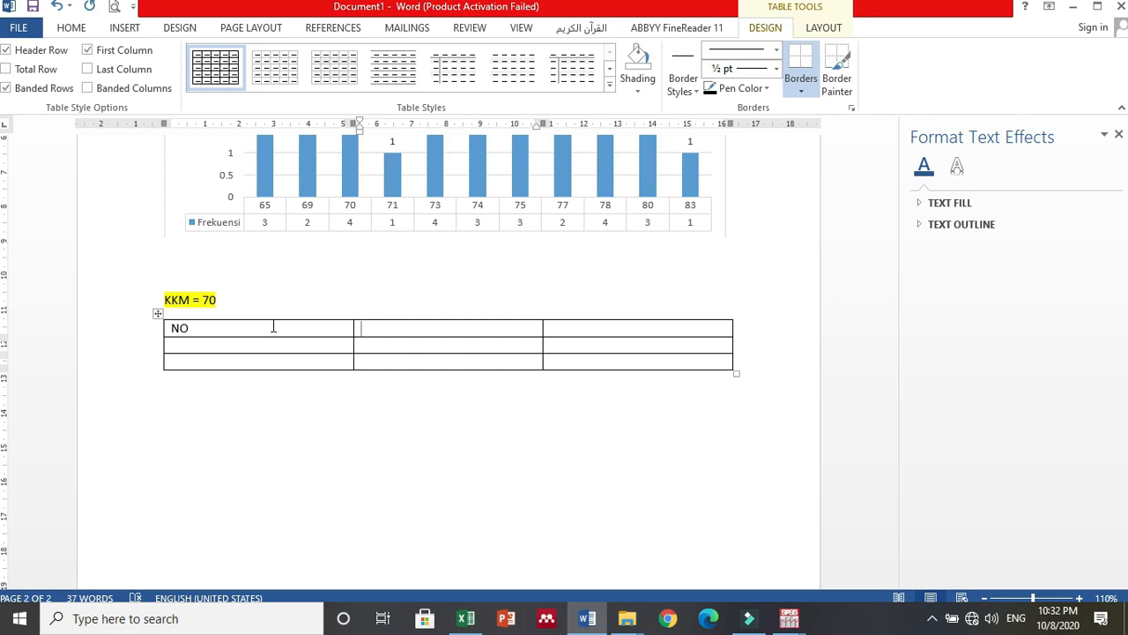
pyautogui.write('INTERVAL')
pyautogui.press('Tab')
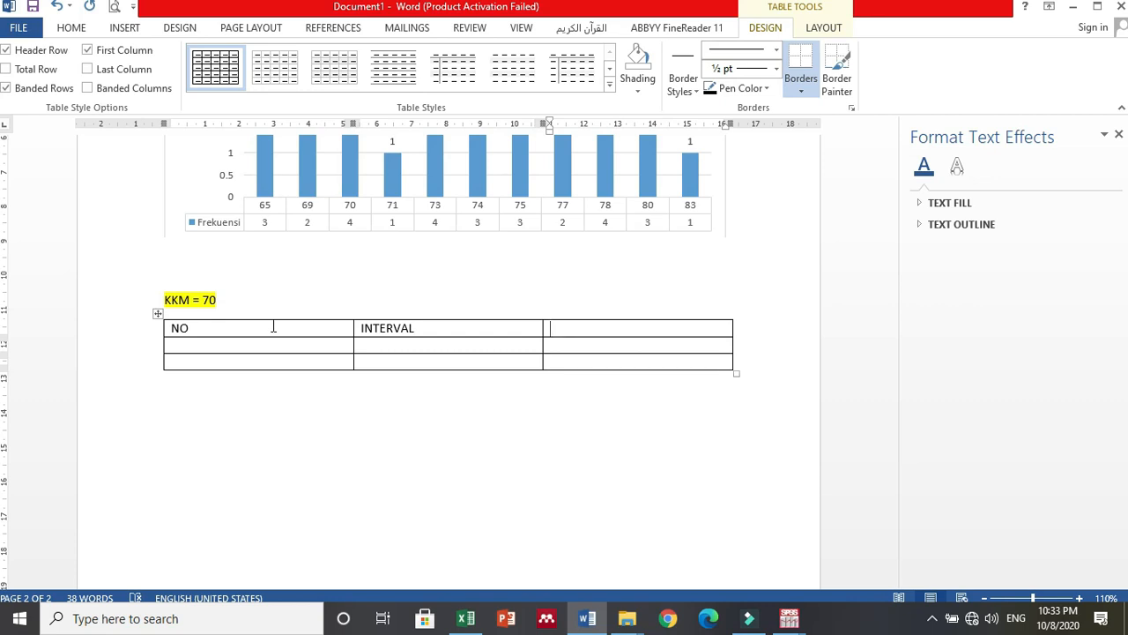
pyautogui.write('INTERPRESTASI')
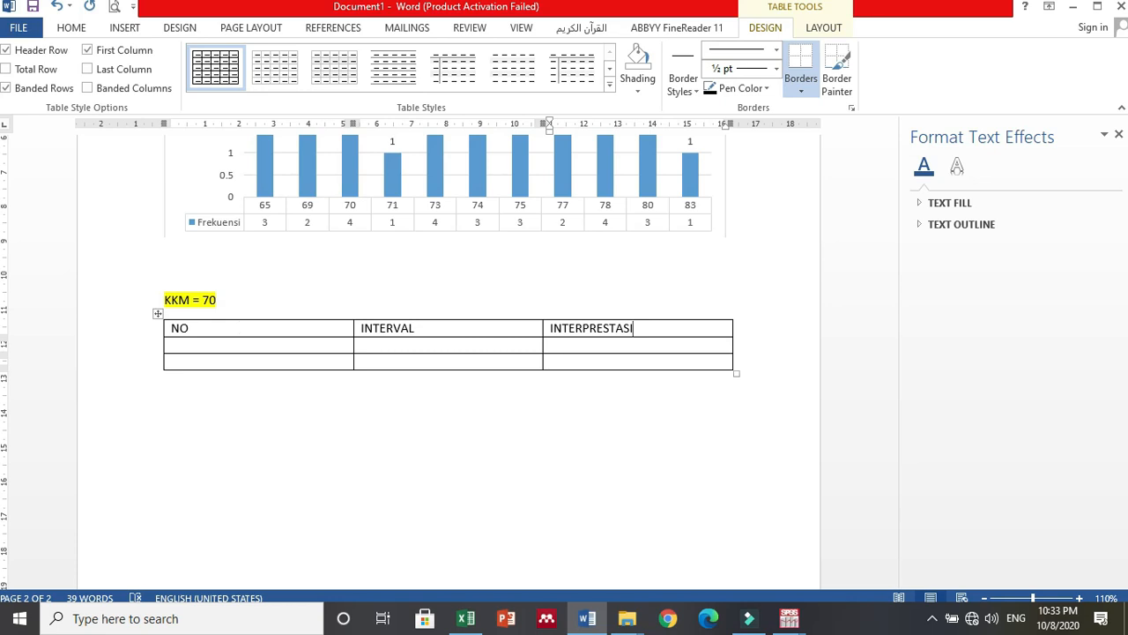
# - Center the text of the whole table horizontally and vertically in its cells
pyautogui.click(157, 313)
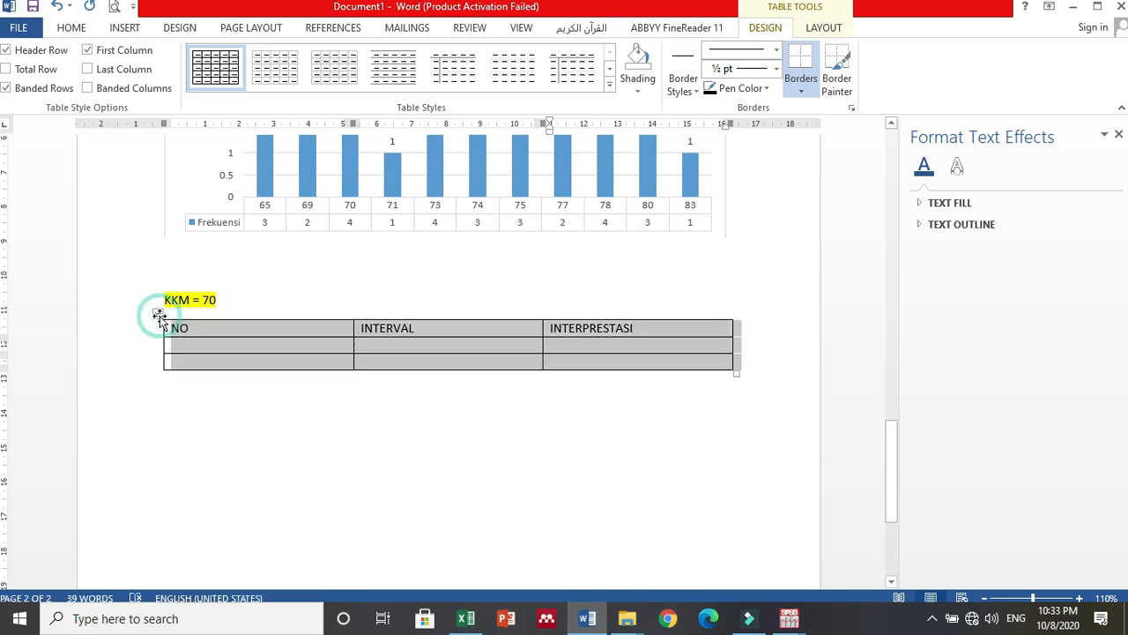
pyautogui.click(73, 29)
pyautogui.click(372, 82)
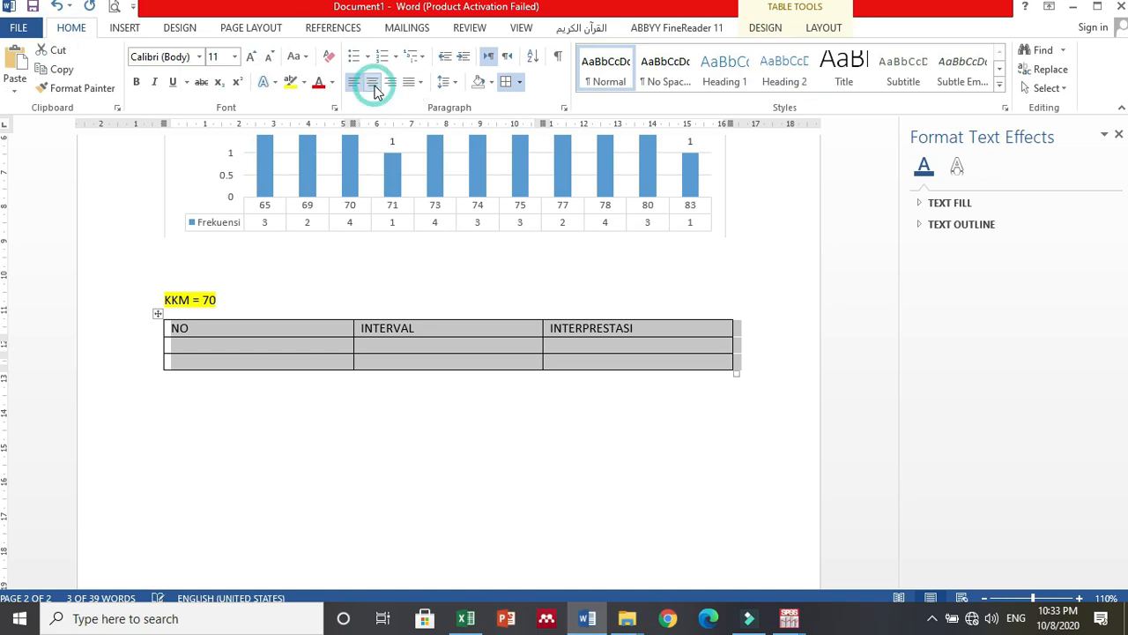
pyautogui.click(824, 27)
pyautogui.click(816, 72)
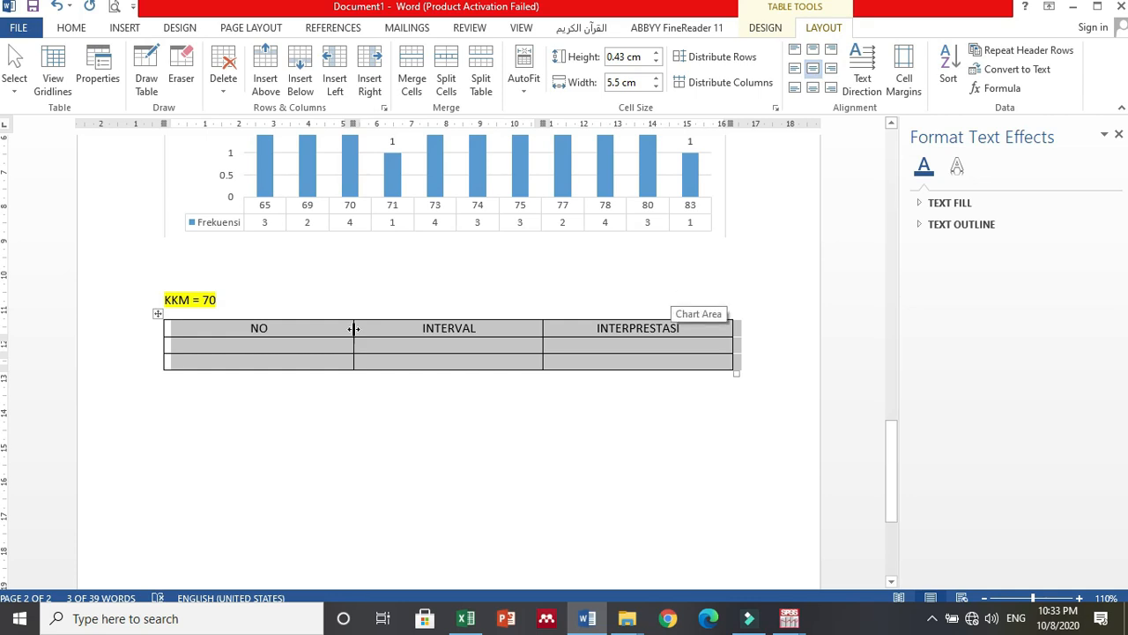
# - Narrow the NO column to about 2.74 cm and the INTERVAL column to about 7 cm
pyautogui.moveTo(353, 328); pyautogui.dragTo(257, 328)
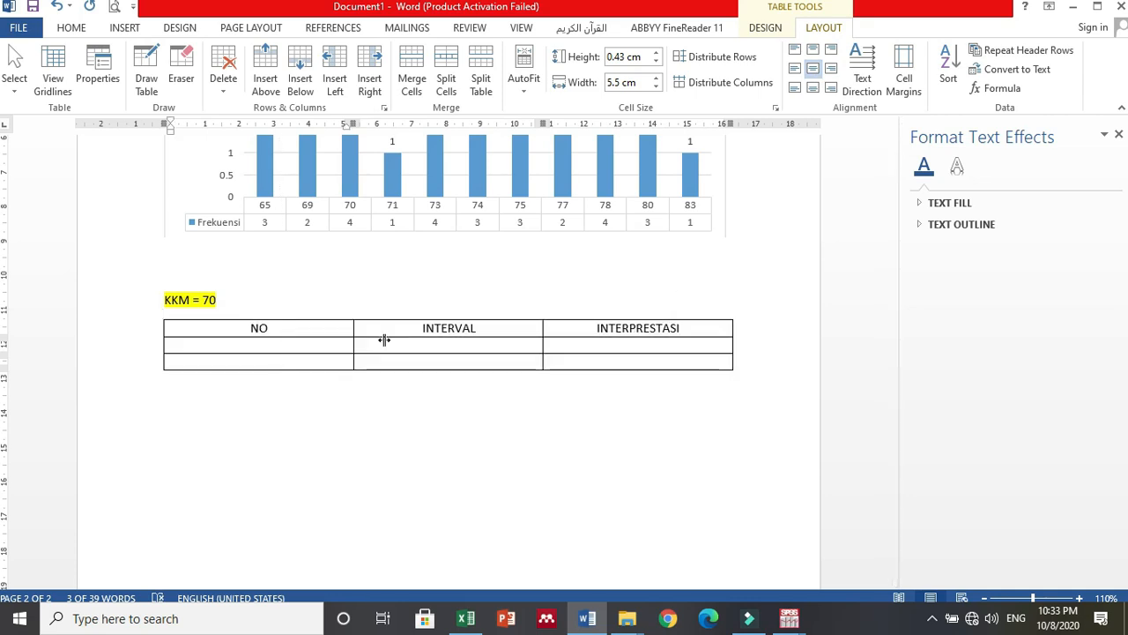
pyautogui.click(432, 330)
pyautogui.moveTo(353, 328); pyautogui.dragTo(256, 342)
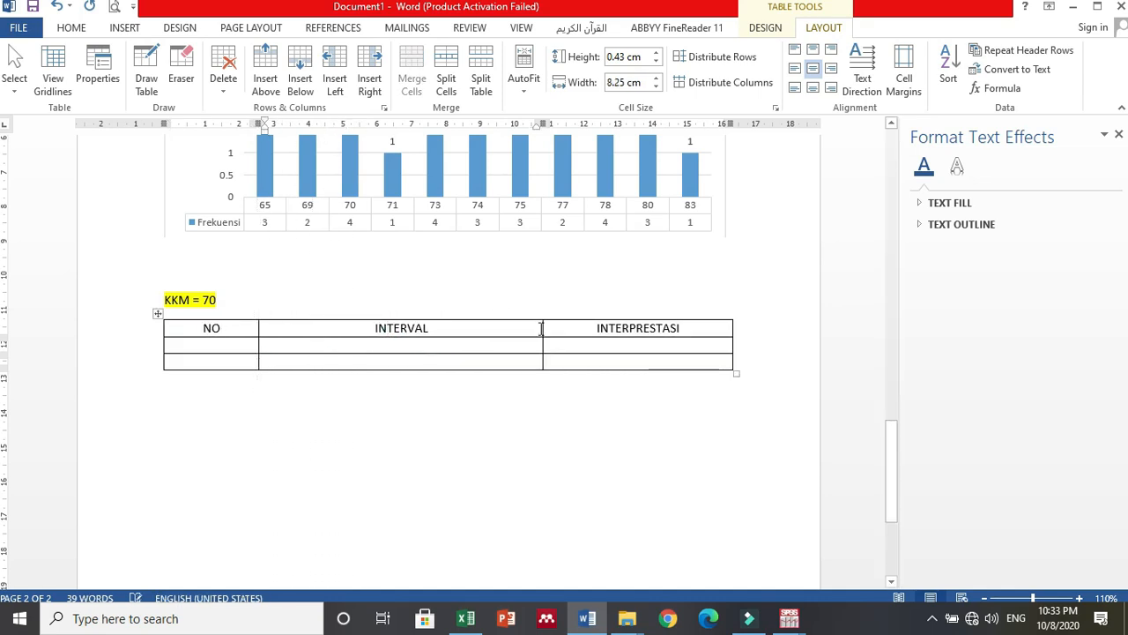
pyautogui.moveTo(540, 328); pyautogui.dragTo(499, 327)
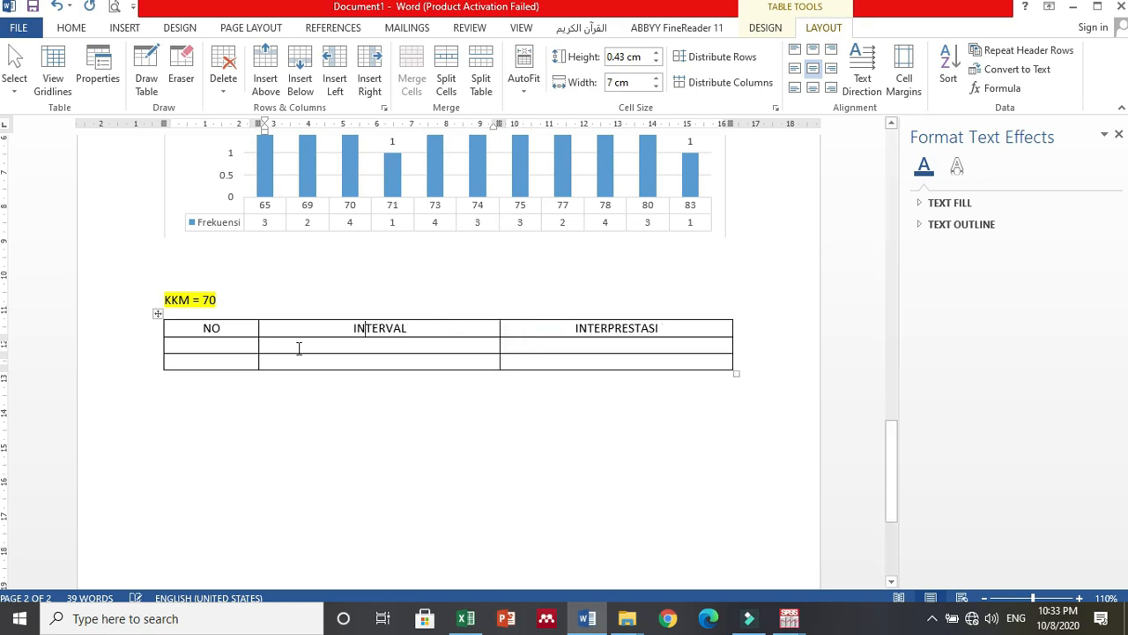
# - Number the rows 1 to 4 in the NO column, adding two rows at the end of the table
pyautogui.click(242, 345)
pyautogui.write('1')
pyautogui.press('Down')
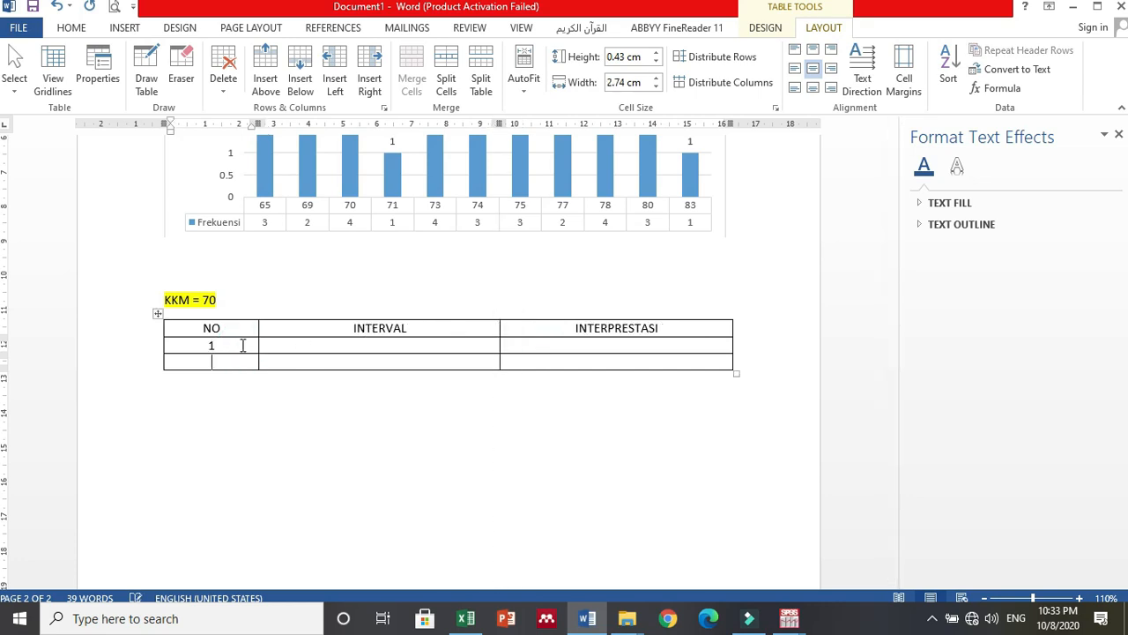
pyautogui.write('2')
pyautogui.click(745, 357)
pyautogui.press('Return')
pyautogui.write('3')
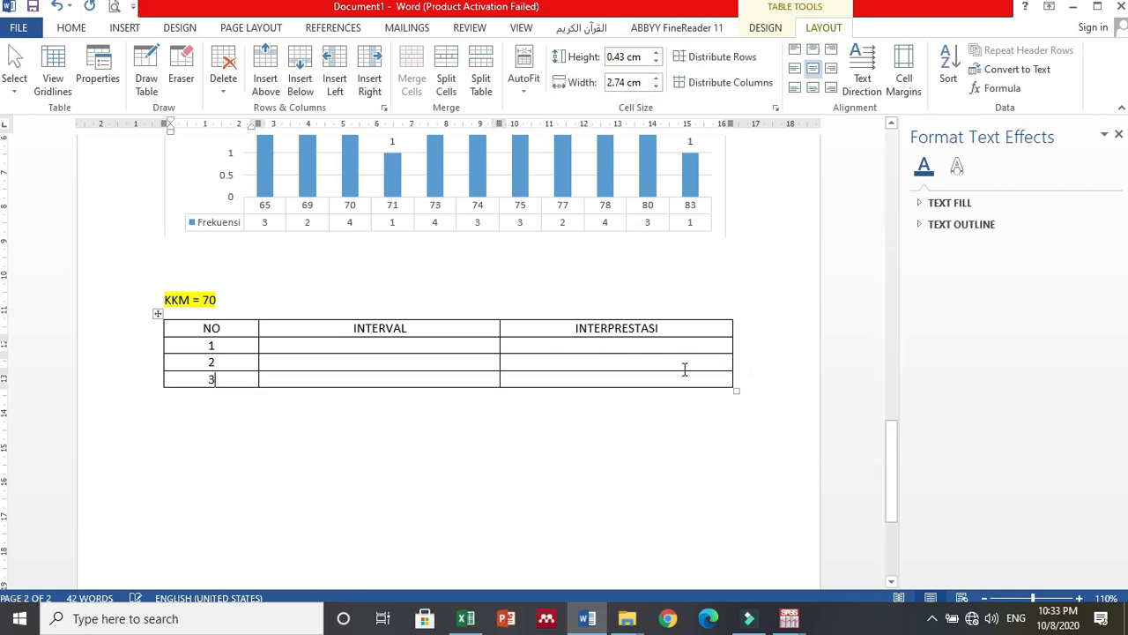
pyautogui.click(749, 379)
pyautogui.press('Return')
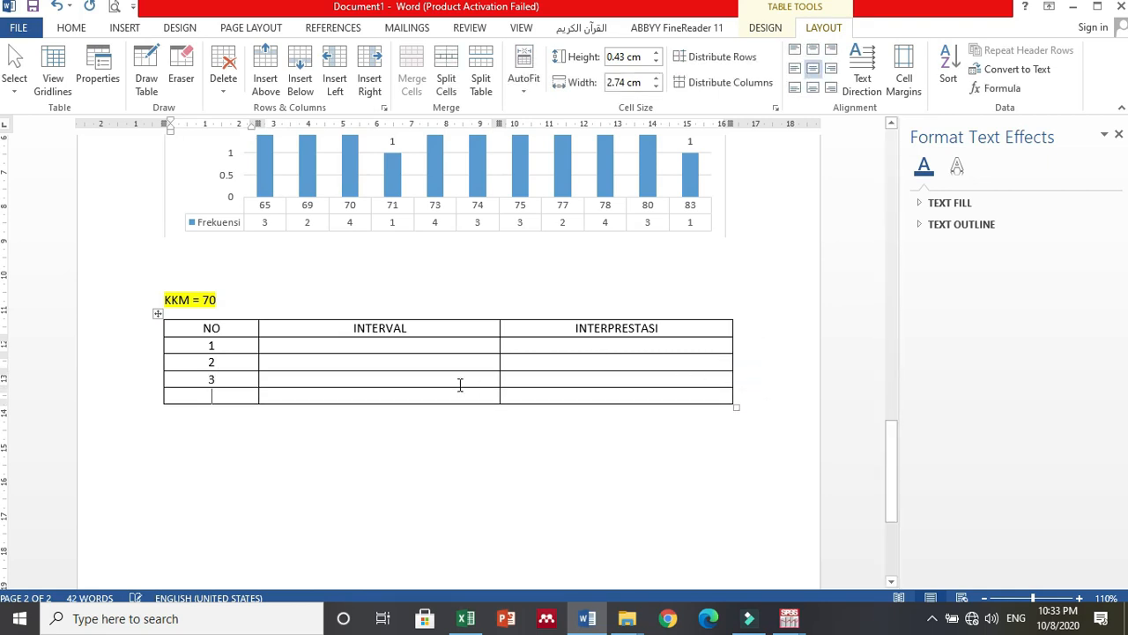
pyautogui.write('4')
# - Fill row 1 with the interval "< 70" and the interpretation "TIDAK LULUS/REMEDIAL"
pyautogui.click(384, 345)
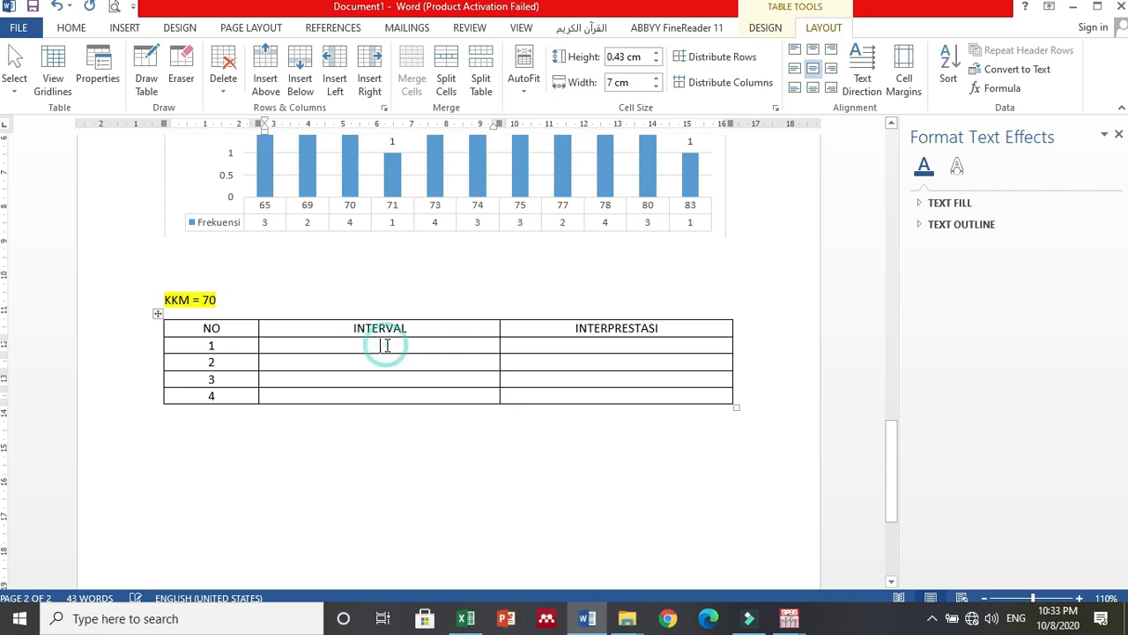
pyautogui.write('70')
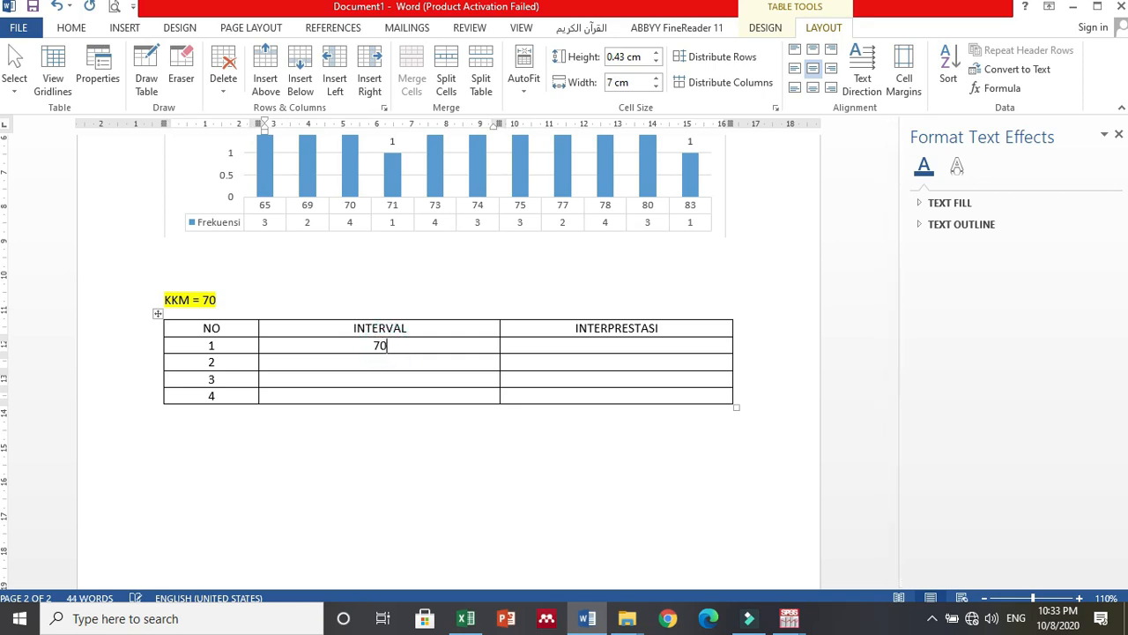
pyautogui.press('Left')
pyautogui.write(',')
pyautogui.press('BackSpace')
pyautogui.write('<')
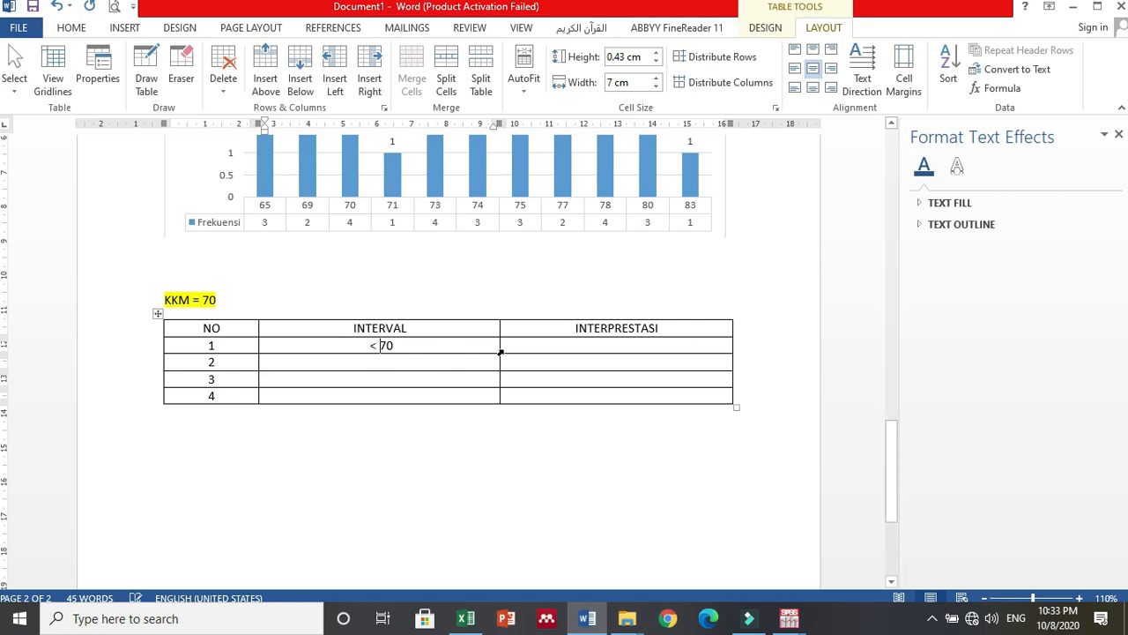
pyautogui.click(538, 347)
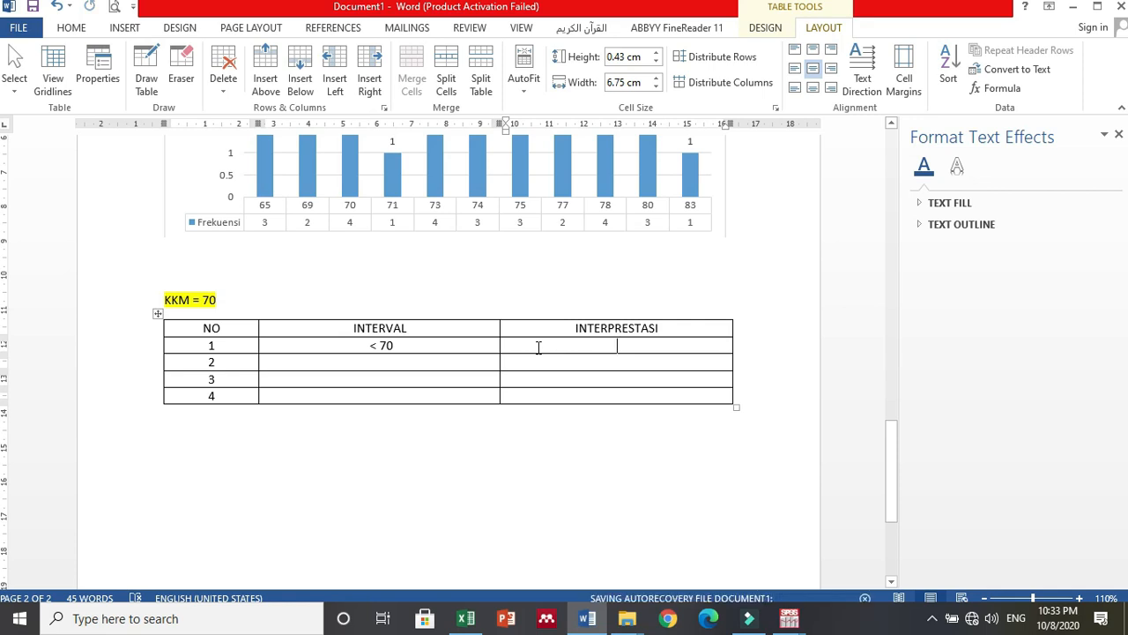
pyautogui.write('T')
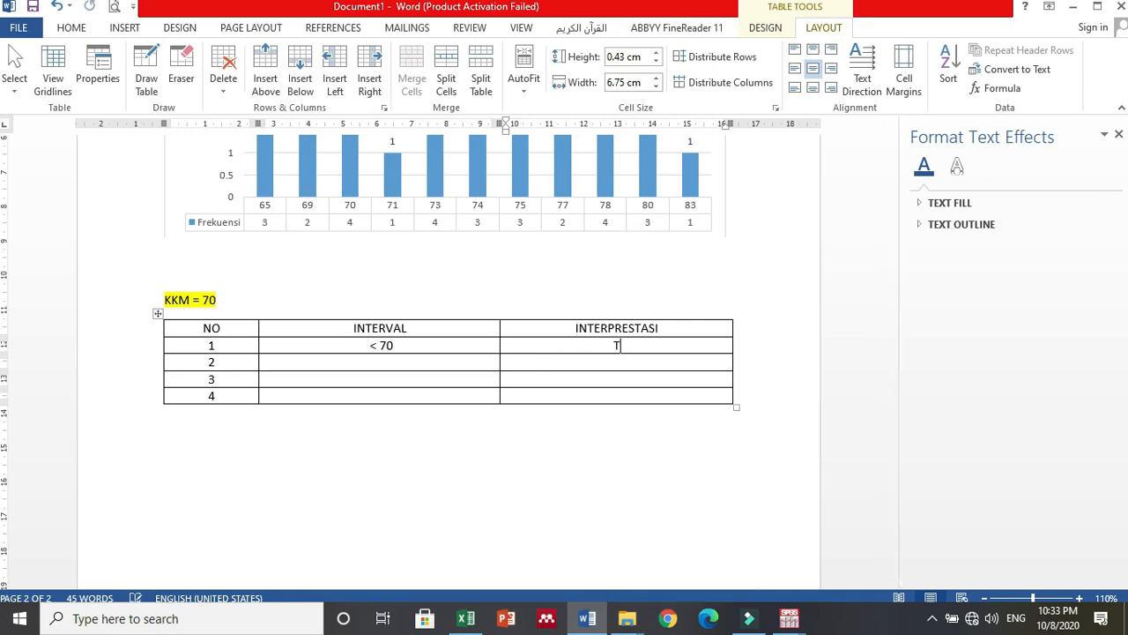
pyautogui.write('IDAK LULUS/REMEDIAL')
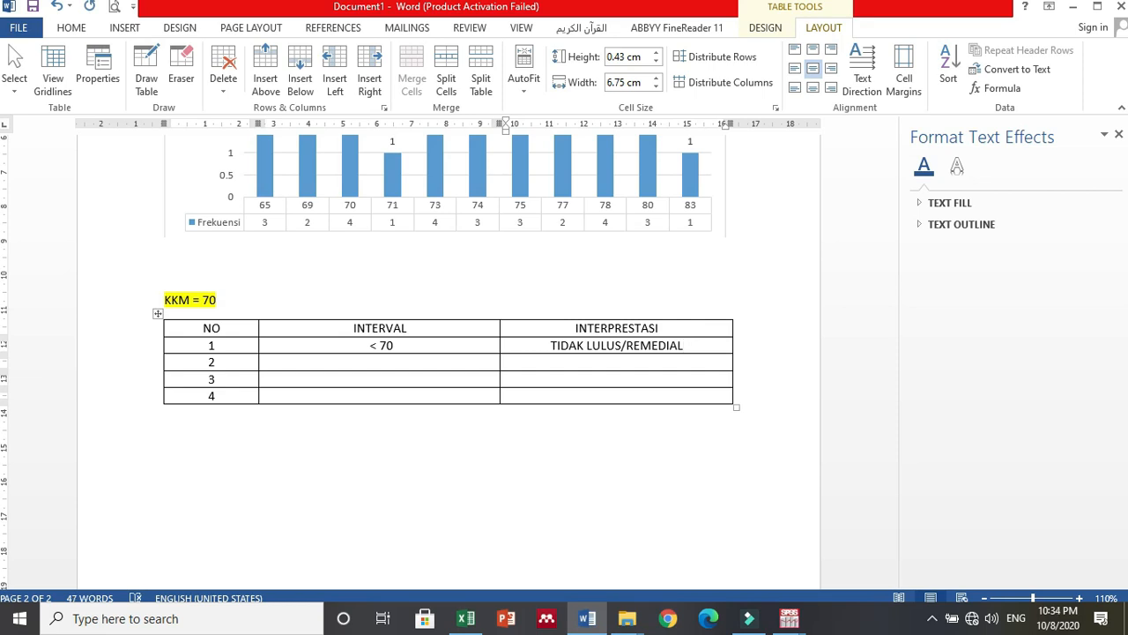
# - Write the calculation "100 – 70 = 30" on a line below the interval table
pyautogui.click(417, 468)
pyautogui.press('Return')
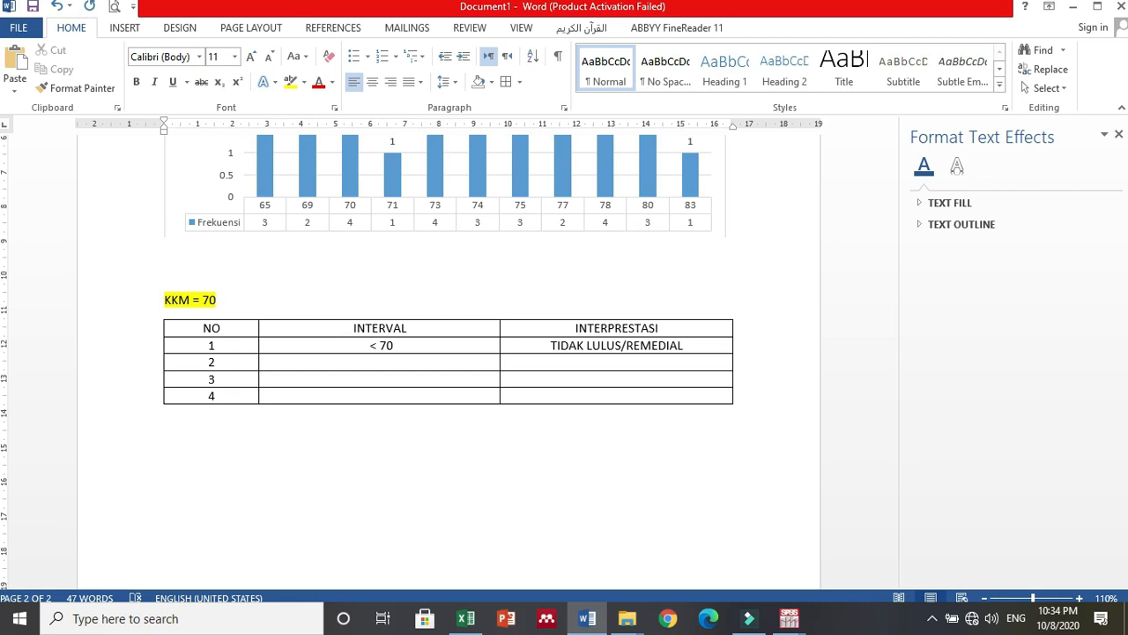
pyautogui.write('100 - ')
pyautogui.write('70 = 3-')
pyautogui.press('BackSpace')
pyautogui.write('0')
# - Highlight the result 30 of the calculation below the table in yellow
pyautogui.moveTo(161, 440); pyautogui.dragTo(229, 441)
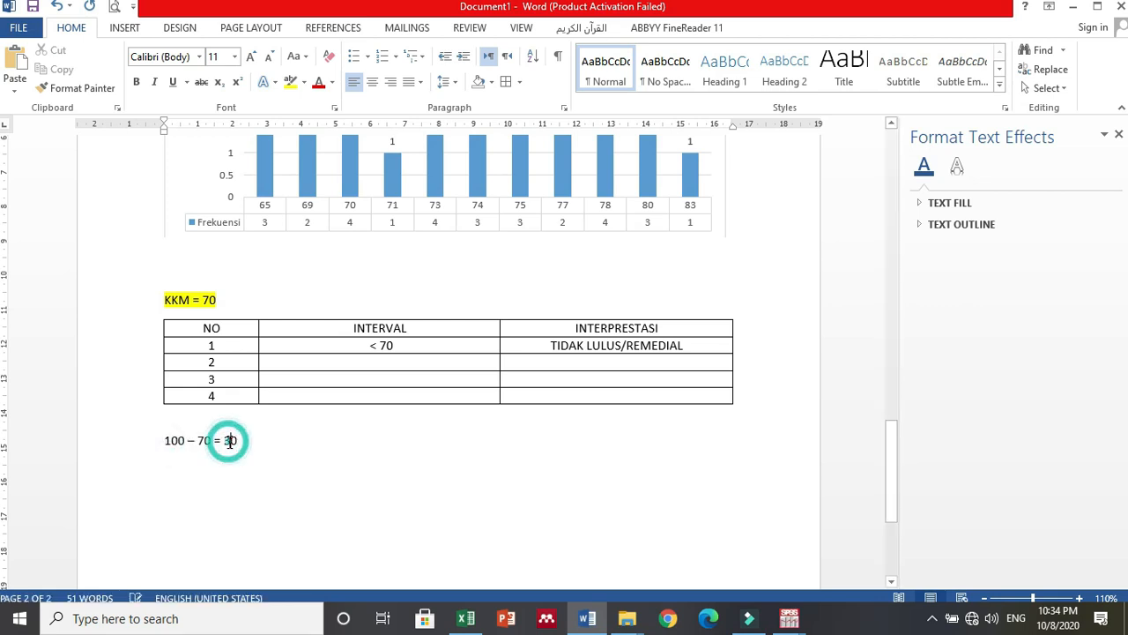
pyautogui.doubleClick(230, 441)
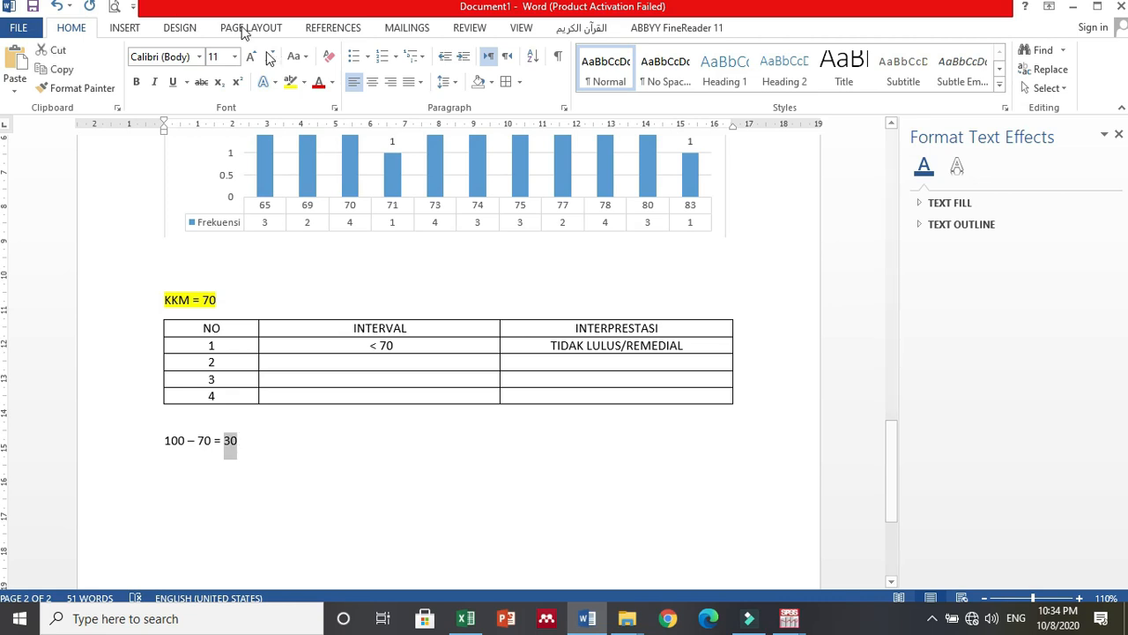
pyautogui.click(290, 81)
pyautogui.click(284, 447)
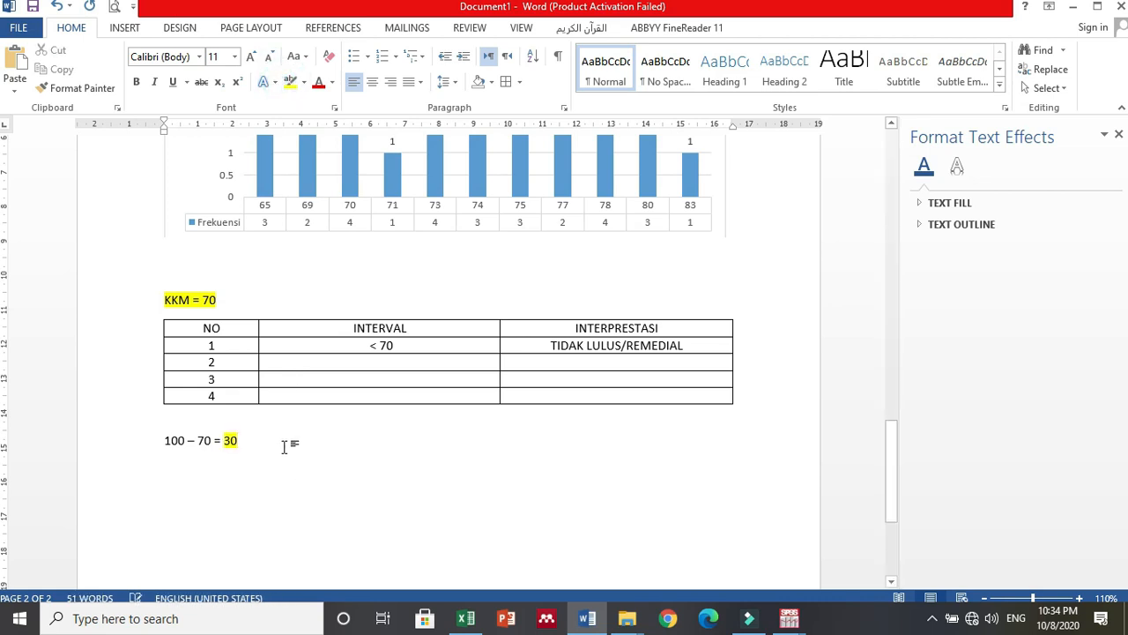
# - Write the calculation "30 : 3 = 10" beneath the first one, leaving an empty line between them
pyautogui.press('Return')
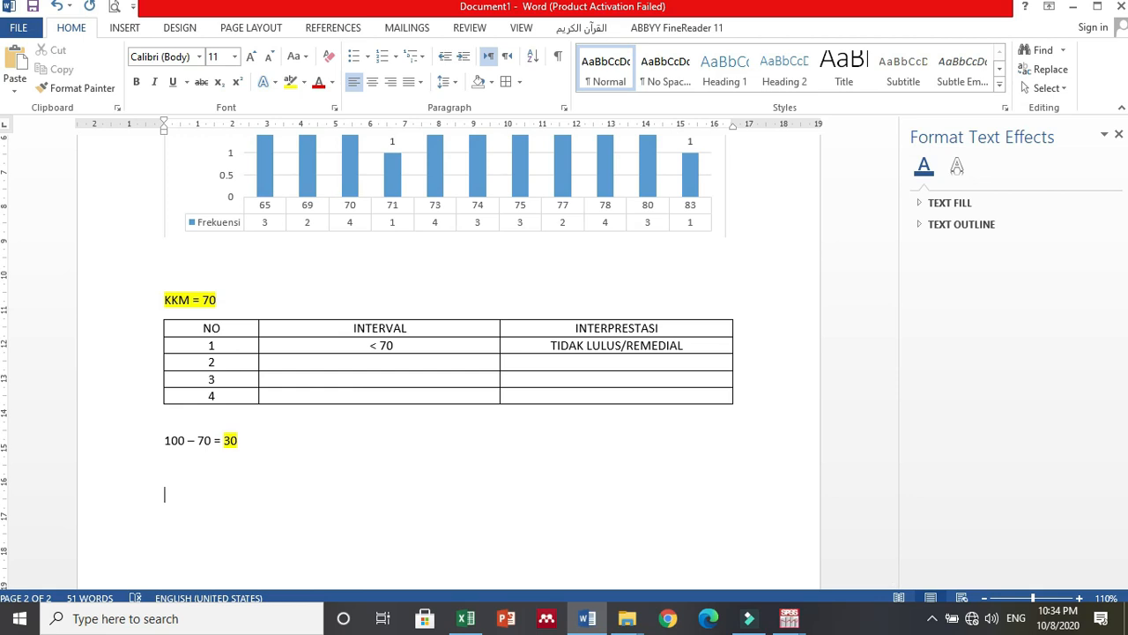
pyautogui.write('30/')
pyautogui.press('BackSpace')
pyautogui.write(': 3 = 10')
# - Fill row 2 with the interval "70 – 79" and the interpretation "CUKUP"
pyautogui.click(378, 362)
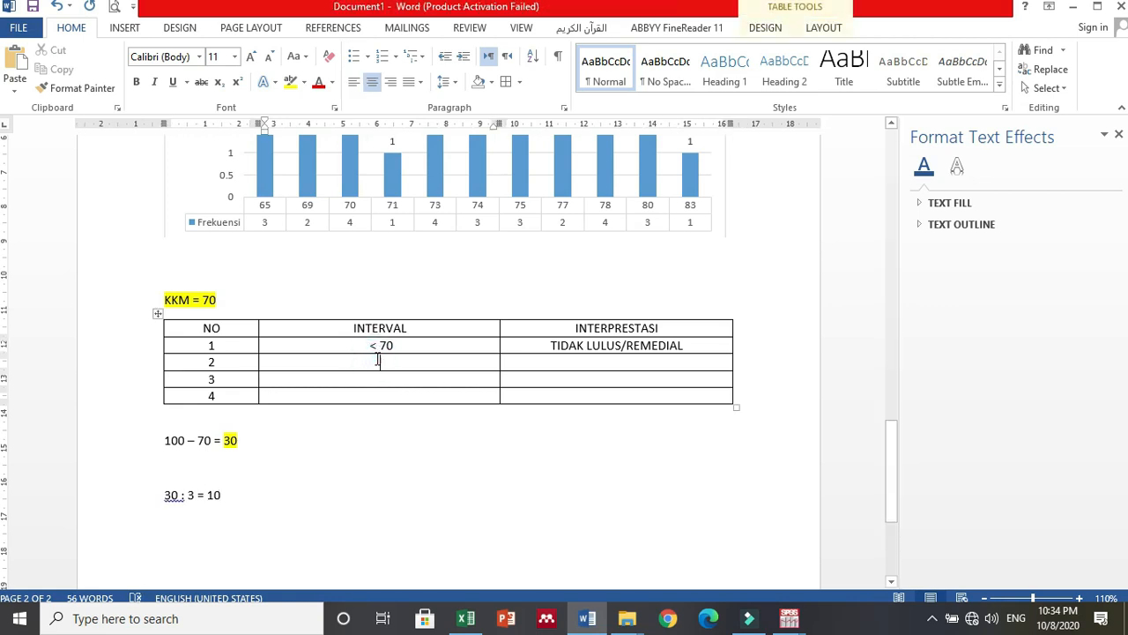
pyautogui.write('70 - 79')
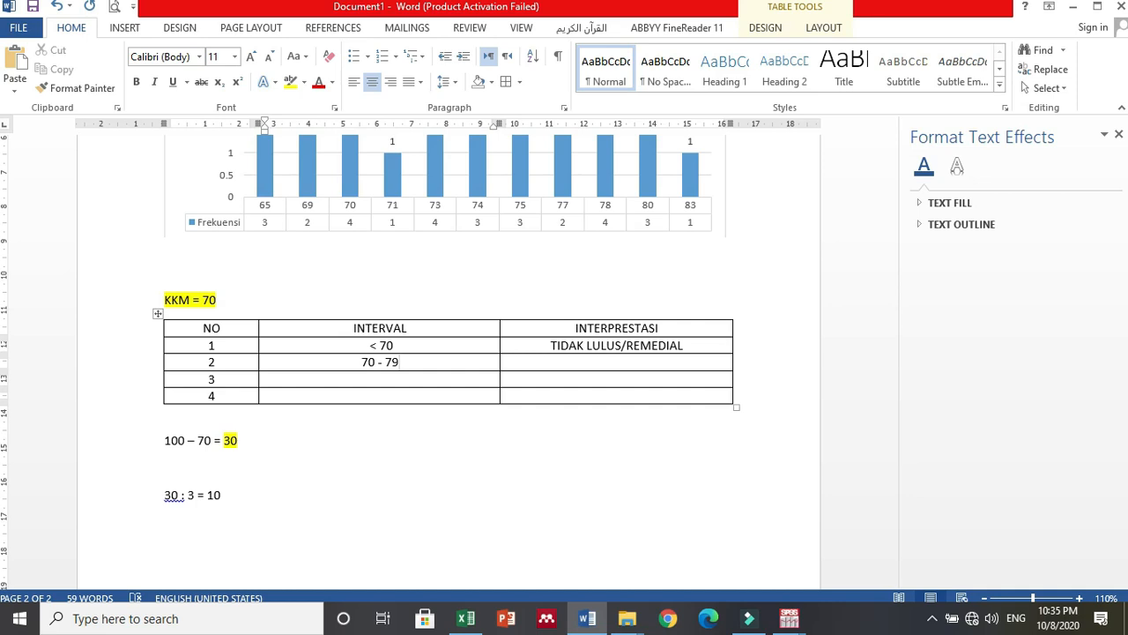
pyautogui.press('Tab')
pyautogui.write('CUKUP')
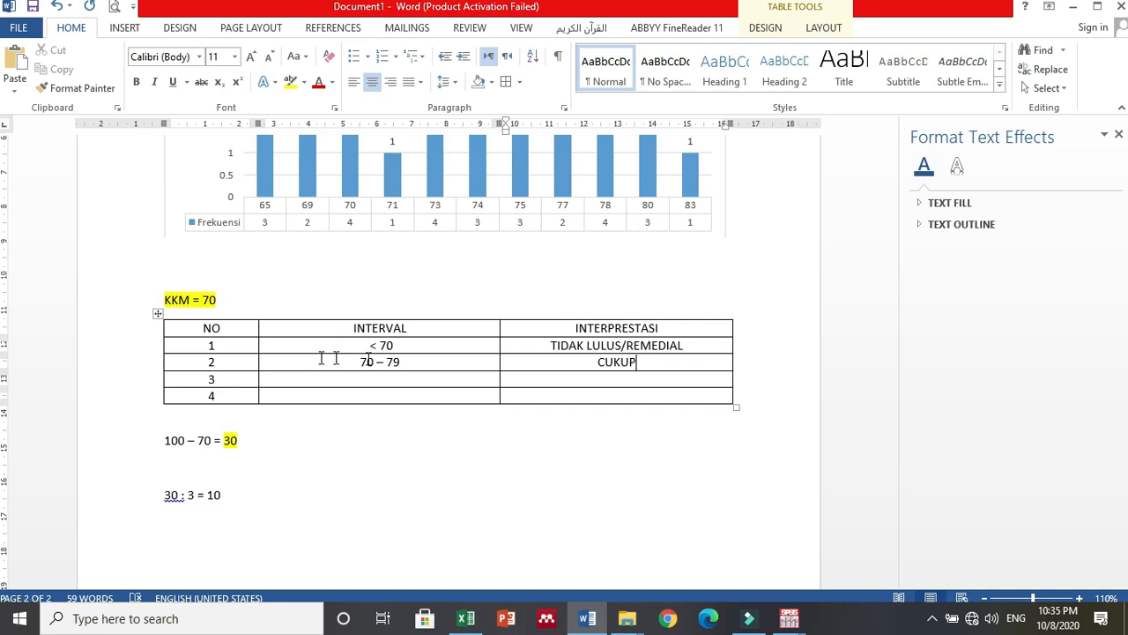
# - Fill row 3 with the interval "80 – 89" and the interpretation "BAIK"
pyautogui.click(347, 379)
pyautogui.write('80 - 89')
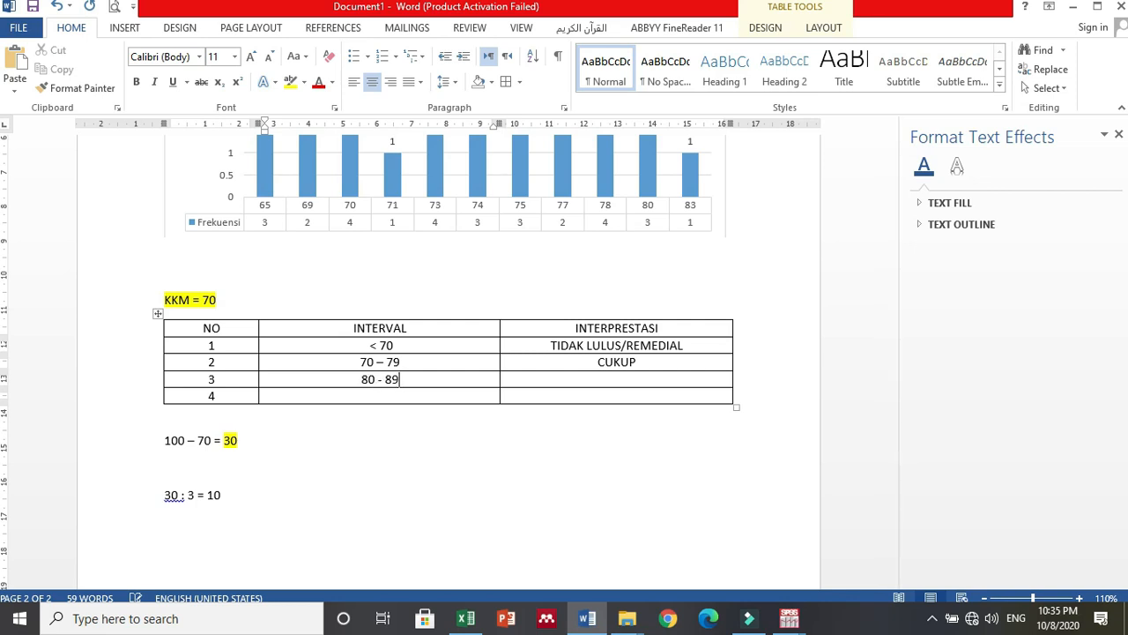
pyautogui.press('Tab')
pyautogui.write('BAIK')
# - Fill row 4 with the interval "90 – 100" and the interpretation "SANGAT BAIK"
pyautogui.click(327, 396)
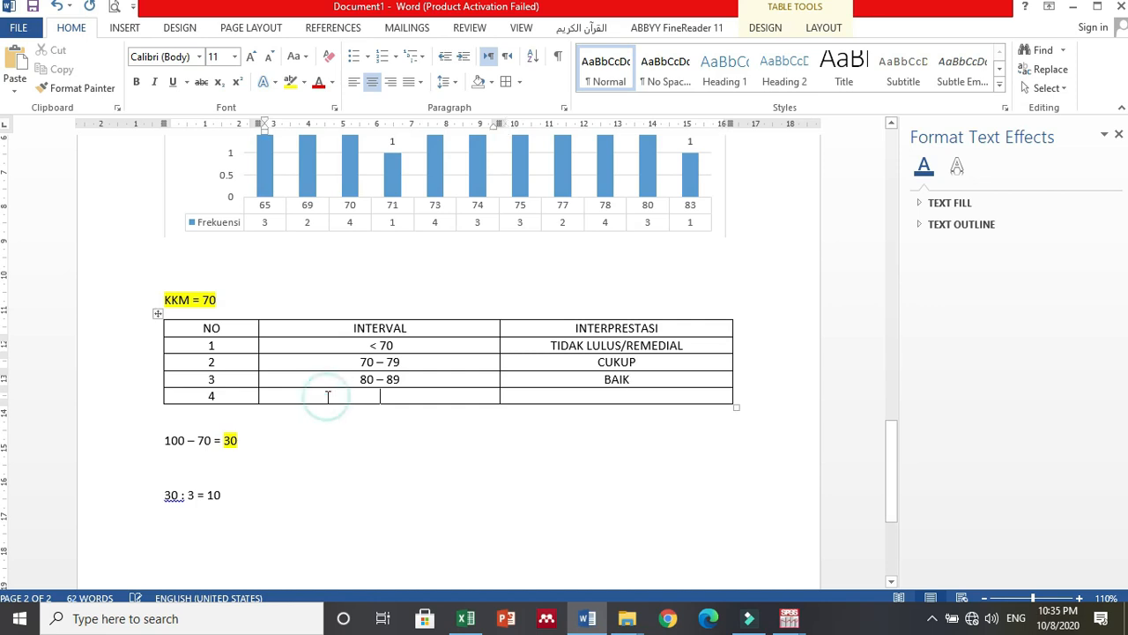
pyautogui.write('90 - 100')
pyautogui.press('Tab')
pyautogui.write('SANGAT BAIK')
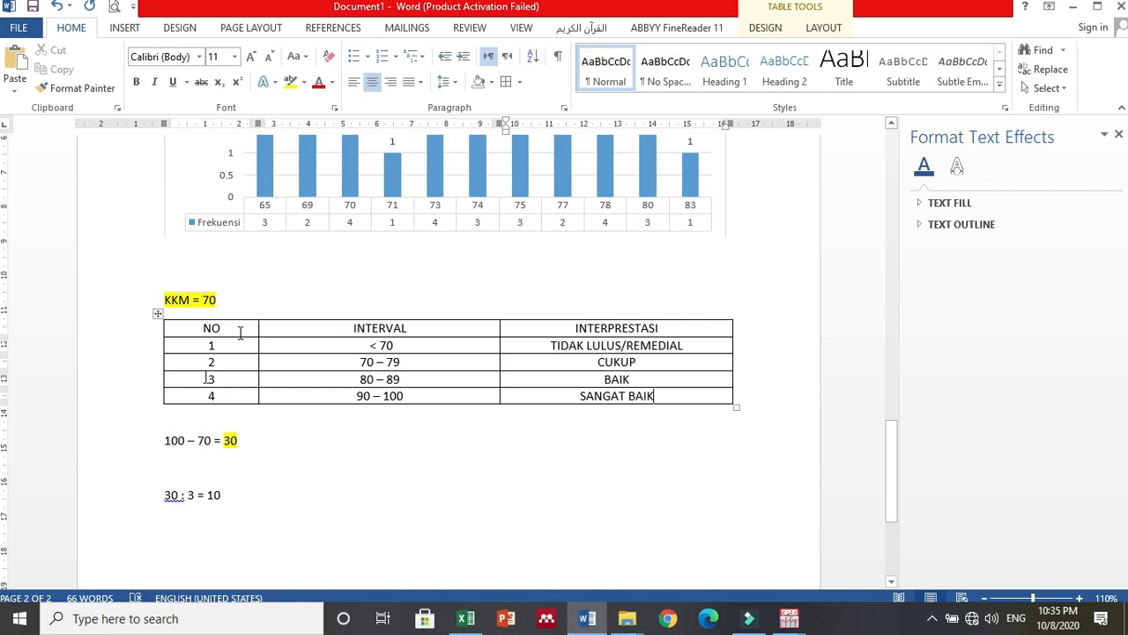
# - Duplicate the KKM interval and interpretation table beneath the calculation "30 : 3 = 10"
pyautogui.click(162, 440)
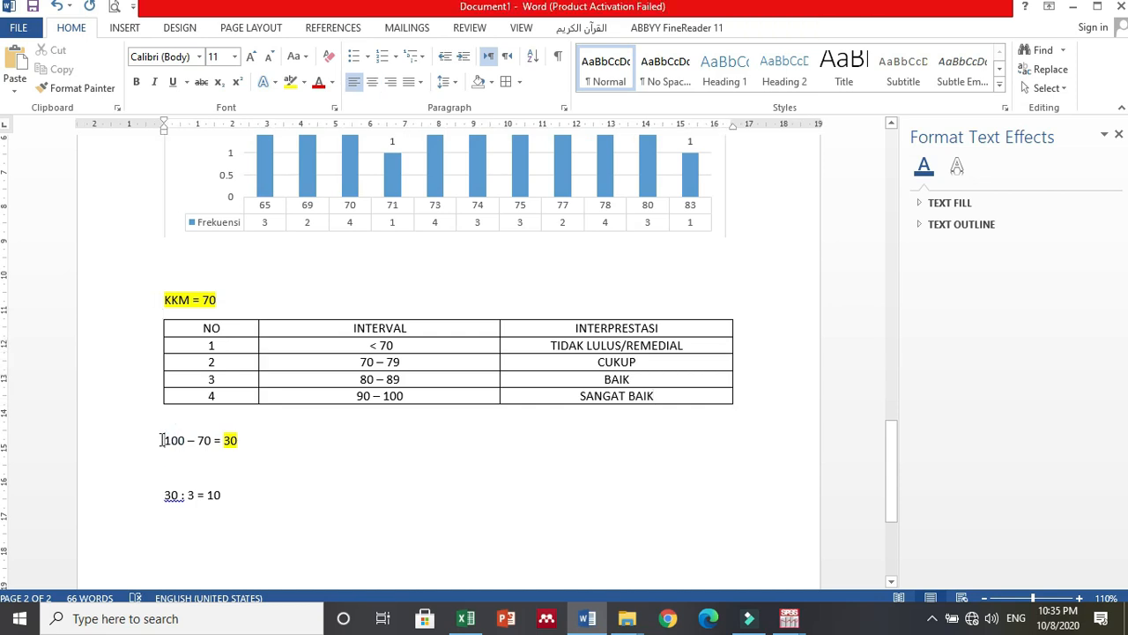
pyautogui.click(261, 500)
pyautogui.press('Return')
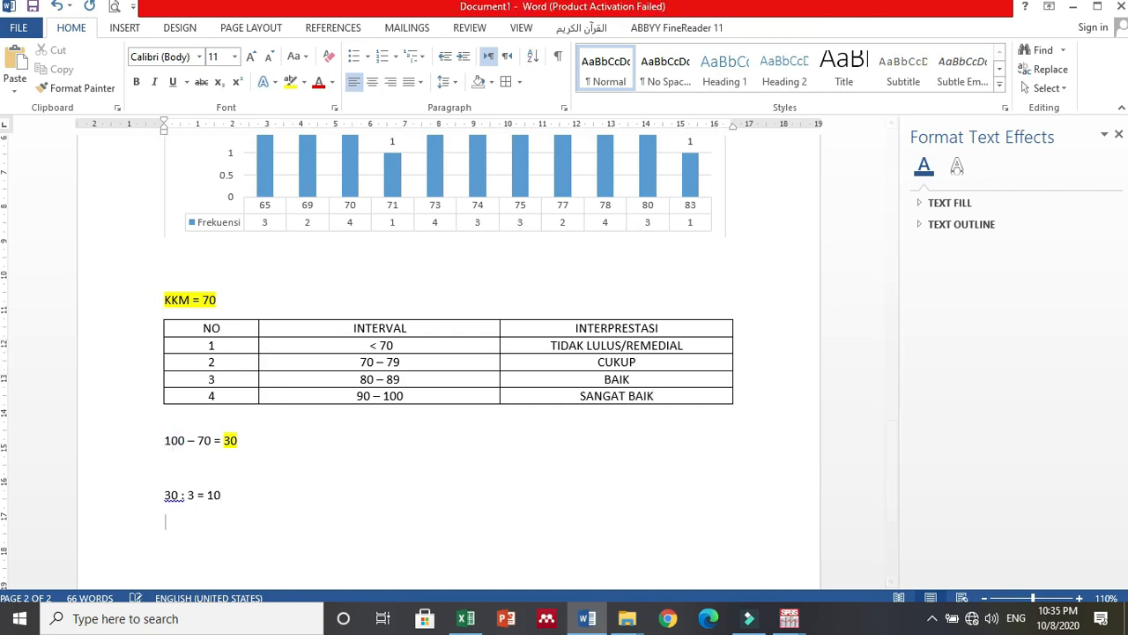
pyautogui.click(178, 325)
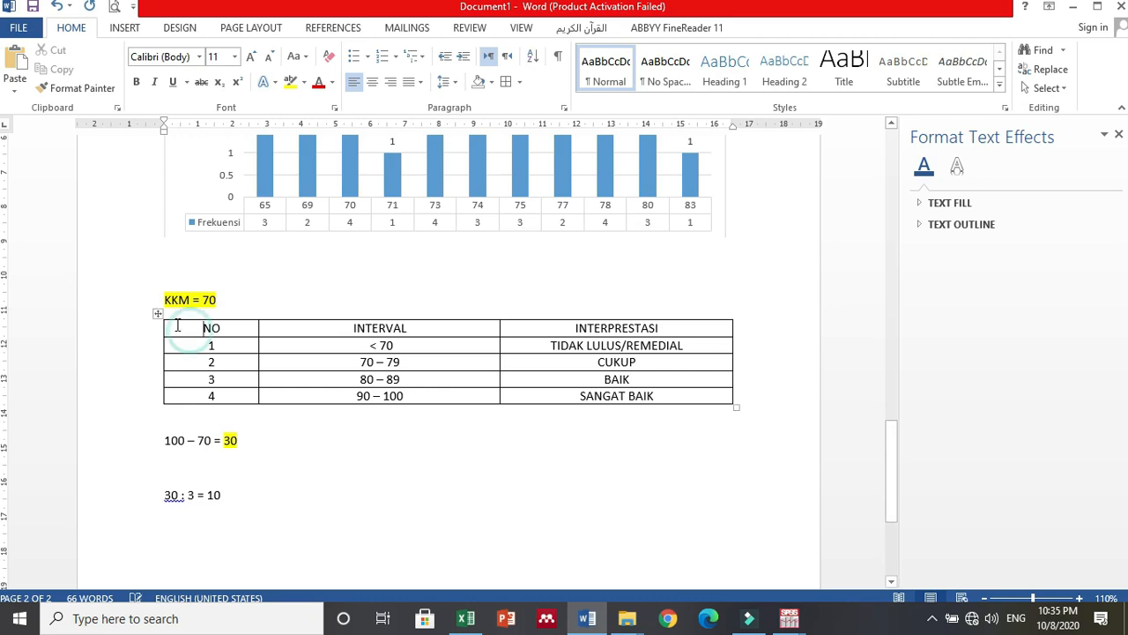
pyautogui.click(157, 313)
pyautogui.hotkey('ctrl', 'c')
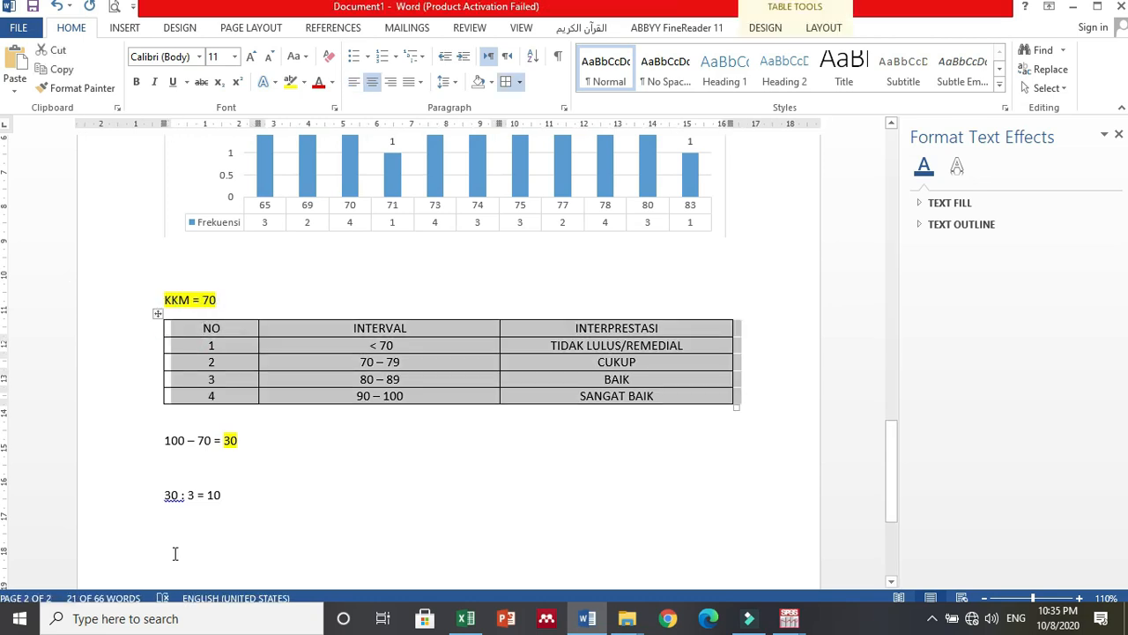
pyautogui.click(185, 535)
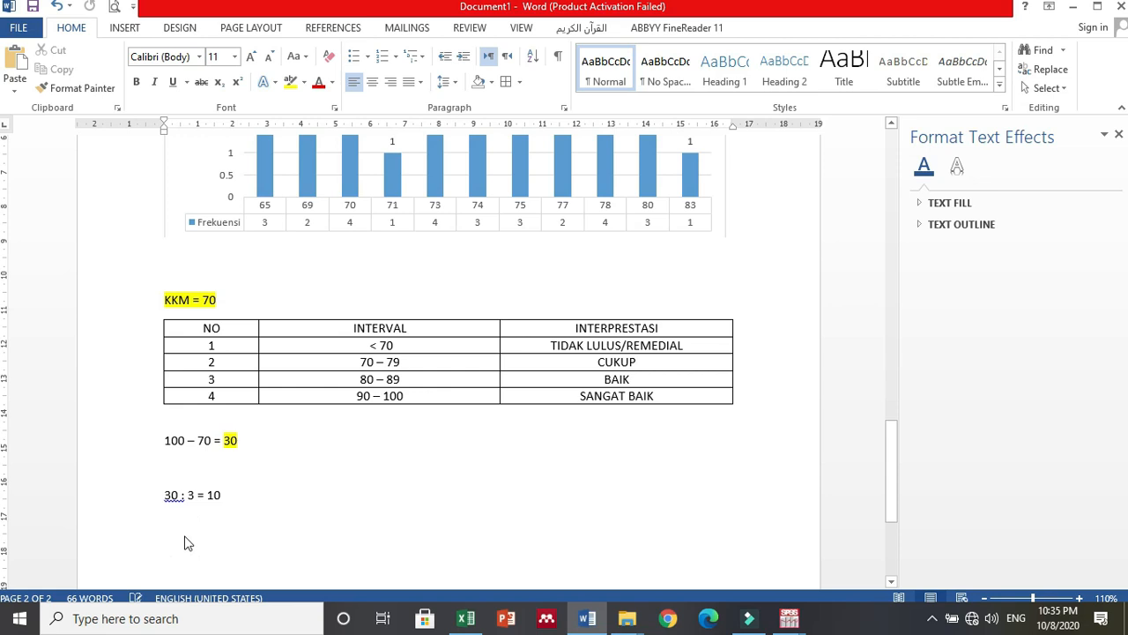
pyautogui.hotkey('ctrl', 'v')
pyautogui.scroll(-1, 186, 536)
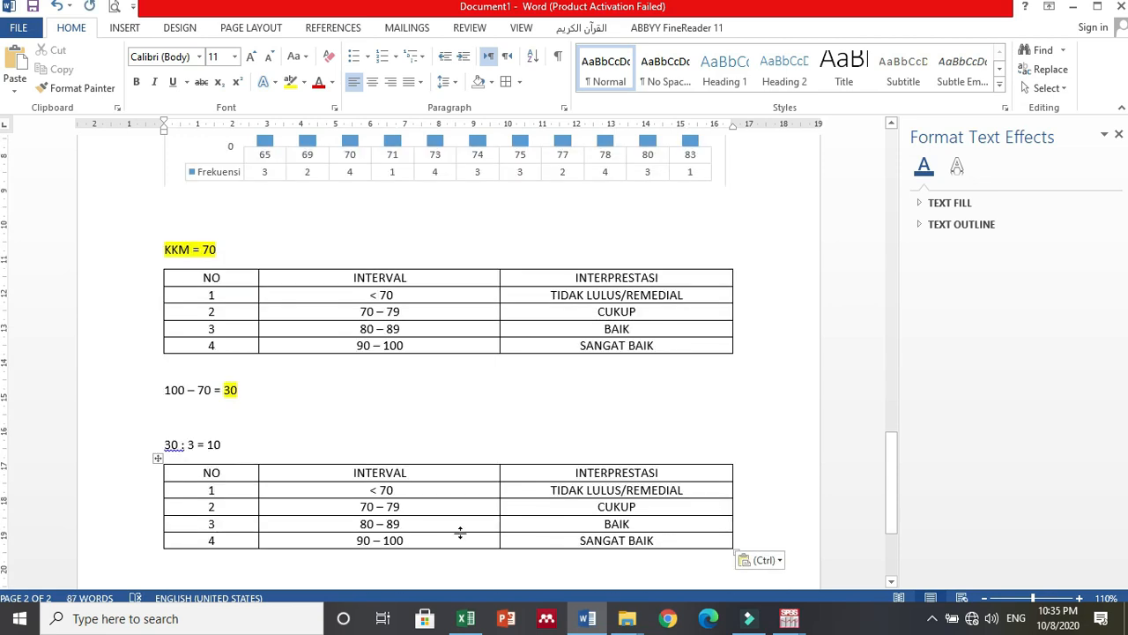
# - Narrow the INTERPRESTASI and INTERVAL columns of the copied table to make room for another column
pyautogui.click(614, 461)
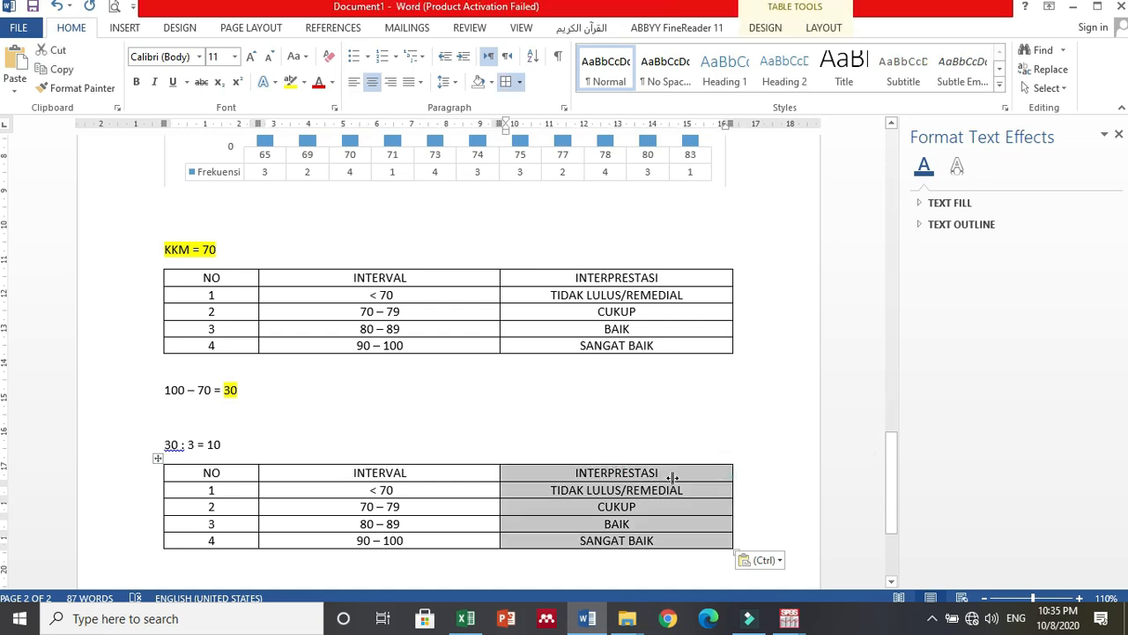
pyautogui.moveTo(733, 476); pyautogui.dragTo(647, 478)
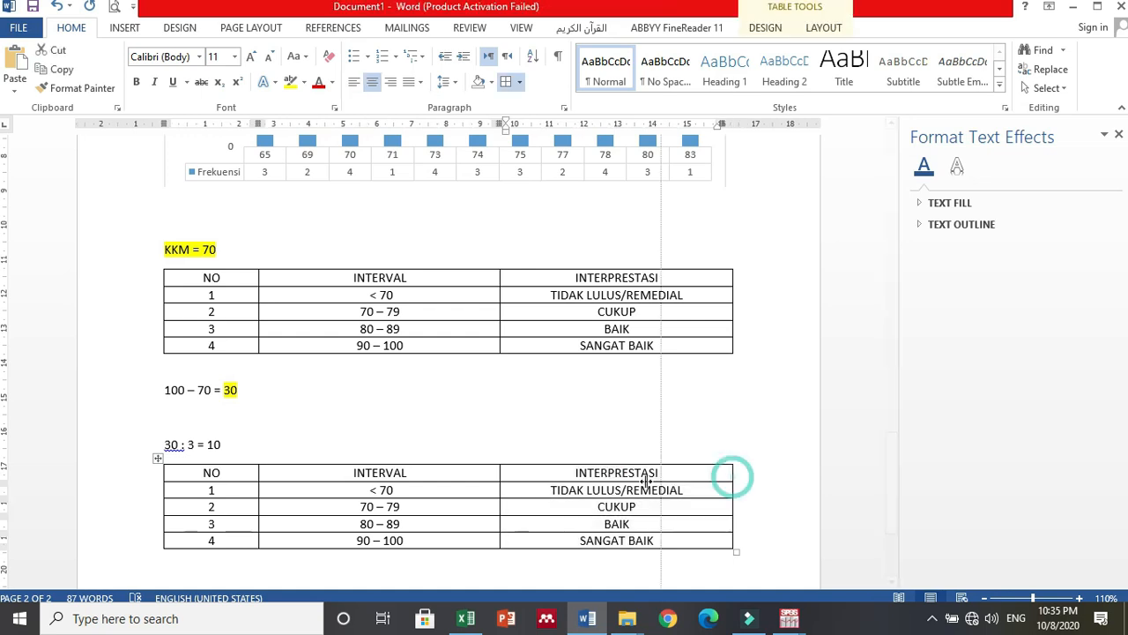
pyautogui.click(532, 459)
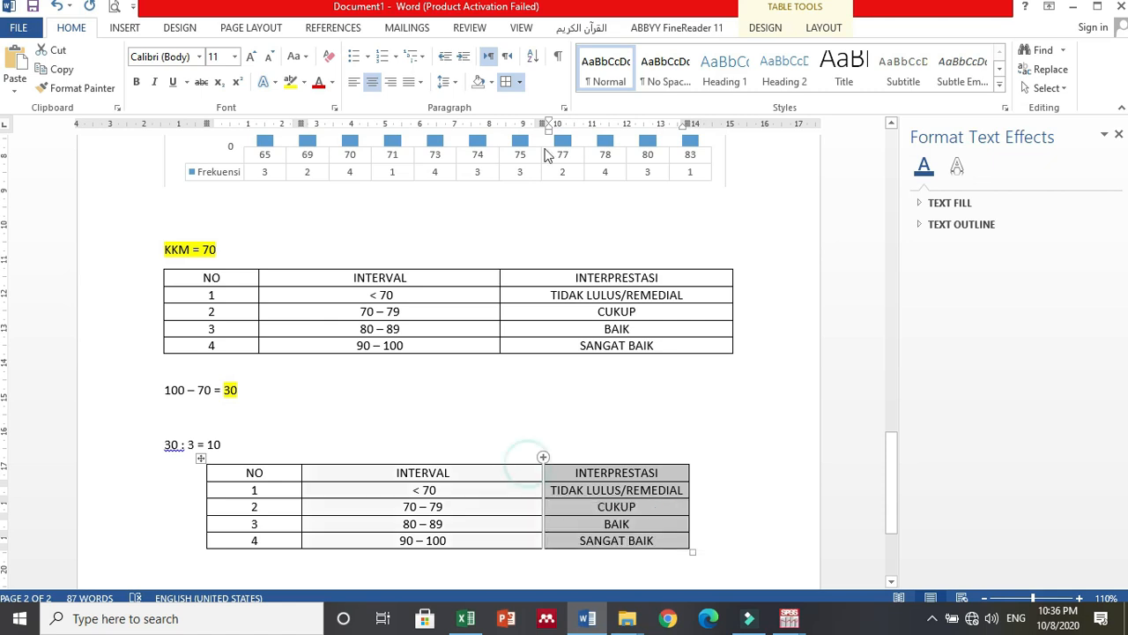
pyautogui.moveTo(543, 124); pyautogui.dragTo(455, 131)
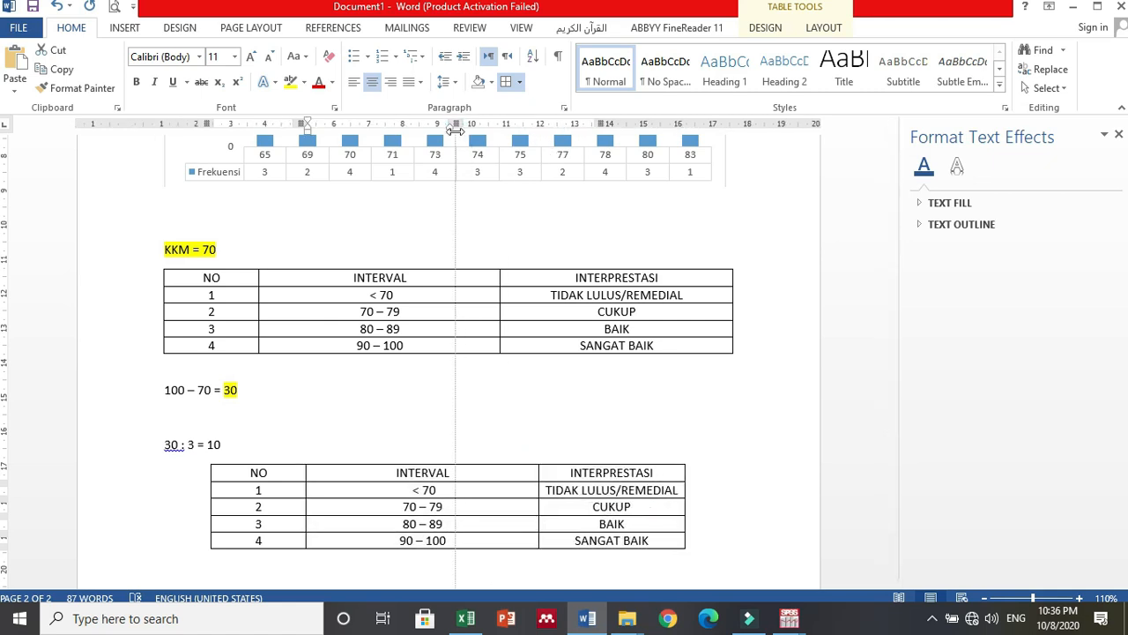
pyautogui.click(572, 492)
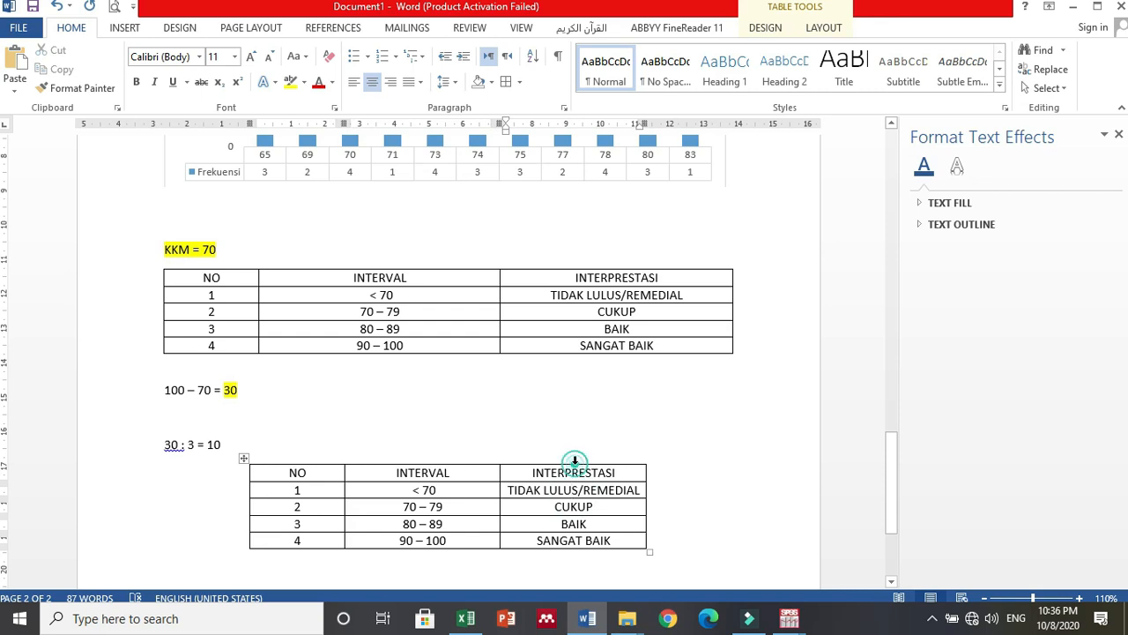
# - Insert a column after INTERPRESTASI in the copied table and give it the header "FREKUENSI"
pyautogui.click(575, 459)
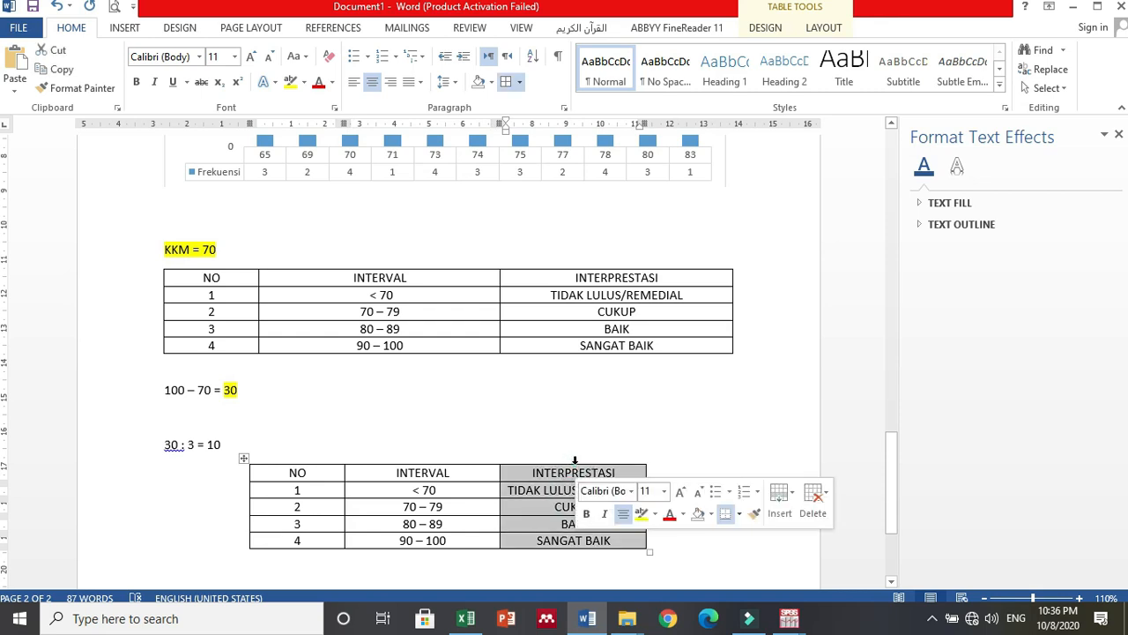
pyautogui.click(823, 28)
pyautogui.click(579, 215)
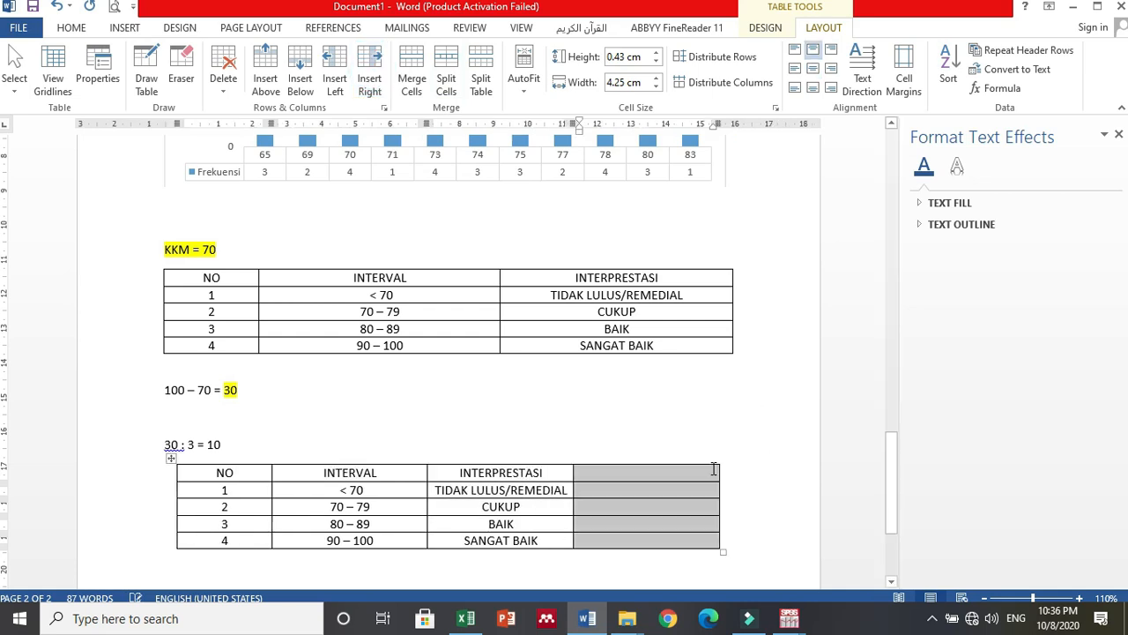
pyautogui.click(660, 471)
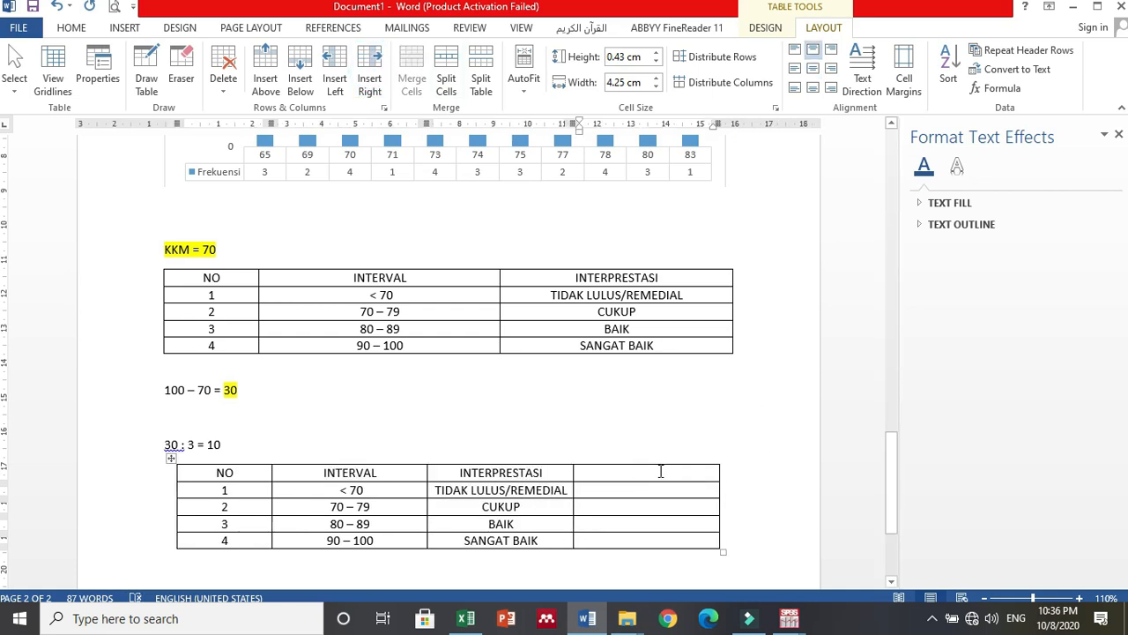
pyautogui.write('FREKUENSI')
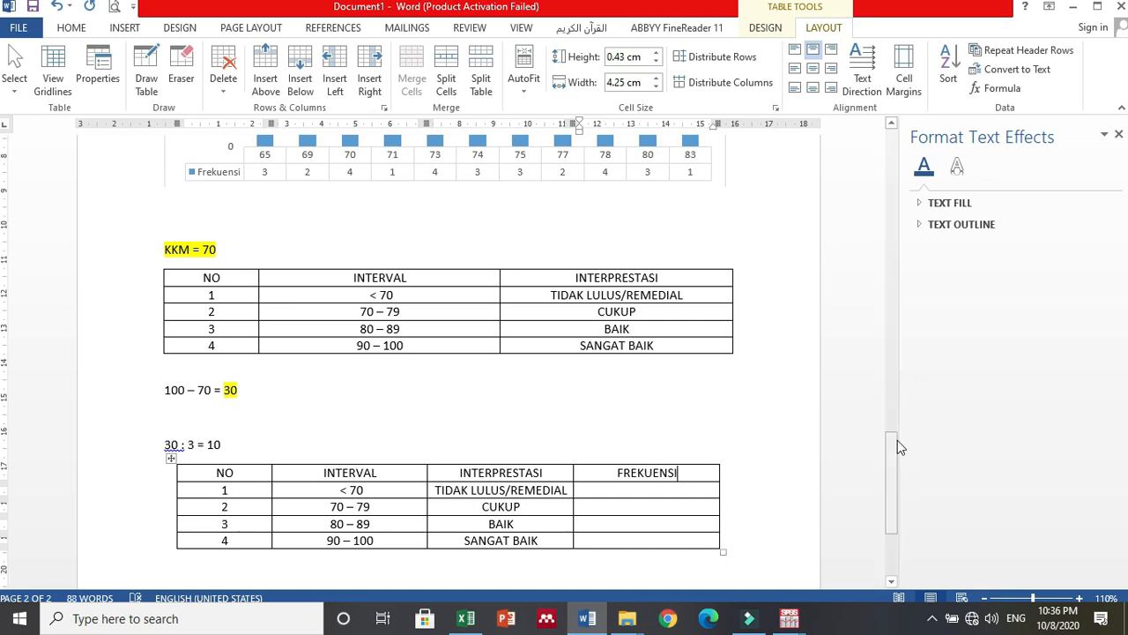
# - Check the score frequencies in Tabel 3.2 and enter 5 as the frequency for the interval "< 70"
pyautogui.click(895, 449)
pyautogui.click(898, 177)
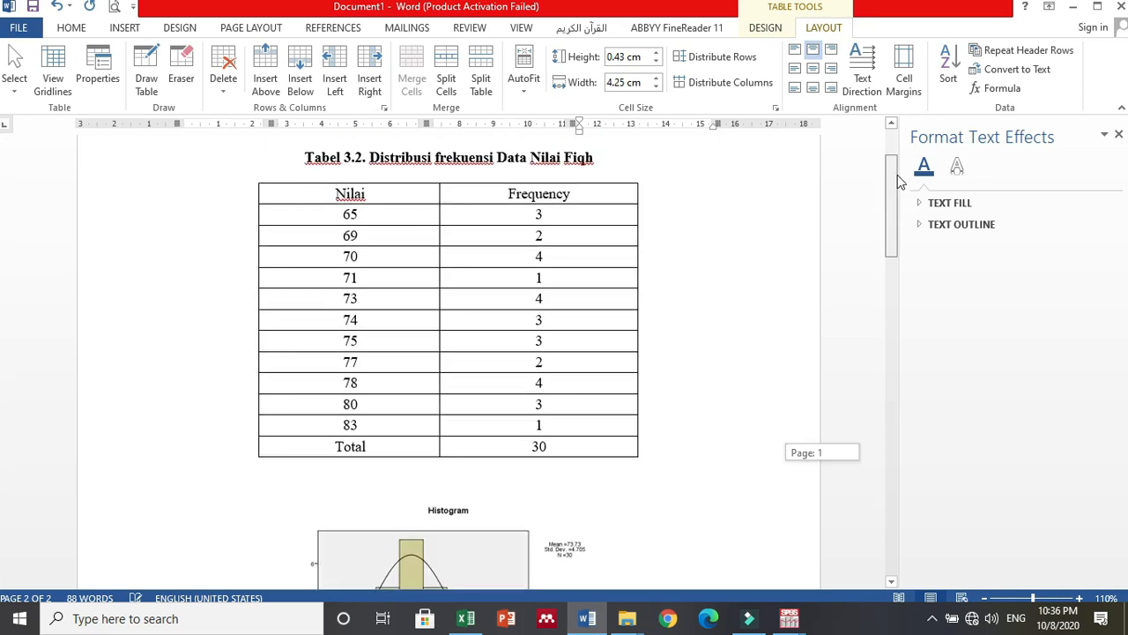
pyautogui.moveTo(897, 177); pyautogui.dragTo(897, 178)
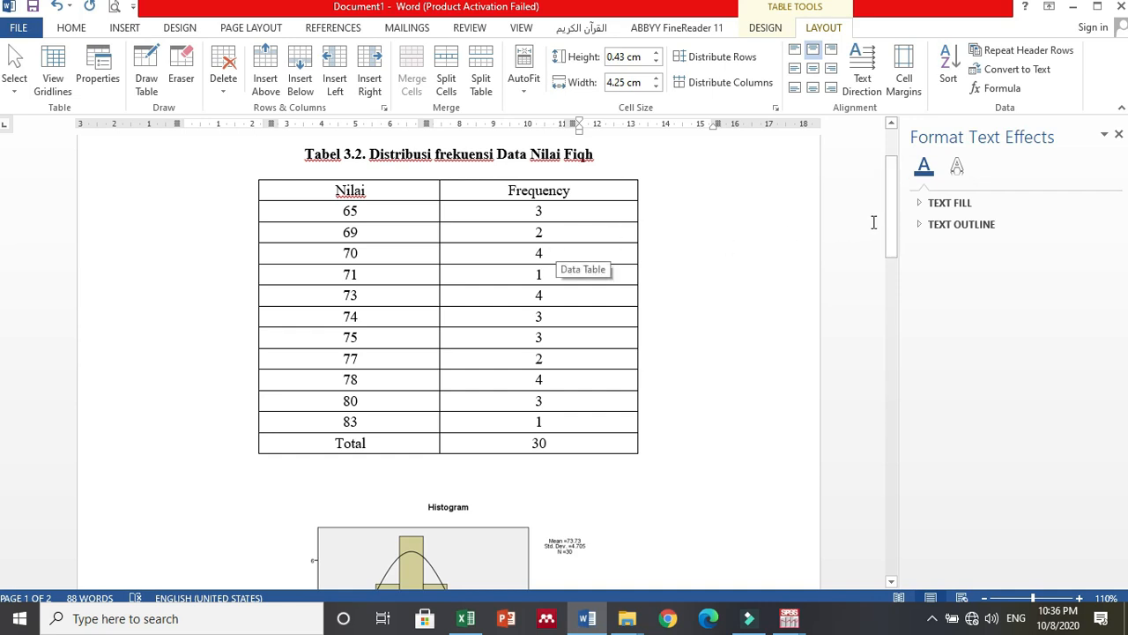
pyautogui.click(893, 212)
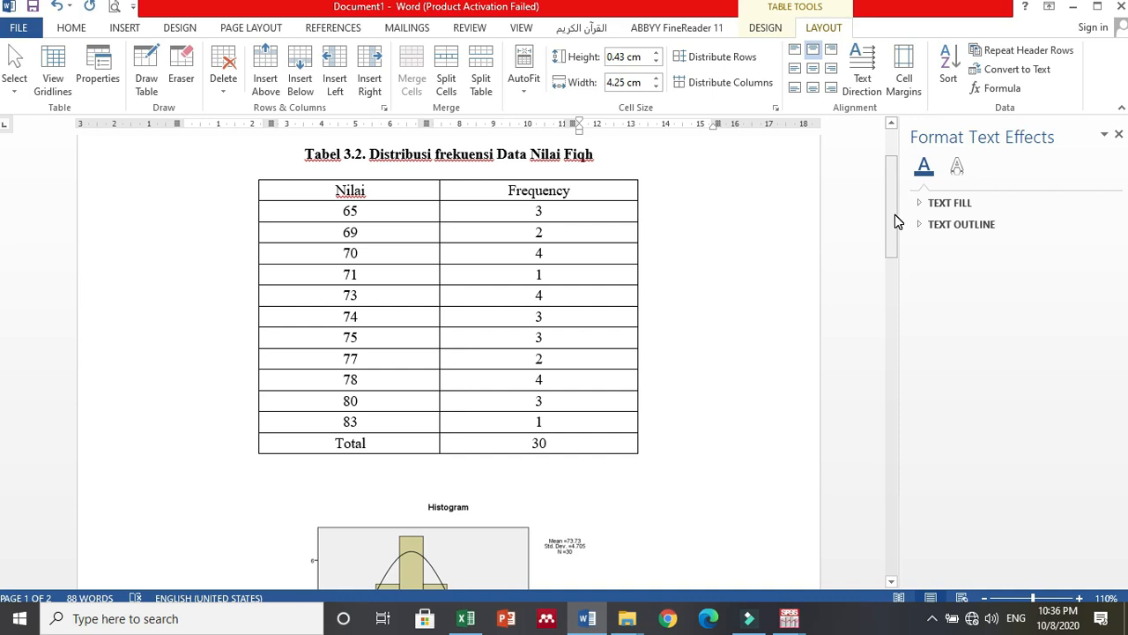
pyautogui.click(893, 220)
pyautogui.moveTo(967, 506); pyautogui.dragTo(899, 539)
pyautogui.click(650, 308)
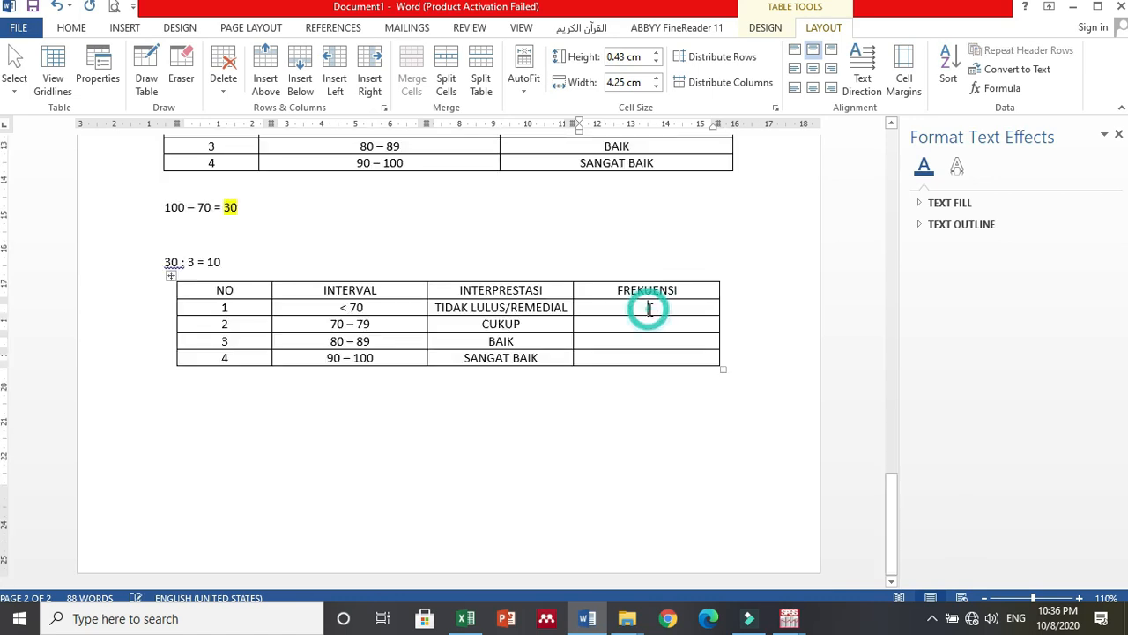
pyautogui.write('5')
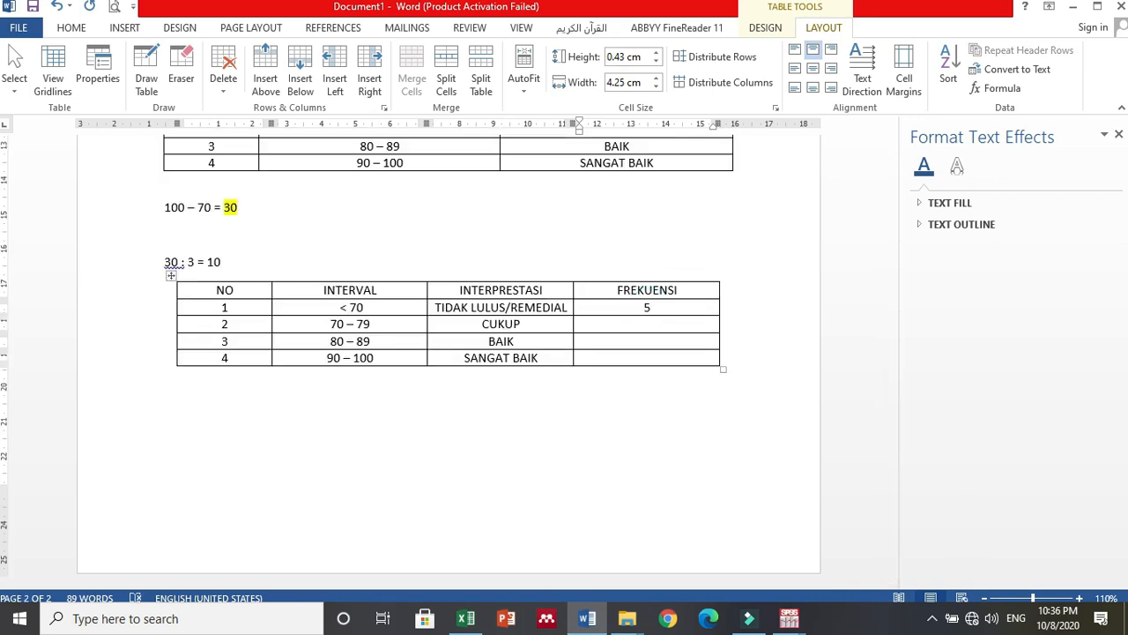
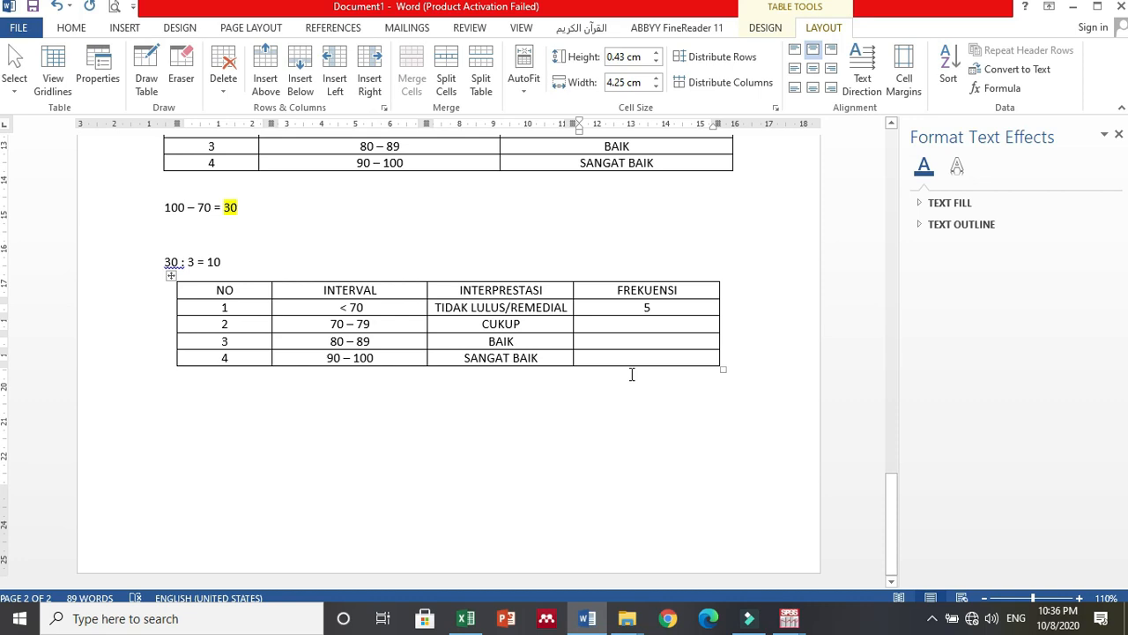
# - Enter the frequencies 21, 4 and 0 for the intervals 70 – 79, 80 – 89 and 90 – 100
pyautogui.click(653, 326)
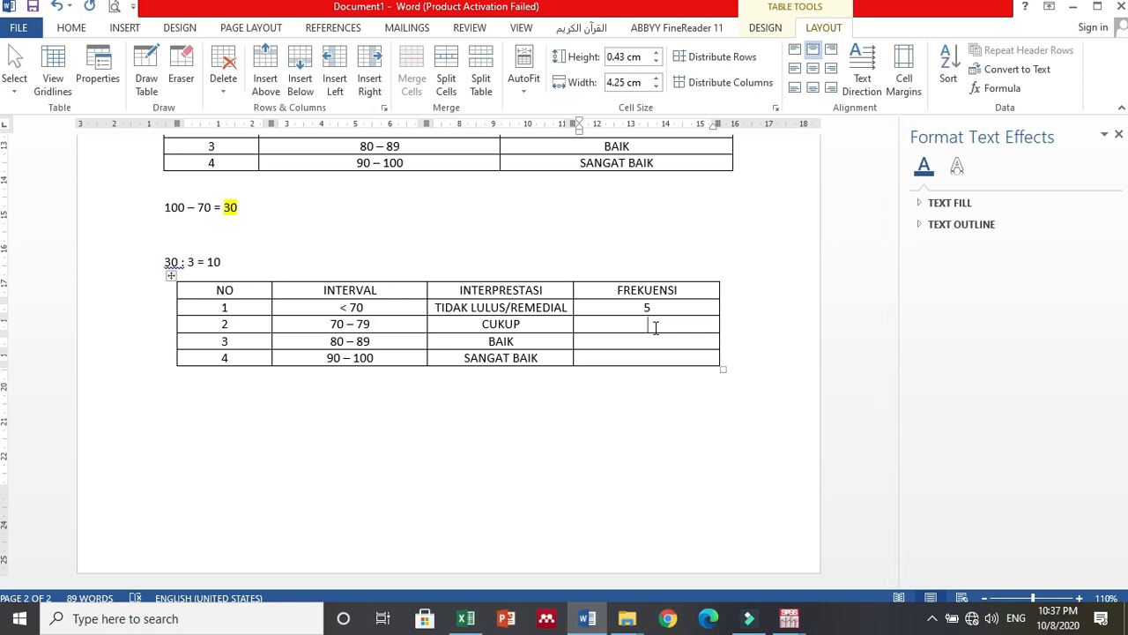
pyautogui.write('2')
pyautogui.write('1')
pyautogui.write('4')
pyautogui.click(653, 357)
pyautogui.write('0')
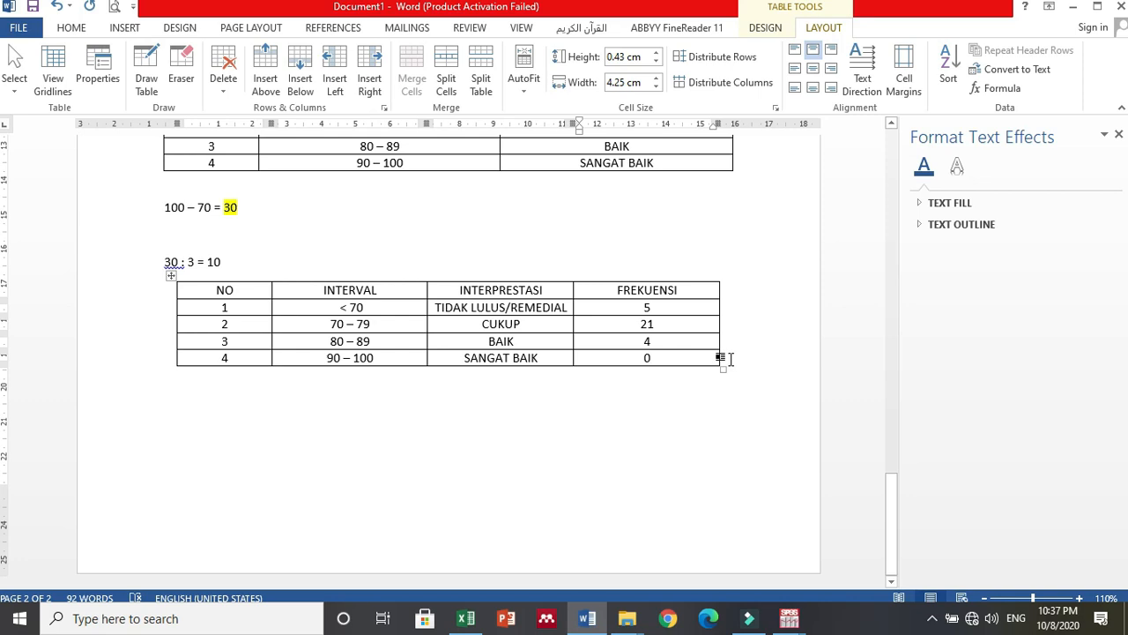
# - Add a row at the end of the copied table and enter 30 in its FREKUENSI cell
pyautogui.click(730, 358)
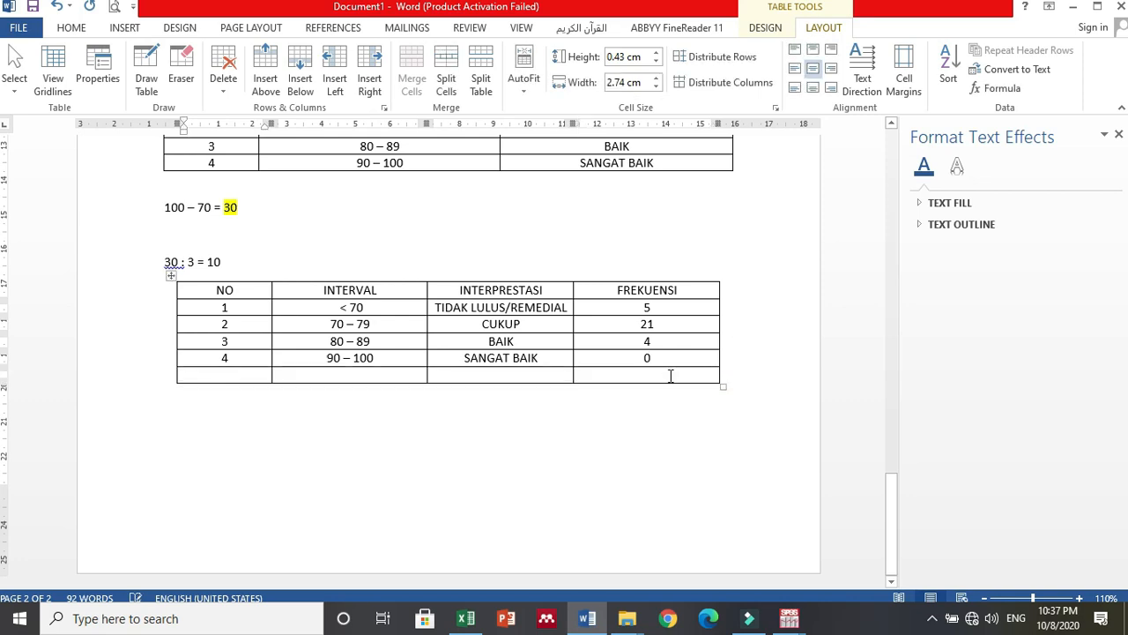
pyautogui.click(671, 375)
pyautogui.write('30')
# - Merge the INTERVAL and INTERPRESTASI cells of the last row and label the merged cell "TOTAL"
pyautogui.moveTo(441, 367); pyautogui.dragTo(388, 375)
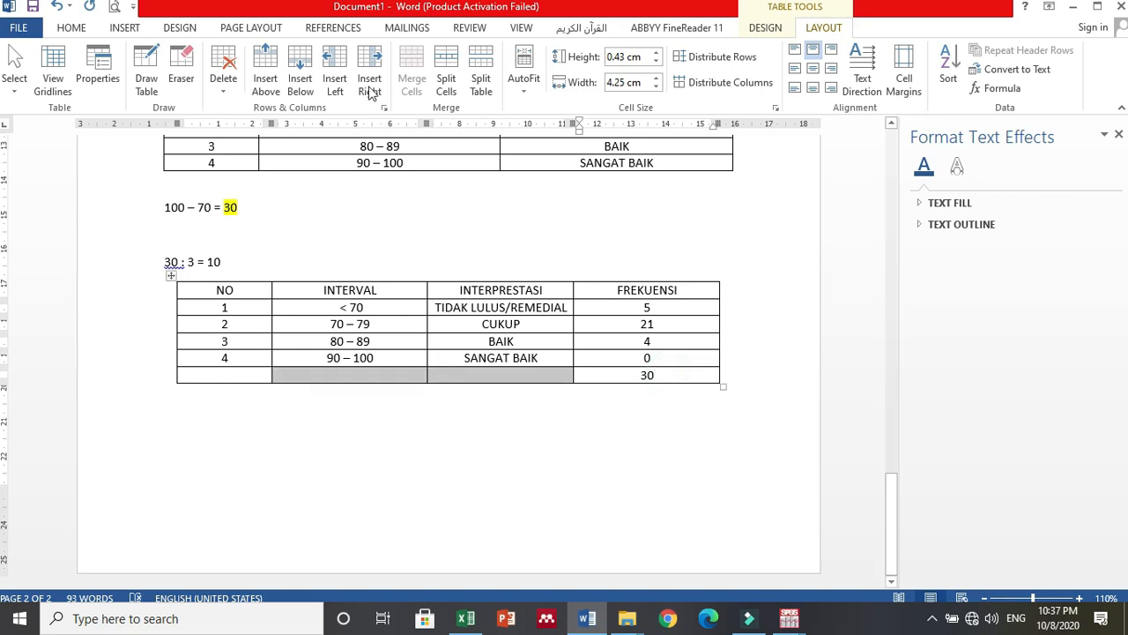
pyautogui.click(365, 434)
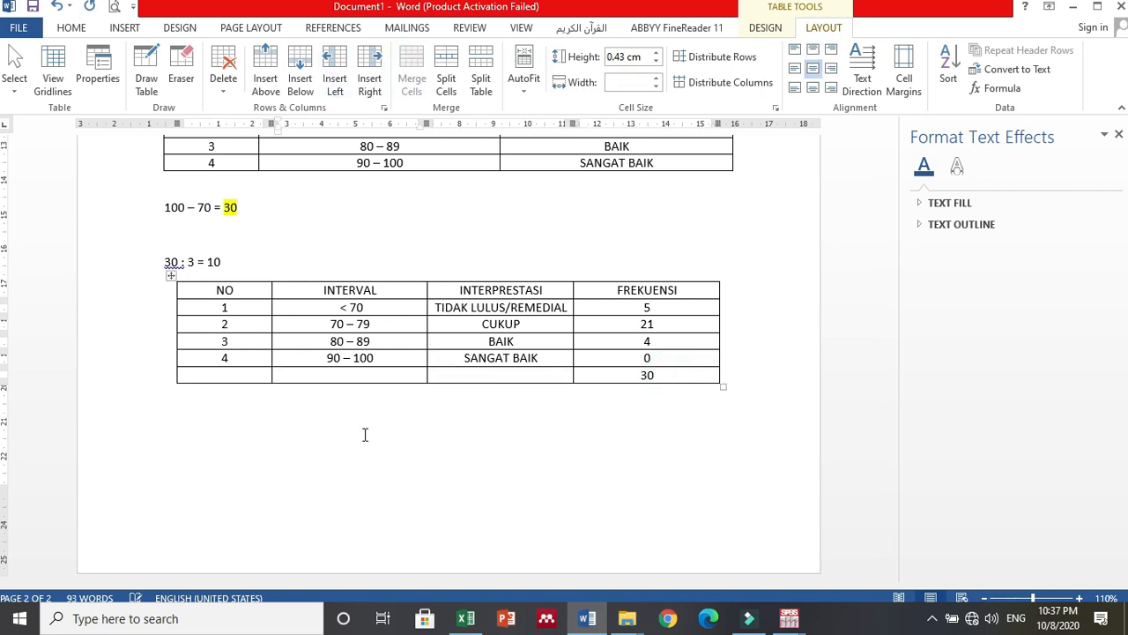
pyautogui.write('TOT')
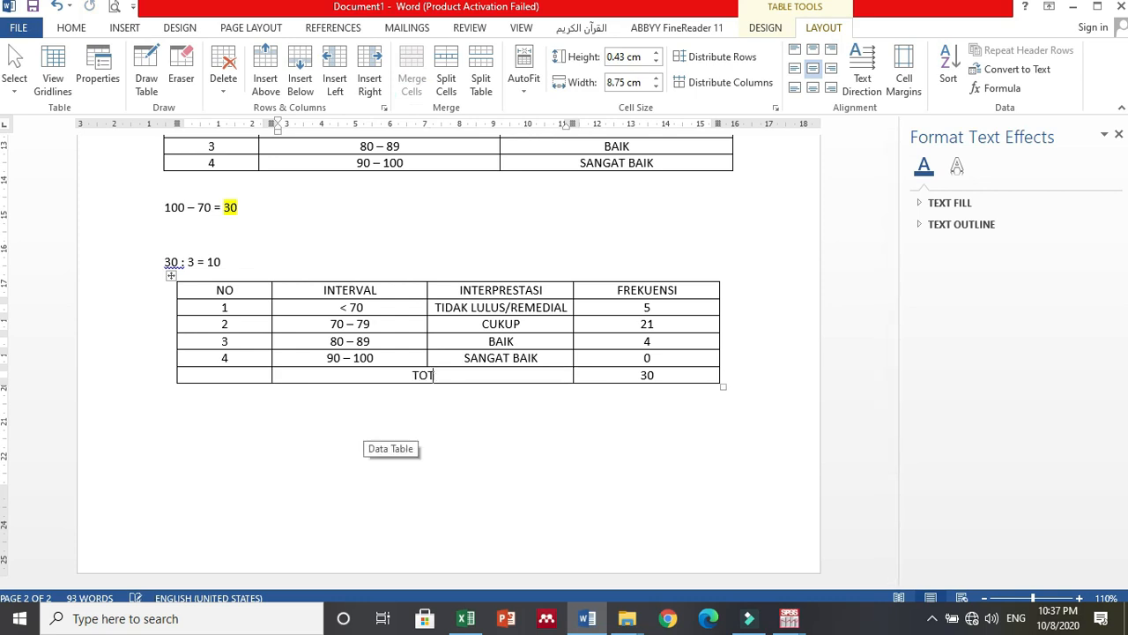
pyautogui.write('AL')
pyautogui.click(485, 510)
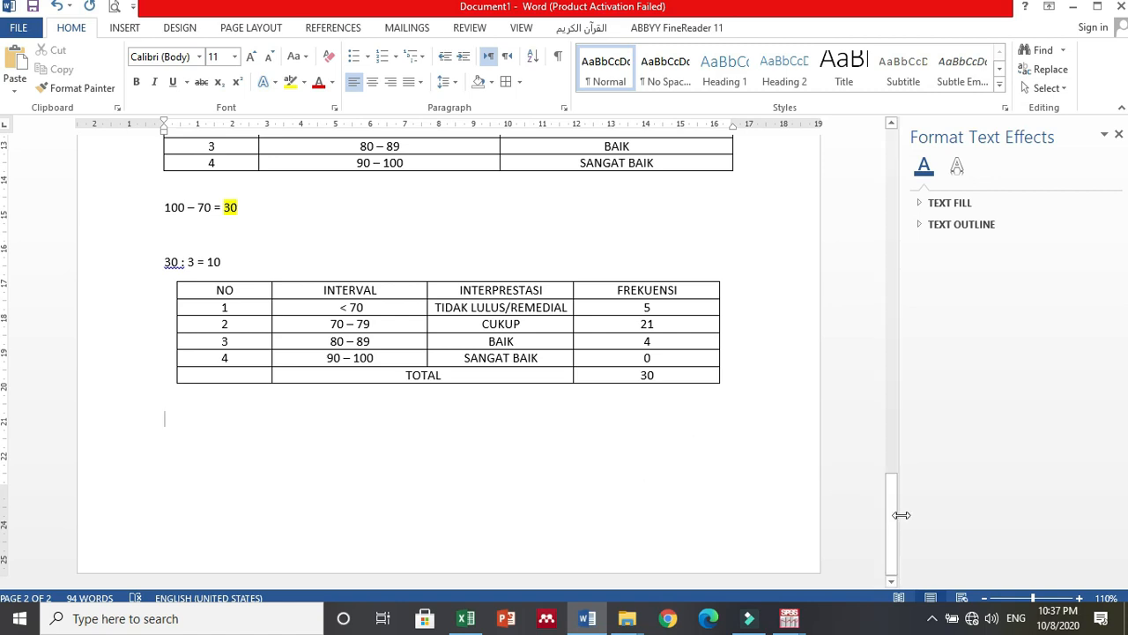
# - Remove the empty line between the calculations "100 – 70 = 30" and "30 : 3 = 10"
pyautogui.moveTo(892, 517); pyautogui.dragTo(895, 424)
pyautogui.scroll(5, 895, 414)
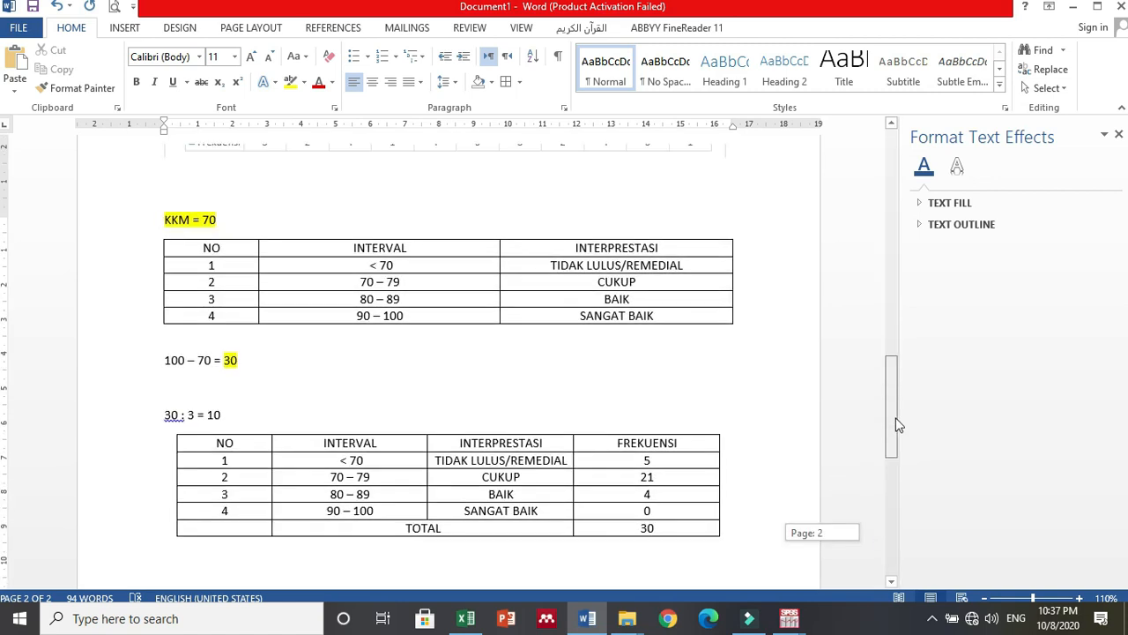
pyautogui.moveTo(899, 535); pyautogui.dragTo(897, 617)
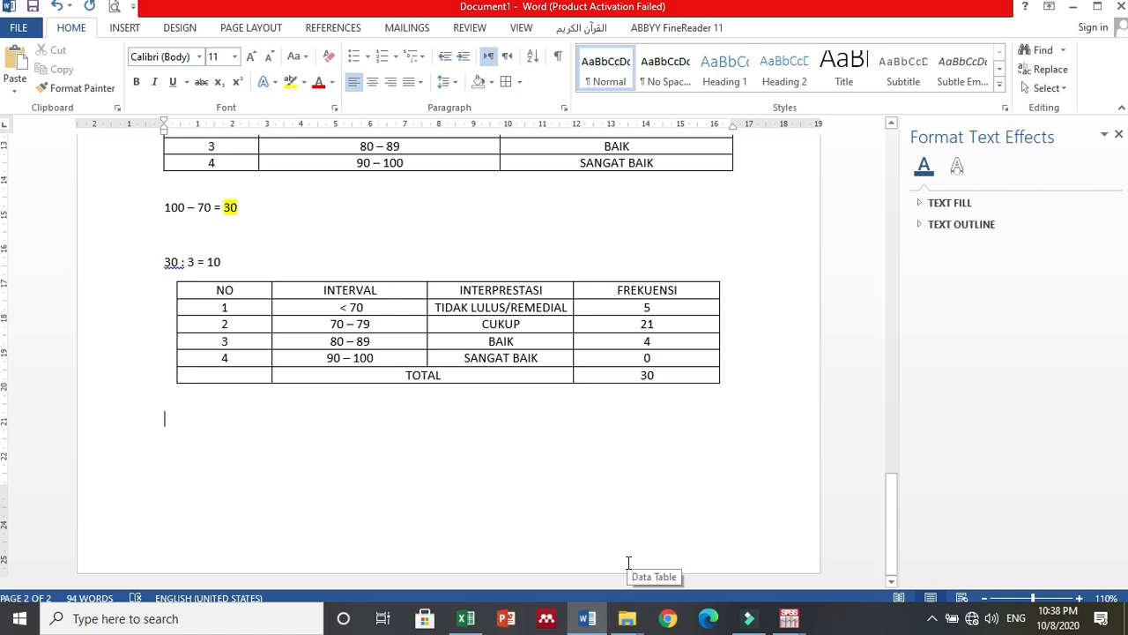
pyautogui.moveTo(891, 522); pyautogui.dragTo(892, 421)
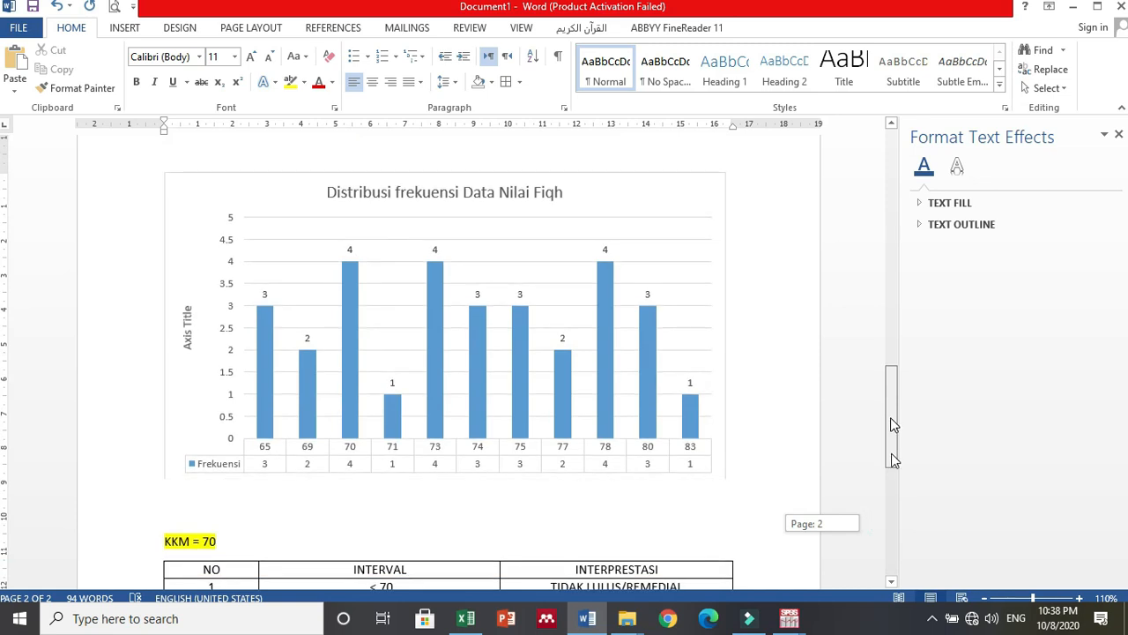
pyautogui.moveTo(893, 425); pyautogui.dragTo(892, 536)
pyautogui.click(260, 231)
pyautogui.press('Delete')
# - Insert a clustered column chart below the interval table with the FREKUENSI column
pyautogui.click(210, 386)
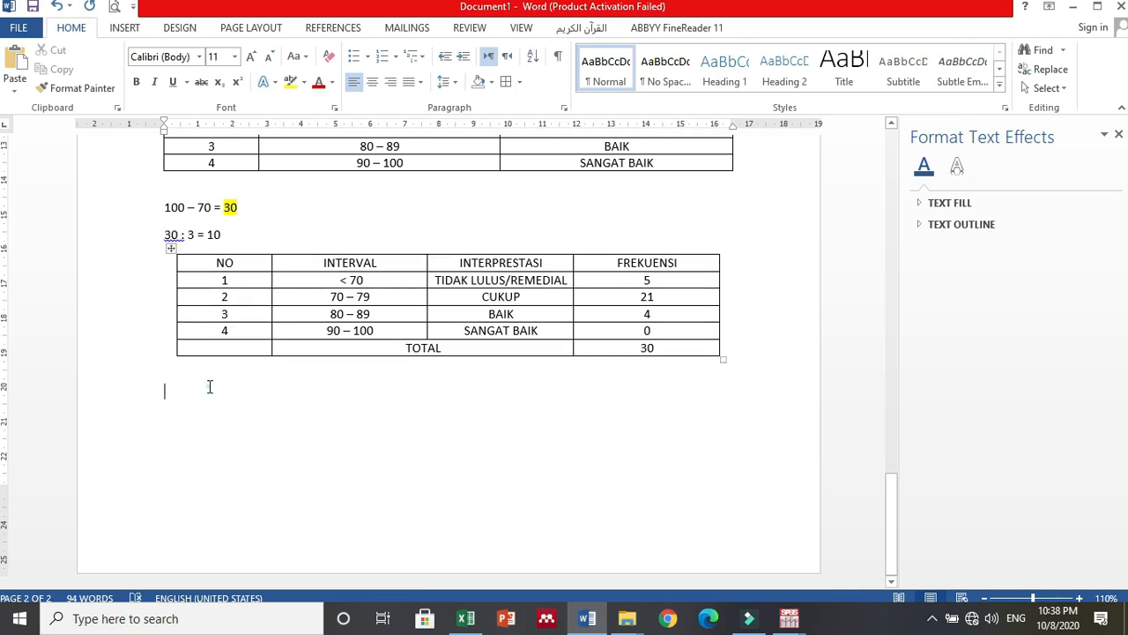
pyautogui.click(123, 28)
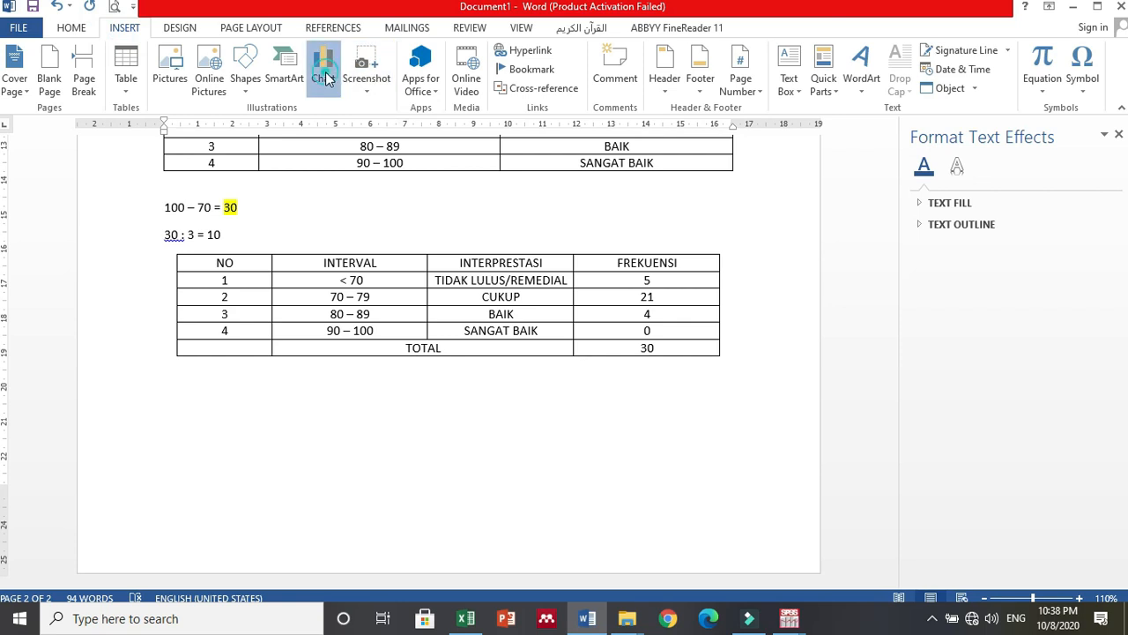
pyautogui.click(325, 75)
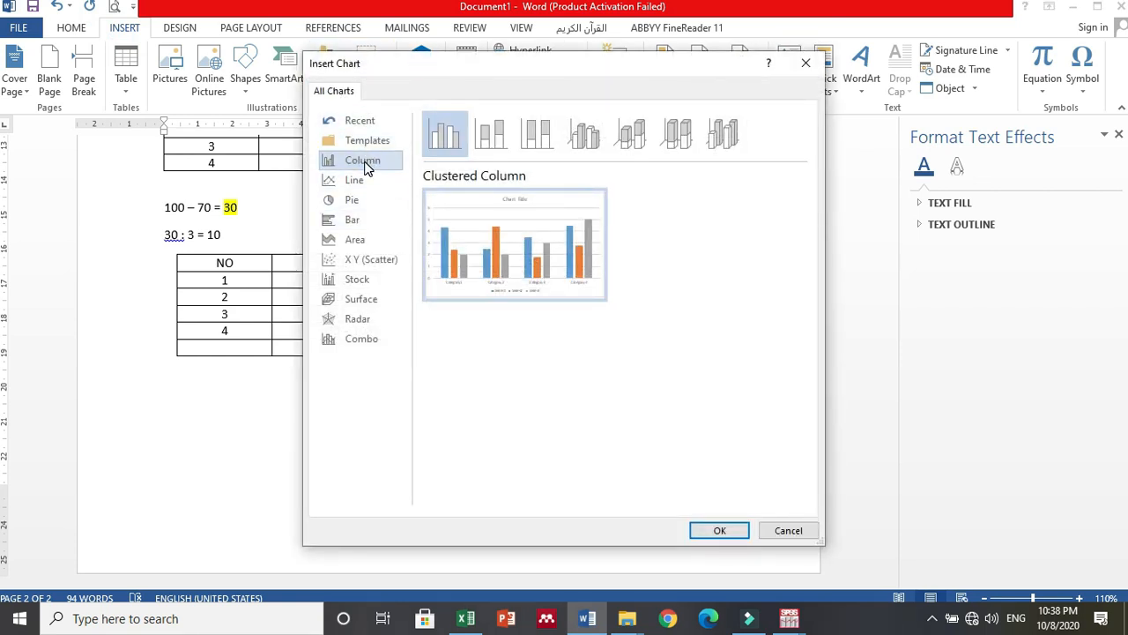
pyautogui.click(720, 531)
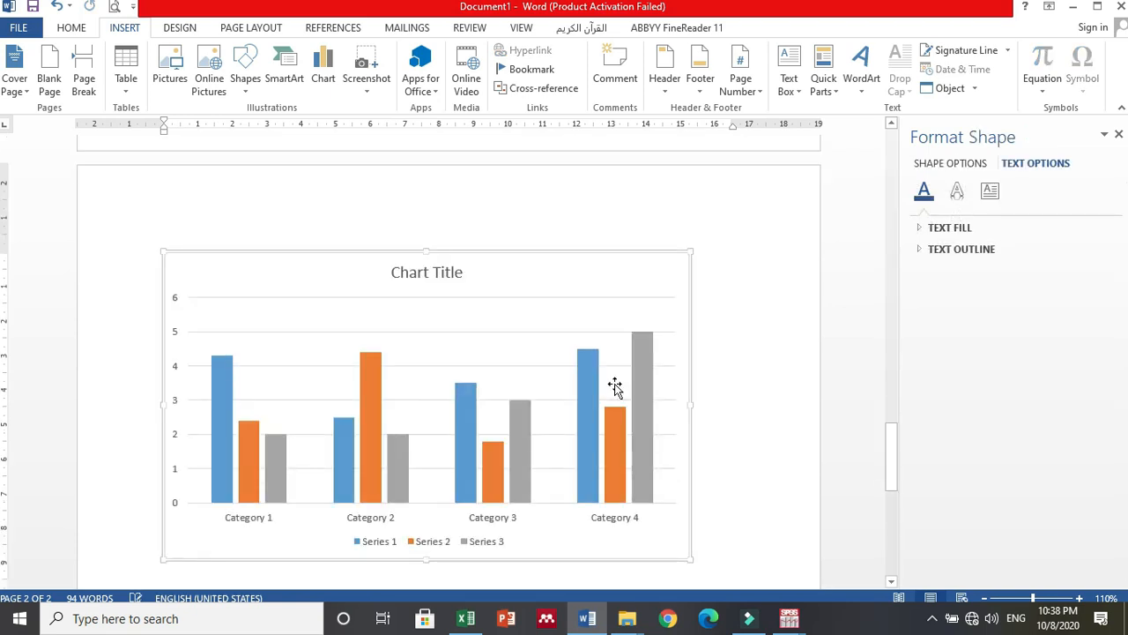
# - Close the new chart's data sheet, dismiss the Office activation wizard and return to the Word document
pyautogui.click(290, 282)
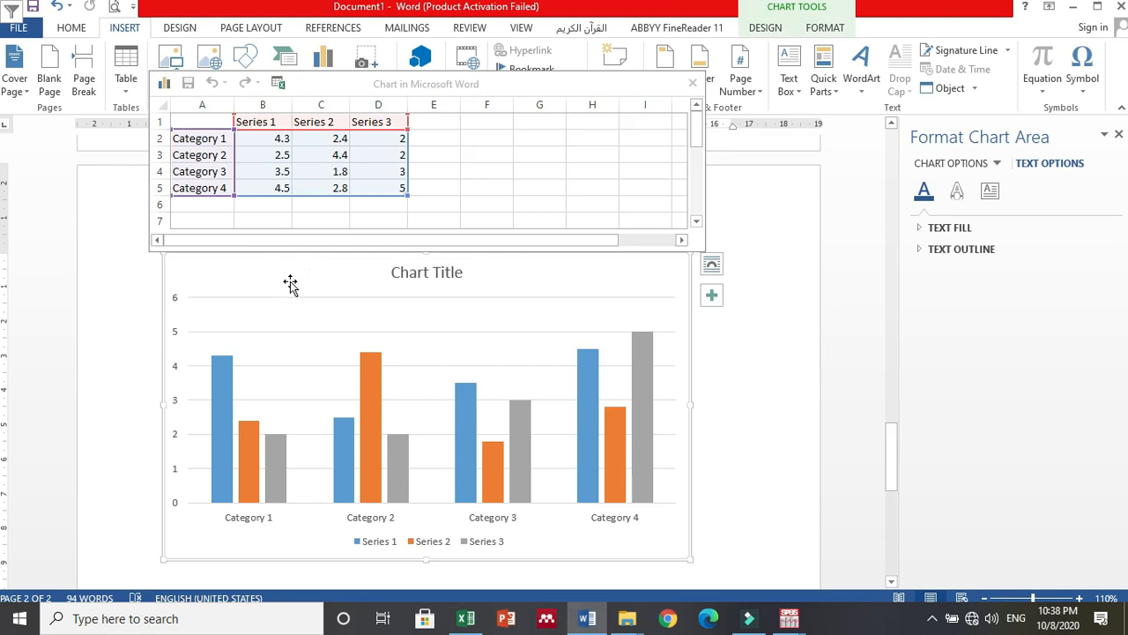
pyautogui.click(391, 245)
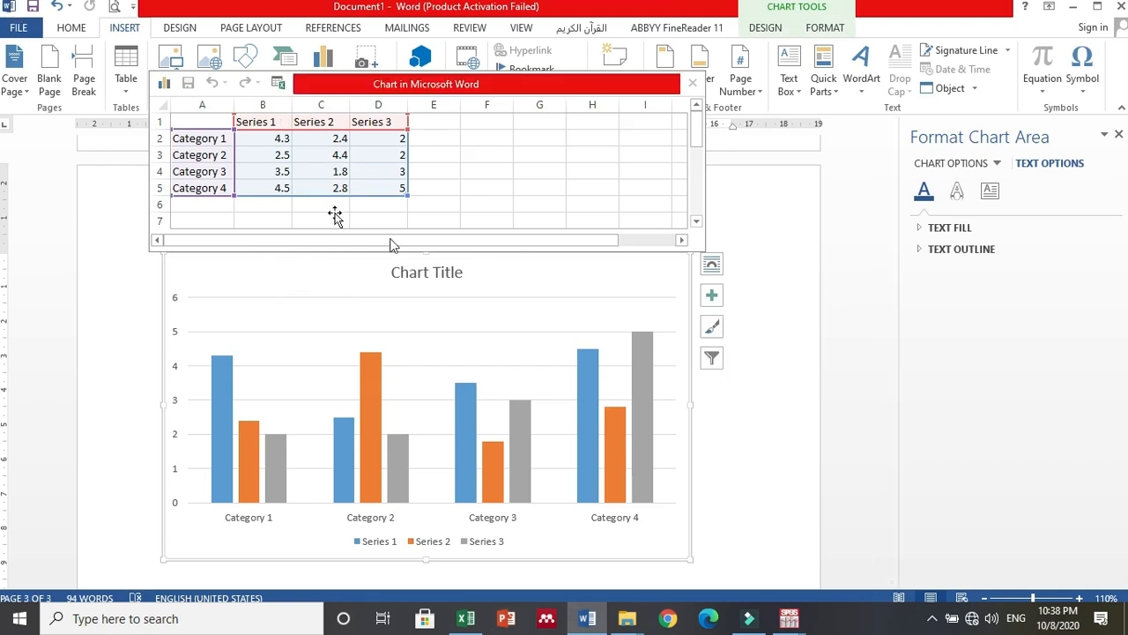
pyautogui.click(694, 90)
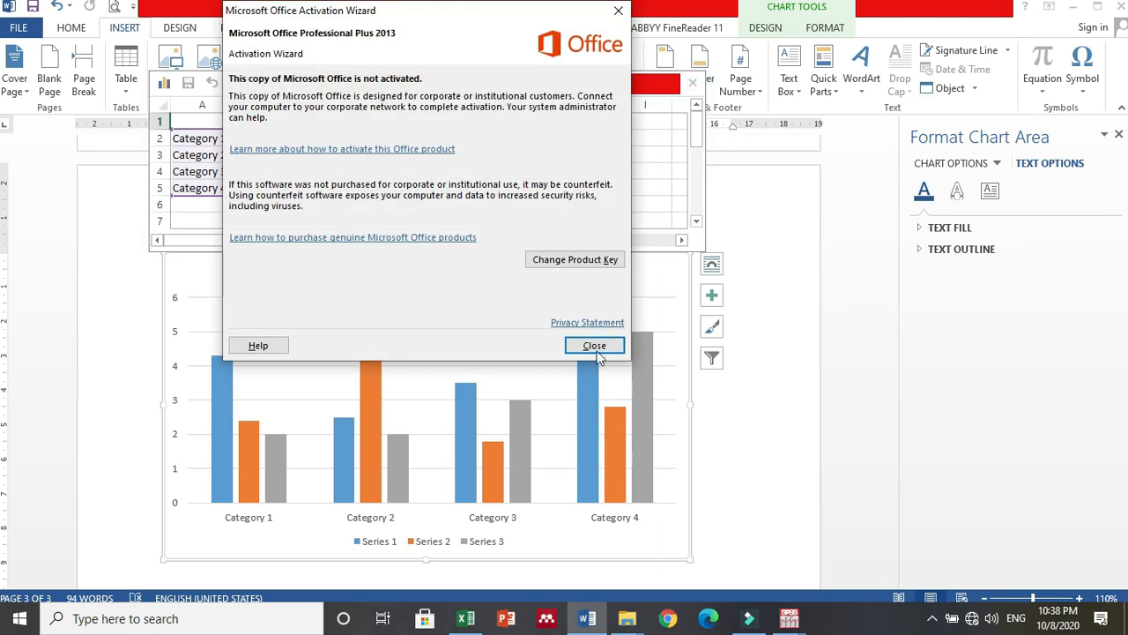
pyautogui.click(594, 346)
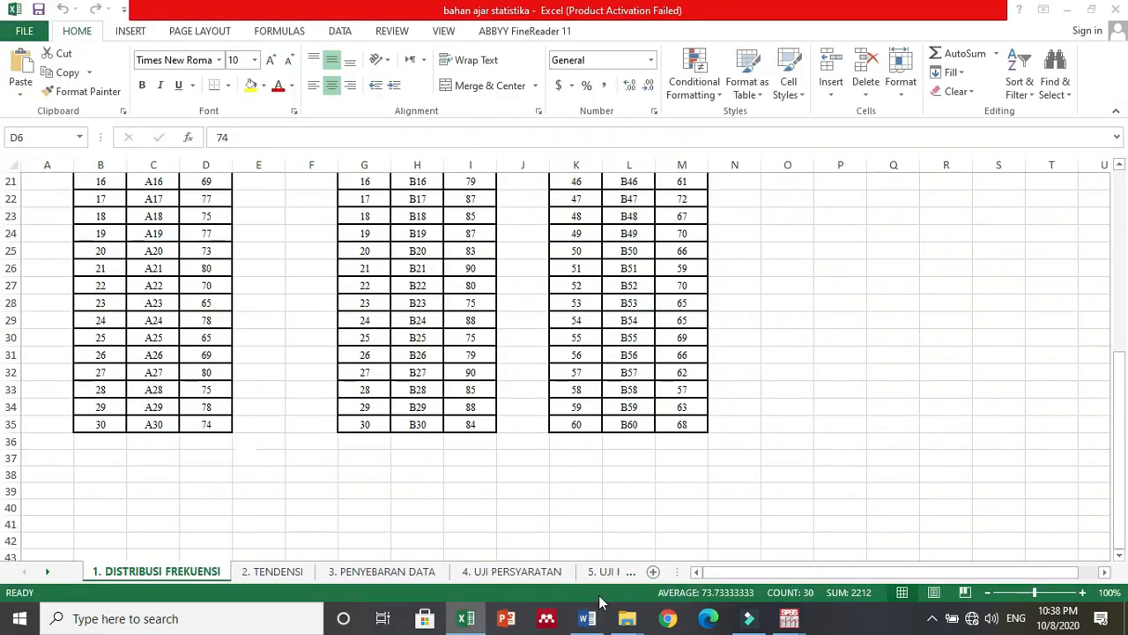
pyautogui.moveTo(592, 619)
pyautogui.click(599, 564)
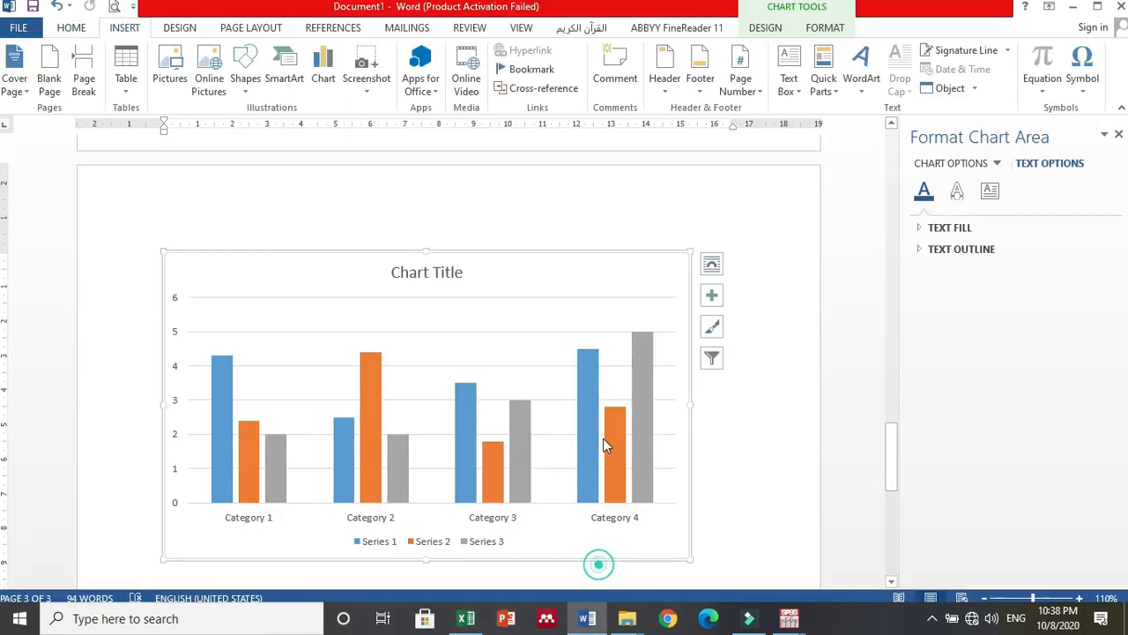
# - Center the new column chart horizontally on the page
pyautogui.click(600, 271)
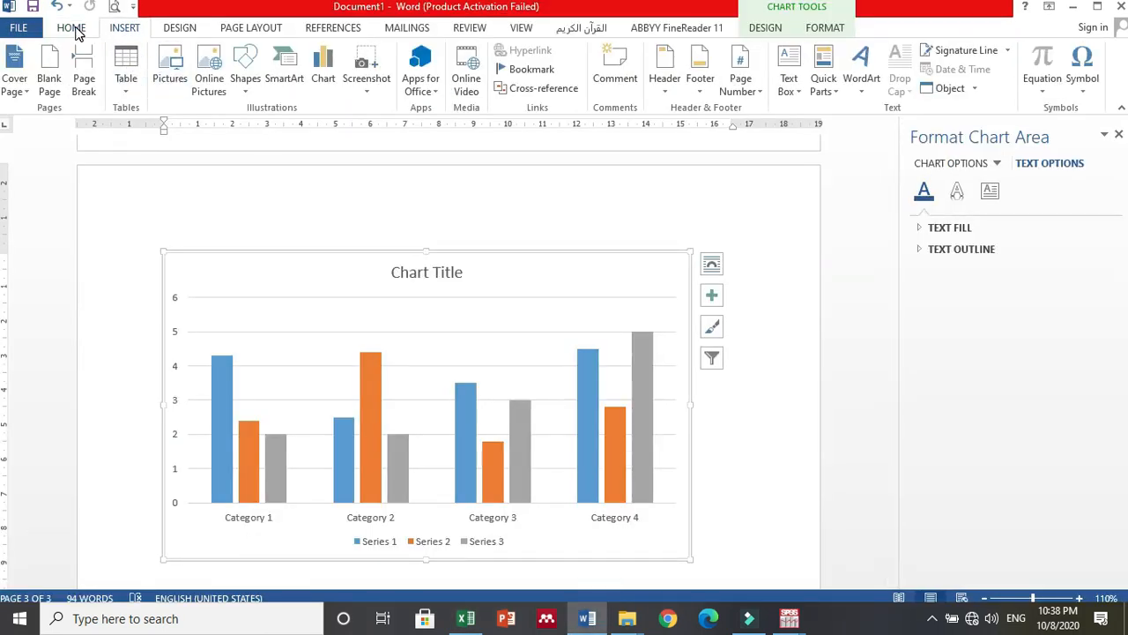
pyautogui.click(269, 254)
pyautogui.click(71, 28)
pyautogui.click(372, 82)
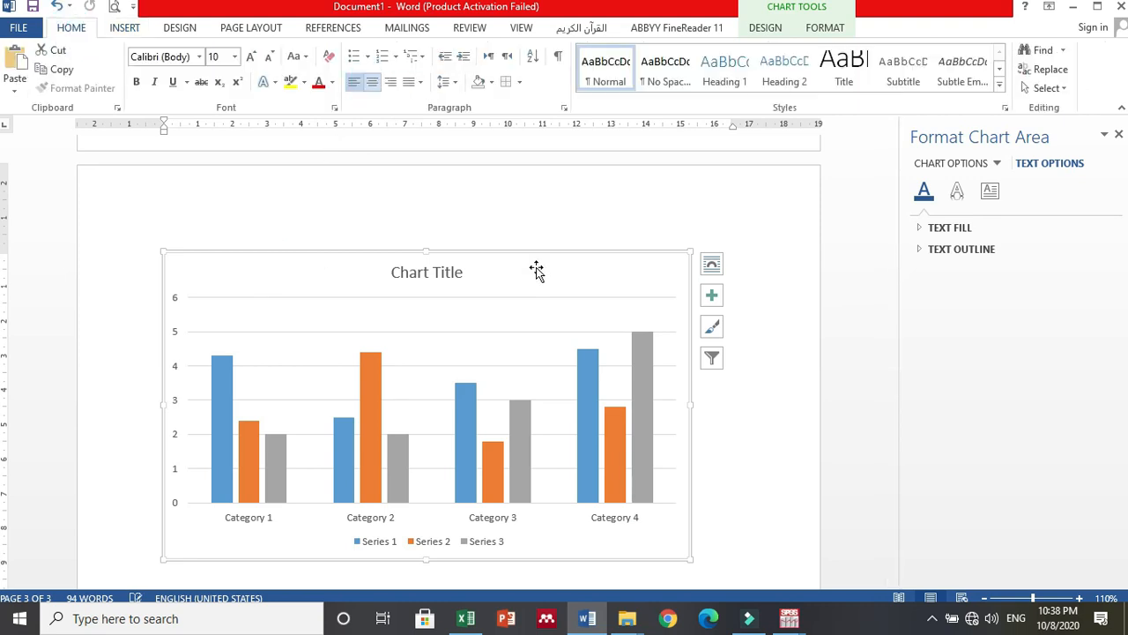
pyautogui.click(540, 263)
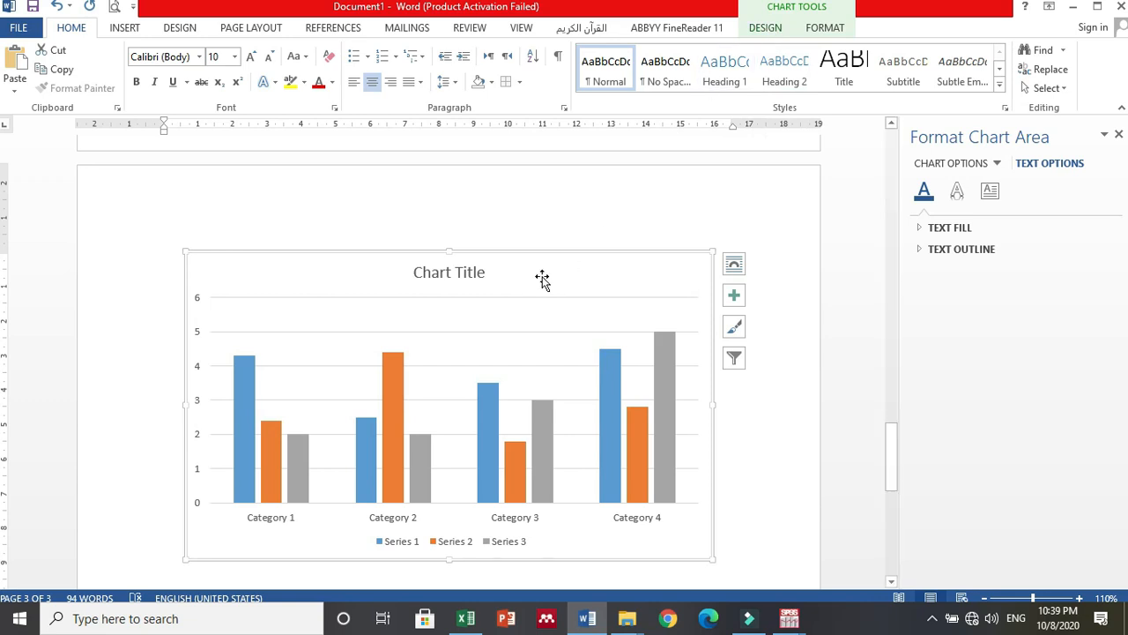
# - Open the chart's data in Excel 2013, delete the Series 2 and Series 3 columns and clear the Series 1 header
pyautogui.click(763, 27)
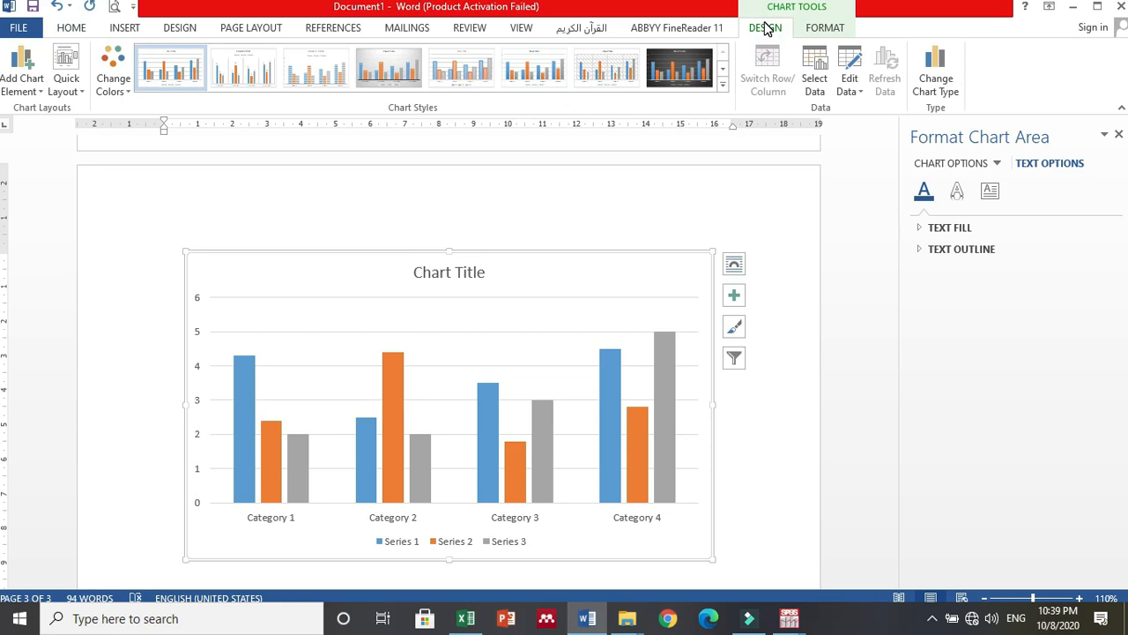
pyautogui.click(853, 92)
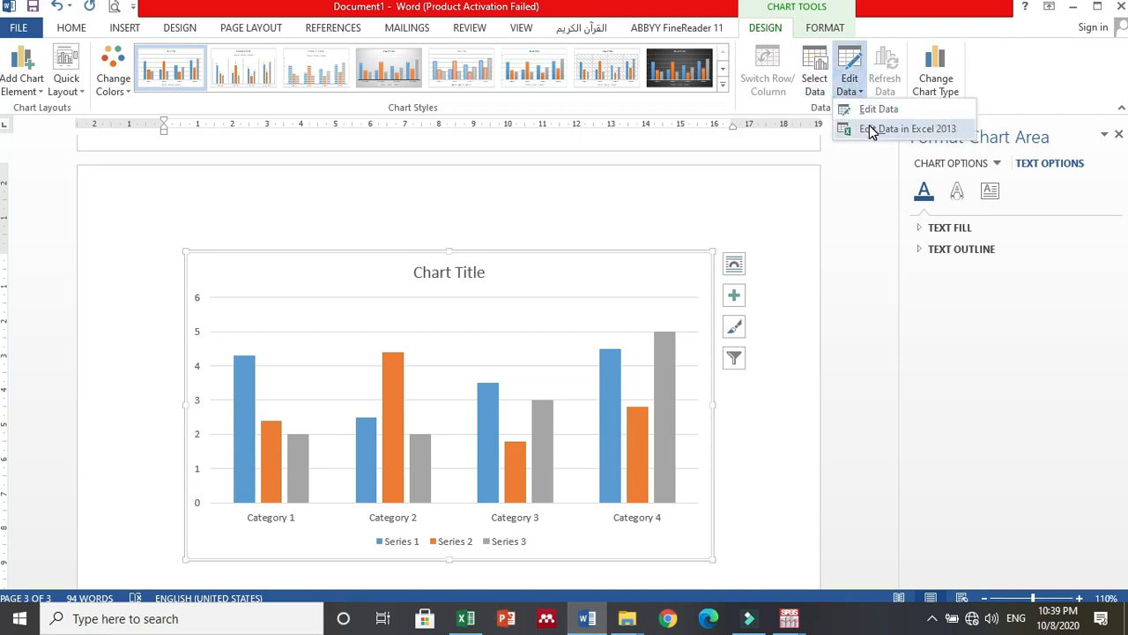
pyautogui.click(869, 129)
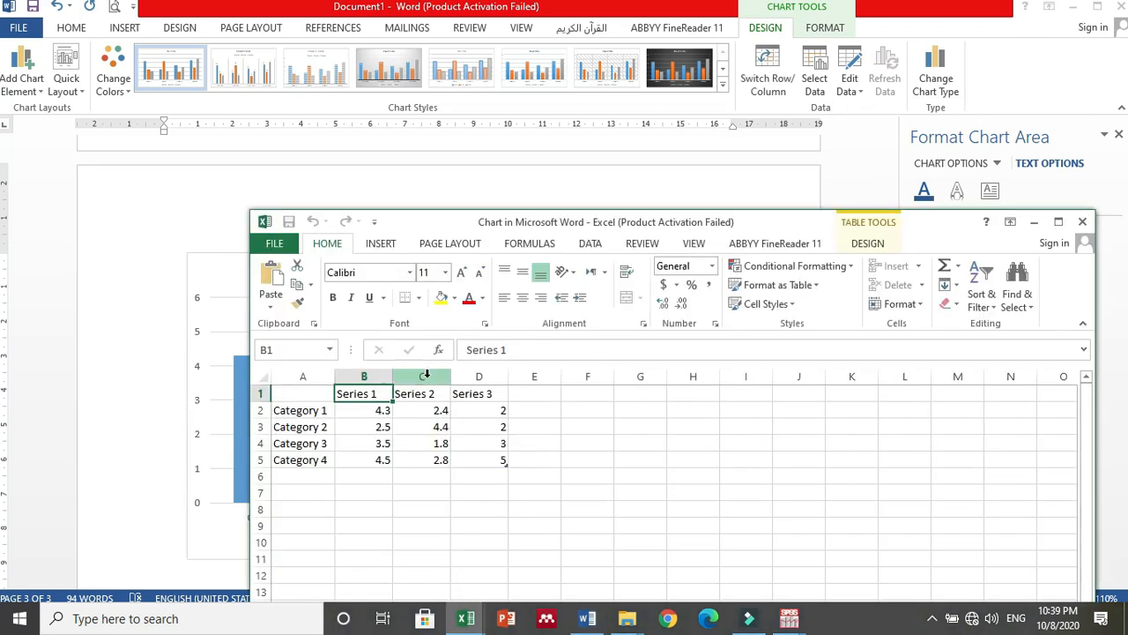
pyautogui.moveTo(433, 373); pyautogui.dragTo(479, 381)
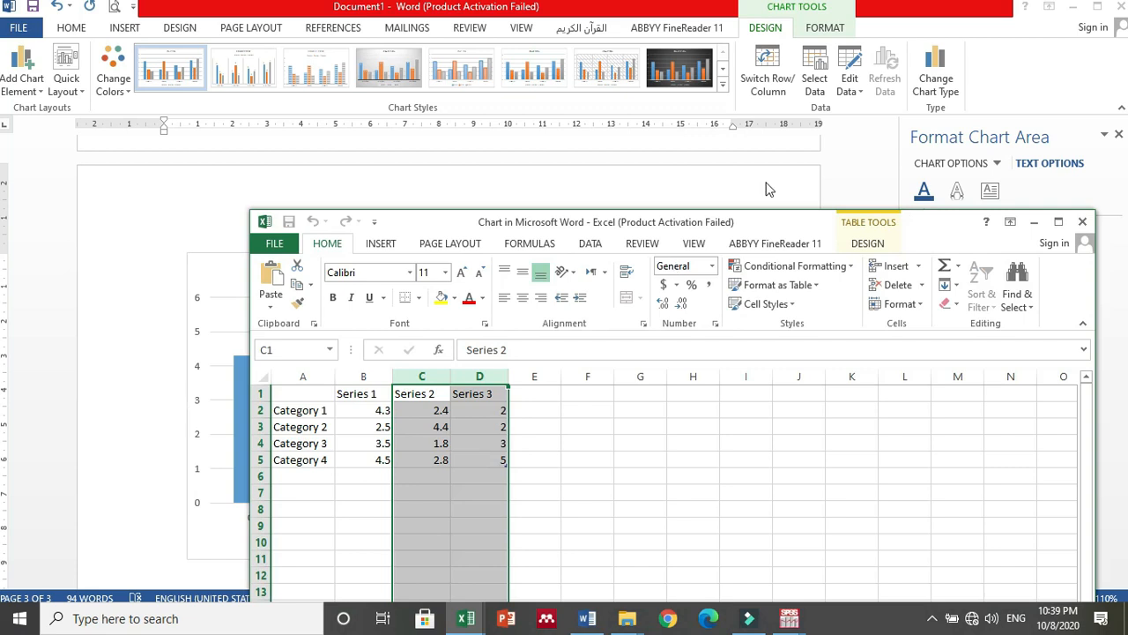
pyautogui.click(895, 285)
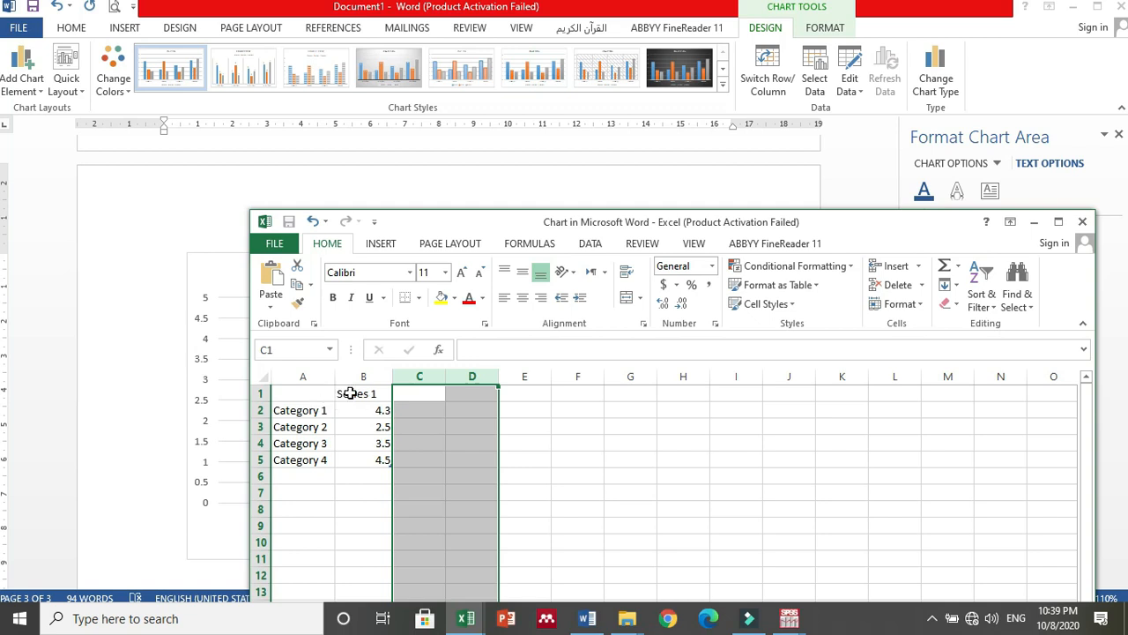
pyautogui.click(351, 391)
pyautogui.press('BackSpace')
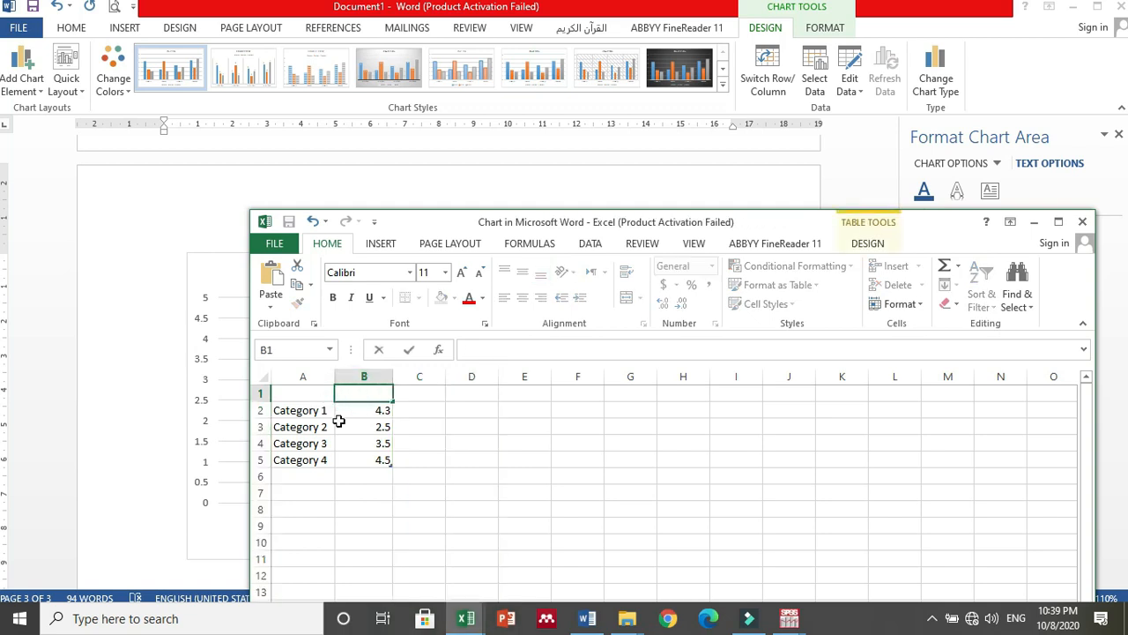
pyautogui.click(347, 424)
# - Copy the four INTERVAL values, < 70 through 90 – 100, from the interpretation table in the Word document
pyautogui.click(583, 621)
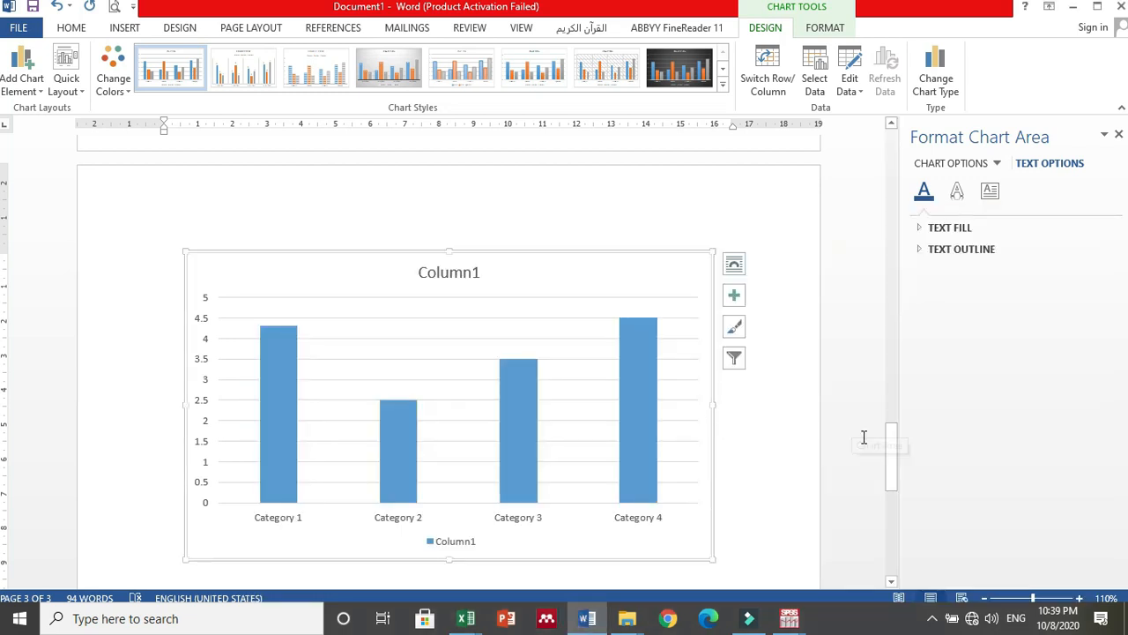
pyautogui.click(890, 403)
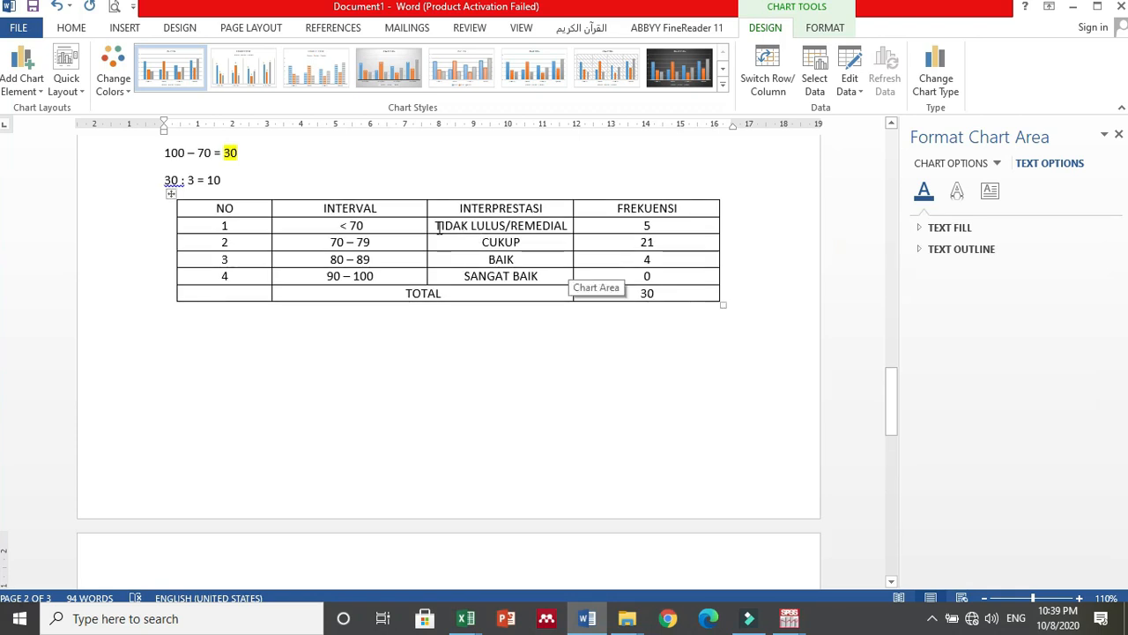
pyautogui.click(412, 226)
pyautogui.moveTo(288, 227); pyautogui.dragTo(314, 272)
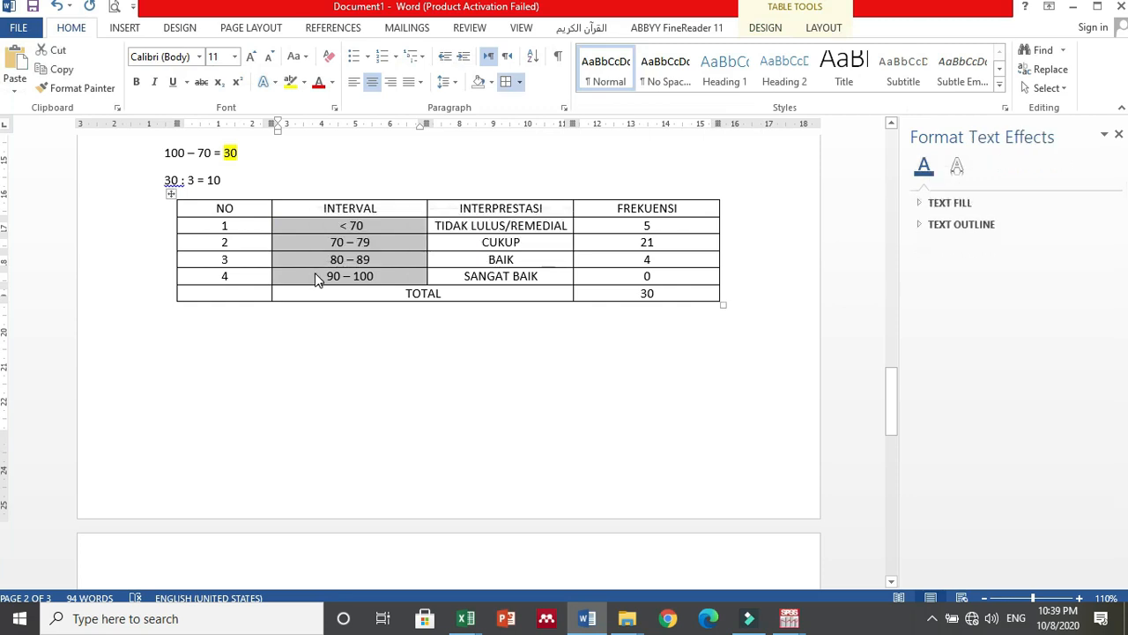
pyautogui.click(316, 274)
pyautogui.moveTo(295, 234); pyautogui.dragTo(321, 268)
pyautogui.hotkey('ctrl', 'c')
pyautogui.click(316, 225)
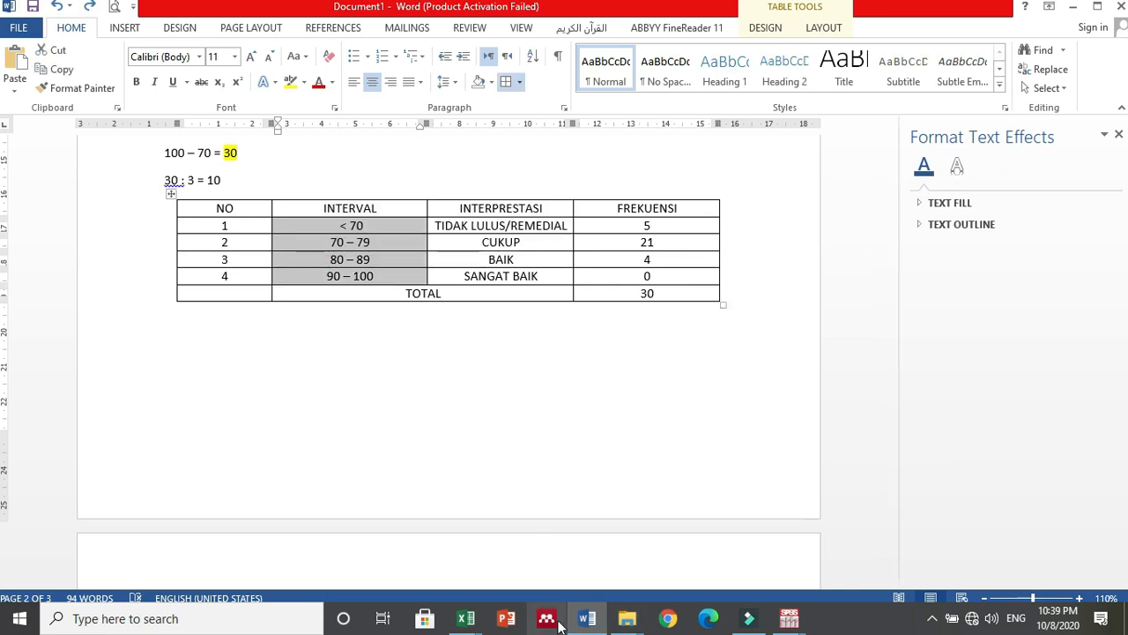
# - Paste the copied intervals over the Category 1 to Category 4 labels in the chart's Excel data, starting at cell A2
pyautogui.click(466, 619)
pyautogui.click(541, 573)
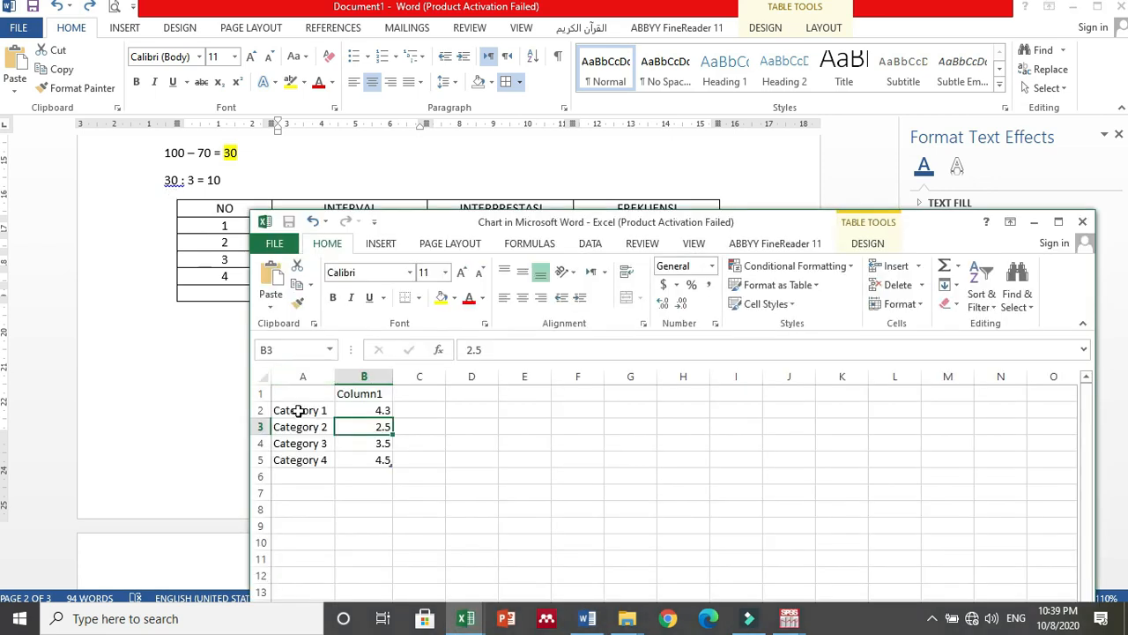
pyautogui.click(300, 411)
pyautogui.click(298, 411)
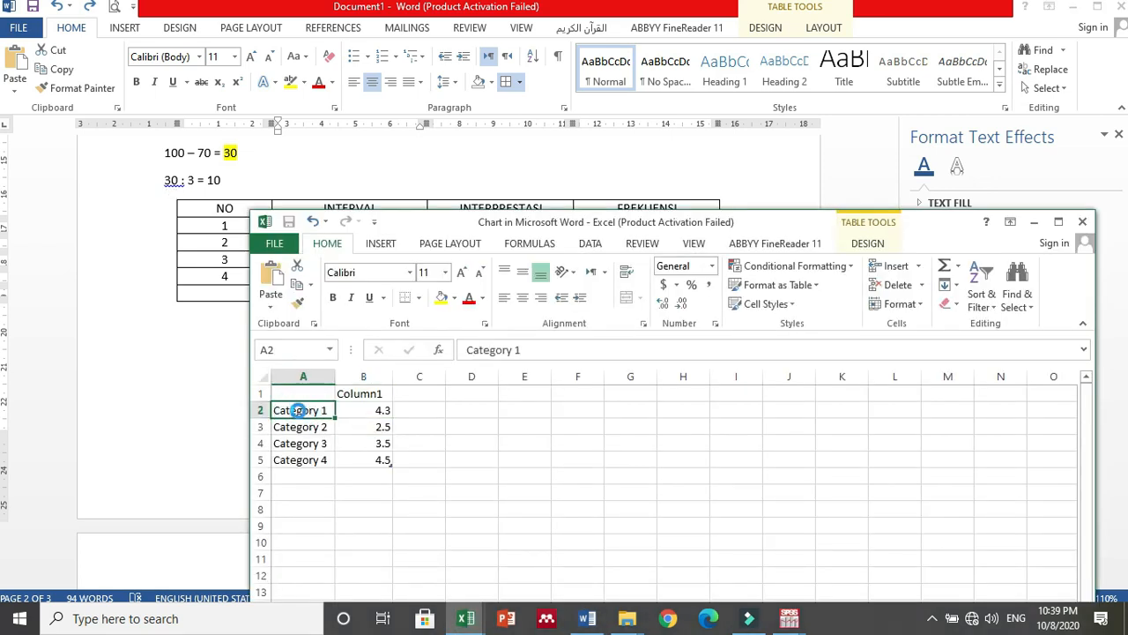
pyautogui.hotkey('ctrl', 'v')
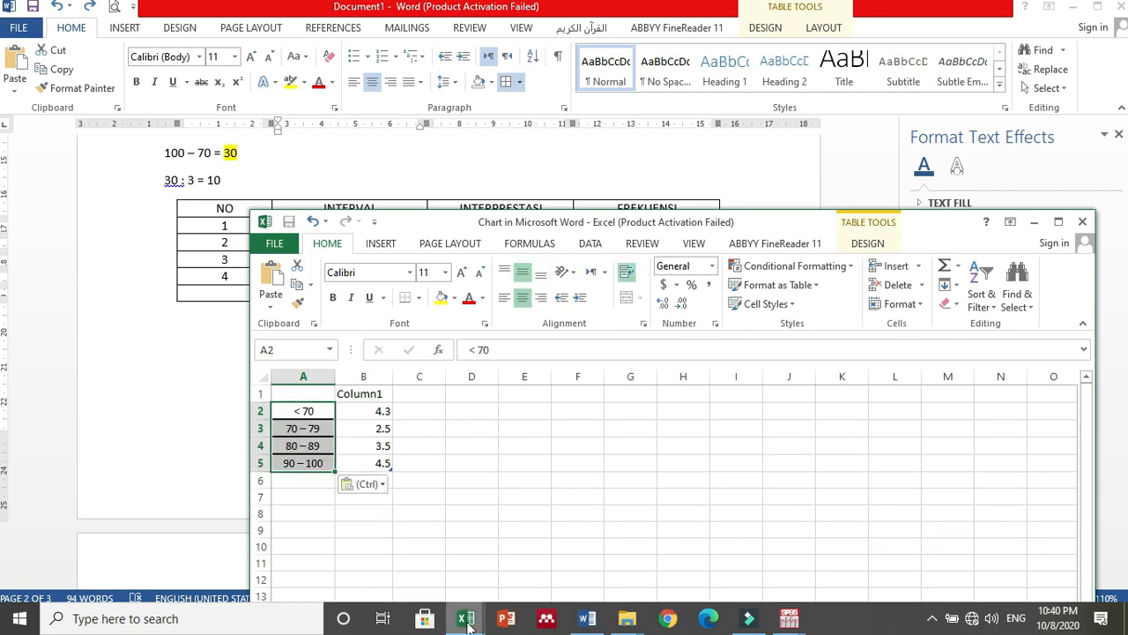
# - Copy the FREKUENSI values 5, 21, 4 and 0 from the Word table into the chart's Excel data, starting at cell B2
pyautogui.click(589, 622)
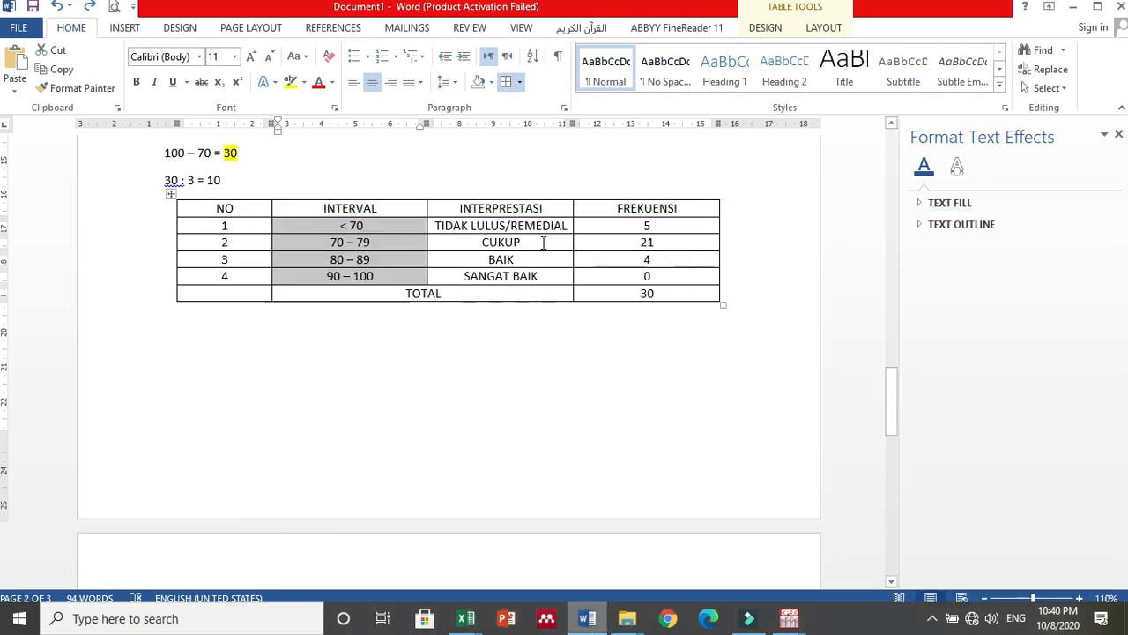
pyautogui.click(639, 225)
pyautogui.moveTo(639, 226); pyautogui.dragTo(653, 276)
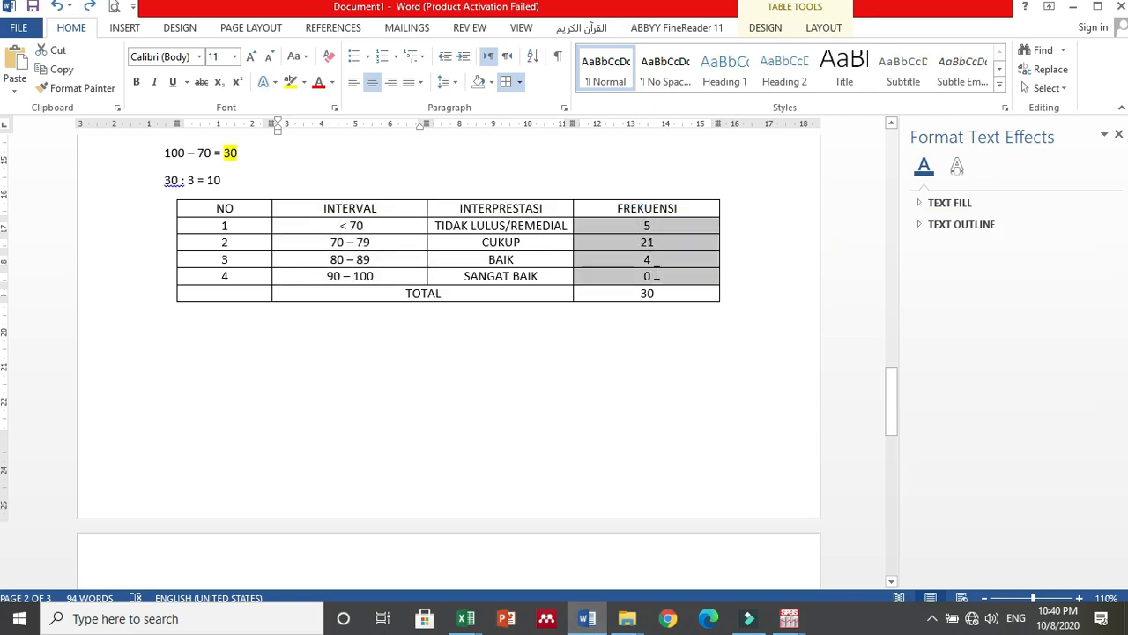
pyautogui.click(656, 276)
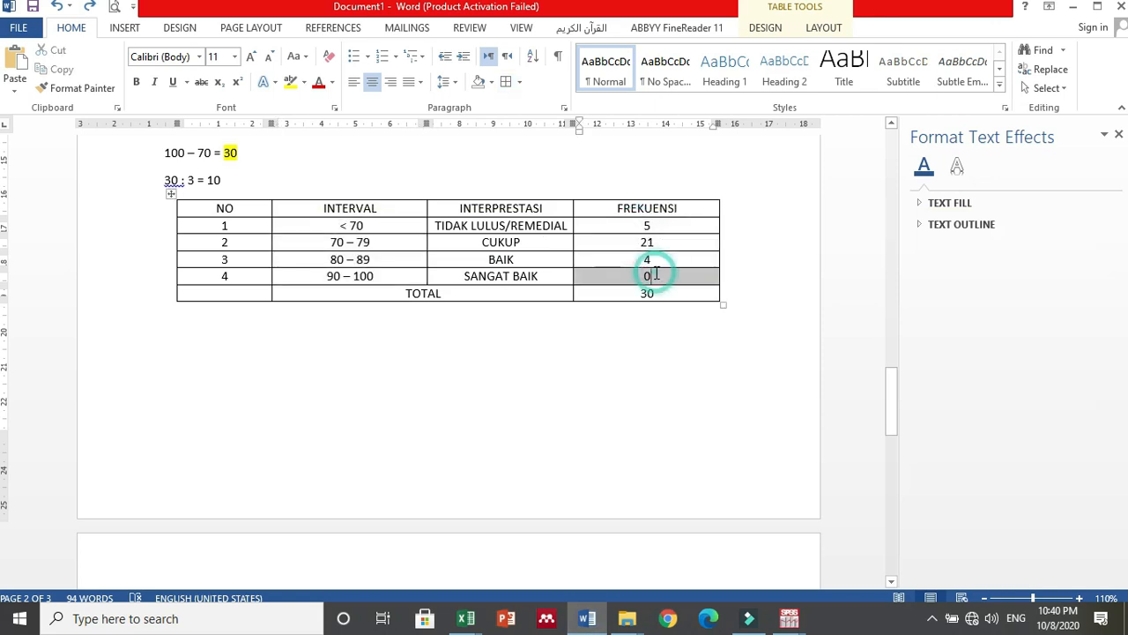
pyautogui.moveTo(646, 228); pyautogui.dragTo(649, 281)
pyautogui.hotkey('ctrl', 'c')
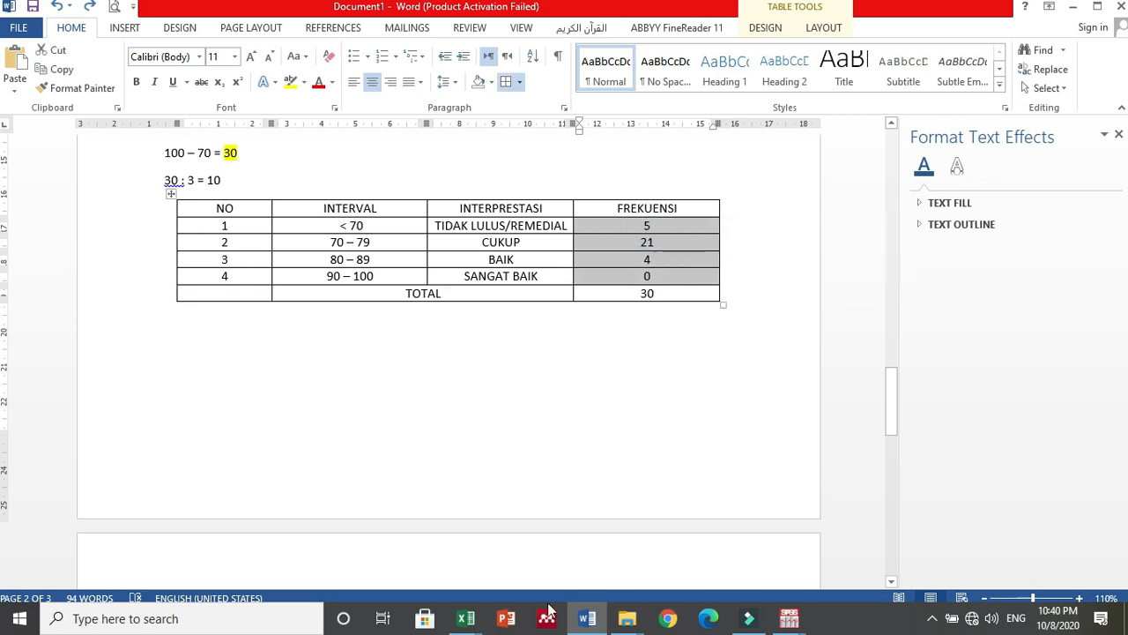
pyautogui.moveTo(467, 623)
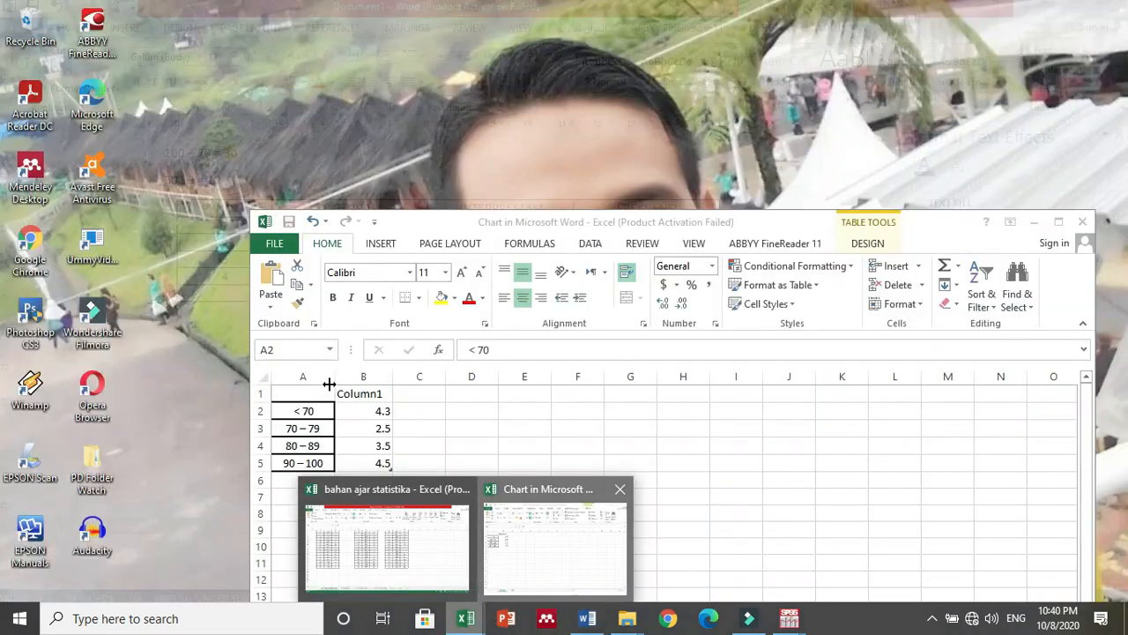
pyautogui.click(529, 557)
pyautogui.click(362, 409)
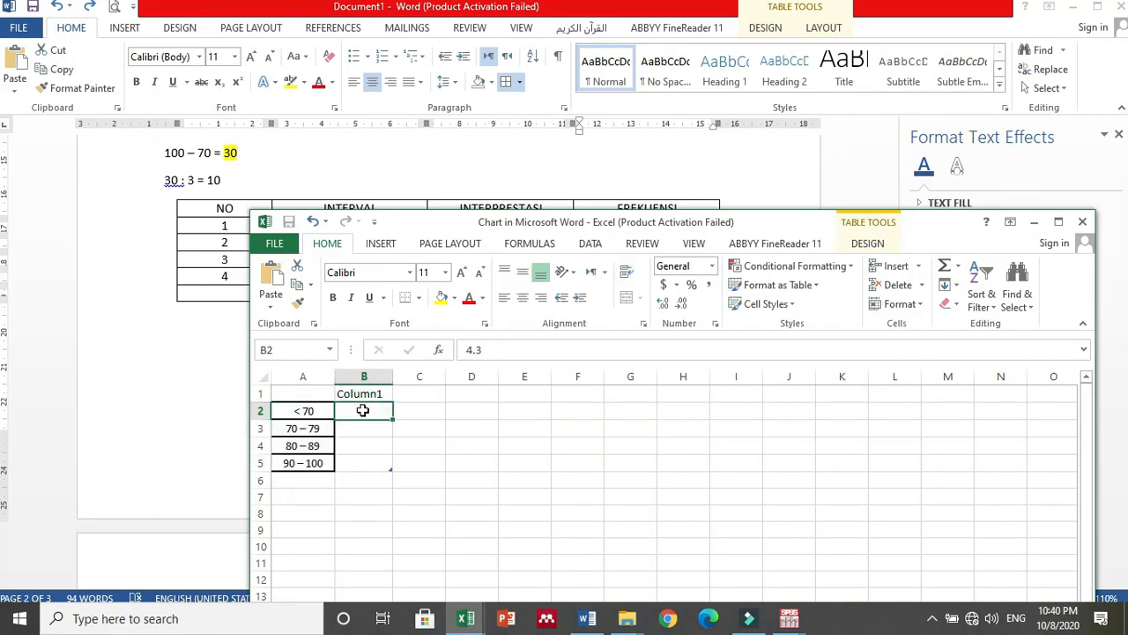
pyautogui.hotkey('ctrl', 'v')
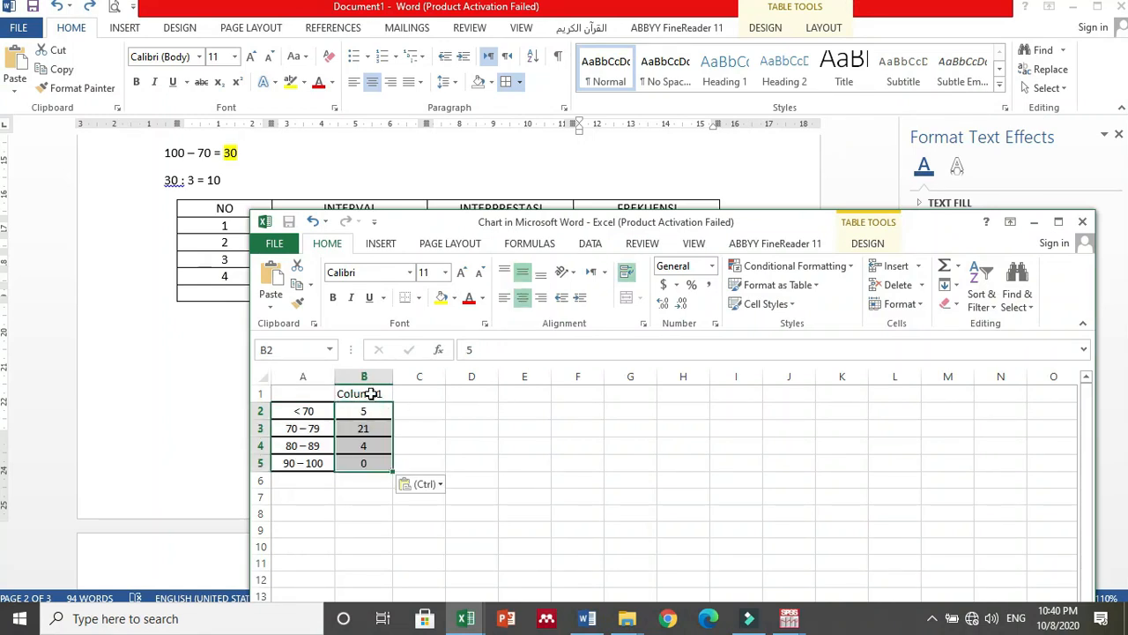
# - Enter the headers INTERVAL in cell A1 and FREKUENSI in cell B1 of the chart data
pyautogui.click(371, 395)
pyautogui.click(315, 396)
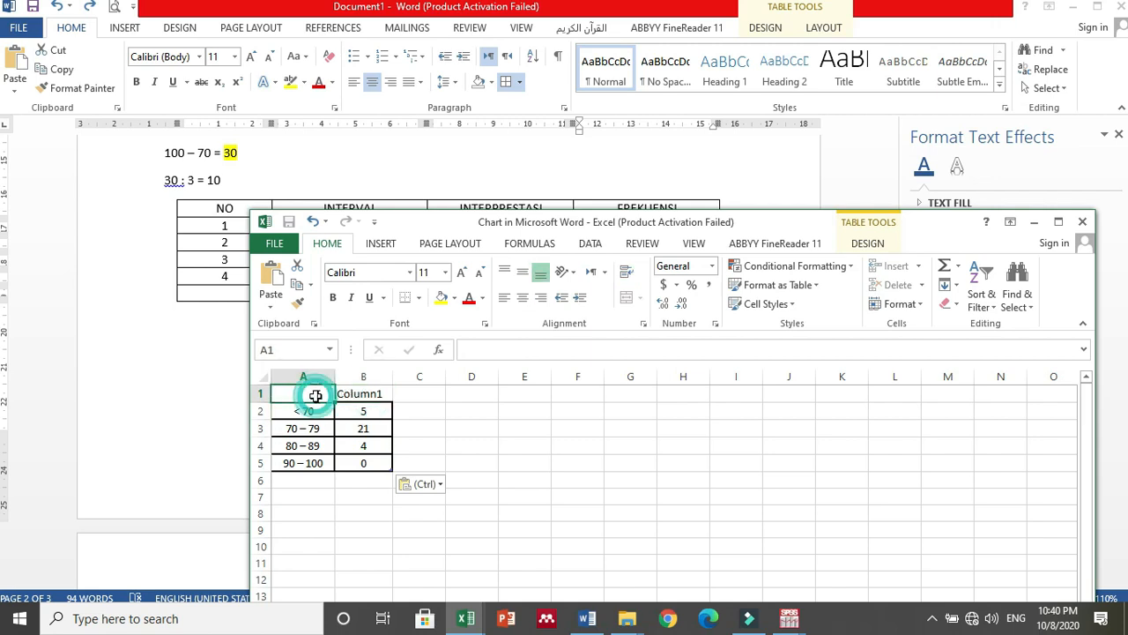
pyautogui.write('INTERVAL')
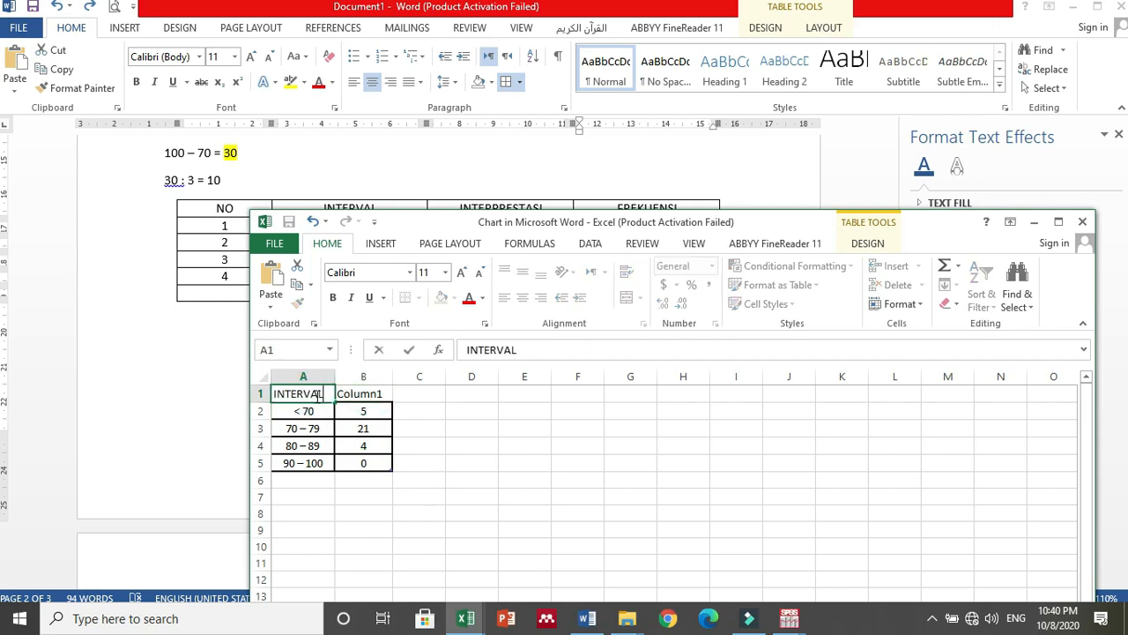
pyautogui.click(355, 394)
pyautogui.write('FREKUENSI')
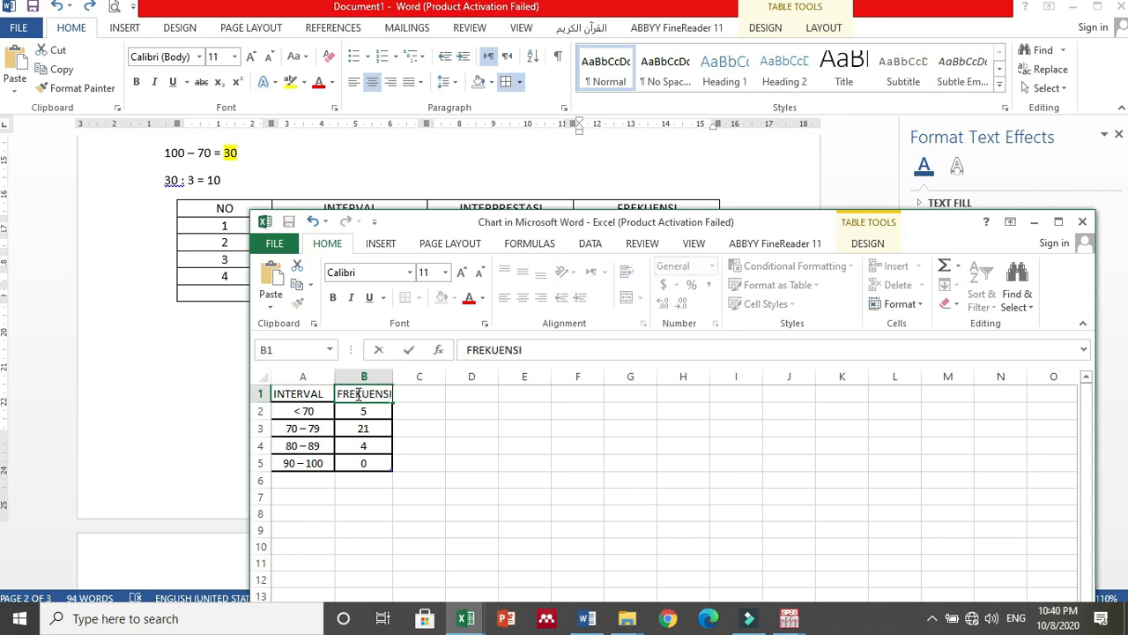
pyautogui.click(436, 442)
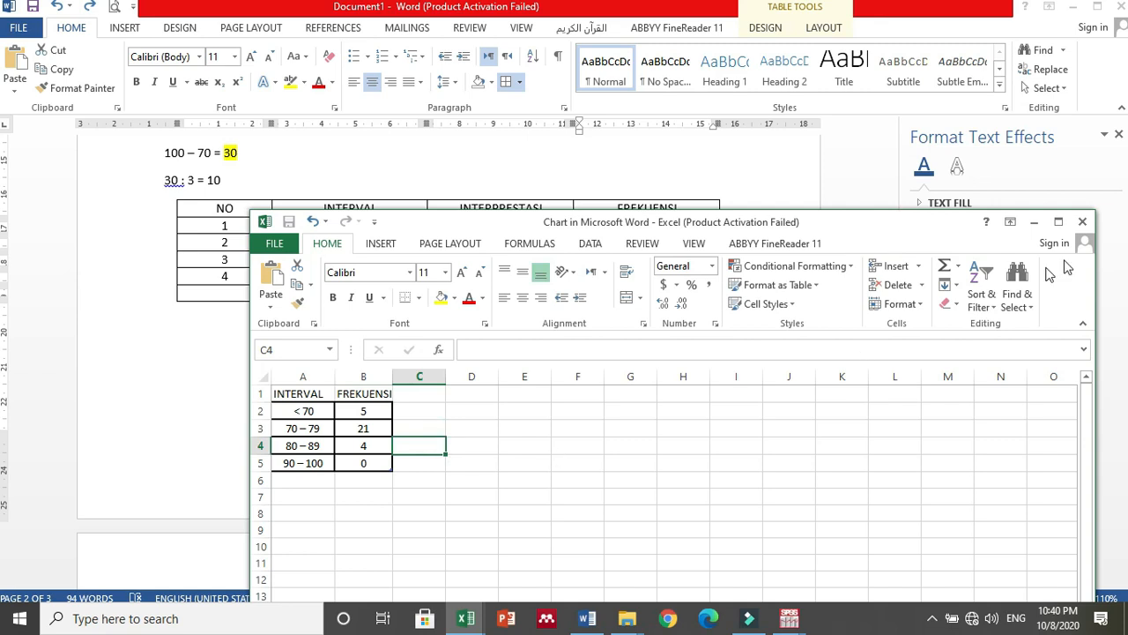
# - Close the chart data workbook and return to the column chart in the Word document
pyautogui.click(1083, 221)
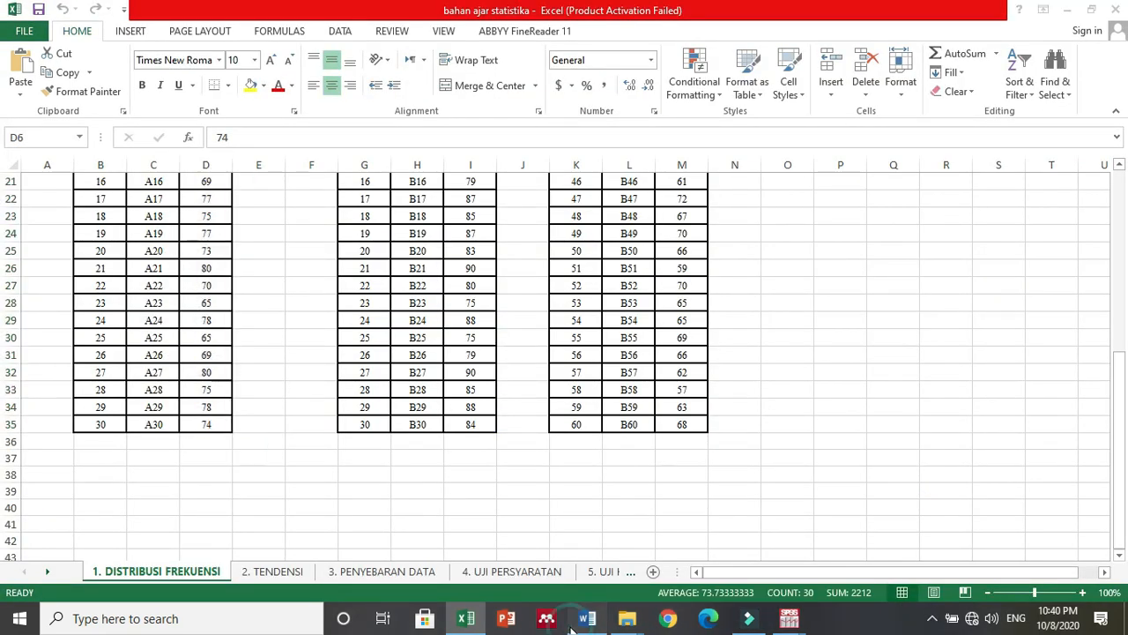
pyautogui.click(587, 618)
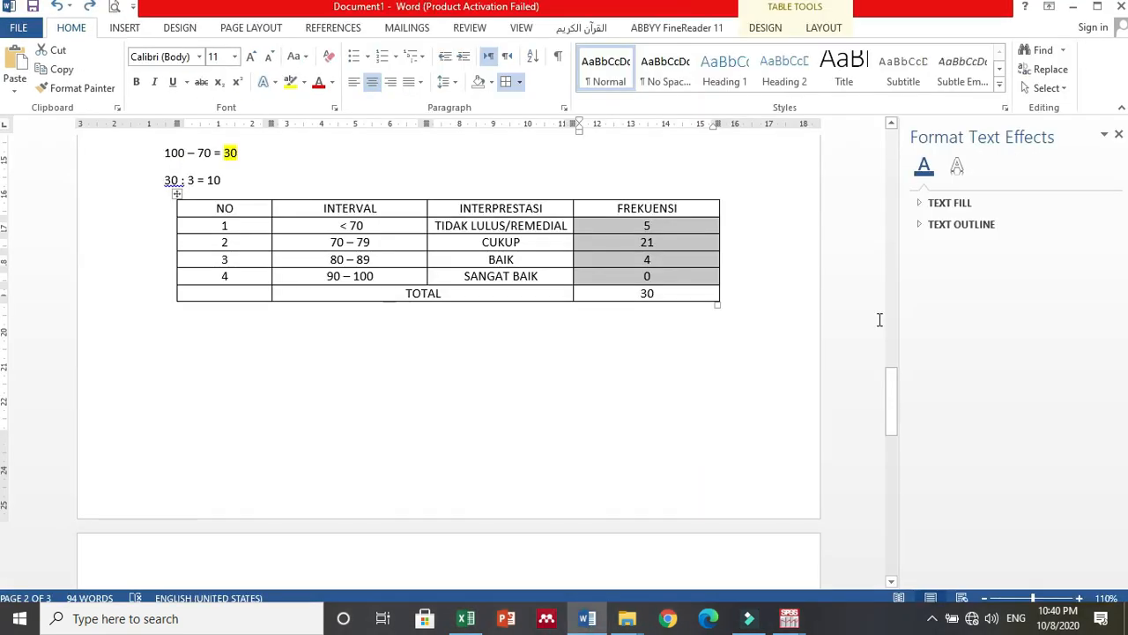
pyautogui.moveTo(896, 381); pyautogui.dragTo(892, 460)
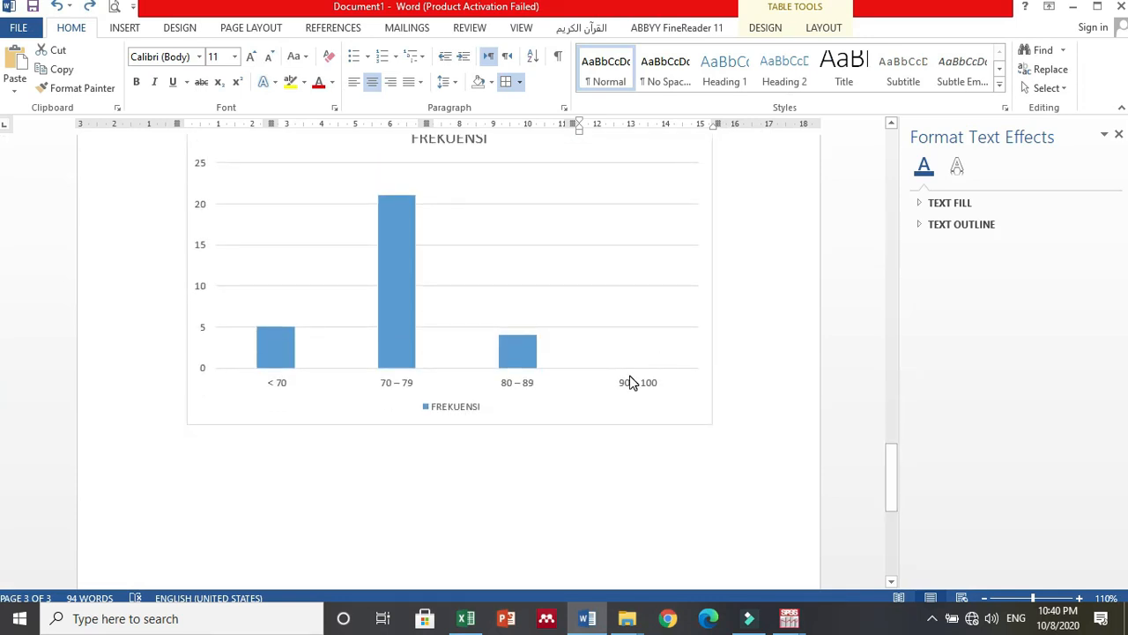
# - Apply the sixth preset chart style to the interval frequency column chart after trying Style 2 and the first style
pyautogui.click(629, 380)
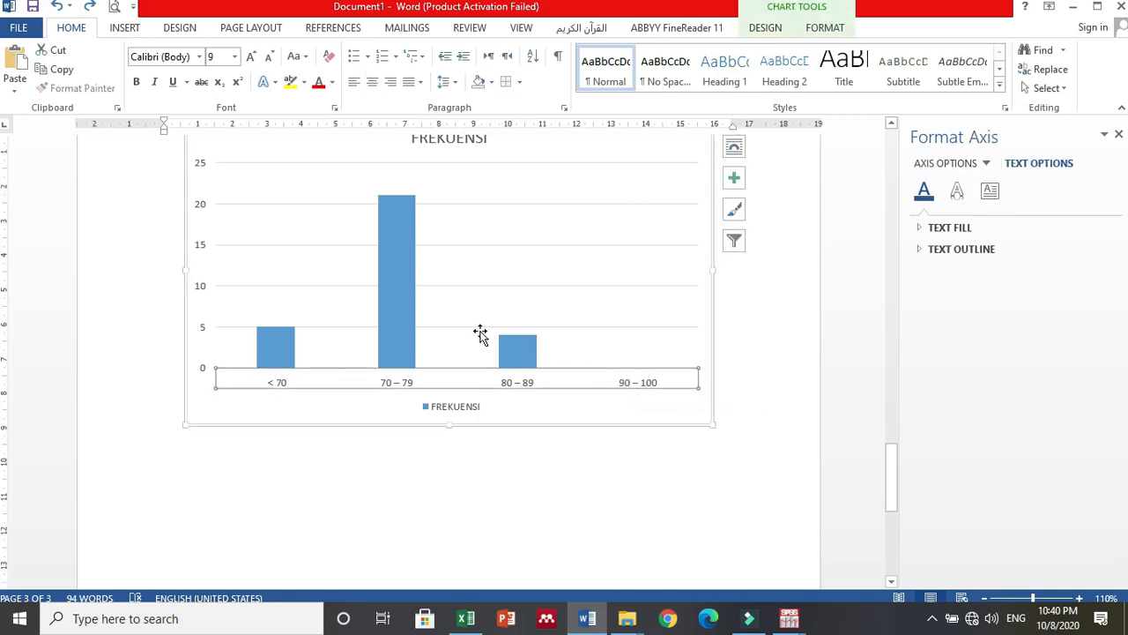
pyautogui.moveTo(891, 458); pyautogui.dragTo(891, 433)
pyautogui.click(629, 373)
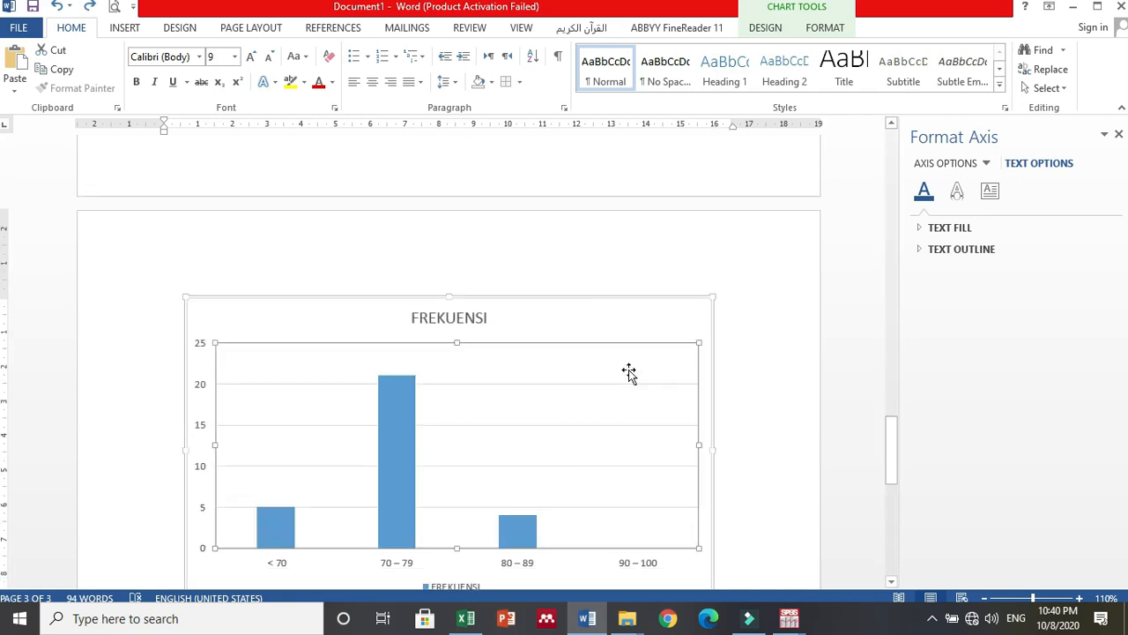
pyautogui.click(574, 304)
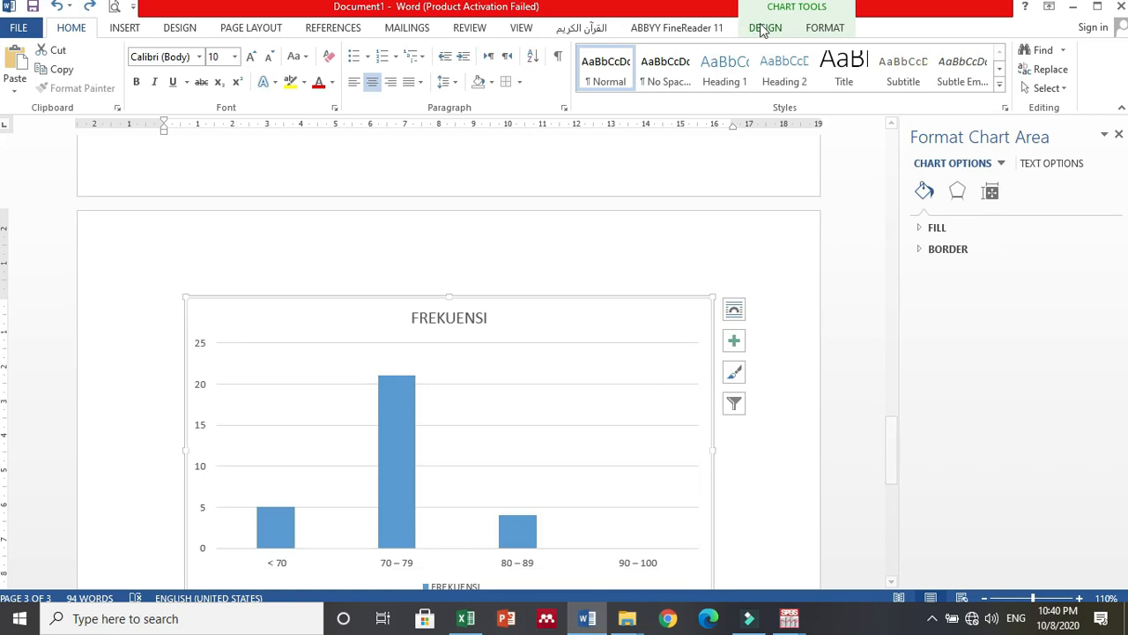
pyautogui.click(762, 25)
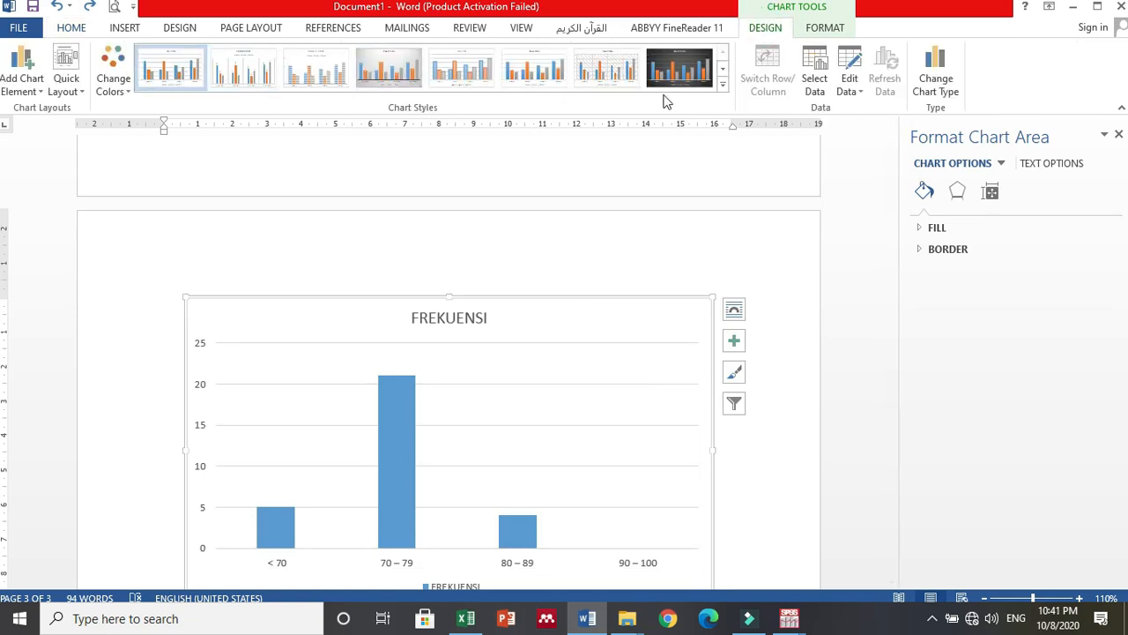
pyautogui.click(721, 90)
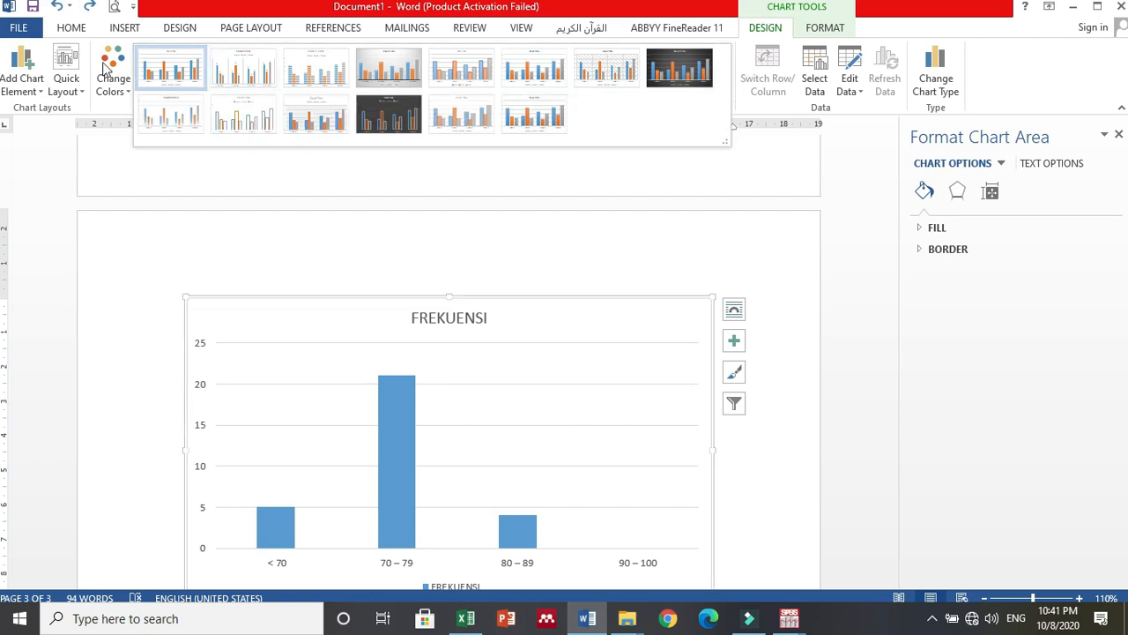
pyautogui.click(228, 80)
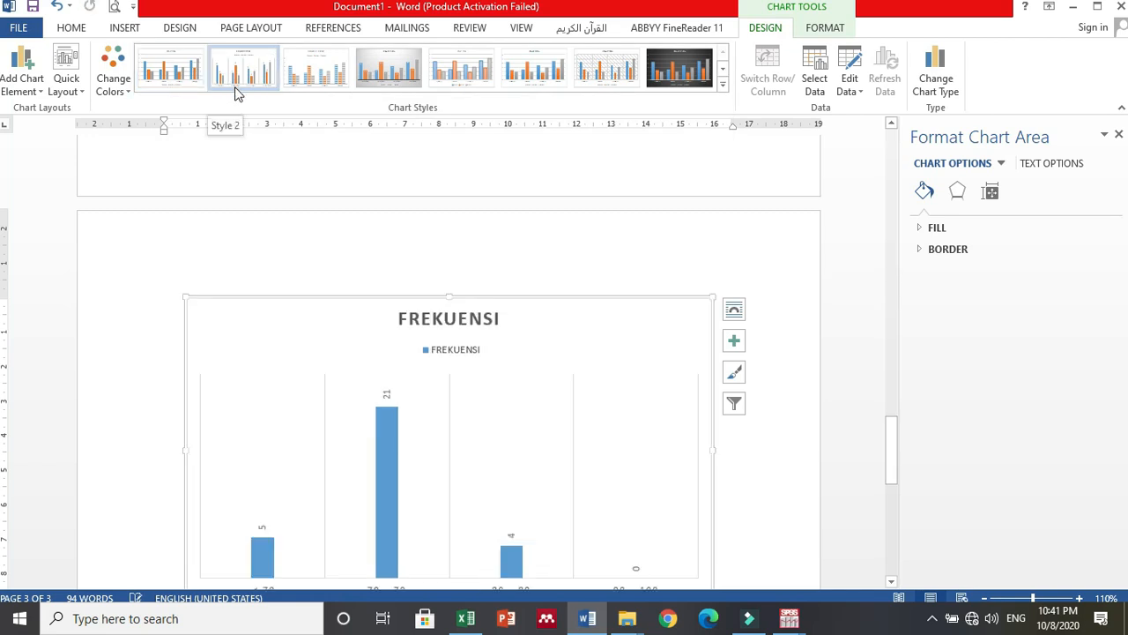
pyautogui.click(185, 75)
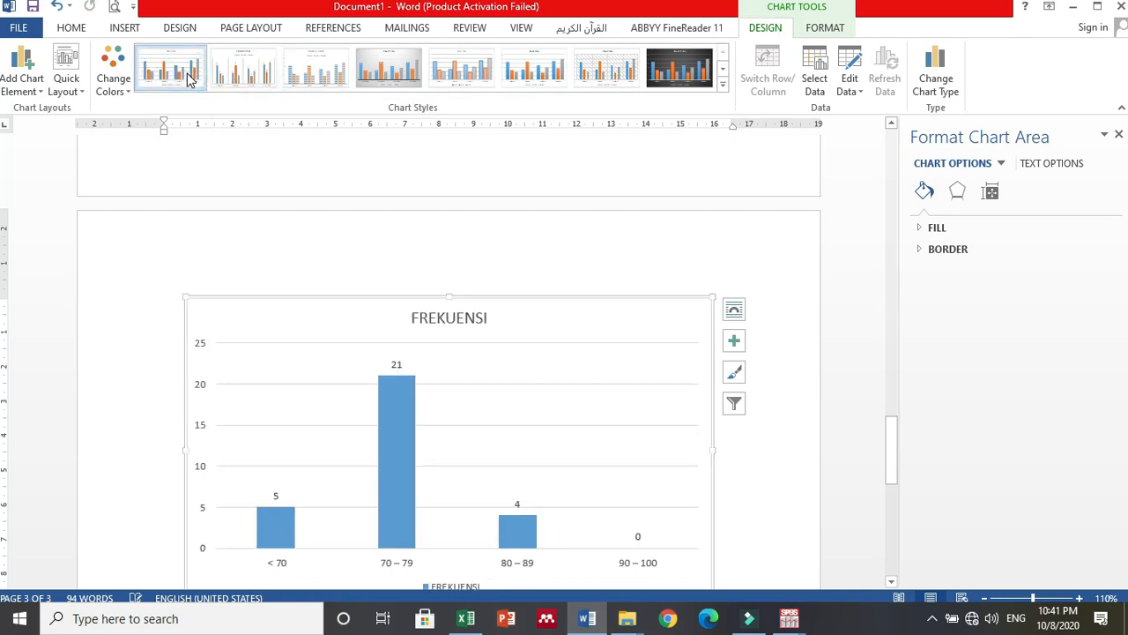
pyautogui.click(536, 71)
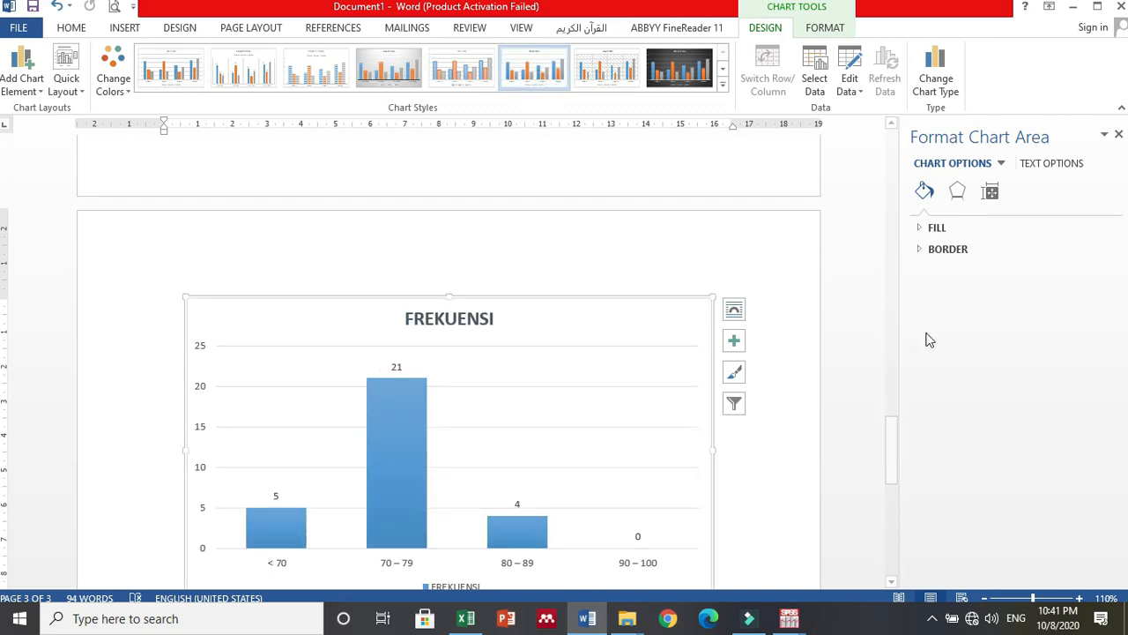
# - Apply the quick layout with a chart title, vertical axis title and data table, after trying the layout without a title
pyautogui.click(890, 426)
pyautogui.moveTo(890, 426); pyautogui.dragTo(890, 448)
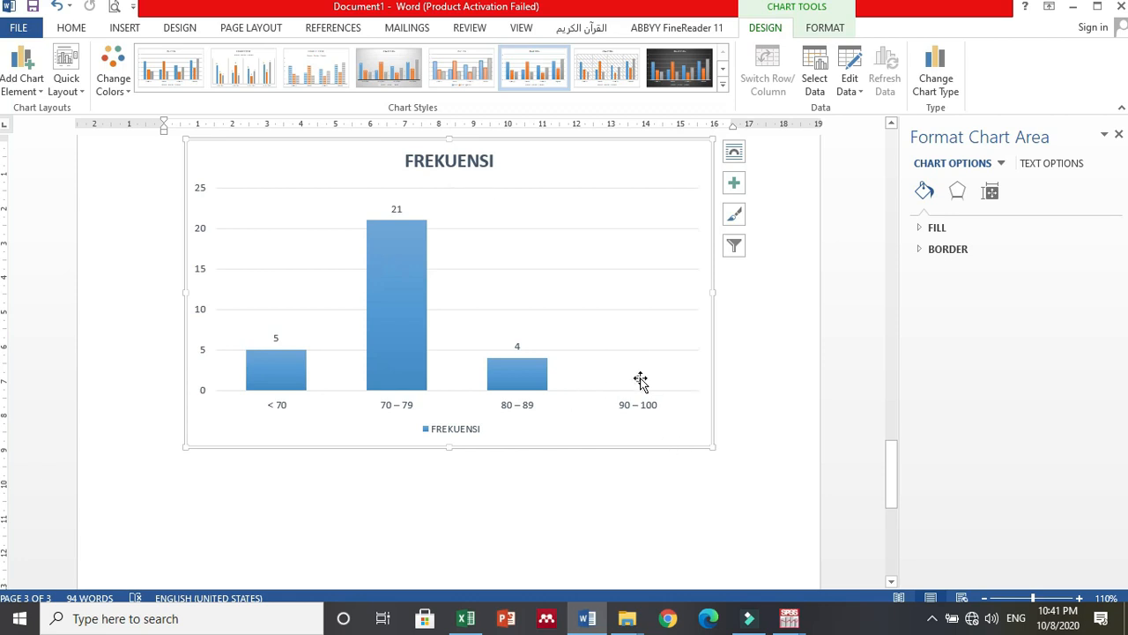
pyautogui.click(61, 83)
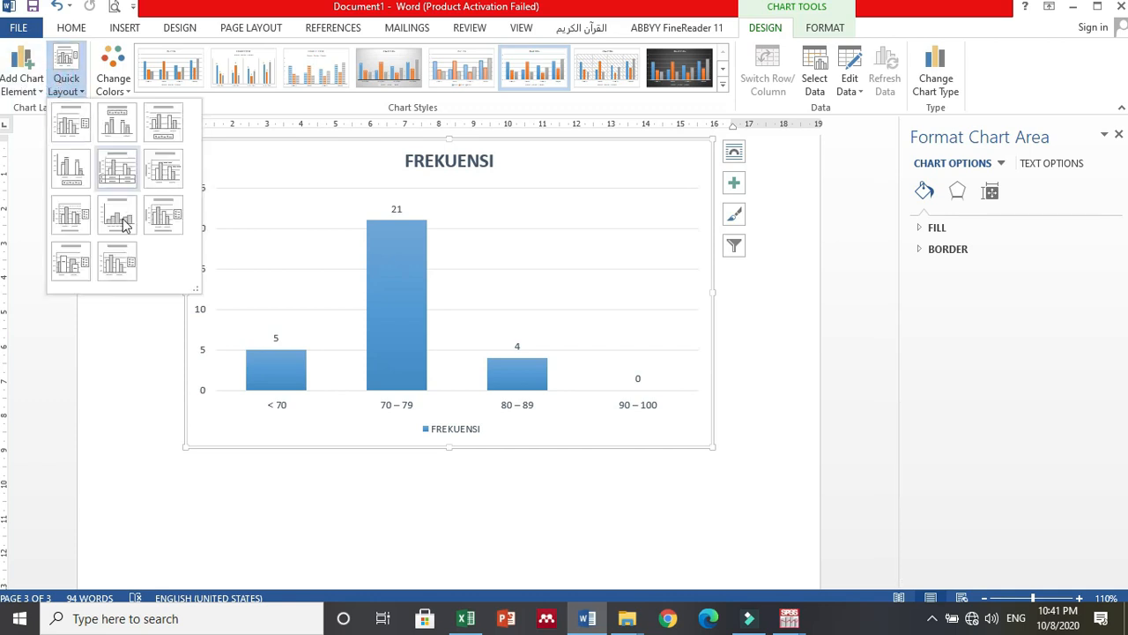
pyautogui.click(83, 183)
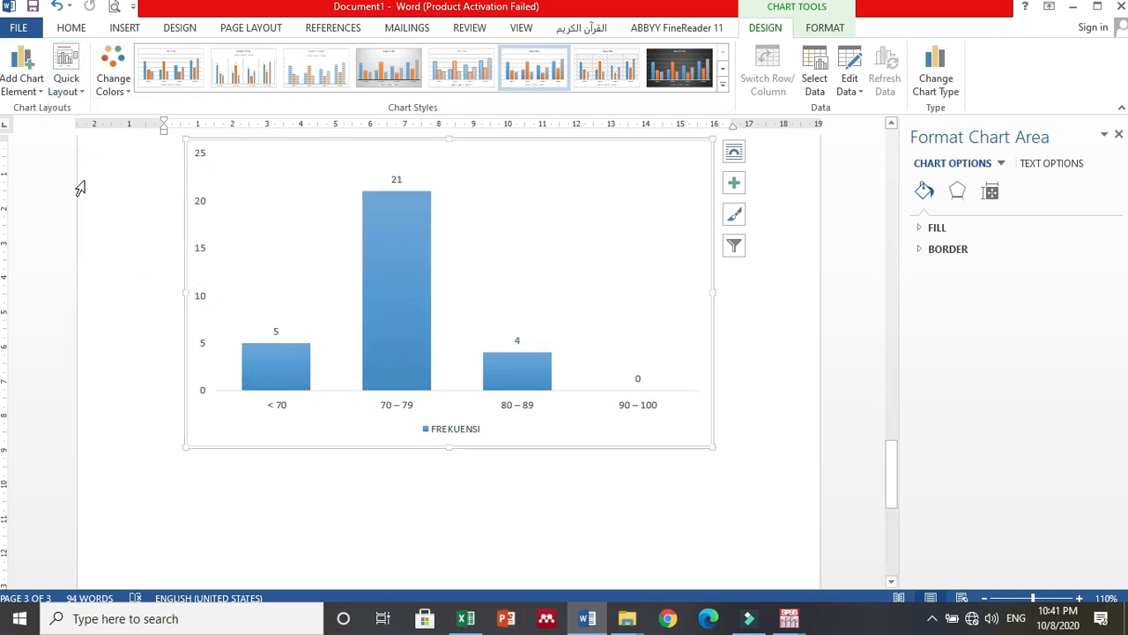
pyautogui.click(67, 79)
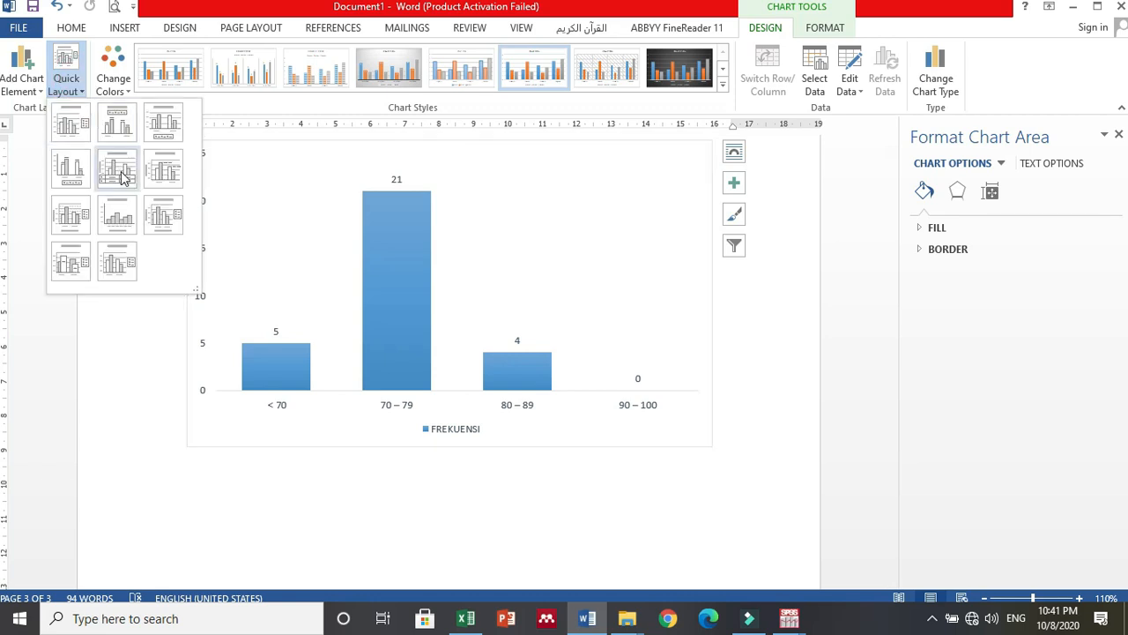
pyautogui.click(118, 174)
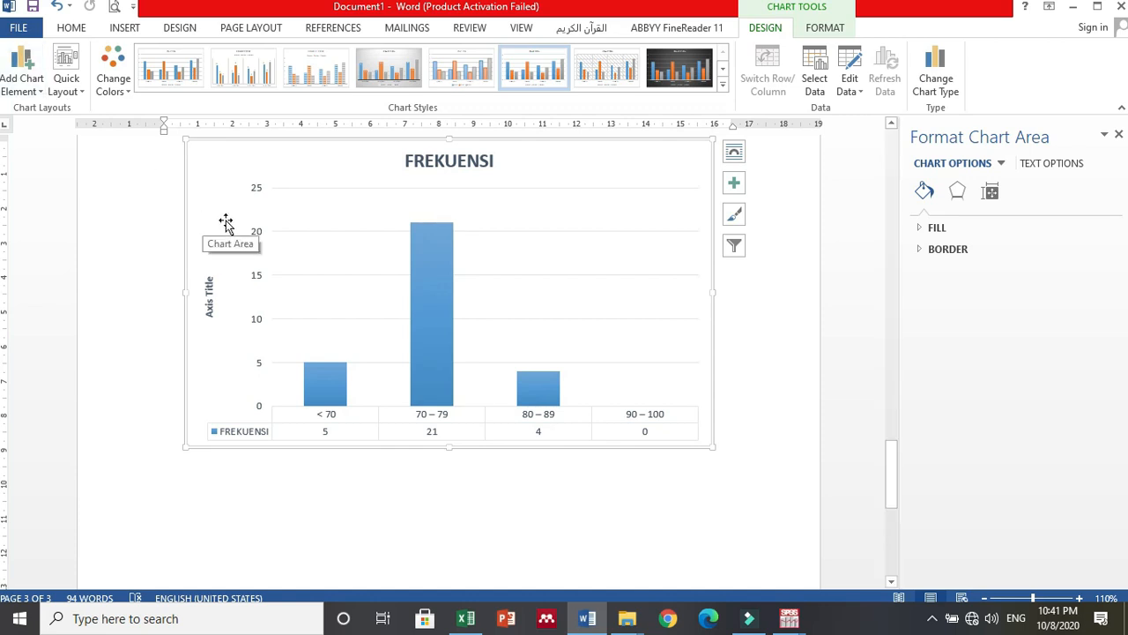
# - Add data labels at the outside end of the interval frequency chart's columns
pyautogui.click(31, 77)
pyautogui.moveTo(62, 151)
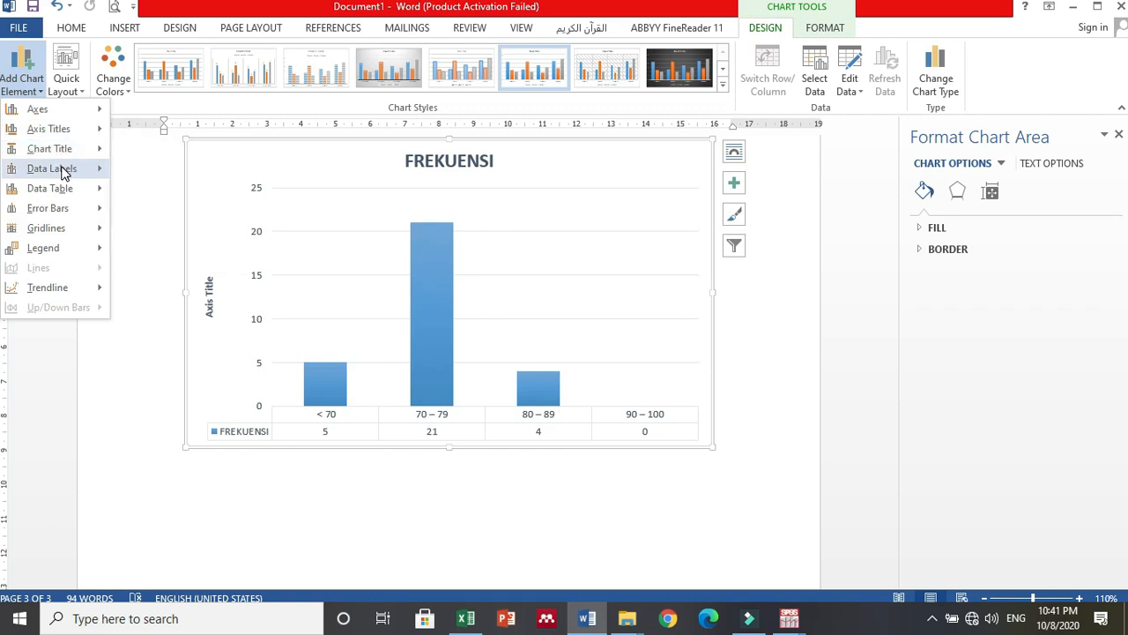
pyautogui.moveTo(63, 171)
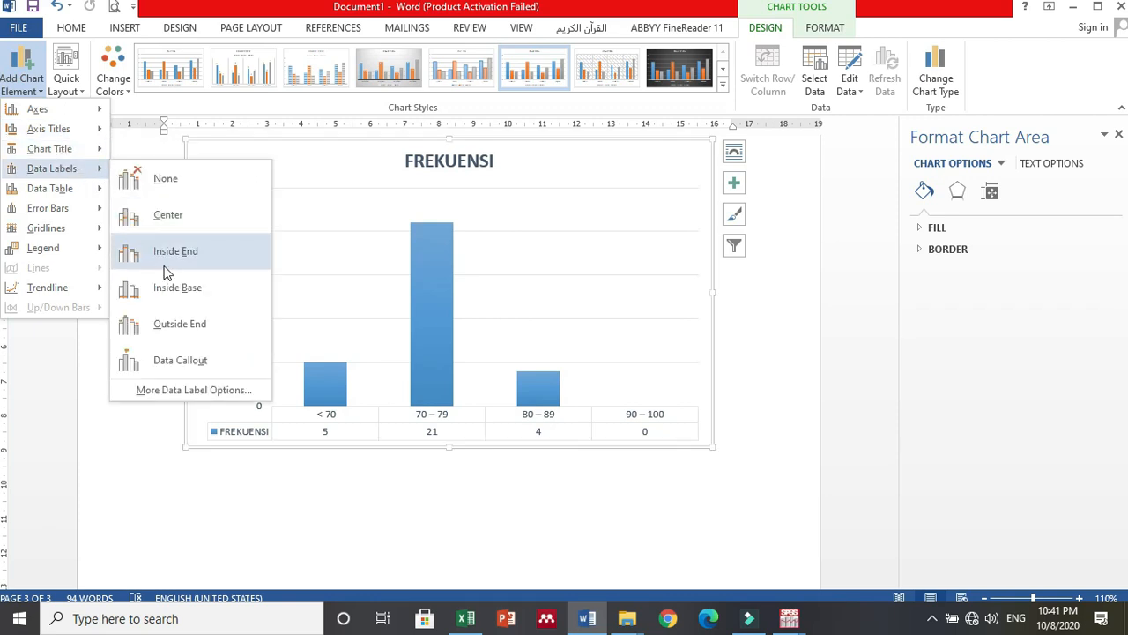
pyautogui.click(174, 322)
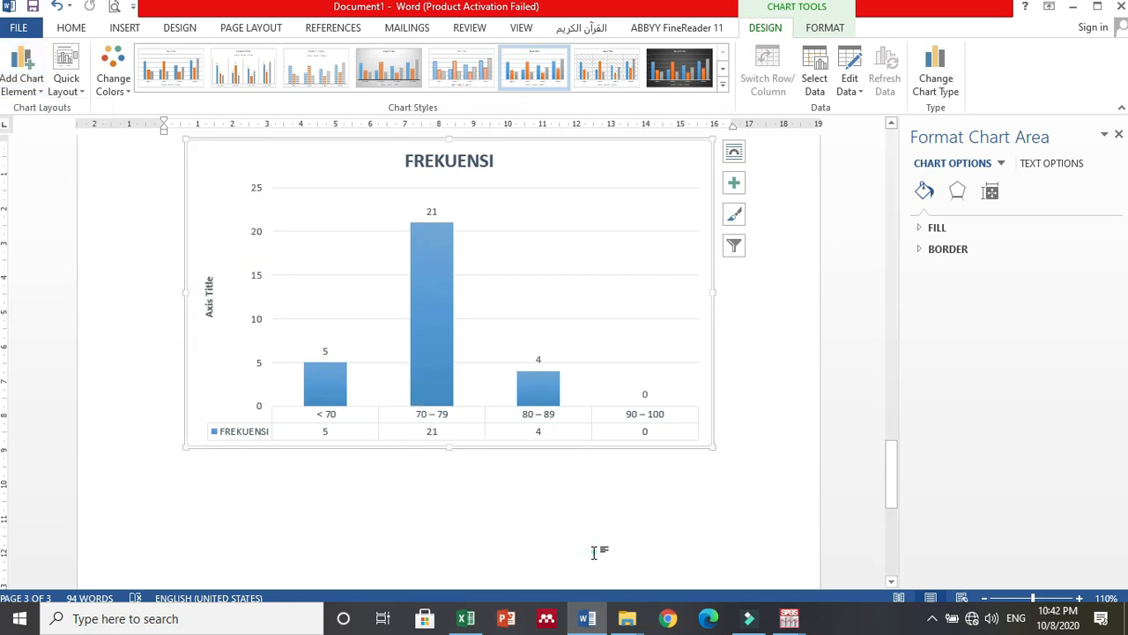
# - Review the histogram, the Fiqh score distribution chart, the KKM interval tables and the interval frequency chart in the document
pyautogui.moveTo(892, 491); pyautogui.dragTo(891, 251)
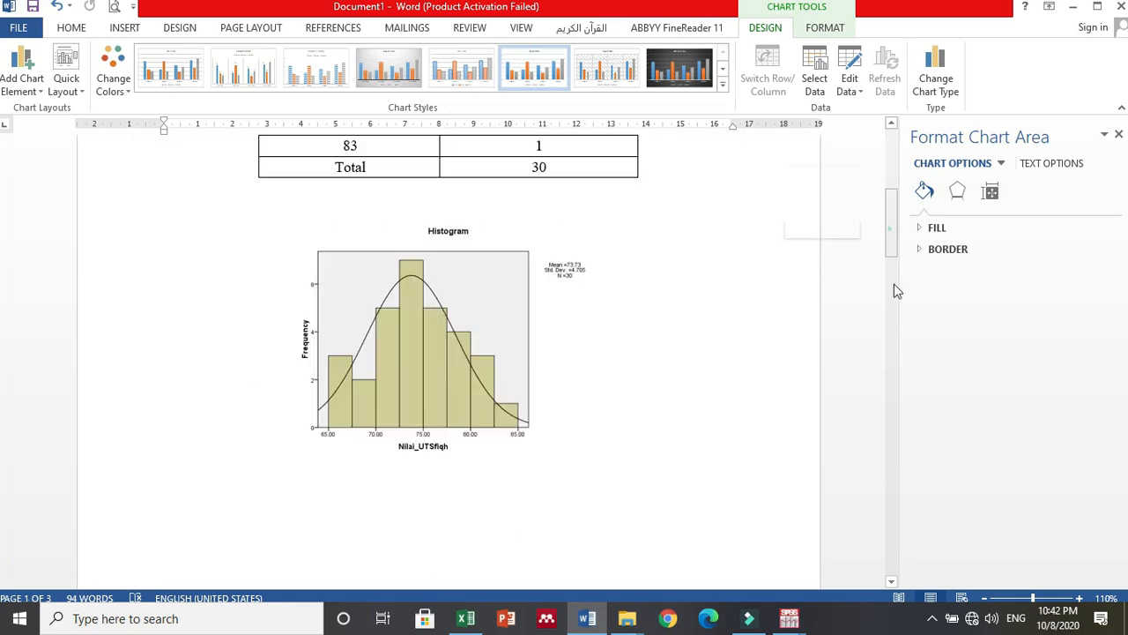
pyautogui.moveTo(894, 291); pyautogui.dragTo(894, 334)
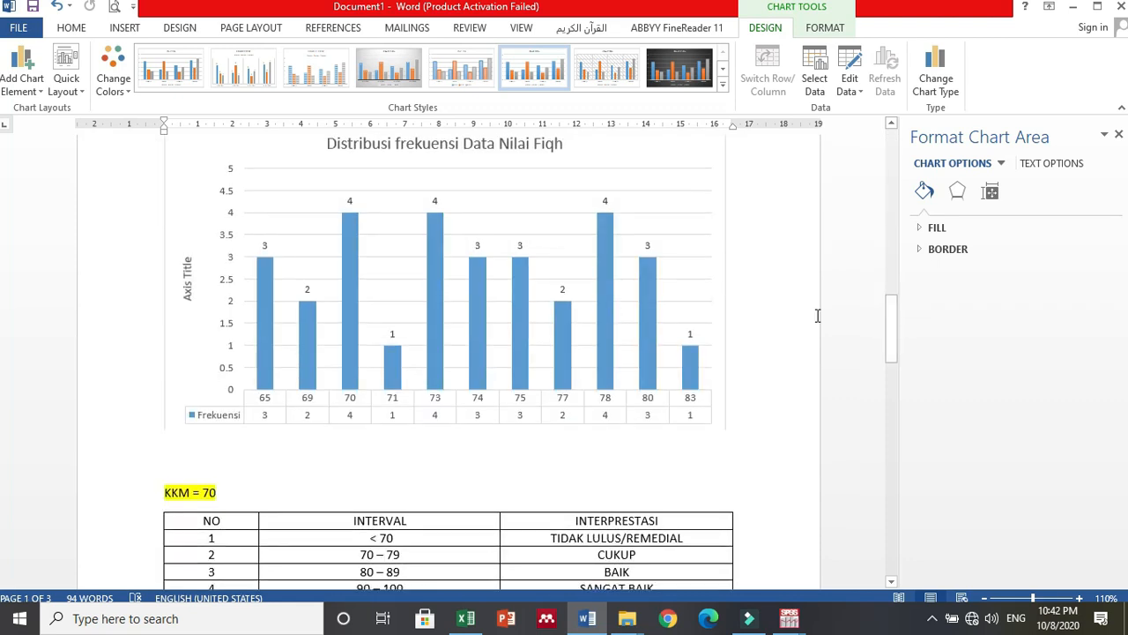
pyautogui.moveTo(892, 343); pyautogui.dragTo(892, 395)
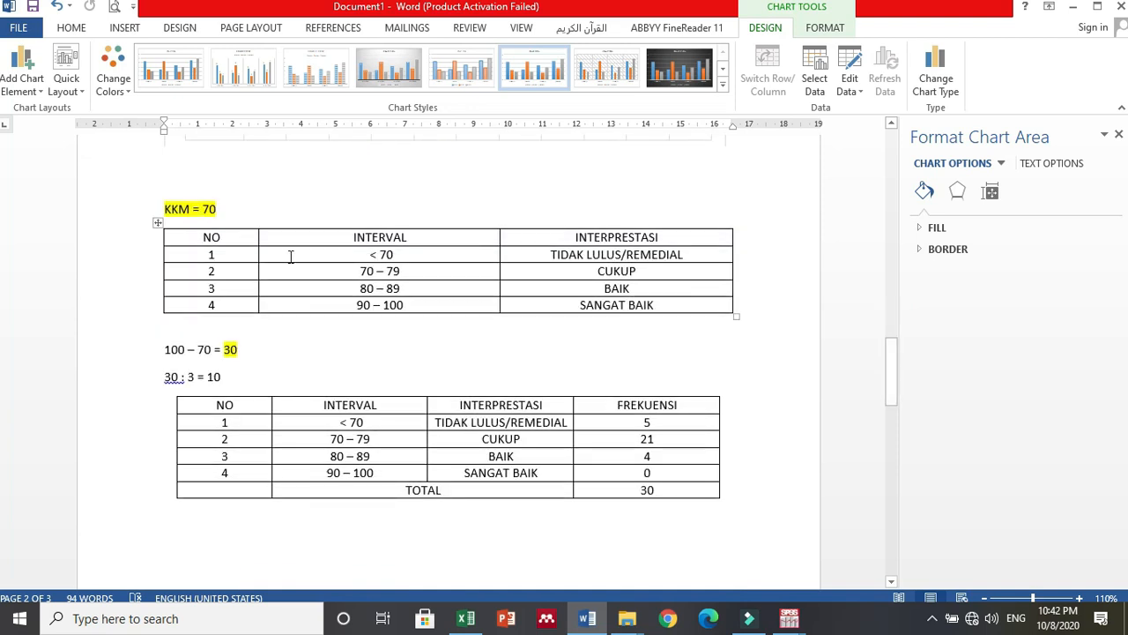
pyautogui.moveTo(890, 377); pyautogui.dragTo(890, 403)
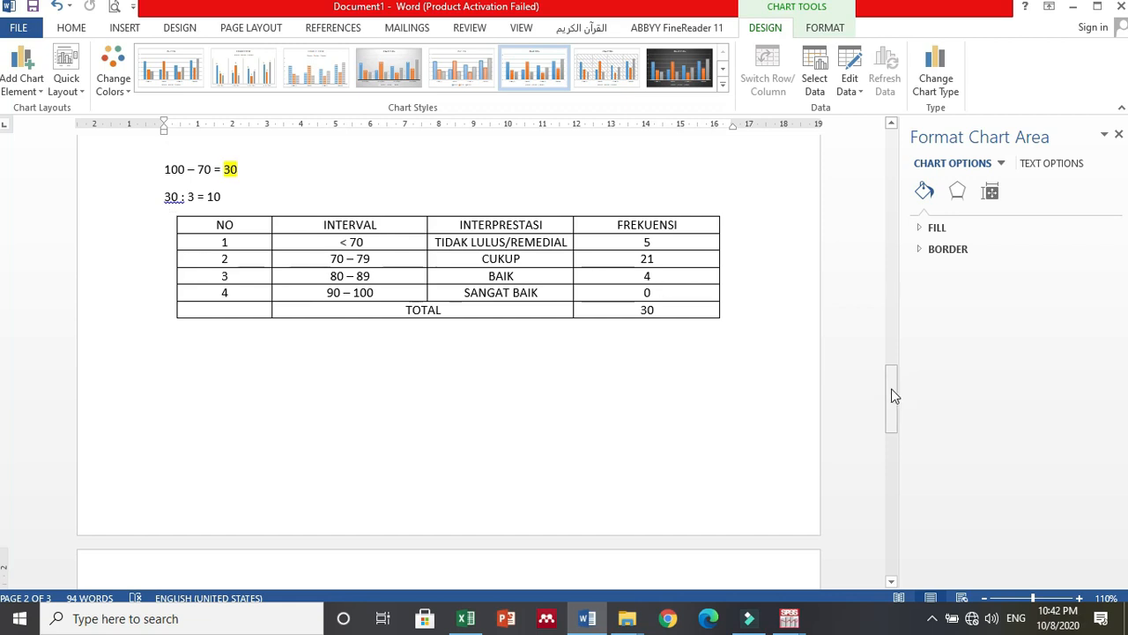
pyautogui.moveTo(891, 390); pyautogui.dragTo(890, 461)
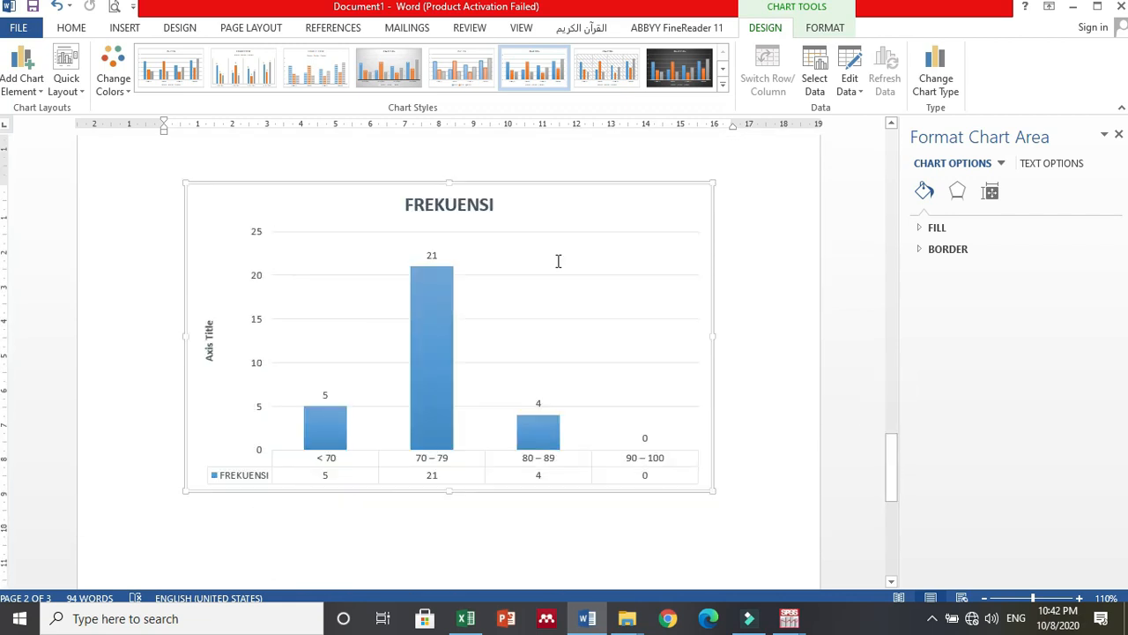
# - Extend the interval chart's title to read FREKUENSI INTERVAL NILAI FIQH
pyautogui.click(492, 204)
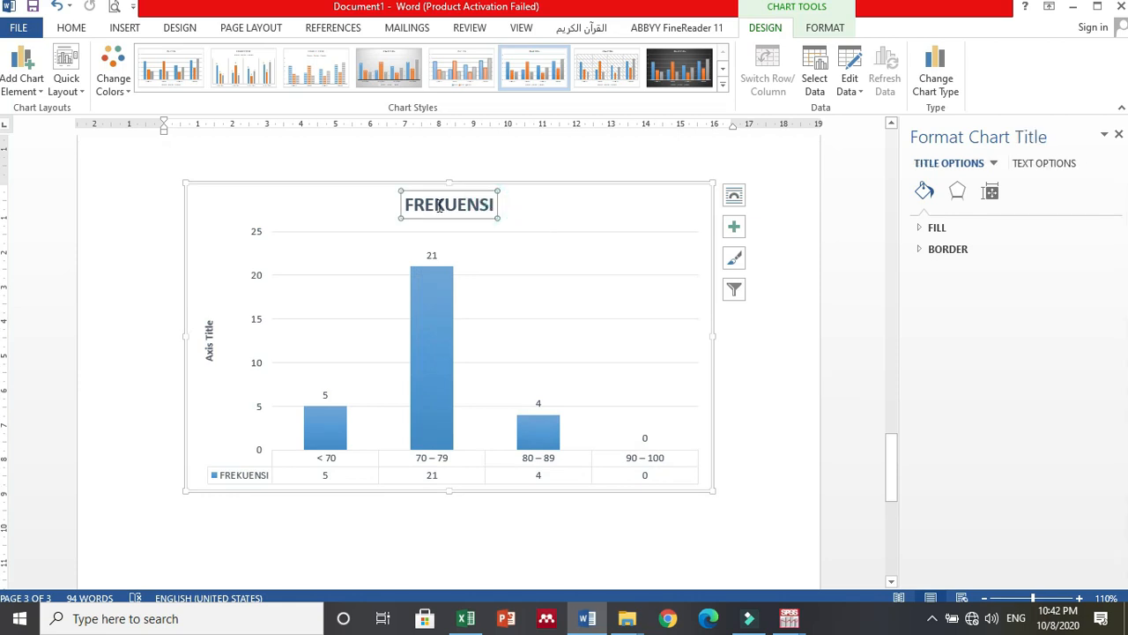
pyautogui.click(493, 205)
pyautogui.write('U')
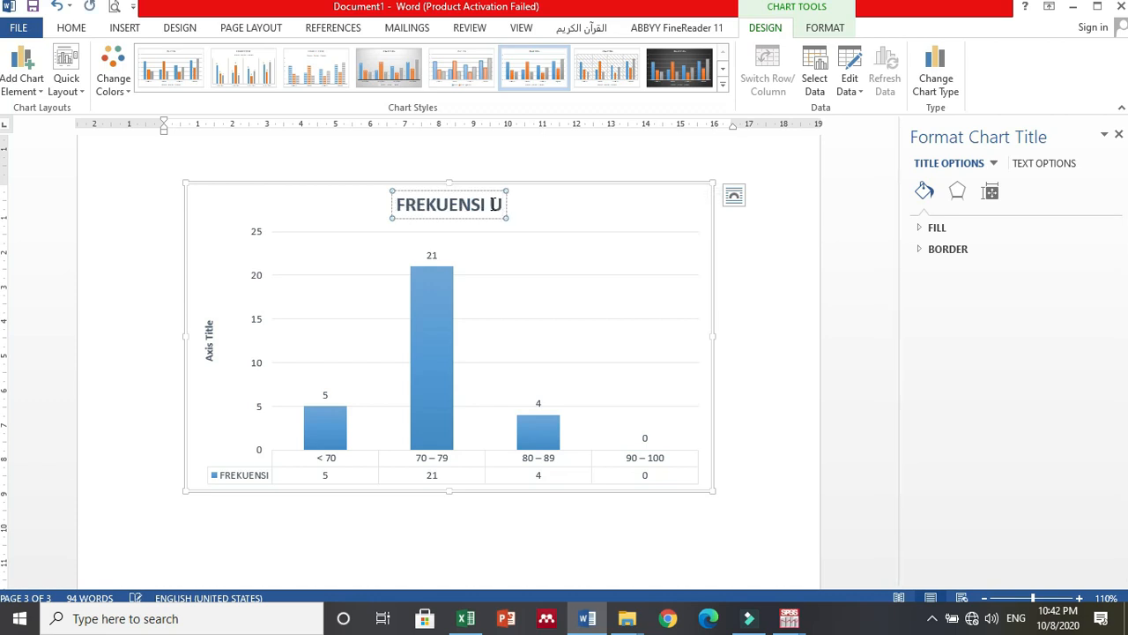
pyautogui.write('JN')
pyautogui.press('BackSpace')
pyautogui.press('BackSpace')
pyautogui.press('BackSpace')
pyautogui.press('BackSpace')
pyautogui.write('INTERVA')
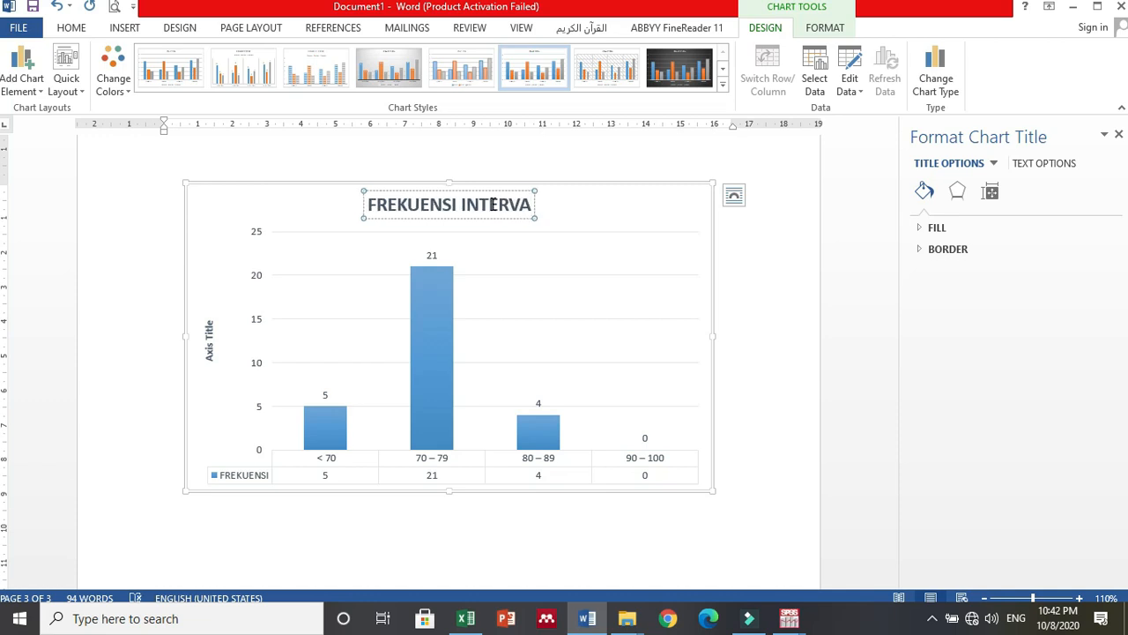
pyautogui.write('L')
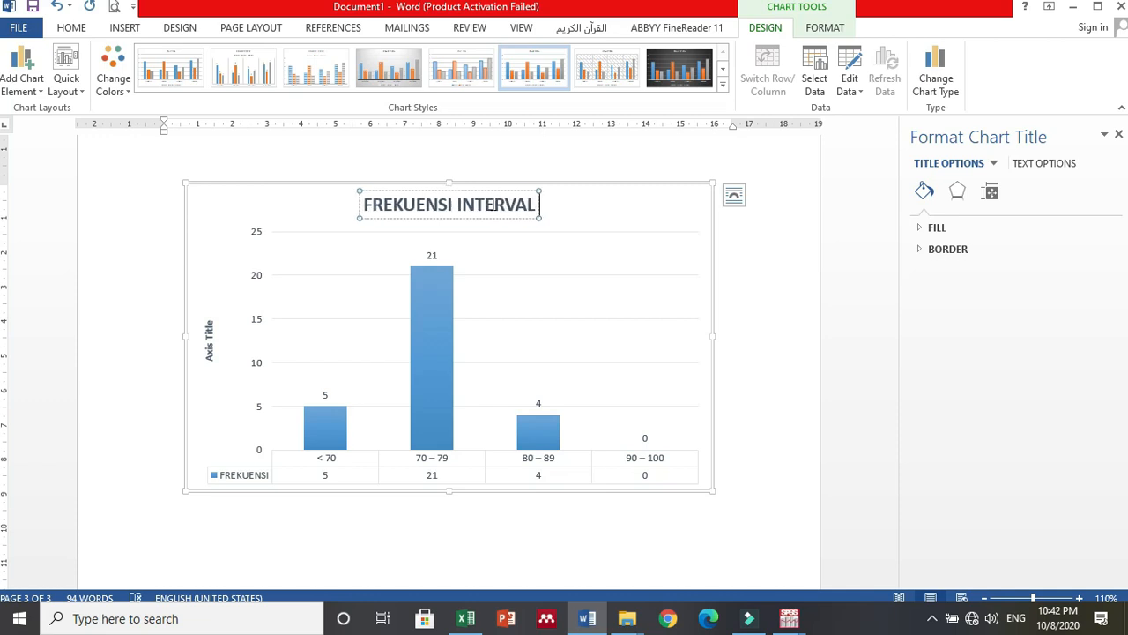
pyautogui.write(' NILAI FIQH')
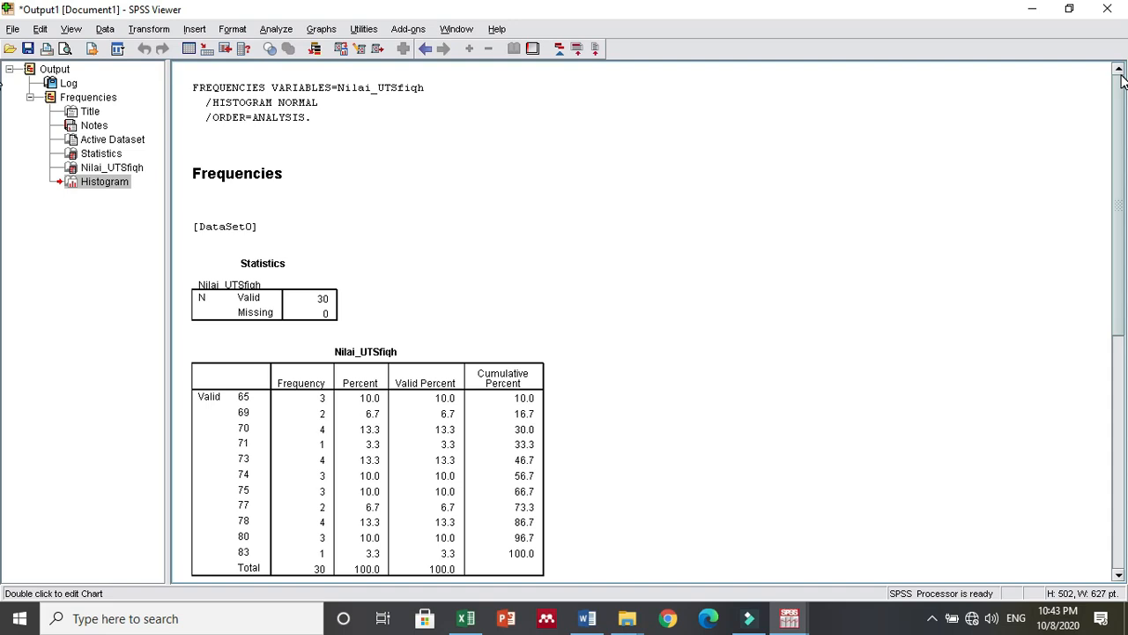
# - Minimize the SPSS Viewer, Word and SPSS Data Editor windows to return to the desktop
pyautogui.click(11, 29)
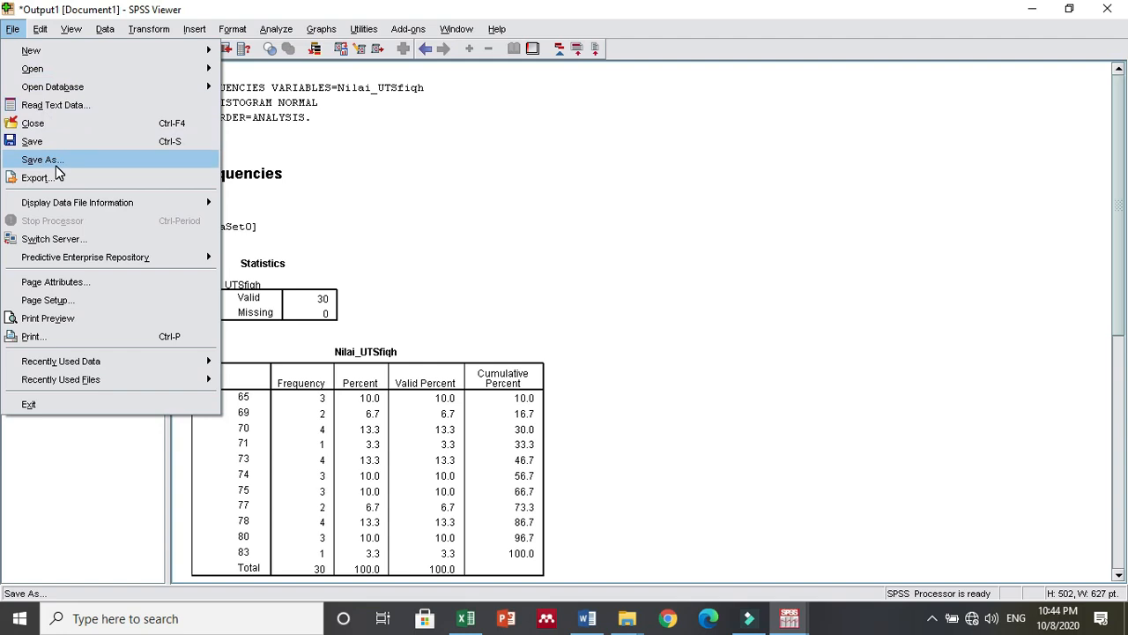
pyautogui.click(584, 238)
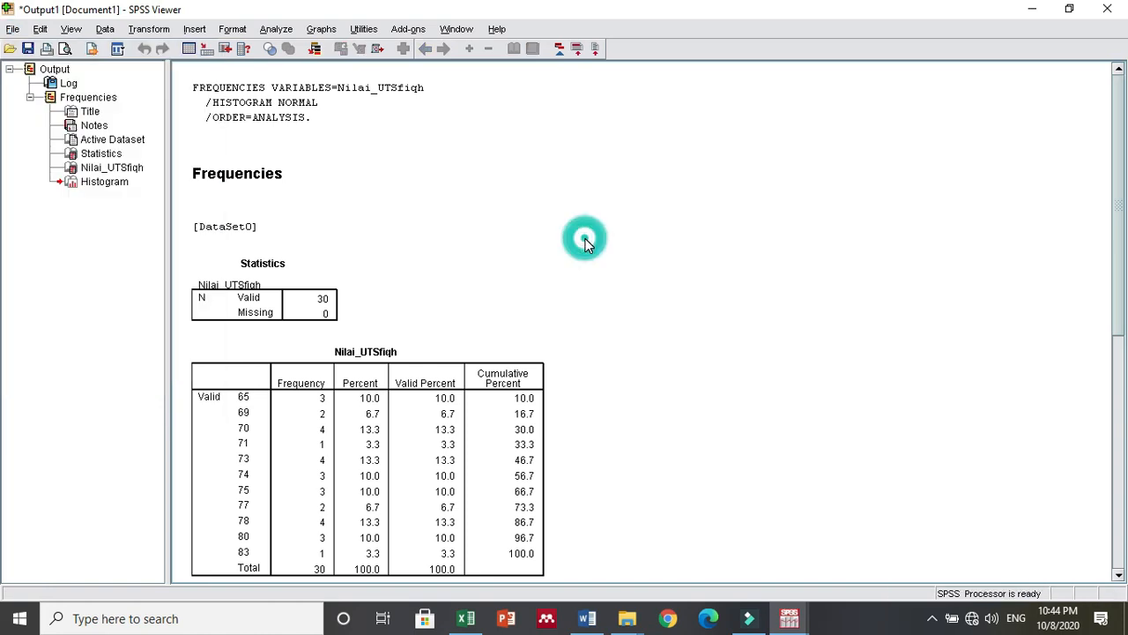
pyautogui.click(1035, 8)
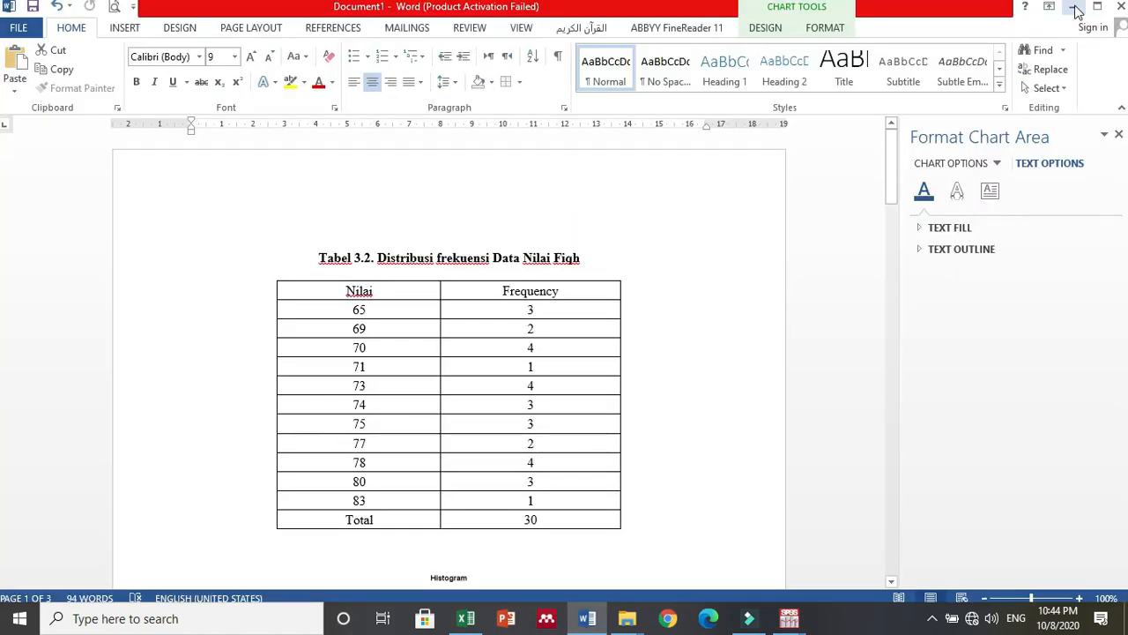
pyautogui.click(1076, 9)
pyautogui.click(1050, 9)
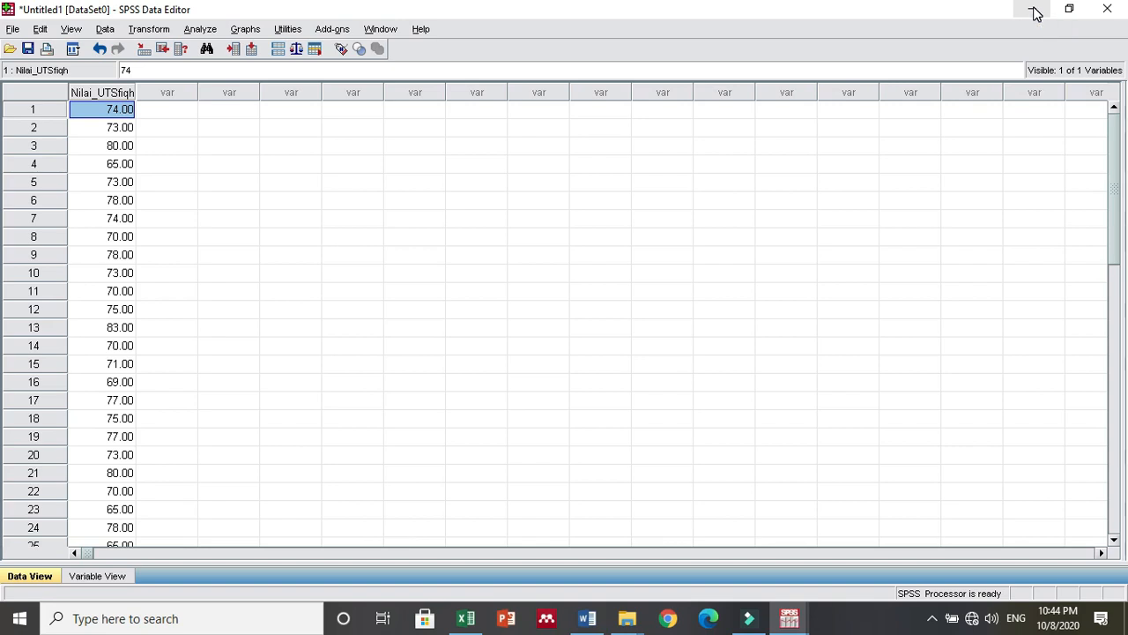
pyautogui.click(1036, 12)
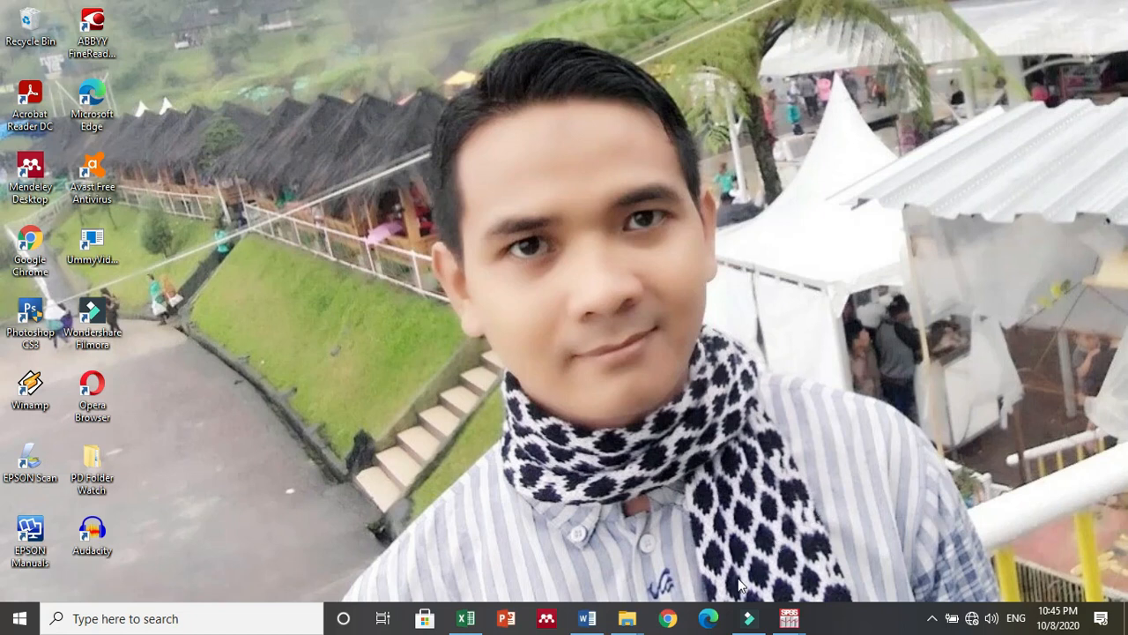
pyautogui.moveTo(748, 618)
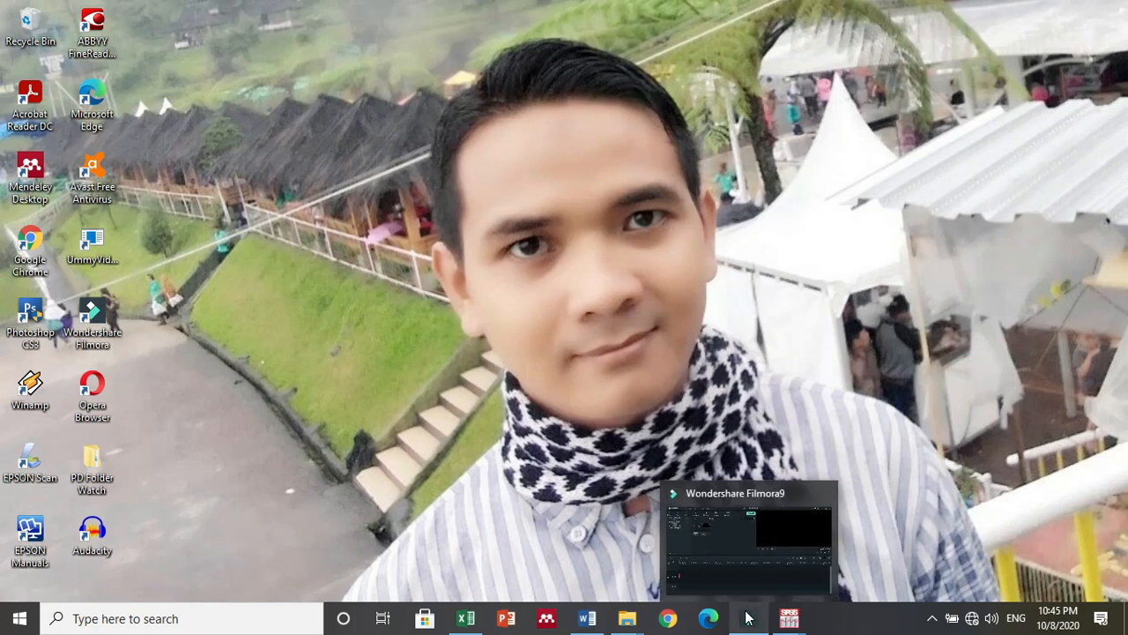